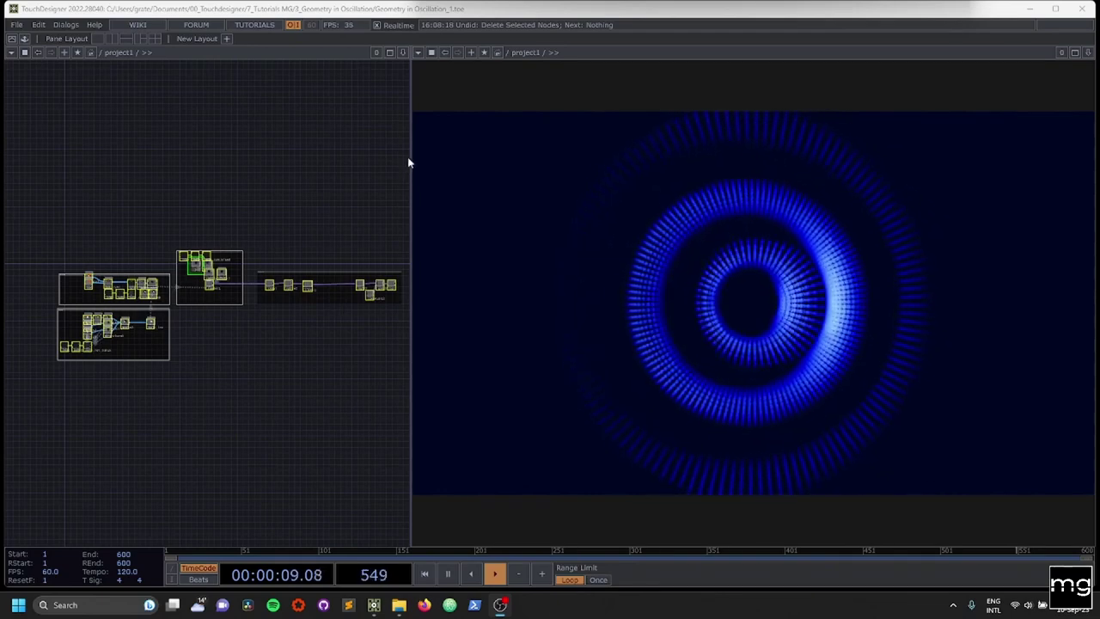
# Widen the network editor pane and delete all existing operators from the project network
pyautogui.moveTo(412, 125); pyautogui.dragTo(878, 156)
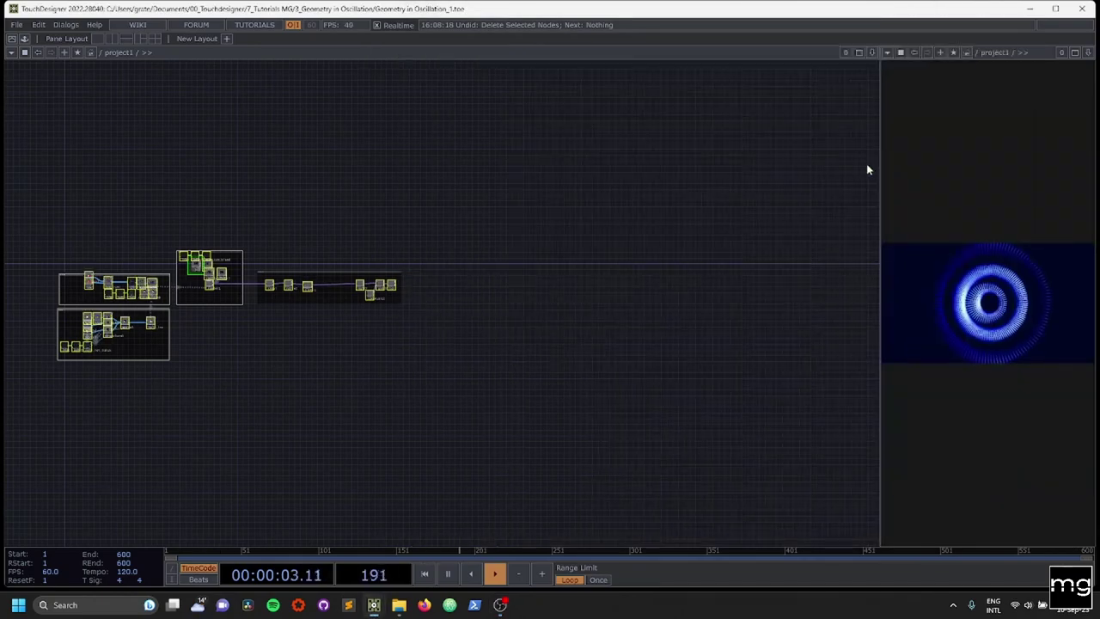
pyautogui.moveTo(391, 349)
pyautogui.mouseDown()
pyautogui.moveTo(538, 324)
pyautogui.moveTo(627, 215)
pyautogui.mouseUp()
pyautogui.moveTo(629, 203)
pyautogui.mouseDown(button='right')
pyautogui.moveTo(504, 224)
pyautogui.moveTo(155, 392)
pyautogui.mouseUp(button='right')
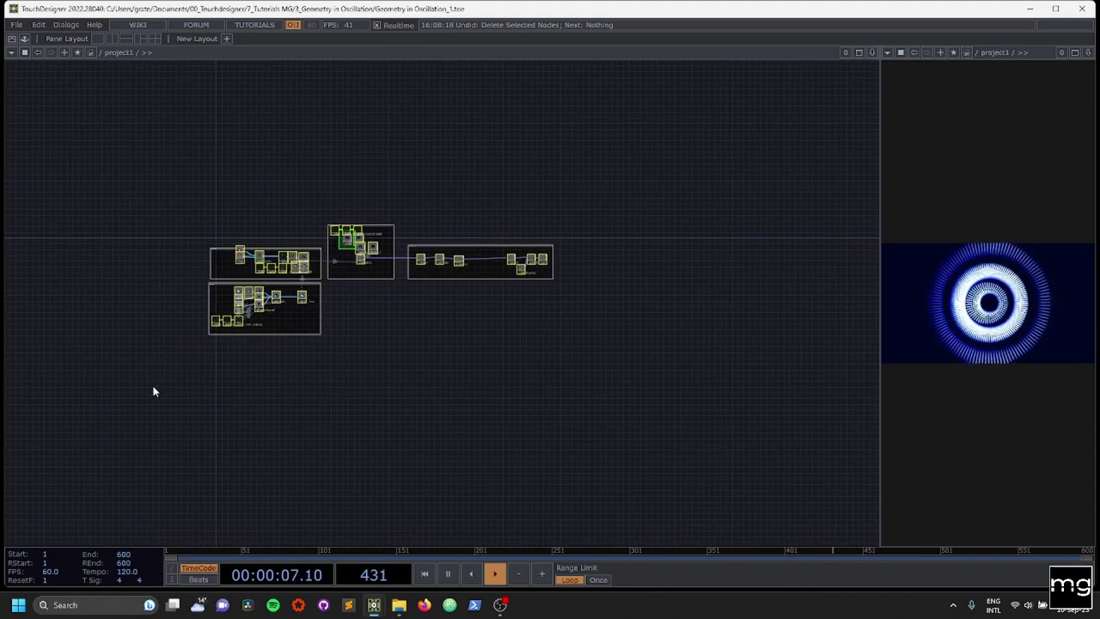
pyautogui.press('Delete')
# Add a Torus SOP to the empty network
pyautogui.scroll(4, 234, 274)
pyautogui.moveTo(210, 195); pyautogui.dragTo(263, 311)
pyautogui.press('Tab')
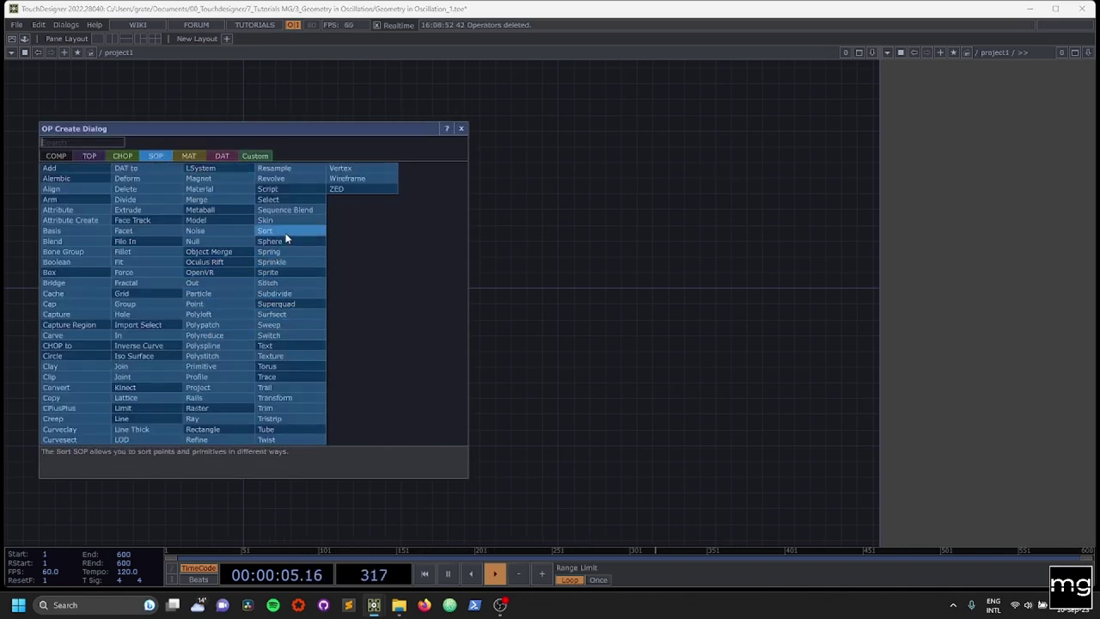
pyautogui.write('t')
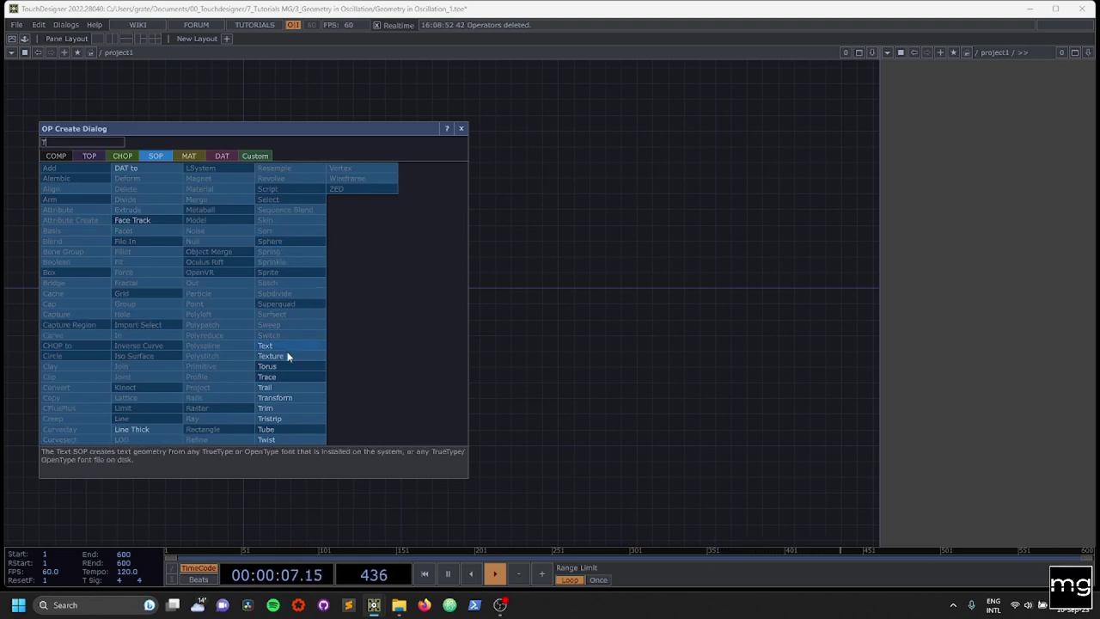
pyautogui.click(285, 367)
pyautogui.click(249, 276)
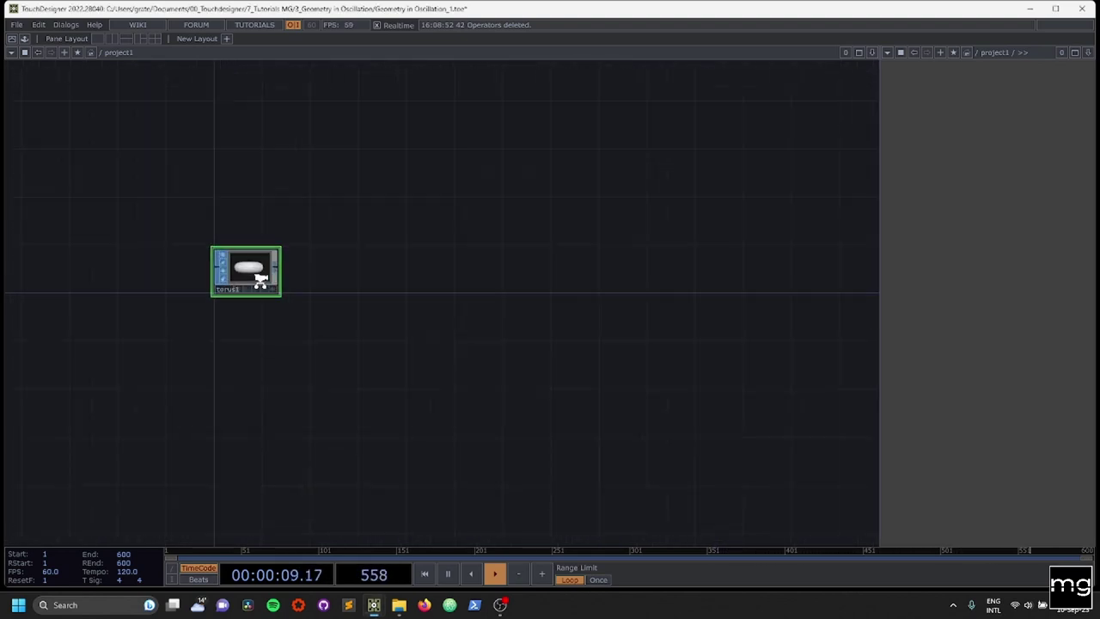
# Set the torus's primitive type to Polygon and its orientation to Z Axis
pyautogui.scroll(5, 257, 277)
pyautogui.press('p')
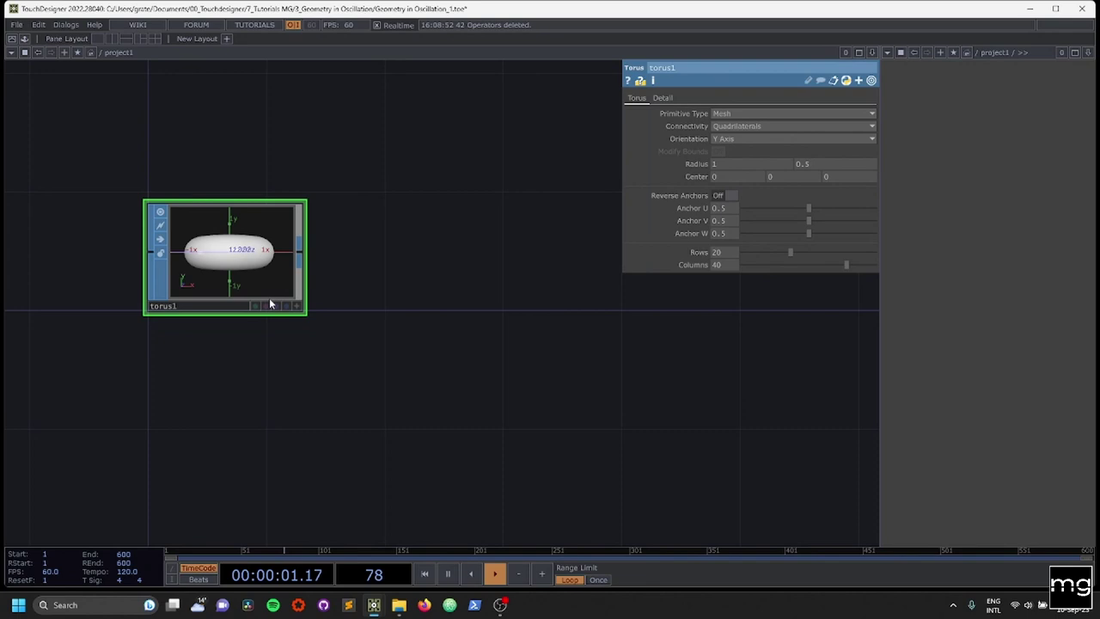
pyautogui.click(729, 116)
pyautogui.click(730, 126)
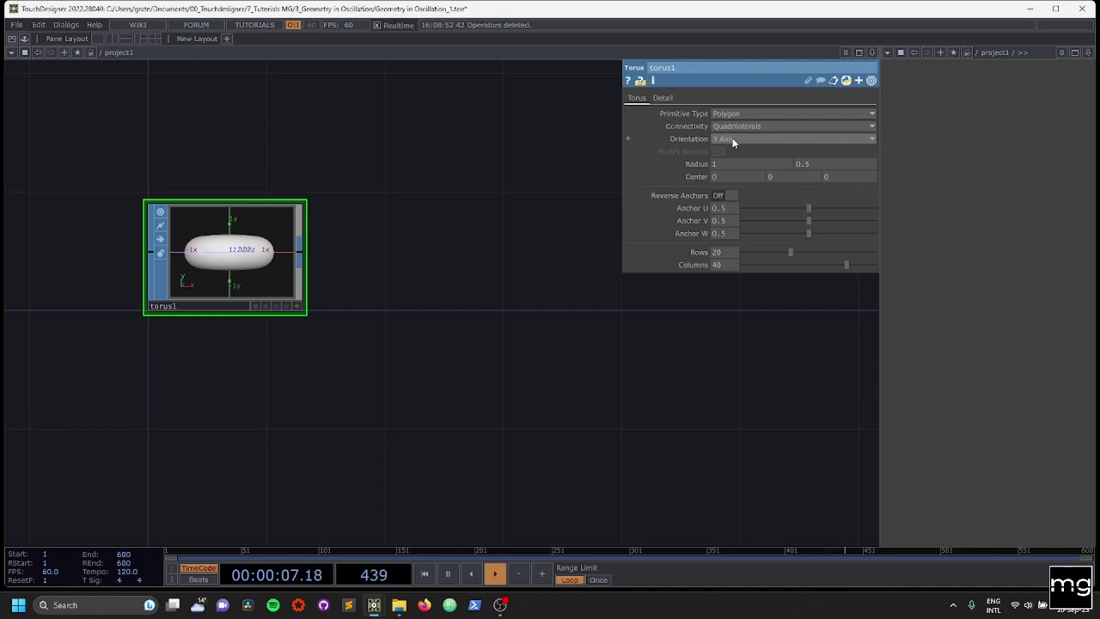
pyautogui.click(732, 138)
pyautogui.click(729, 173)
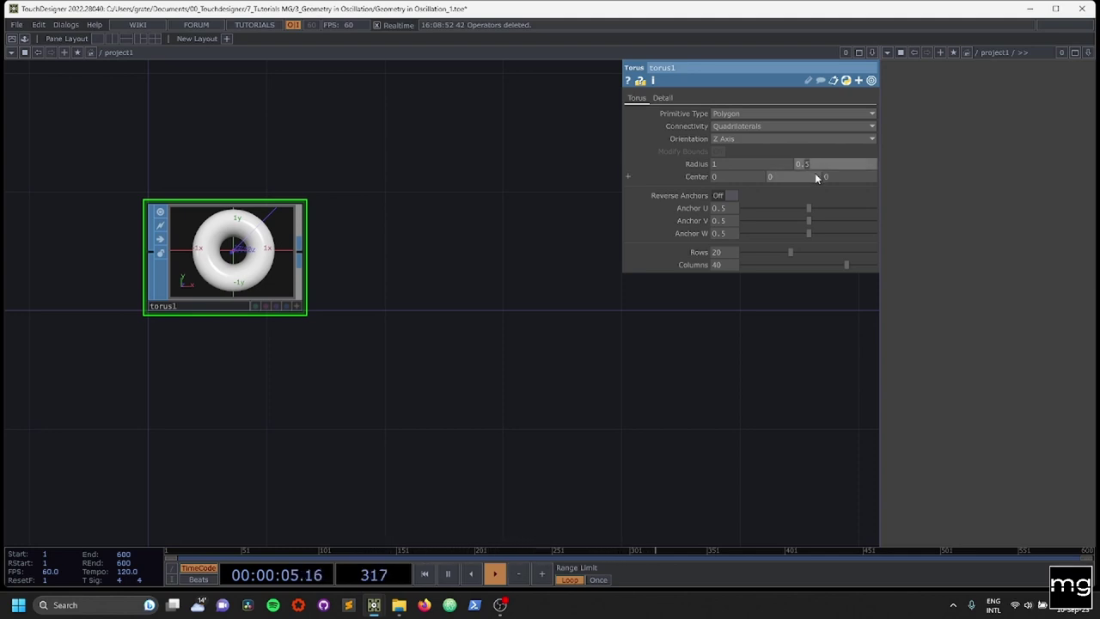
# Set the torus's two radius values to 0.9 and 0.45
pyautogui.write('45')
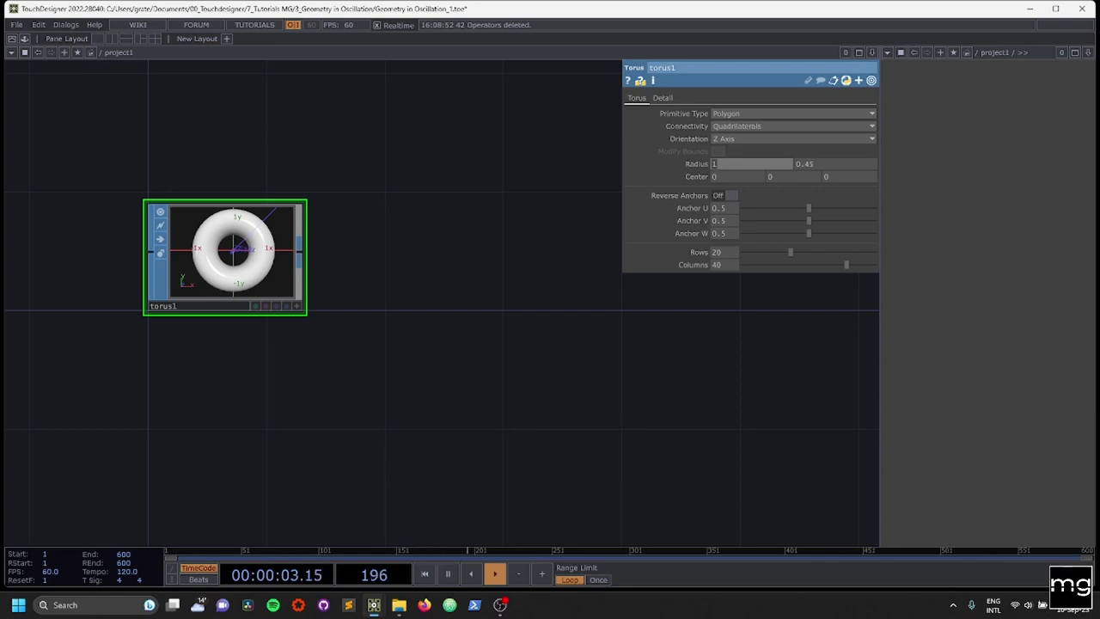
pyautogui.click(730, 161)
pyautogui.write('.9')
pyautogui.press('Return')
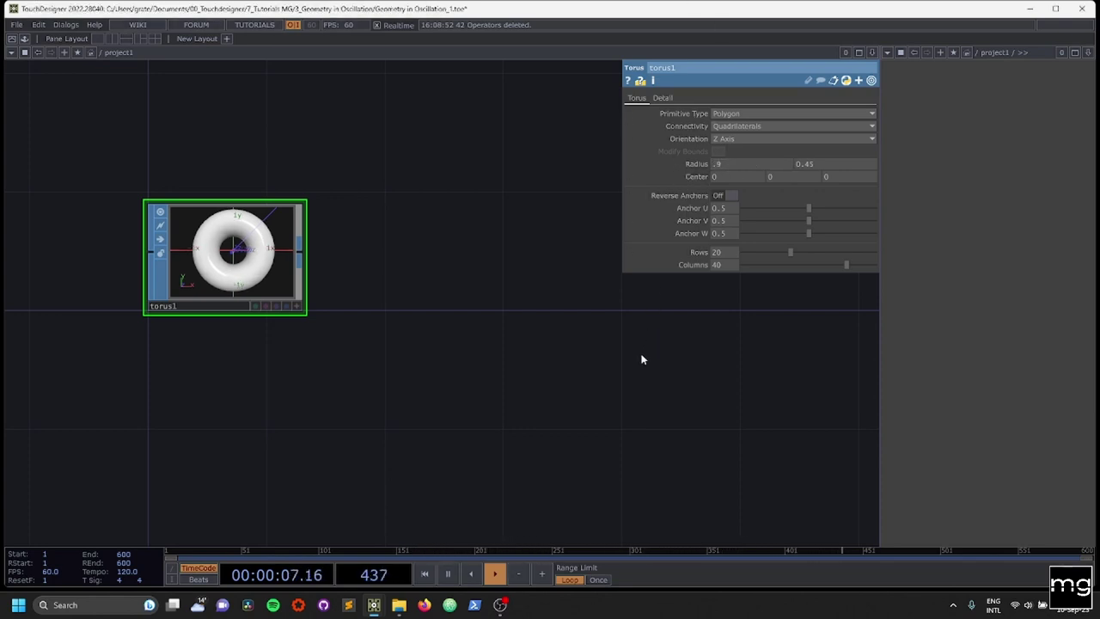
# Set the torus to 26 rows and 55 columns
pyautogui.middleClick(717, 254)
pyautogui.moveTo(717, 254); pyautogui.dragTo(718, 255, button='middle')
pyautogui.write('26')
pyautogui.click(720, 265)
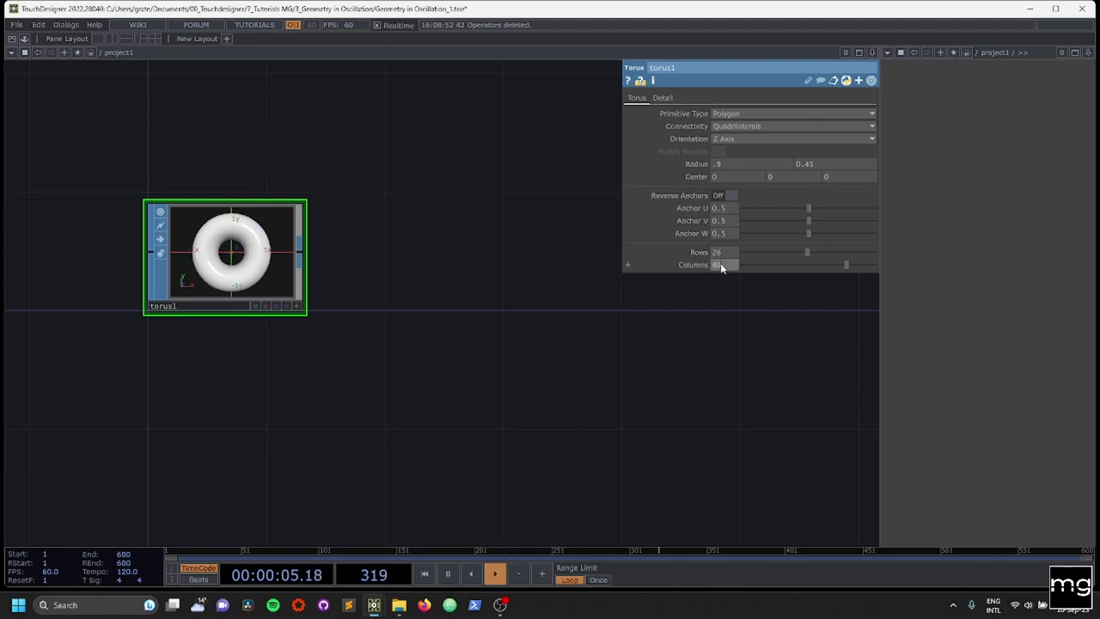
pyautogui.scroll(15, 706, 266)
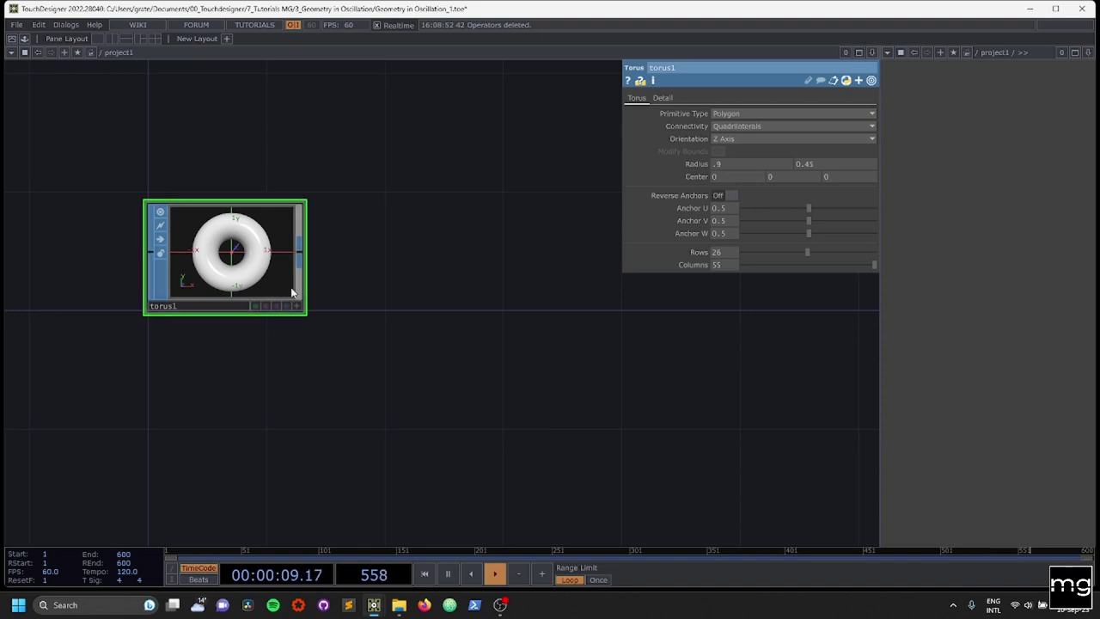
# Display the torus as a wireframe in its node viewer, rotated to an angled view, and deactivate the viewer
pyautogui.scroll(3, 179, 209)
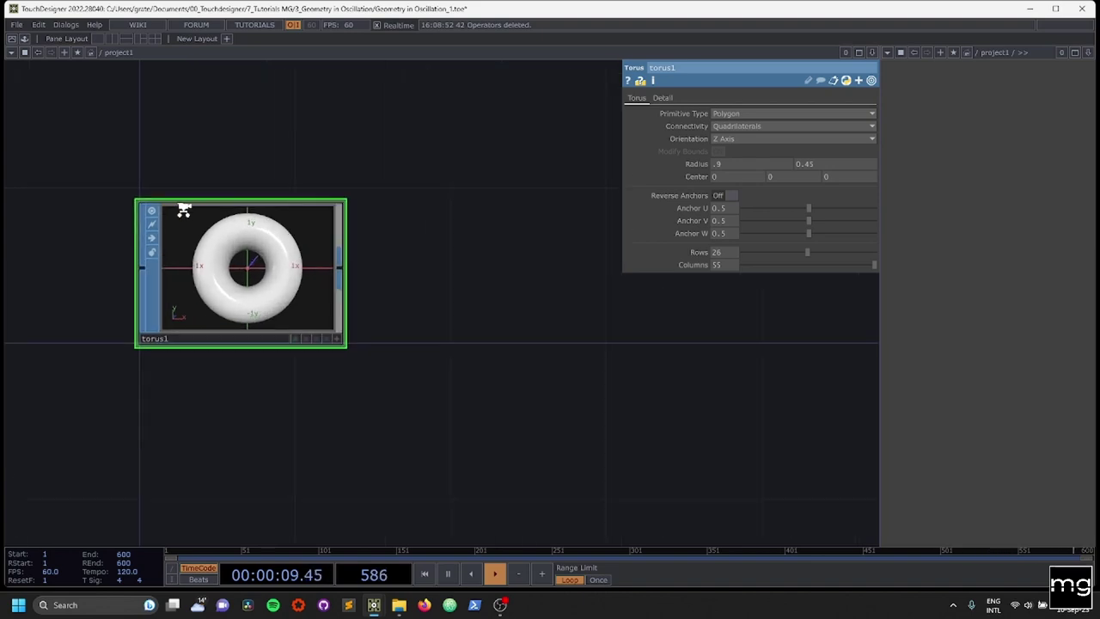
pyautogui.click(347, 350)
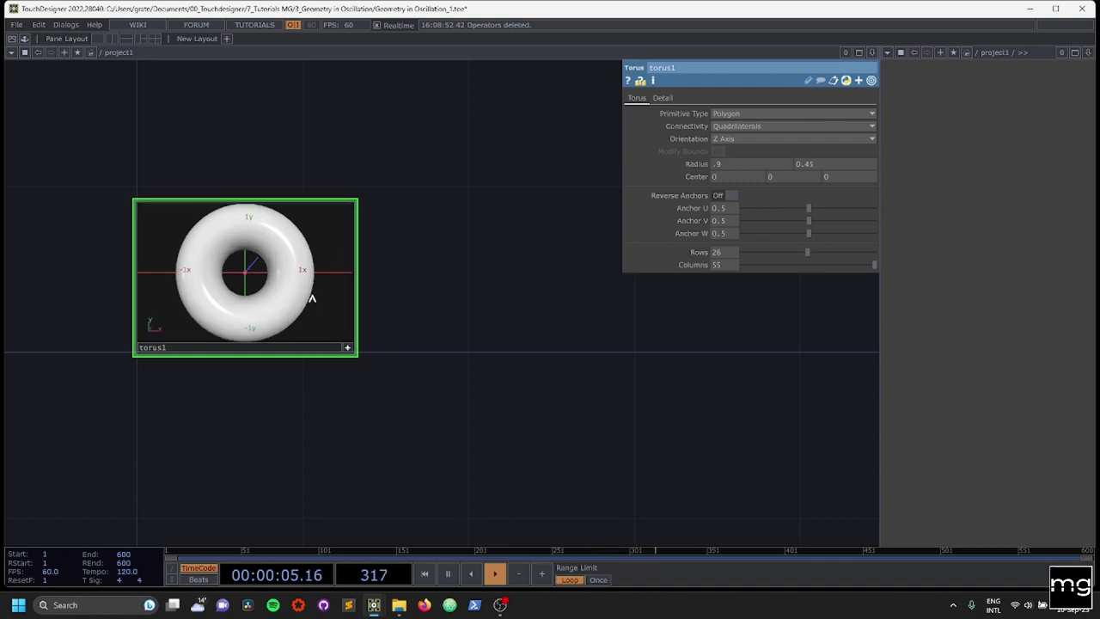
pyautogui.press('w')
pyautogui.moveTo(312, 297); pyautogui.dragTo(232, 217)
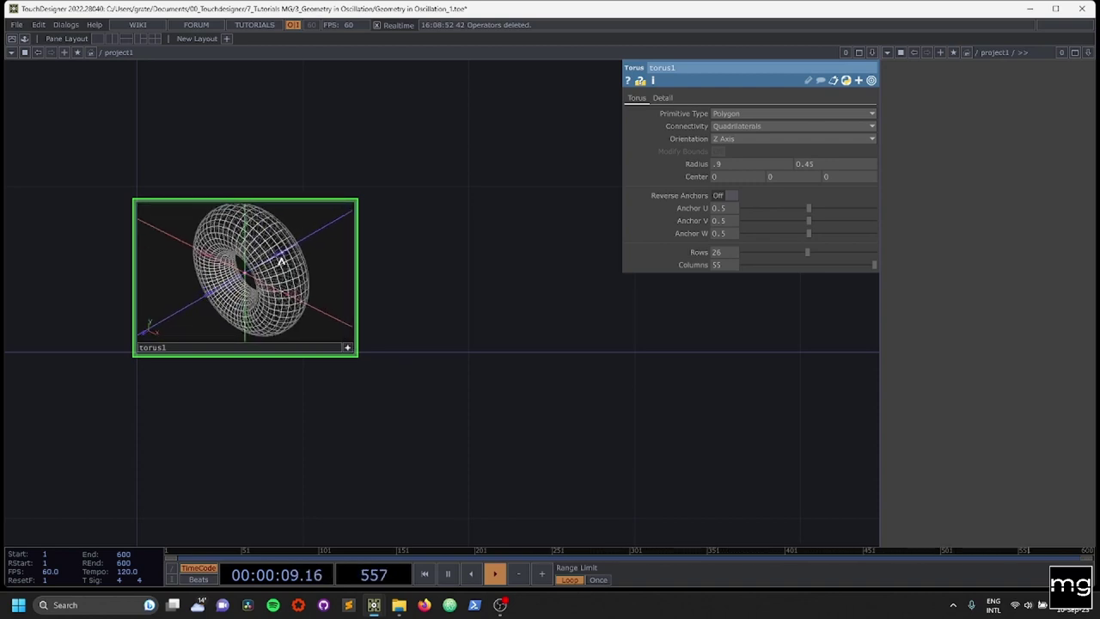
pyautogui.moveTo(256, 287); pyautogui.dragTo(263, 283)
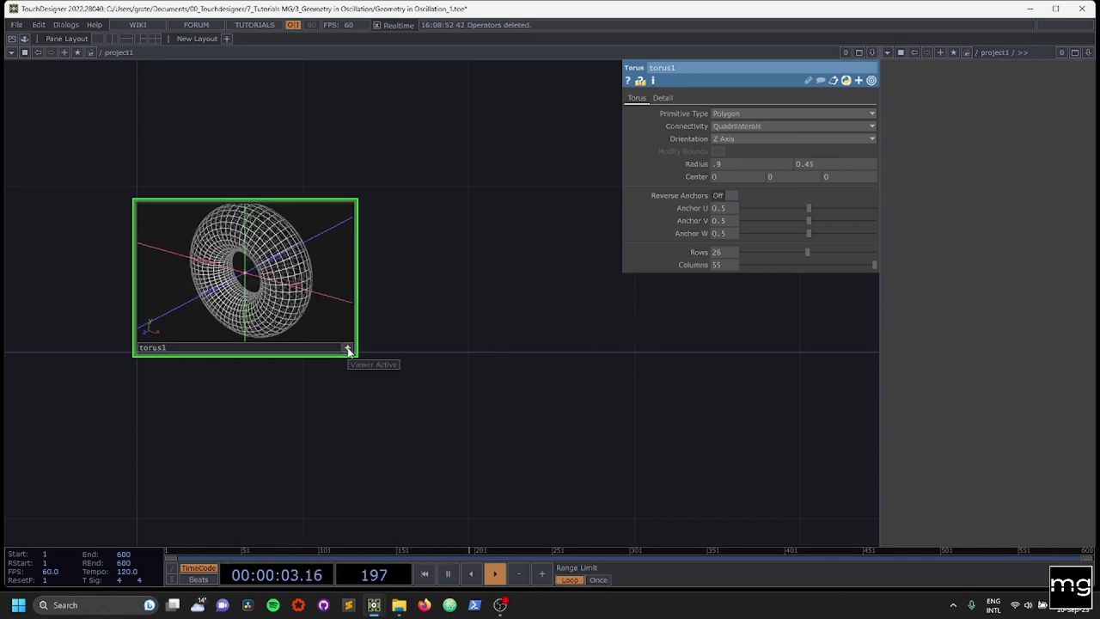
pyautogui.click(348, 350)
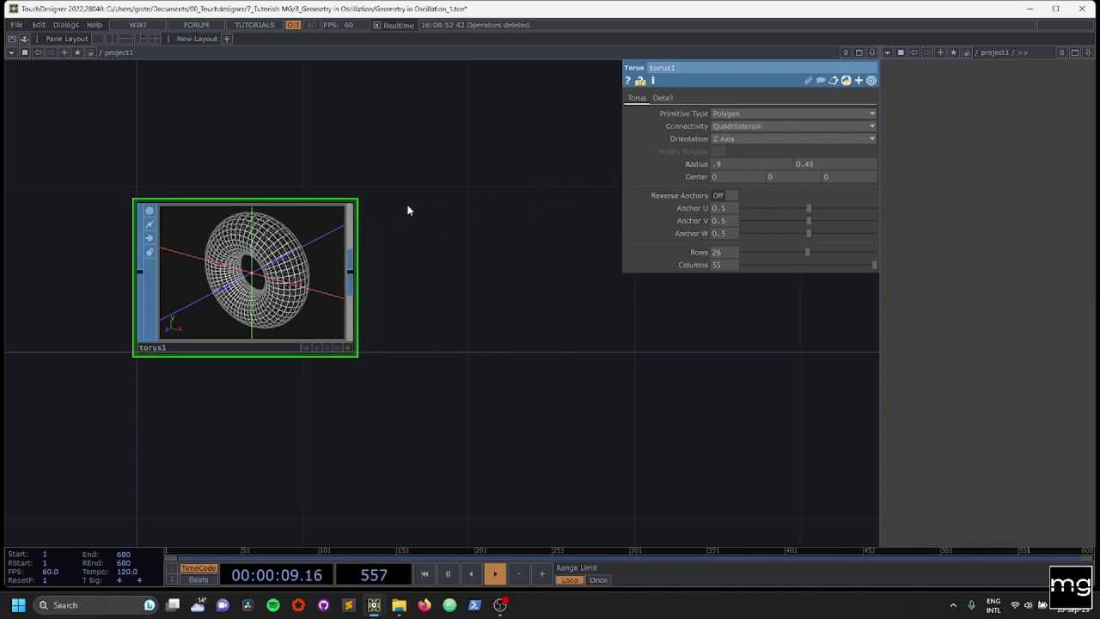
# Place a copy of the torus below the original and set the copy's first radius to 1.7
pyautogui.moveTo(510, 418); pyautogui.dragTo(222, 202)
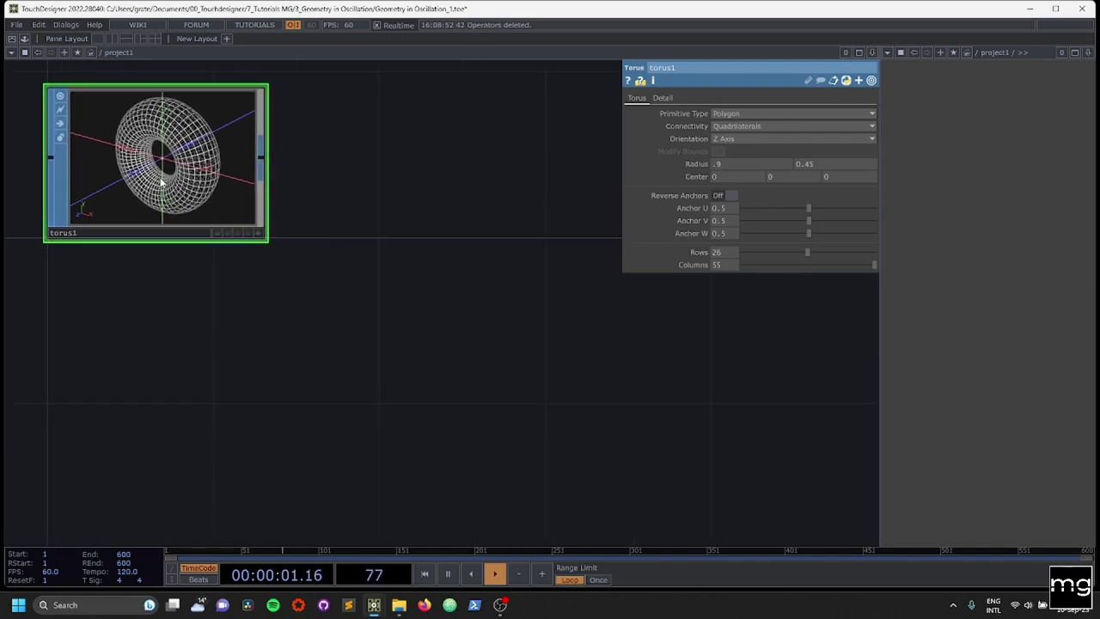
pyautogui.hotkey('ctrl', 'v')
pyautogui.moveTo(444, 400); pyautogui.dragTo(581, 313)
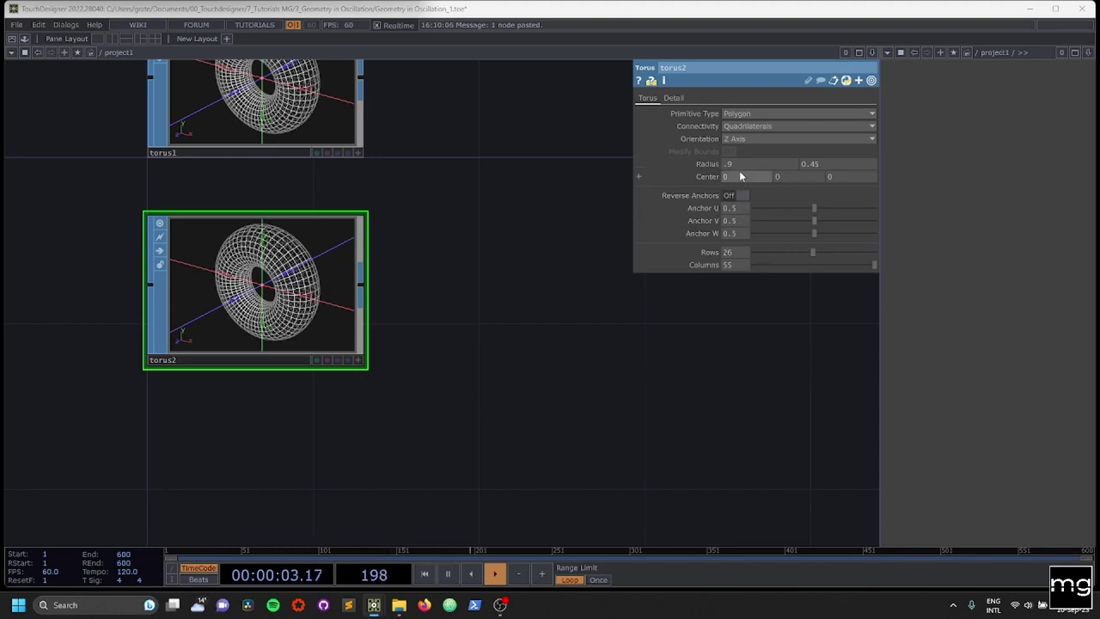
pyautogui.moveTo(742, 164); pyautogui.dragTo(712, 164)
pyautogui.write('1.7')
pyautogui.press('Return')
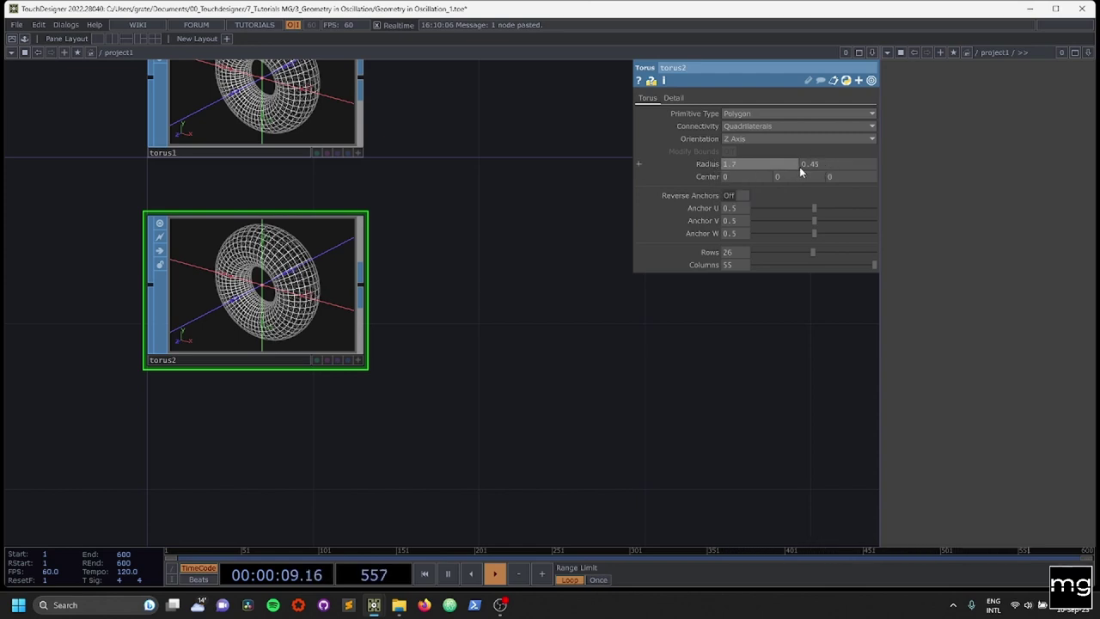
# Set the second torus to 36 rows and 120 columns
pyautogui.click(722, 255)
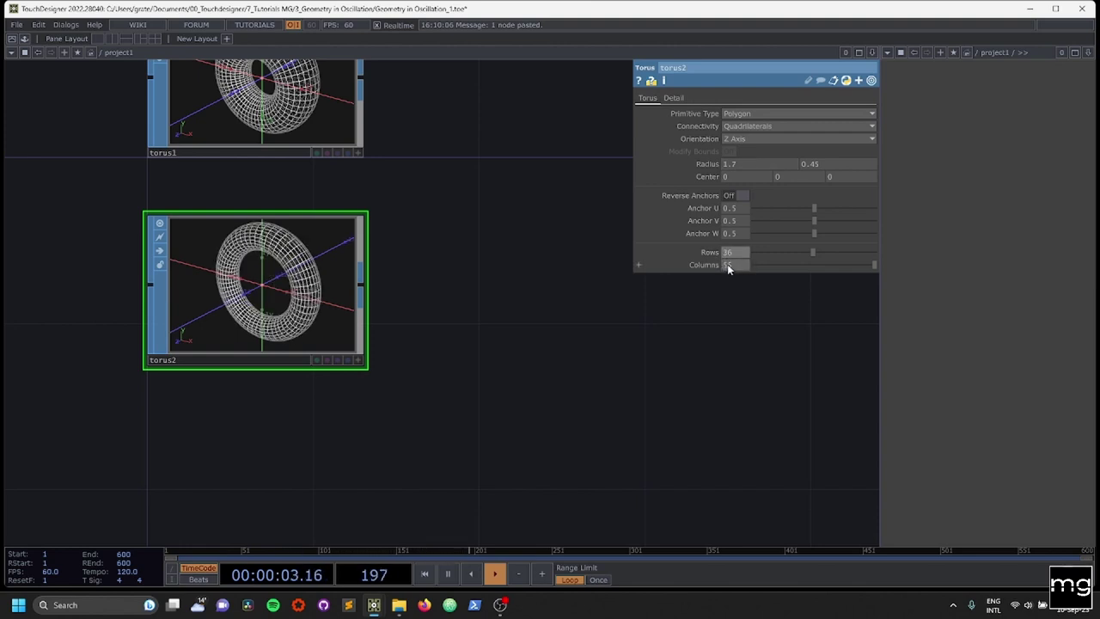
pyautogui.write('36')
pyautogui.press('Return')
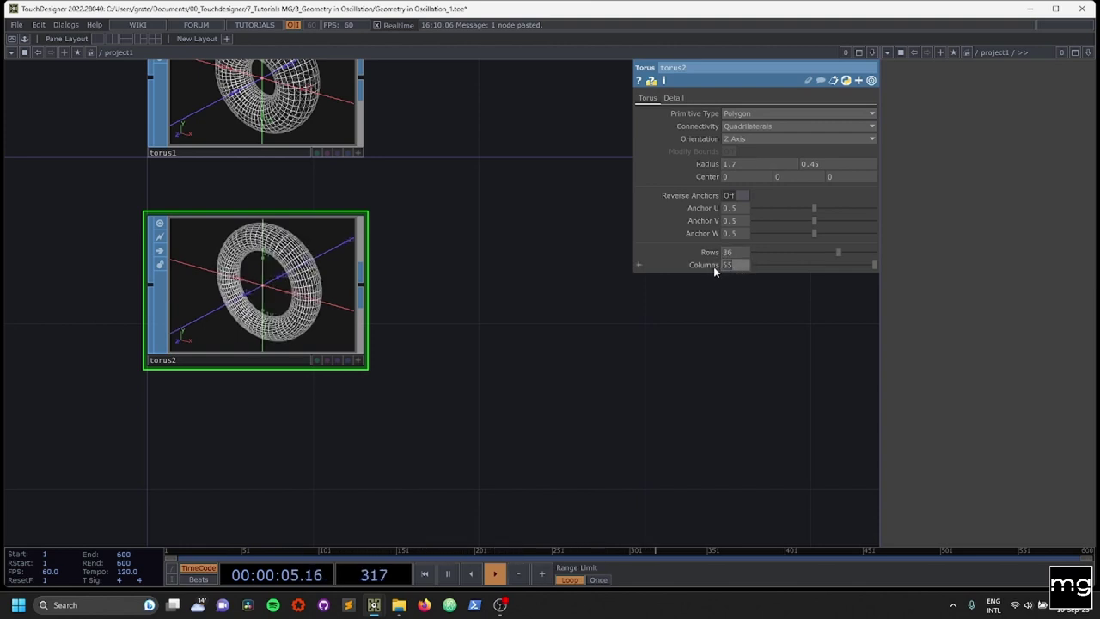
pyautogui.write('120')
pyautogui.press('Return')
# Place a copy of the second torus below it and set the new copy's first radius to 2.8
pyautogui.moveTo(465, 295); pyautogui.dragTo(473, 221)
pyautogui.hotkey('ctrl', 'v')
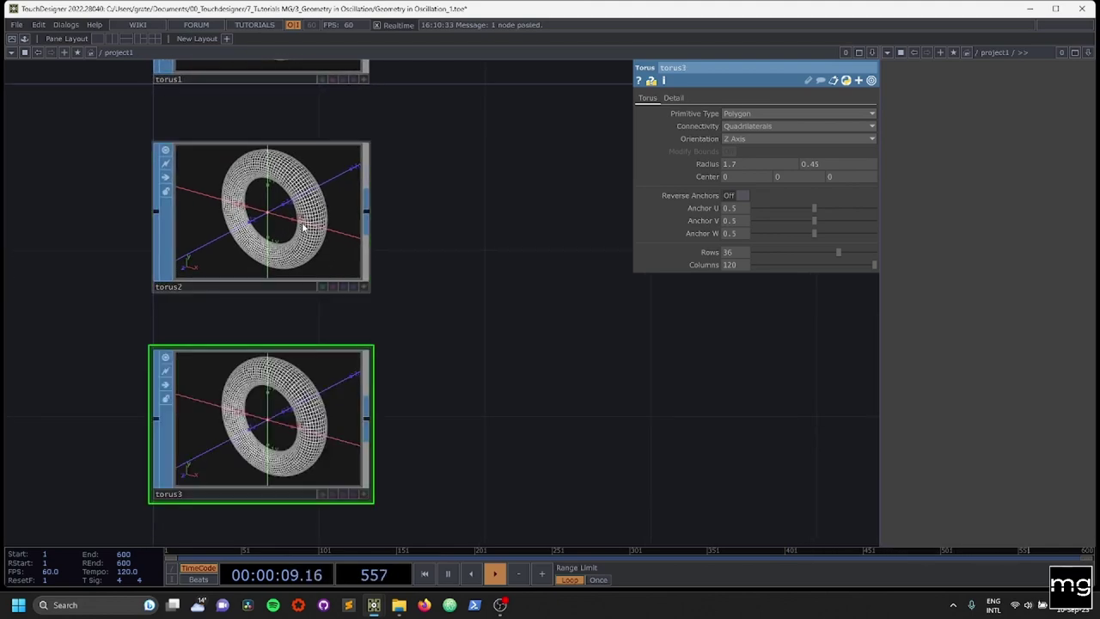
pyautogui.scroll(-3, 367, 334)
pyautogui.scroll(4, 403, 415)
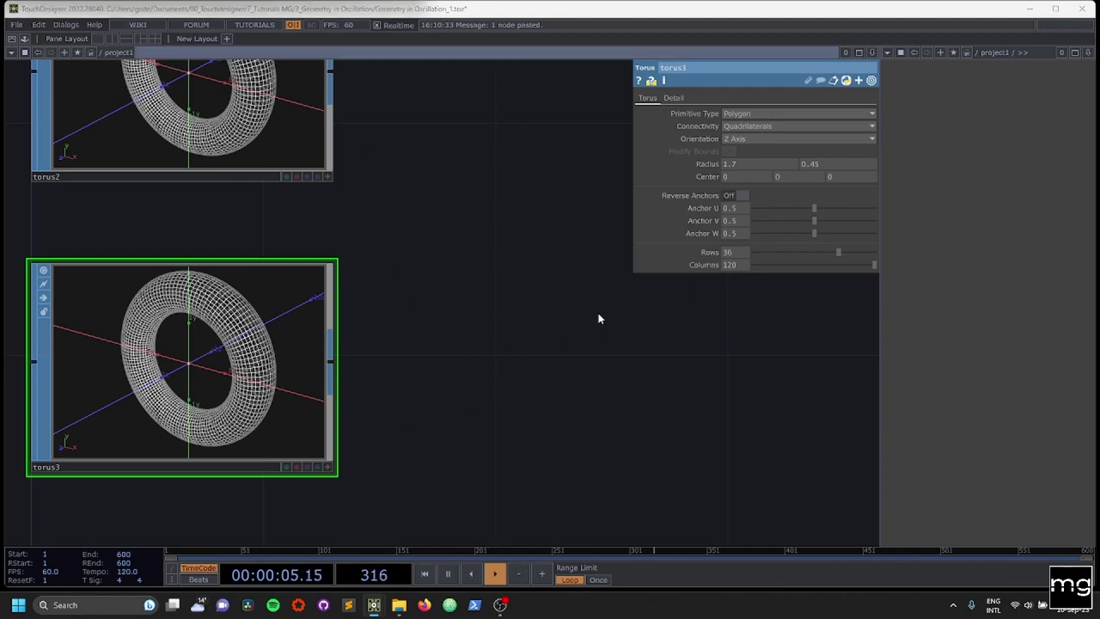
pyautogui.moveTo(743, 164); pyautogui.dragTo(691, 169)
pyautogui.write('2')
pyautogui.moveTo(699, 166); pyautogui.dragTo(799, 184, button='middle')
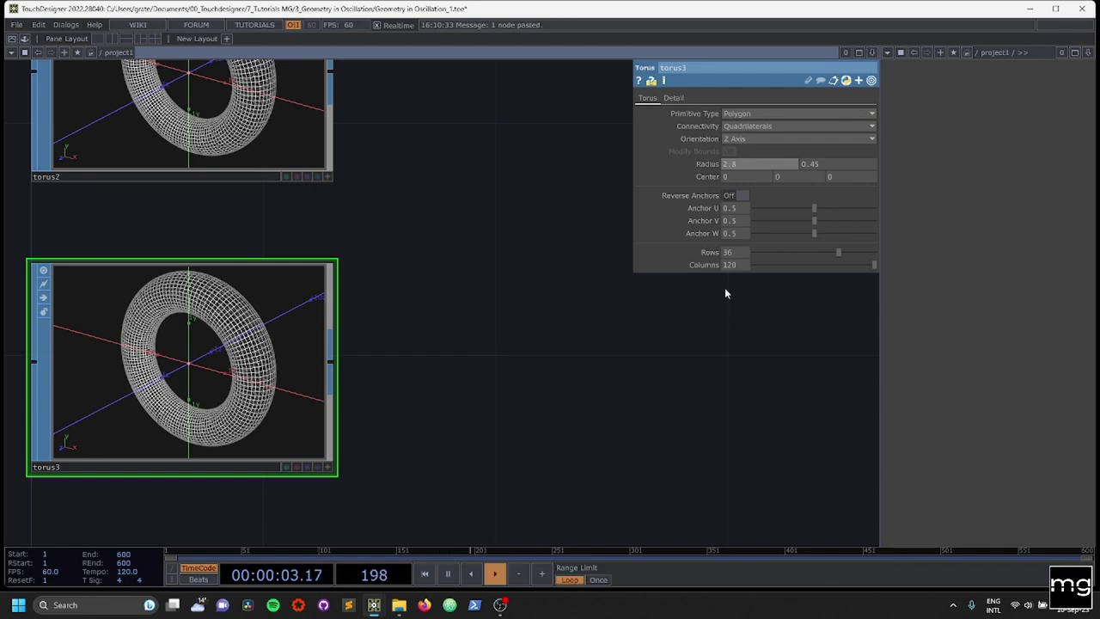
# Add a Transform SOP beside the first torus and connect the torus's output to it
pyautogui.scroll(-5, 495, 320)
pyautogui.moveTo(454, 226); pyautogui.dragTo(375, 291)
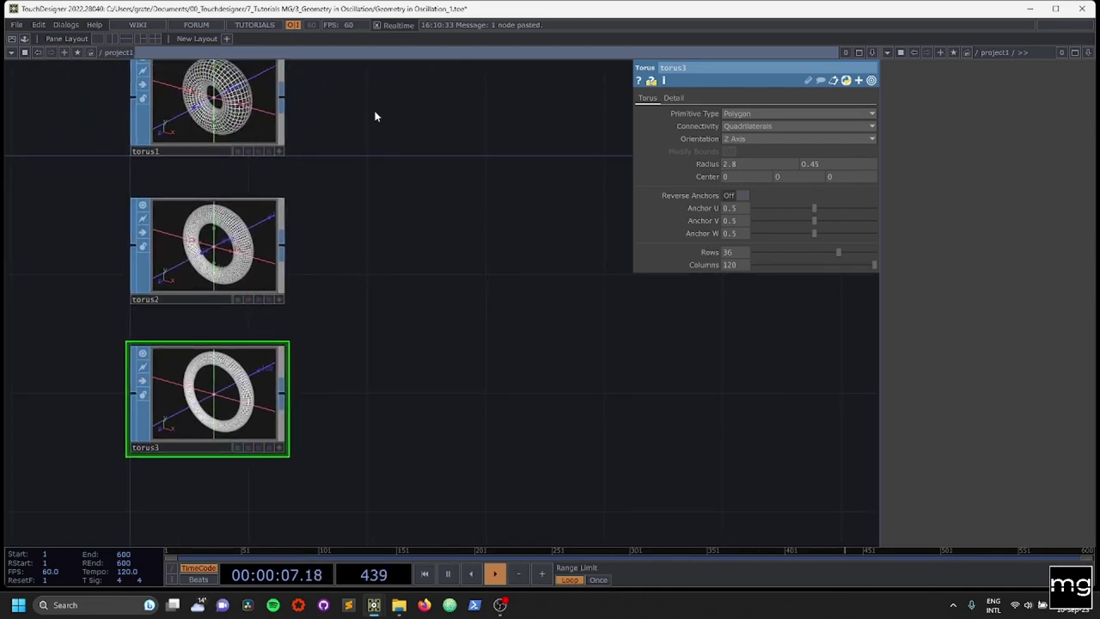
pyautogui.press('Tab')
pyautogui.write('TR')
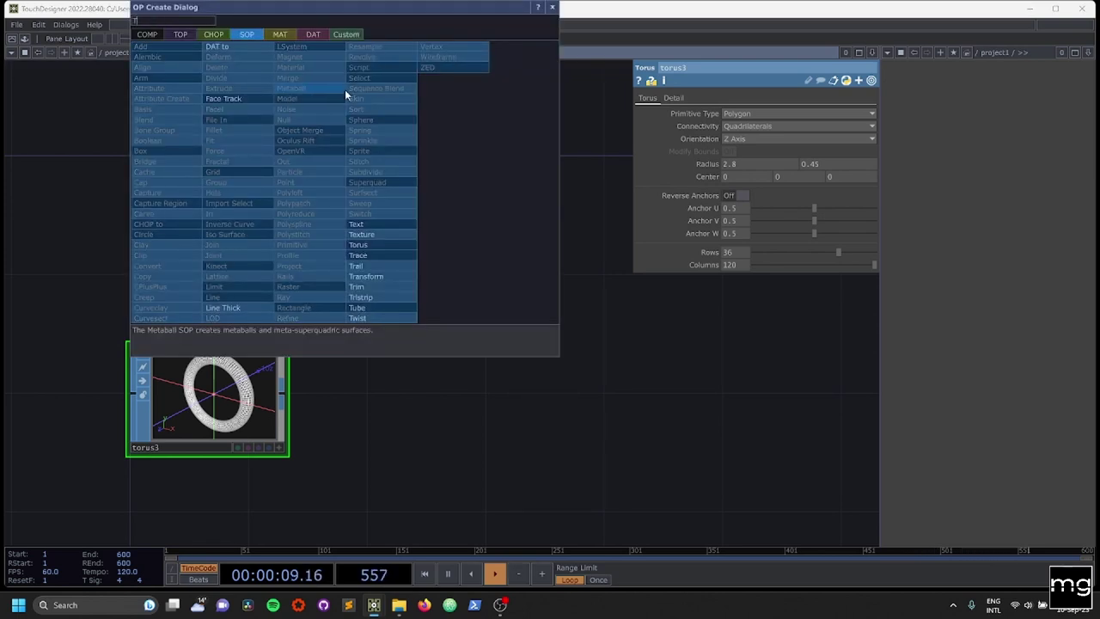
pyautogui.click(376, 276)
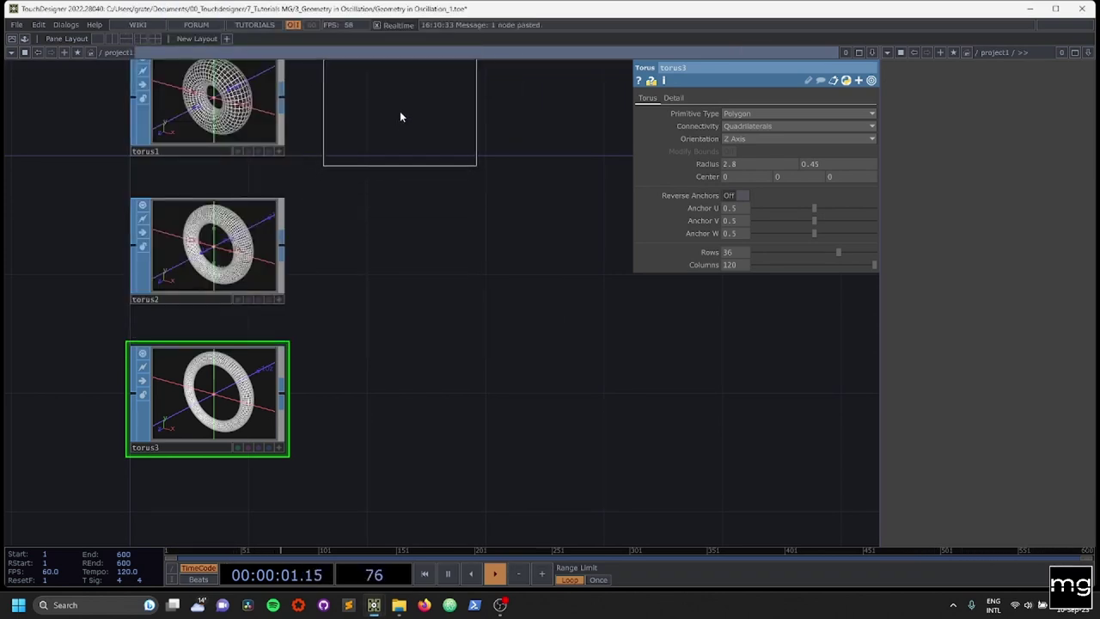
pyautogui.click(404, 125)
pyautogui.moveTo(295, 137); pyautogui.dragTo(327, 153)
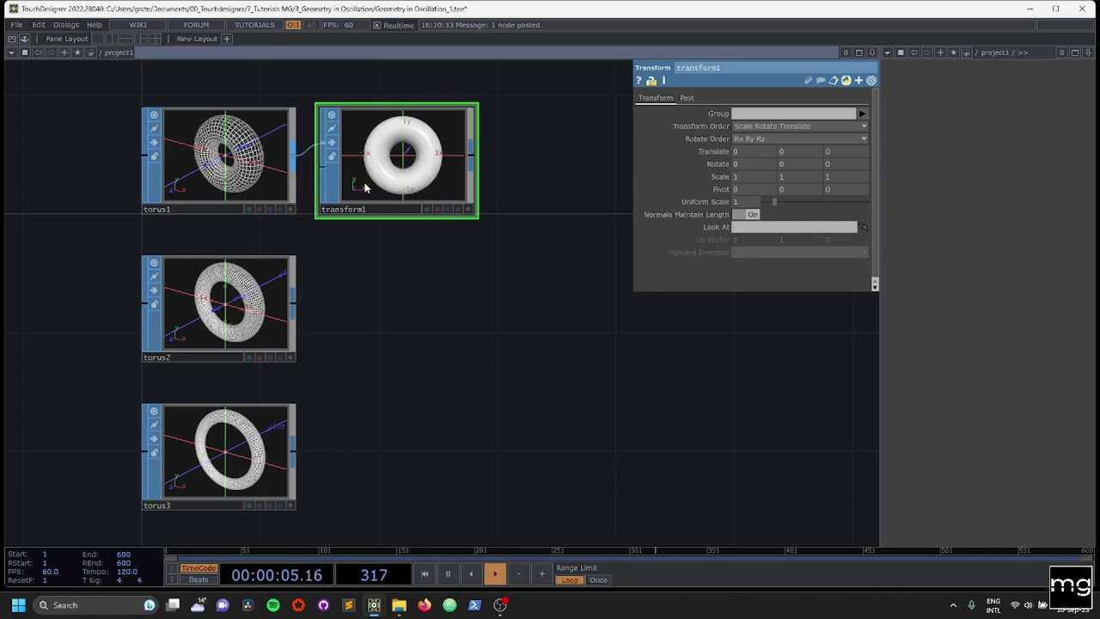
# Create two copies of the Transform SOP and connect torus2 and torus3 to one copy each
pyautogui.hotkey('ctrl', 'v')
pyautogui.hotkey('ctrl', 'v')
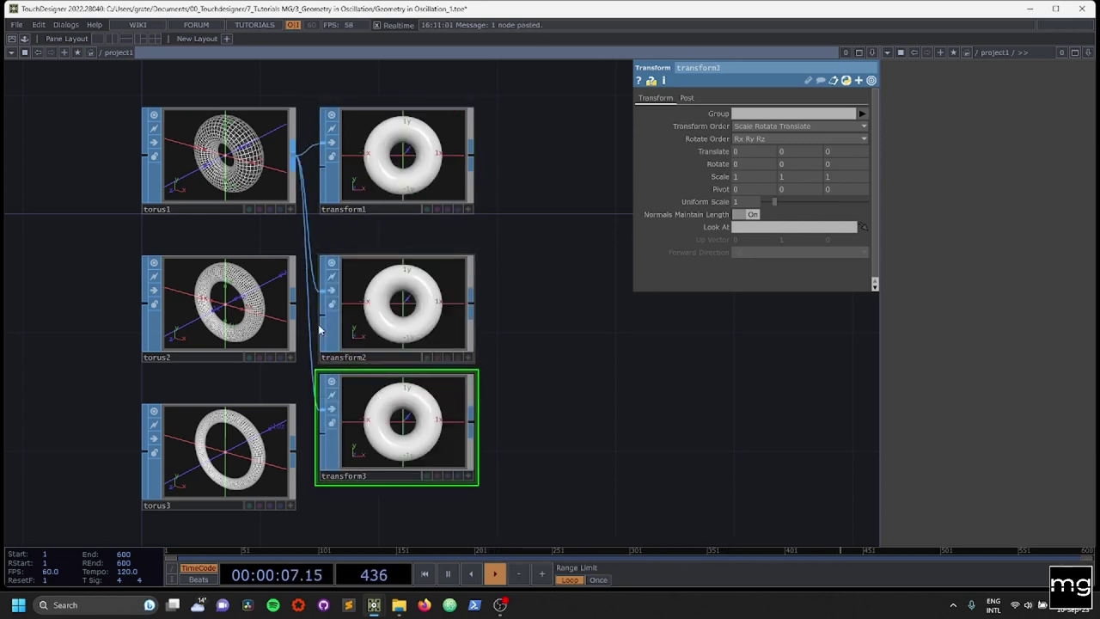
pyautogui.moveTo(295, 301); pyautogui.dragTo(325, 300)
pyautogui.moveTo(295, 445); pyautogui.dragTo(322, 410)
pyautogui.scroll(-3, 434, 322)
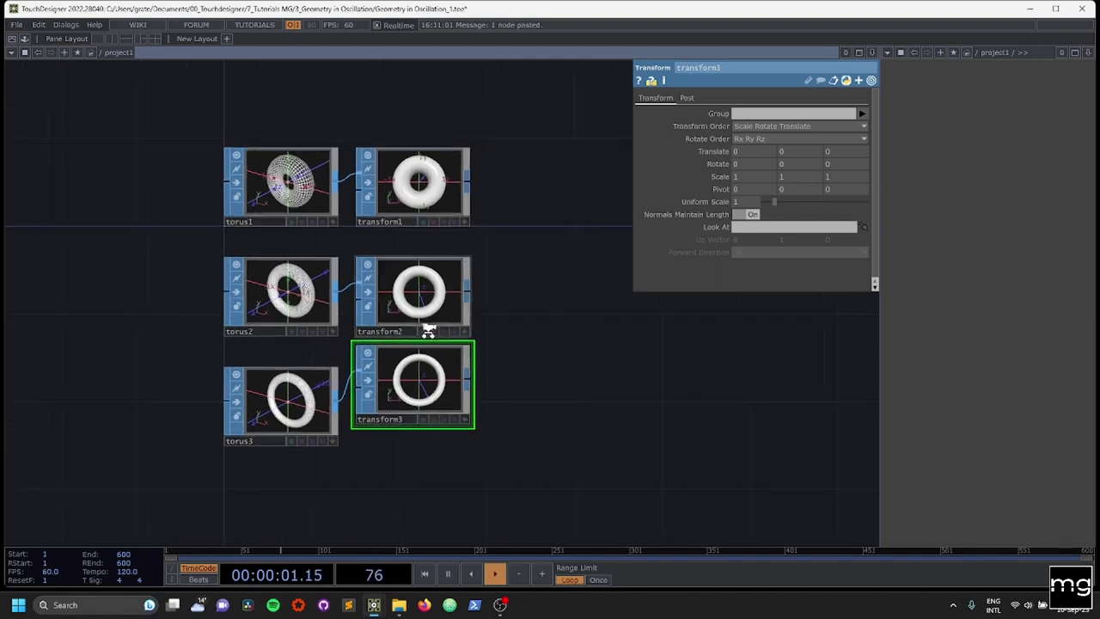
pyautogui.moveTo(474, 372); pyautogui.dragTo(448, 300)
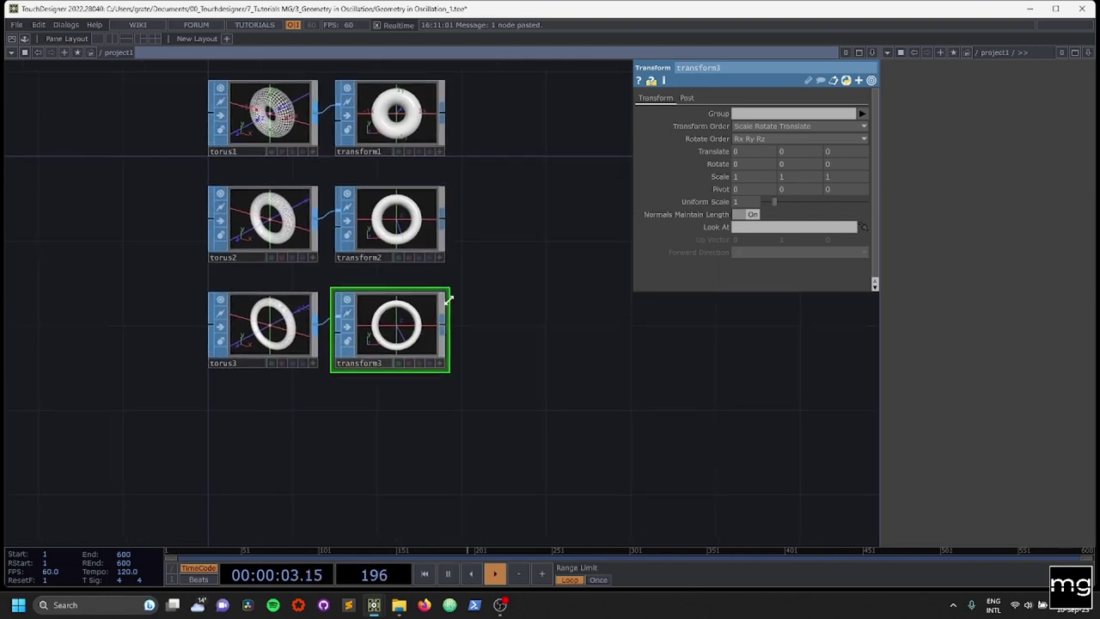
# Set the Z translation of the first torus's Transform to -0.5
pyautogui.scroll(3, 489, 256)
pyautogui.moveTo(426, 138); pyautogui.dragTo(357, 206)
pyautogui.click(337, 167)
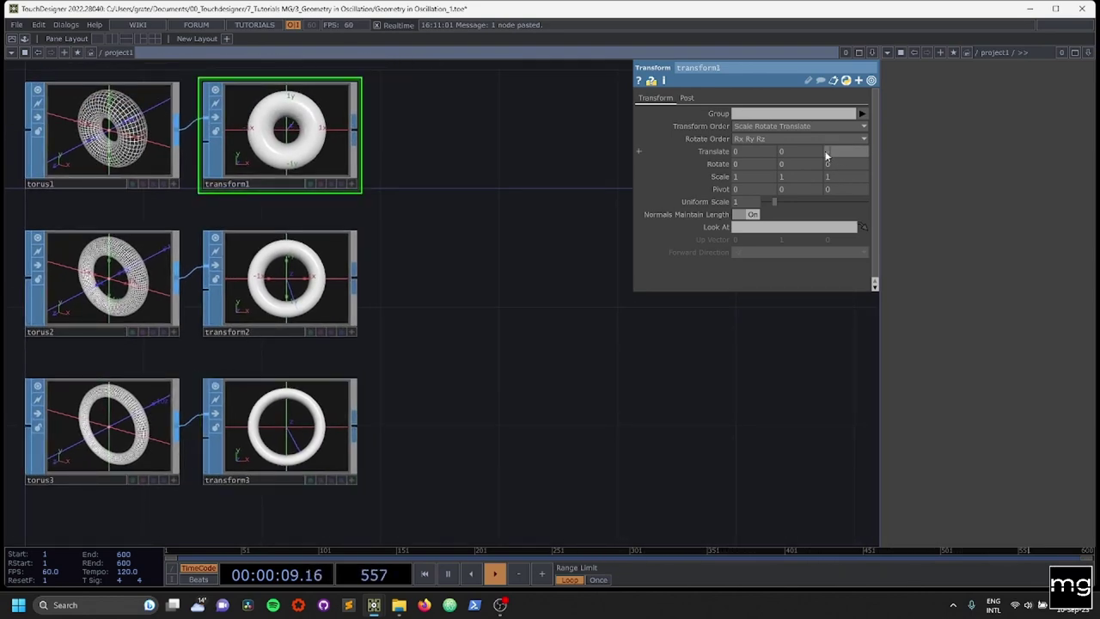
pyautogui.write('-.5')
pyautogui.press('Return')
# Set the Z translation of the third torus's Transform to 0.5
pyautogui.click(284, 430)
pyautogui.click(830, 151)
pyautogui.write('0.5')
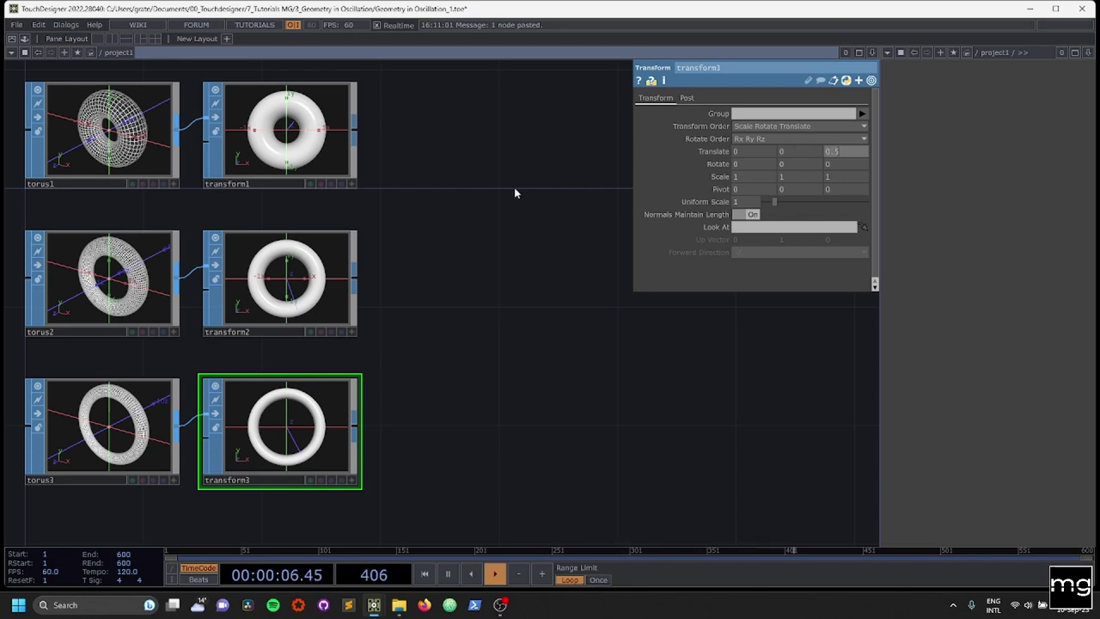
pyautogui.press('Return')
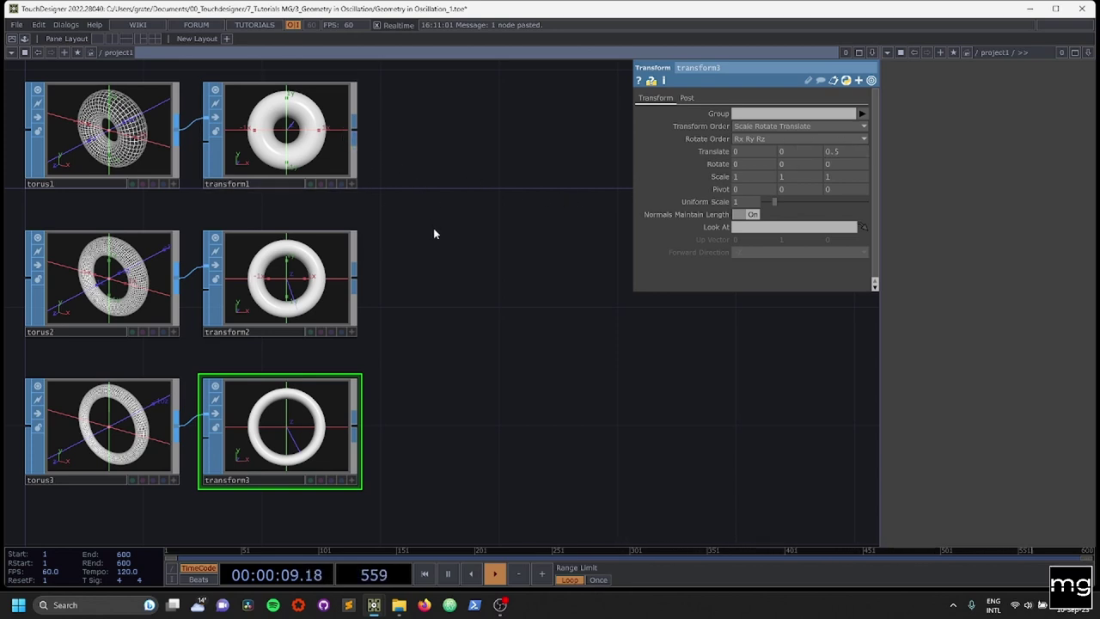
# Add a Merge SOP beside the three Transform SOPs and connect all three of their outputs to it
pyautogui.press('Tab')
pyautogui.write('MER')
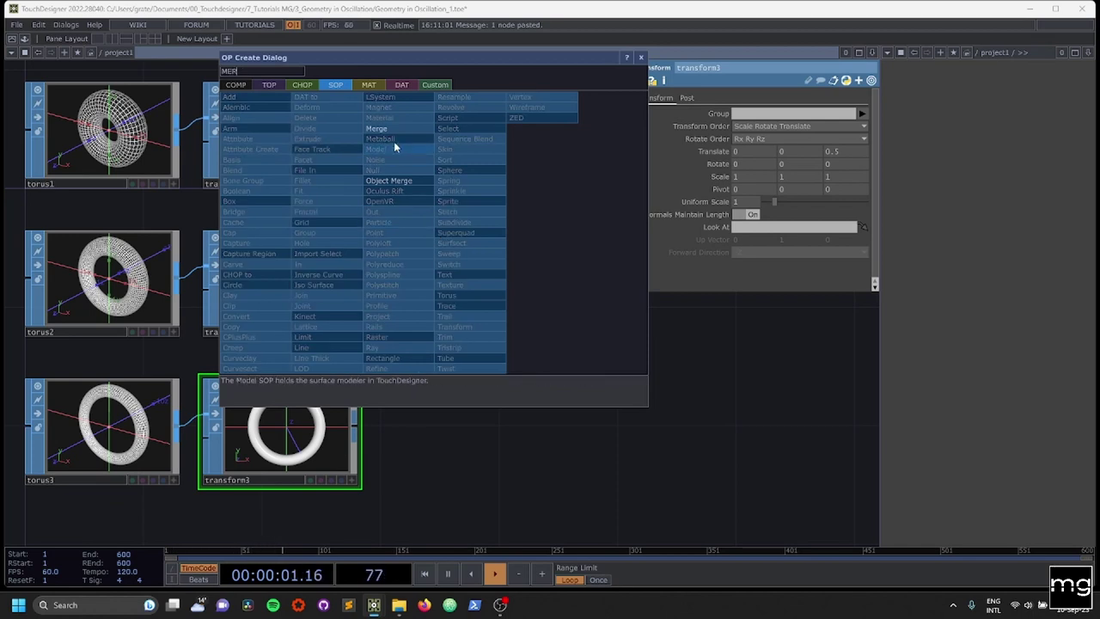
pyautogui.click(393, 129)
pyautogui.click(510, 265)
pyautogui.moveTo(381, 454); pyautogui.dragTo(444, 248)
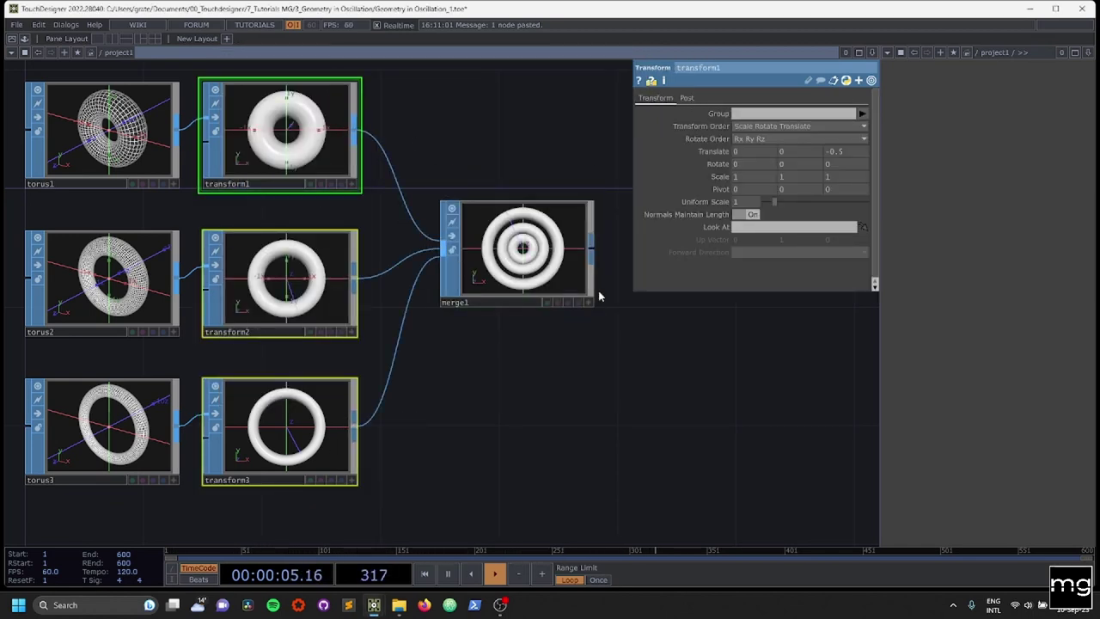
# Rotate the Merge SOP's preview to inspect the depth offsets between the rings from the side
pyautogui.scroll(5, 584, 298)
pyautogui.scroll(-3, 538, 307)
pyautogui.scroll(-2, 538, 307)
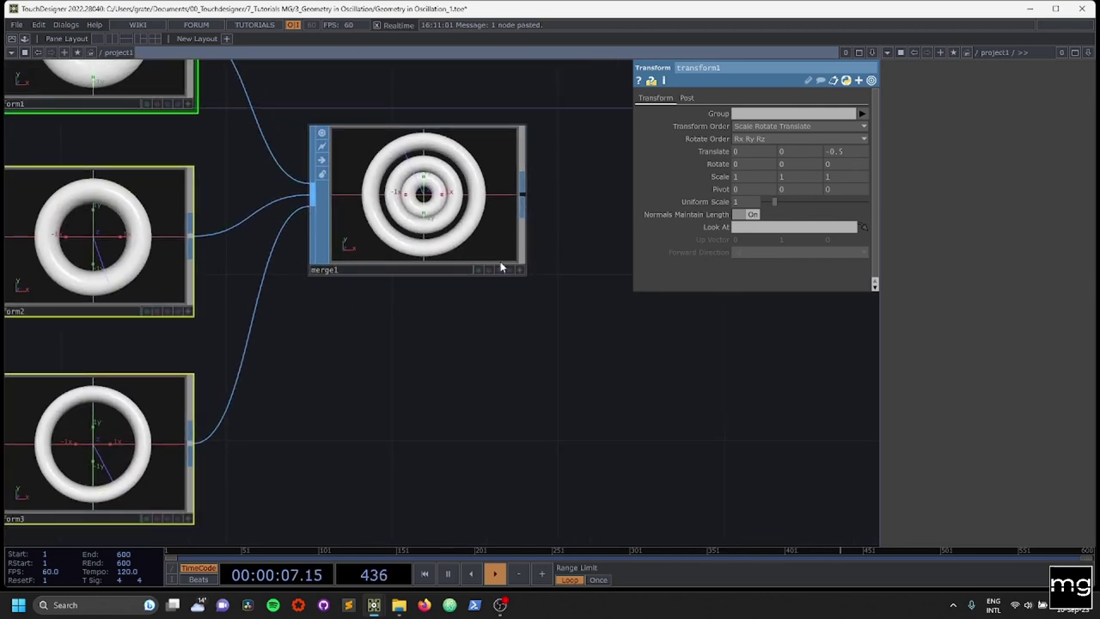
pyautogui.click(519, 271)
pyautogui.moveTo(486, 216); pyautogui.dragTo(436, 223)
pyautogui.click(446, 341)
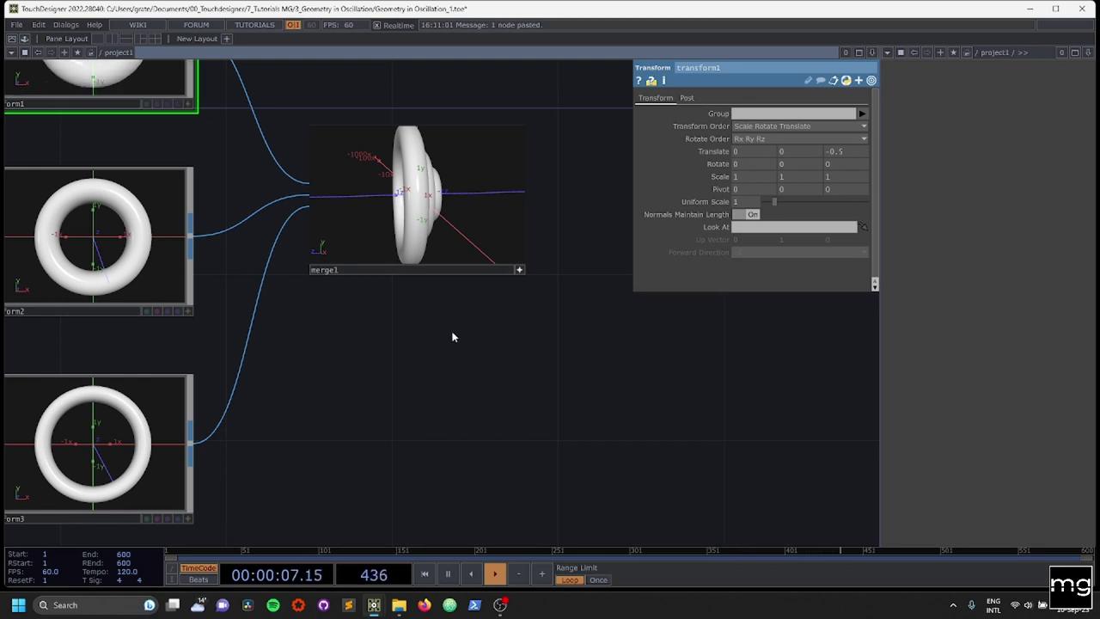
# Append a Null SOP to the Merge SOP and rename it null_ins
pyautogui.scroll(-8, 516, 344)
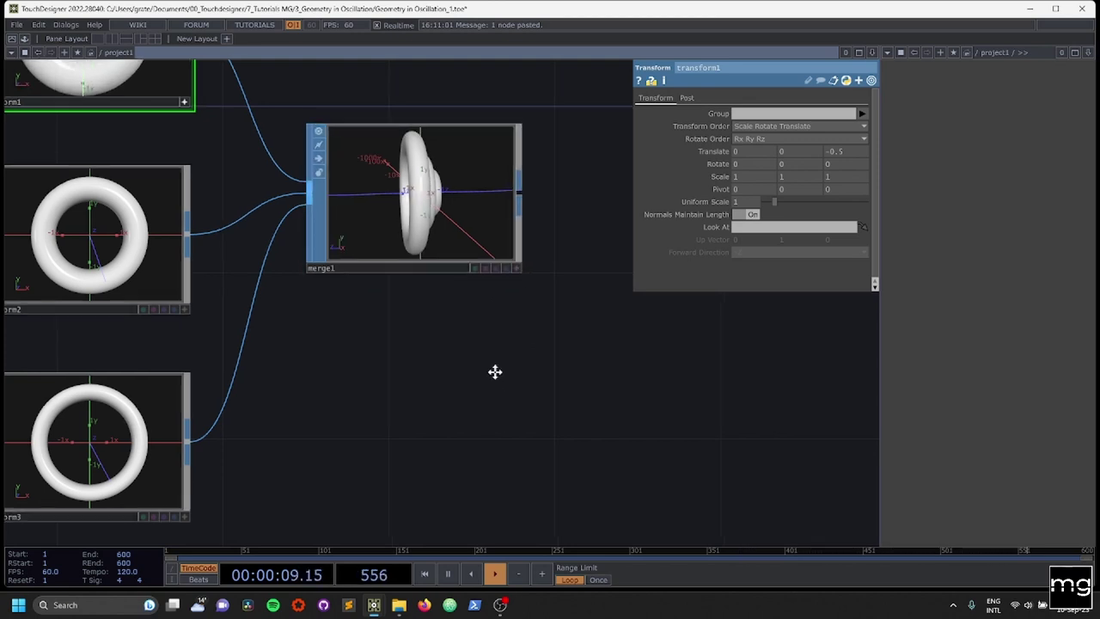
pyautogui.click(385, 187)
pyautogui.hotkey('alt', 'n')
pyautogui.click(524, 188)
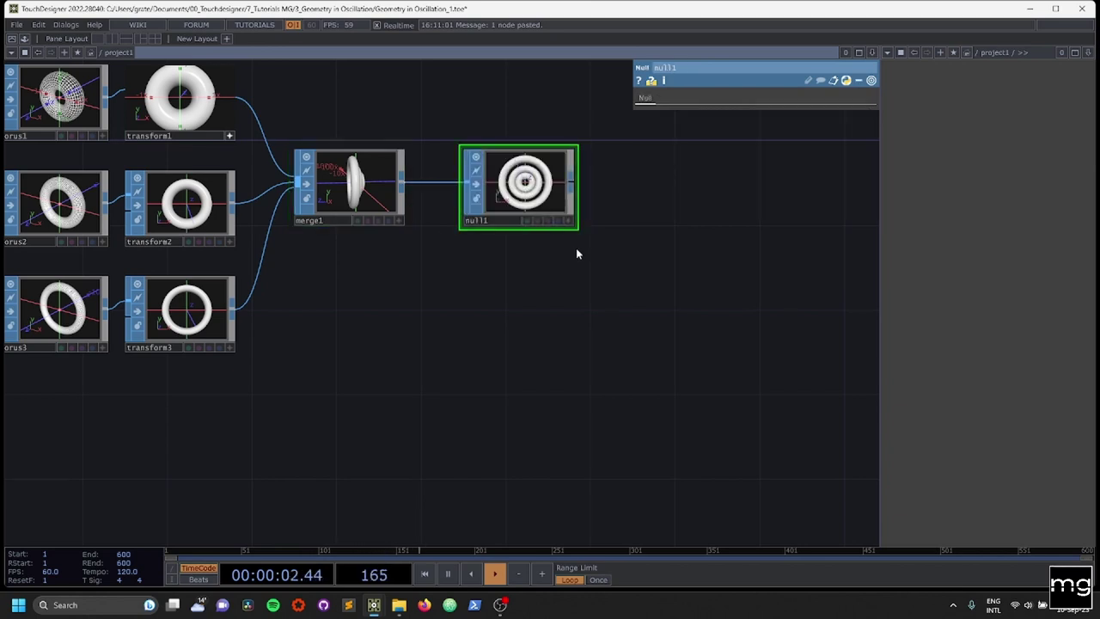
pyautogui.click(514, 222)
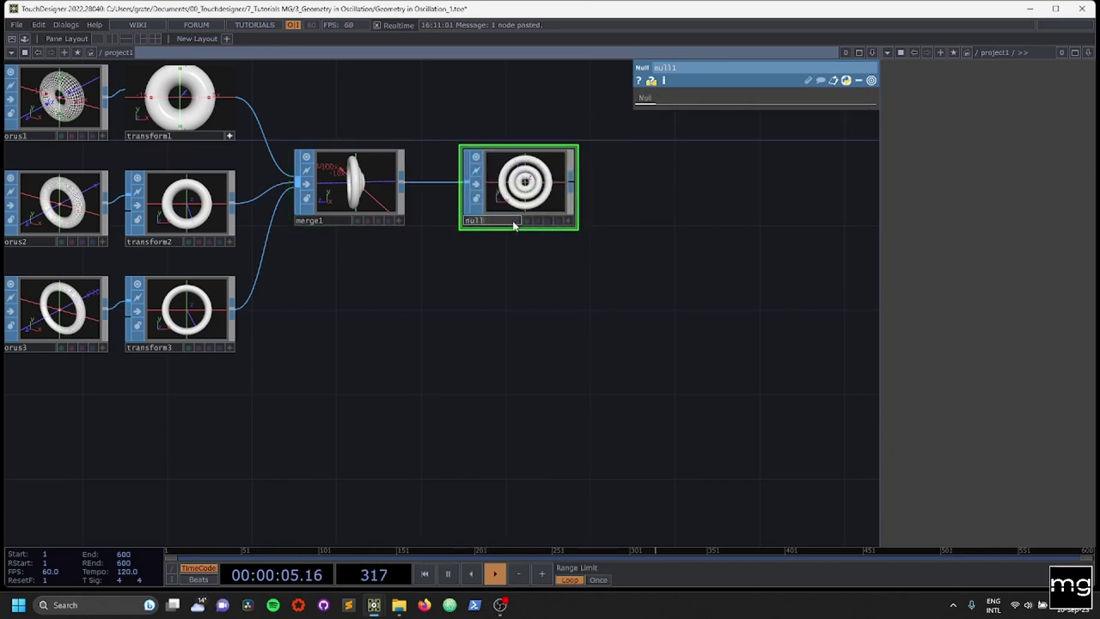
pyautogui.write('N')
pyautogui.write('INS')
pyautogui.press('Return')
# Add a Sphere SOP in the empty network area above the torus chain
pyautogui.moveTo(675, 309); pyautogui.dragTo(634, 354)
pyautogui.moveTo(635, 354); pyautogui.dragTo(624, 198, button='middle')
pyautogui.moveTo(609, 208); pyautogui.dragTo(483, 300)
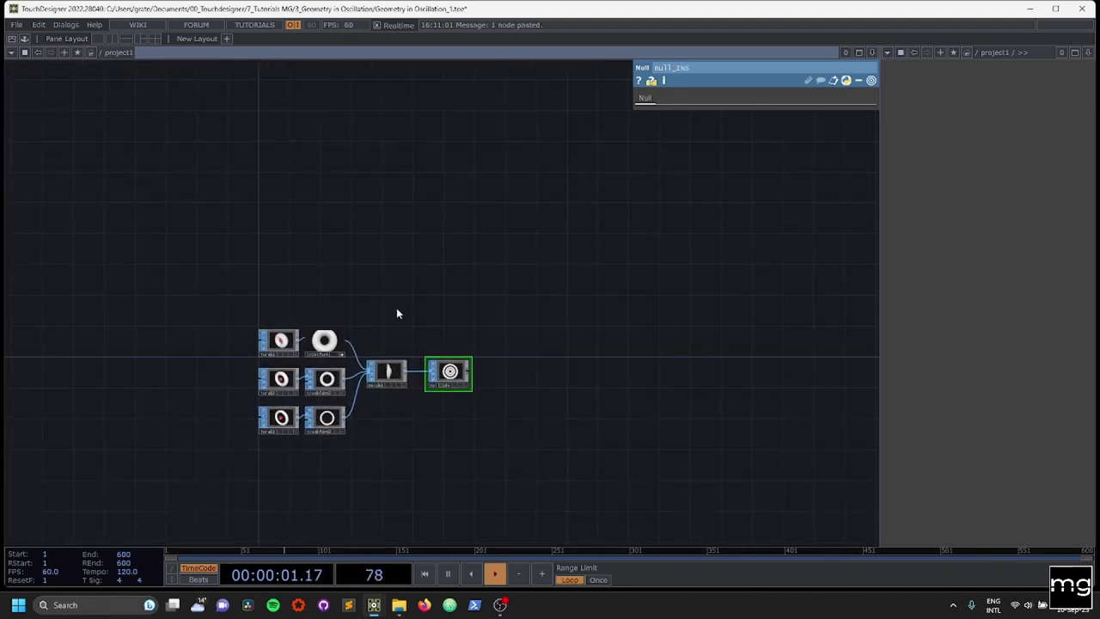
pyautogui.click(342, 354)
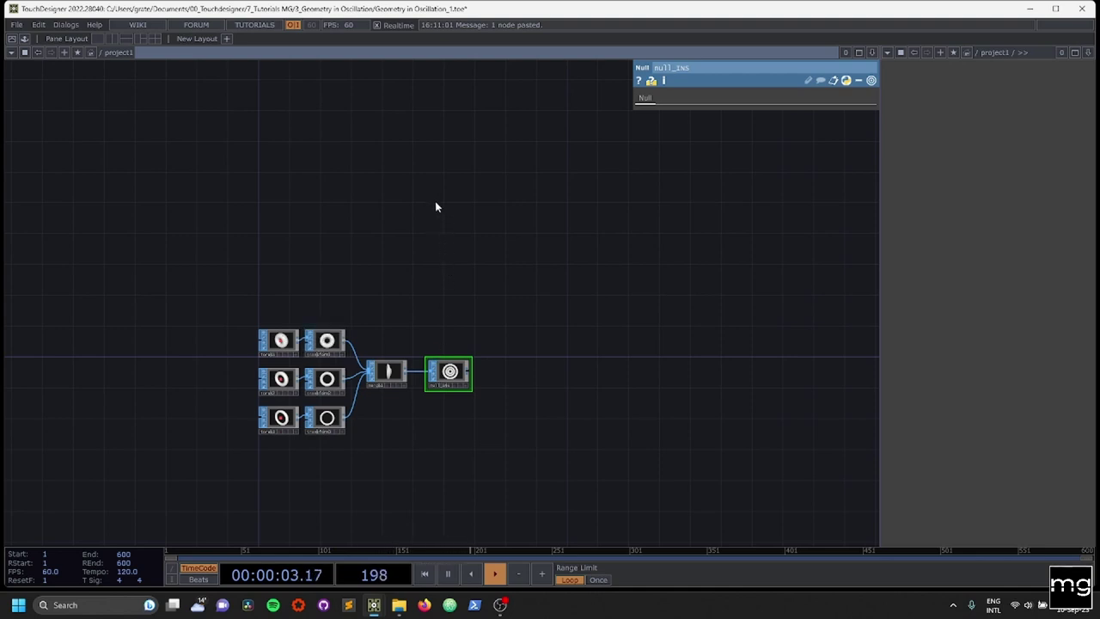
pyautogui.scroll(3, 451, 140)
pyautogui.scroll(-3, 450, 140)
pyautogui.press('Tab')
pyautogui.write('SP')
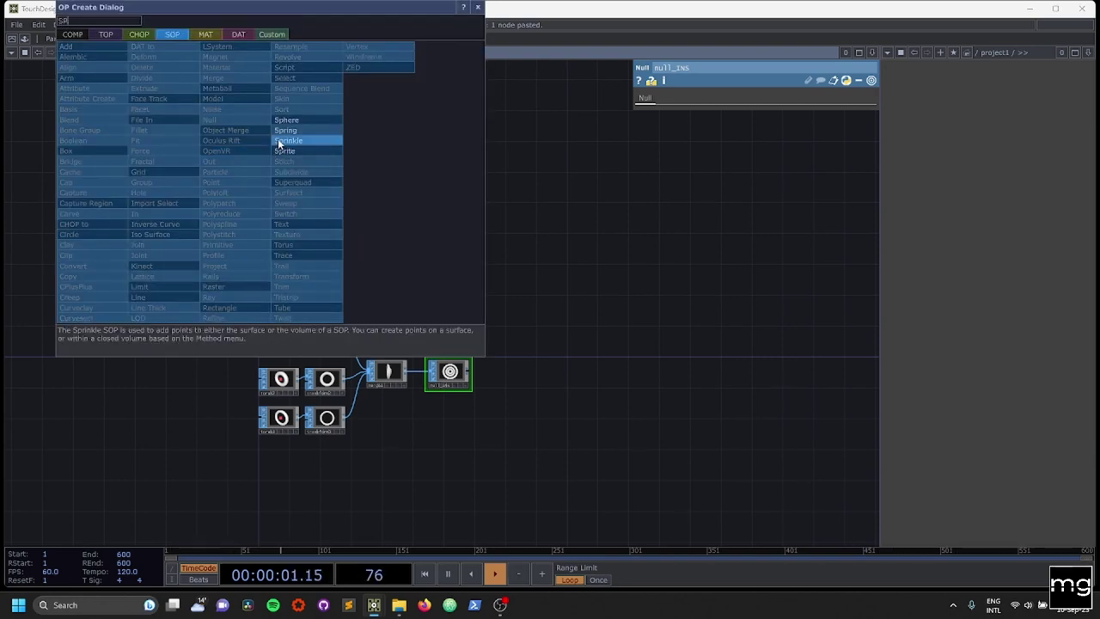
pyautogui.click(287, 121)
pyautogui.click(289, 159)
pyautogui.scroll(3, 289, 159)
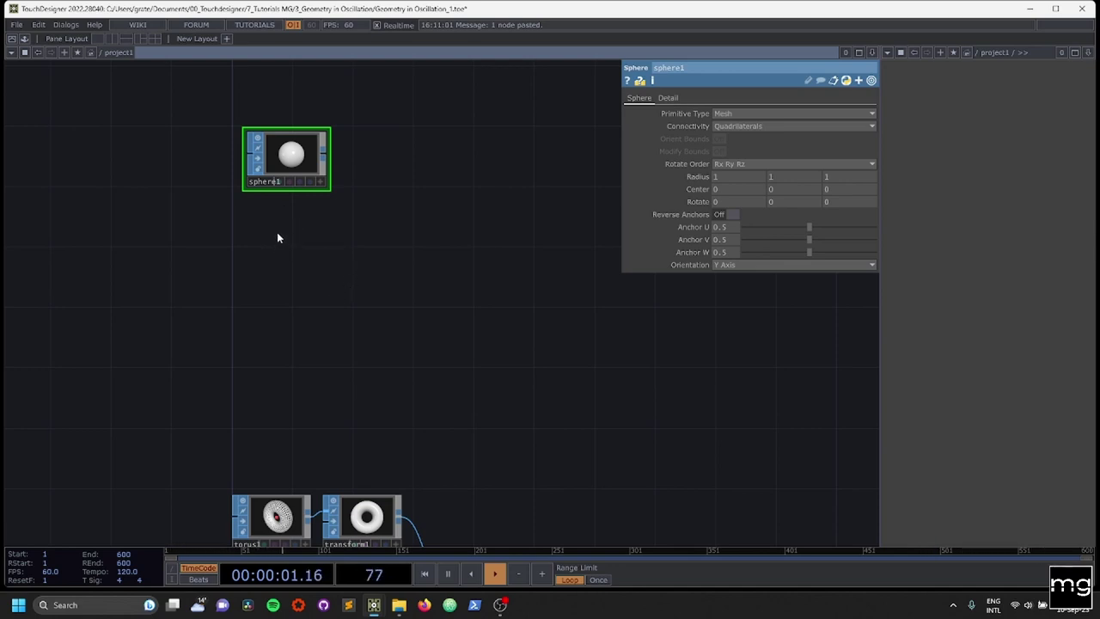
# Add a Box SOP directly below the Sphere SOP
pyautogui.press('Tab')
pyautogui.write('BO')
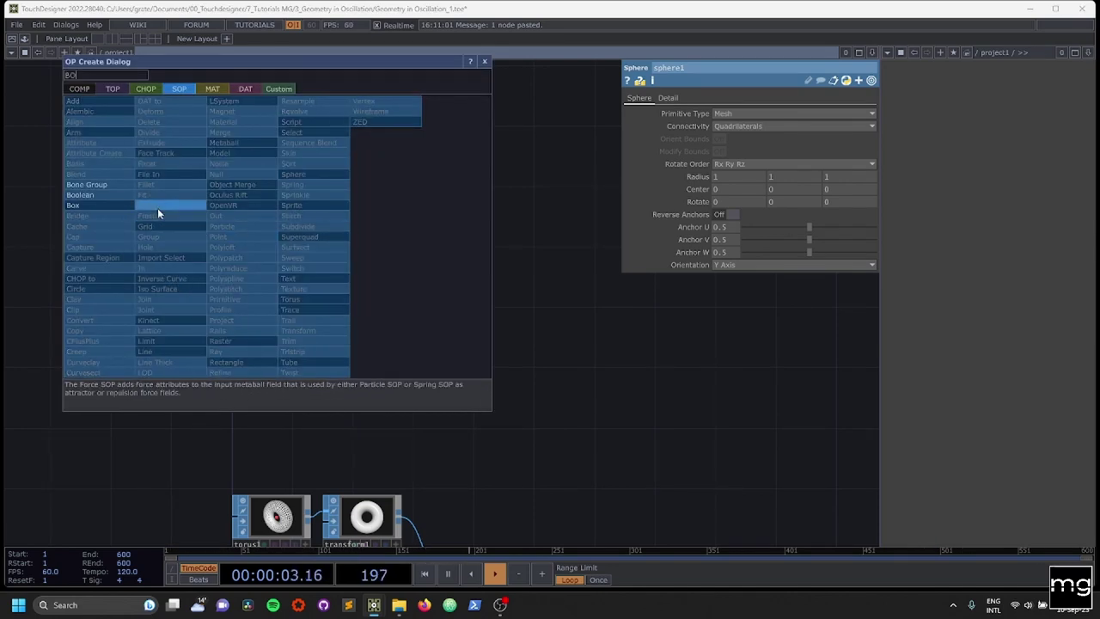
pyautogui.click(112, 204)
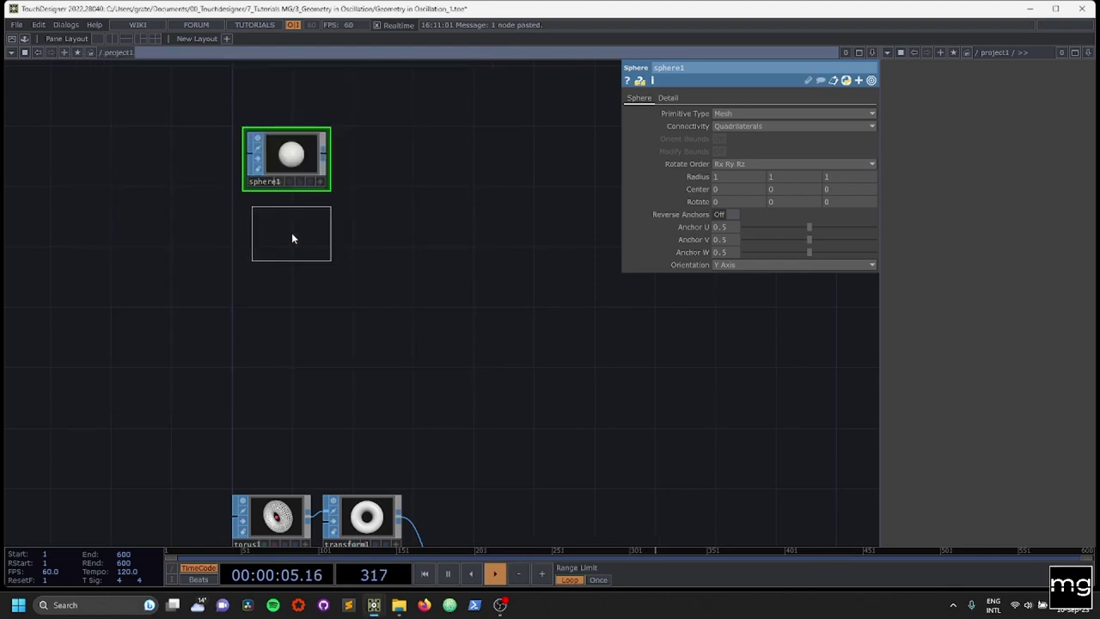
pyautogui.click(292, 236)
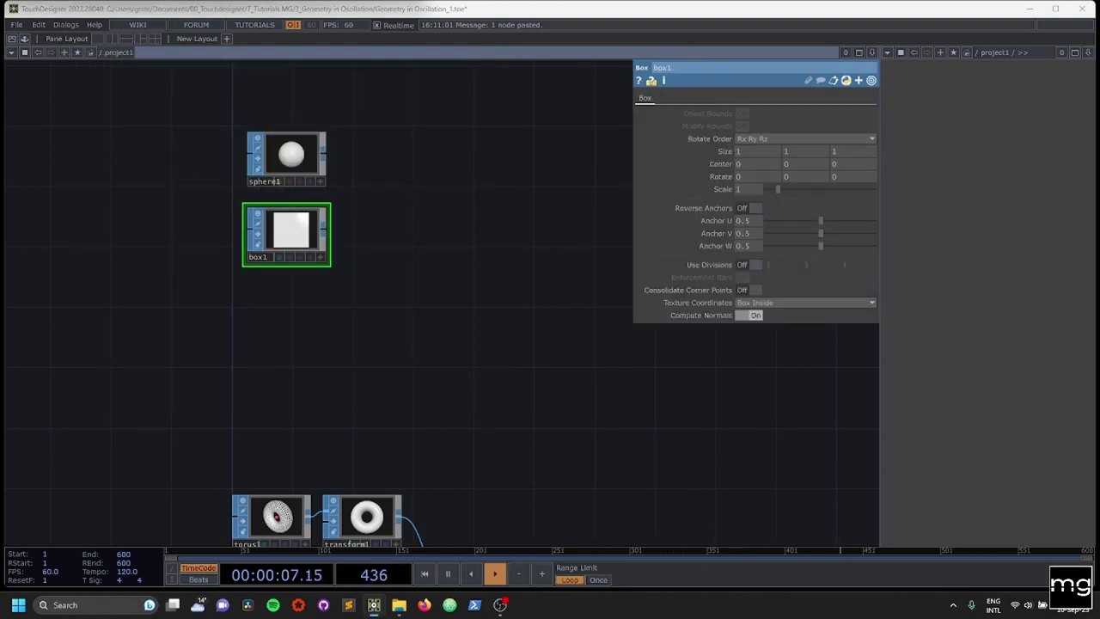
# Set the Sphere SOP's radius to 0.2 on all three axes
pyautogui.scroll(2, 318, 155)
pyautogui.click(301, 154)
pyautogui.moveTo(711, 181); pyautogui.dragTo(696, 162, button='middle')
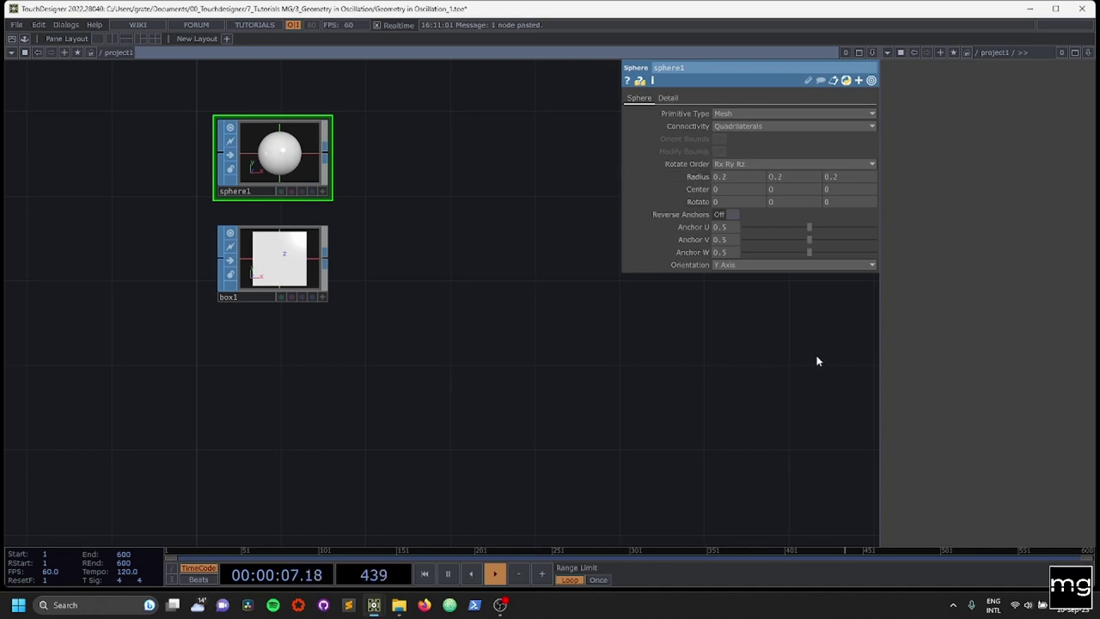
# Change the sphere's primitive type to Polygon and adjust the Frequency in its detail settings
pyautogui.click(724, 116)
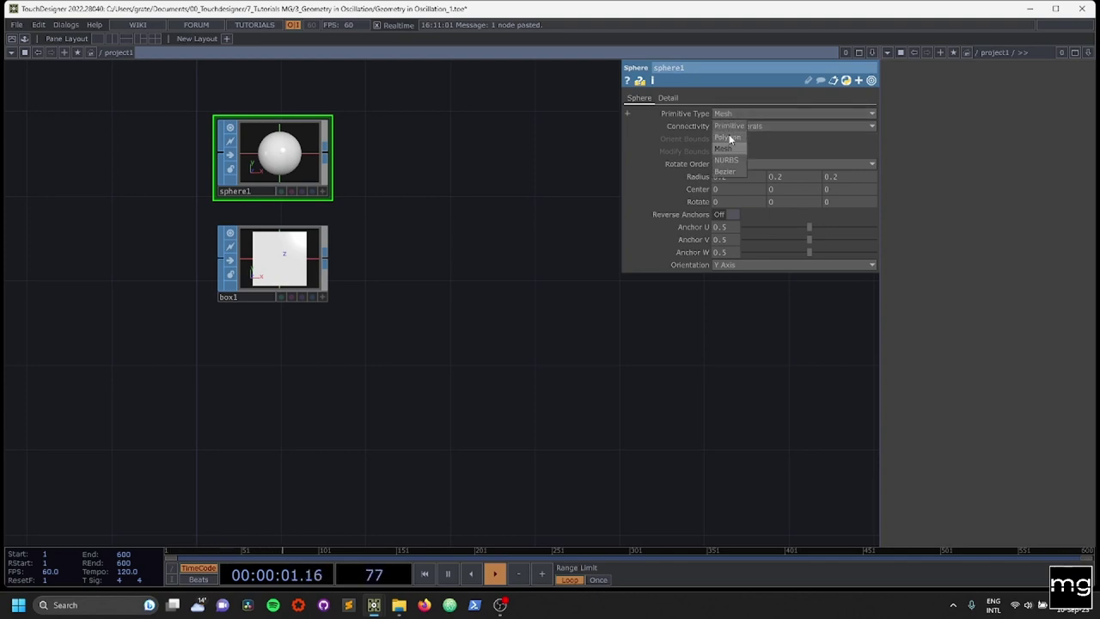
pyautogui.click(734, 130)
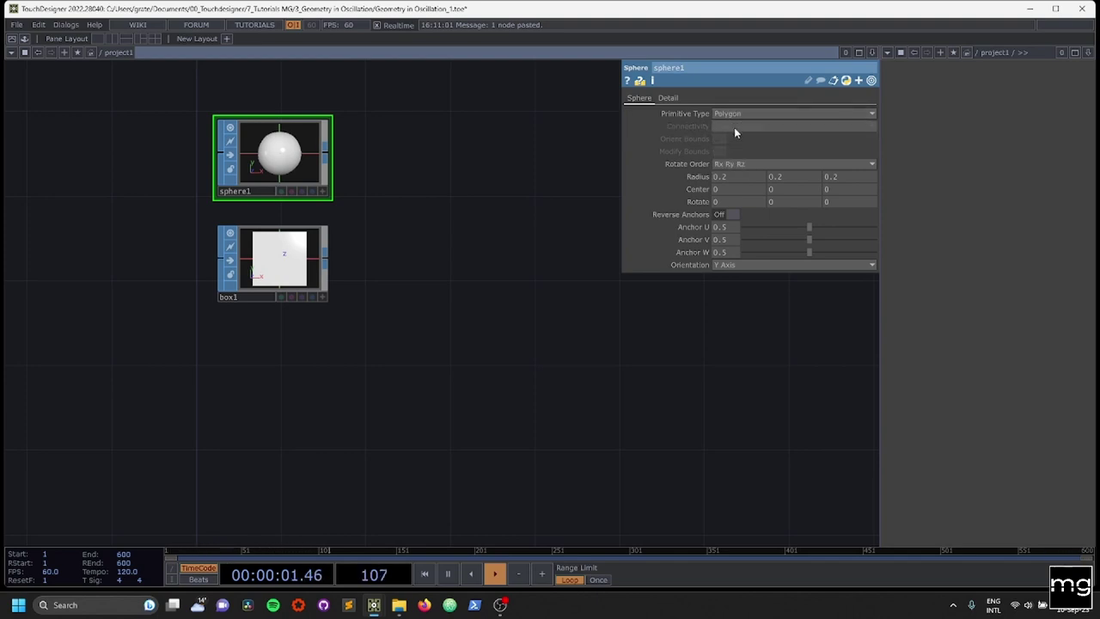
pyautogui.click(668, 98)
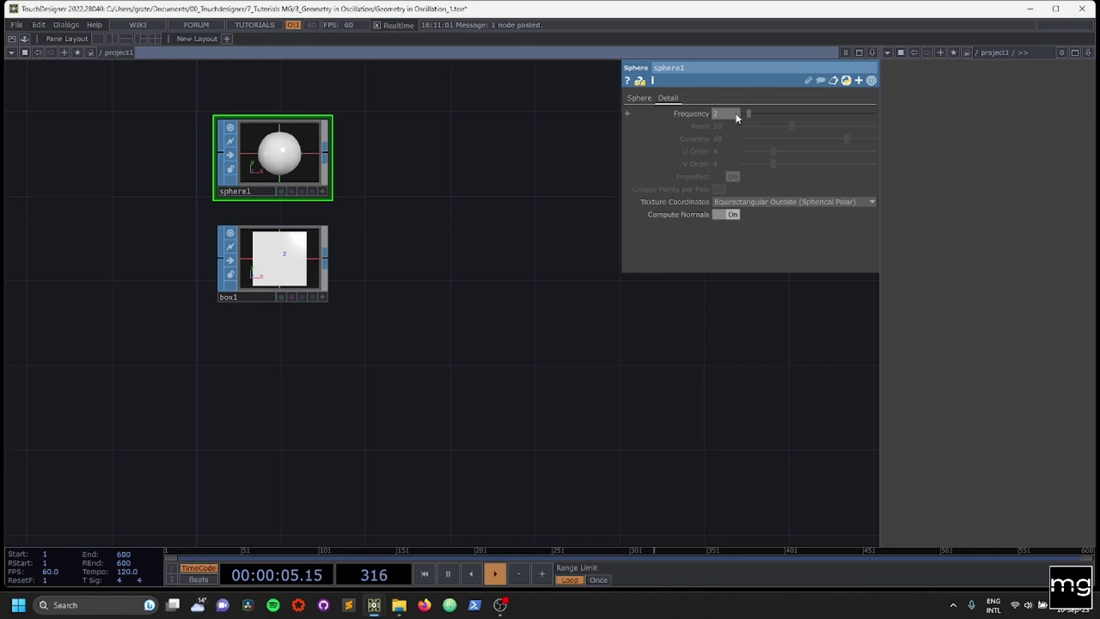
pyautogui.moveTo(748, 118); pyautogui.dragTo(752, 119)
pyautogui.click(636, 98)
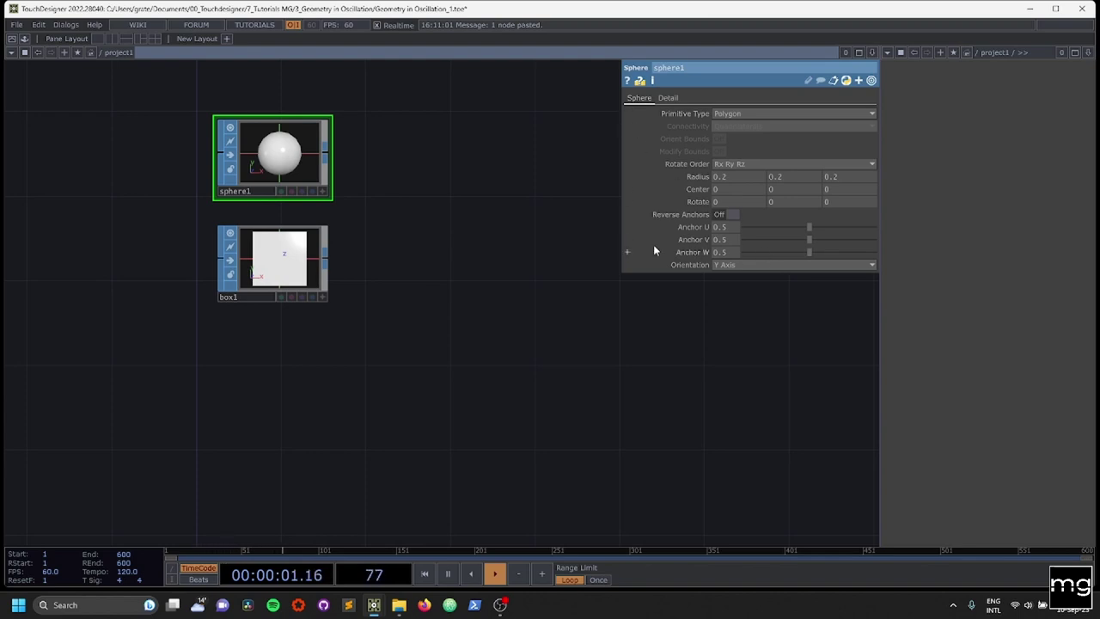
# Set the Box SOP's size to 0.4 on all three axes
pyautogui.click(267, 279)
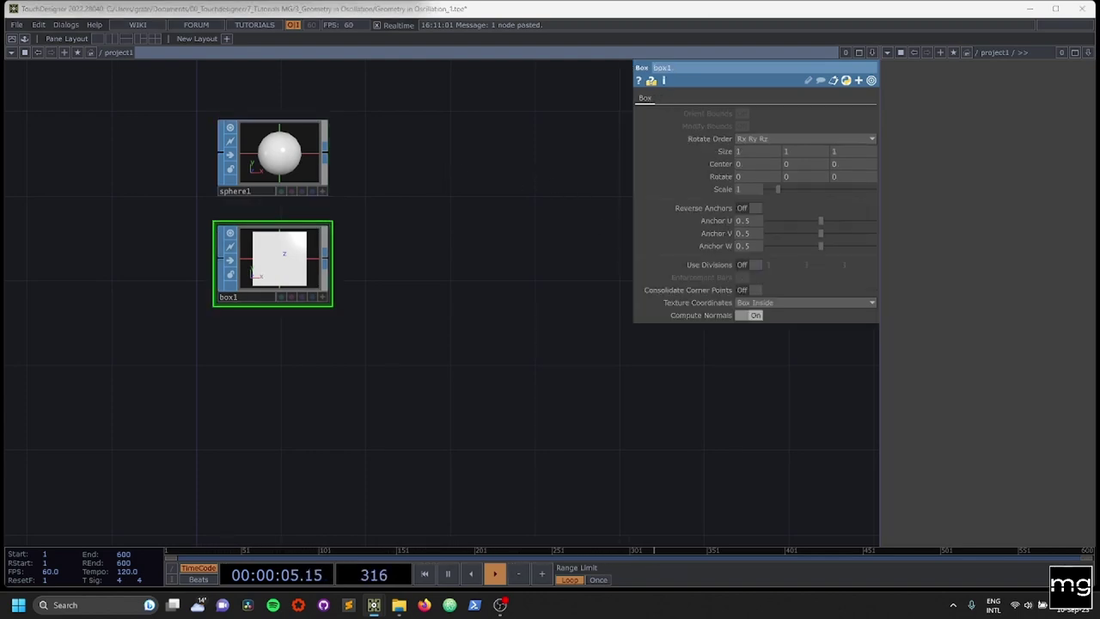
pyautogui.middleClick(726, 153)
pyautogui.moveTo(727, 153); pyautogui.dragTo(509, 196, button='middle')
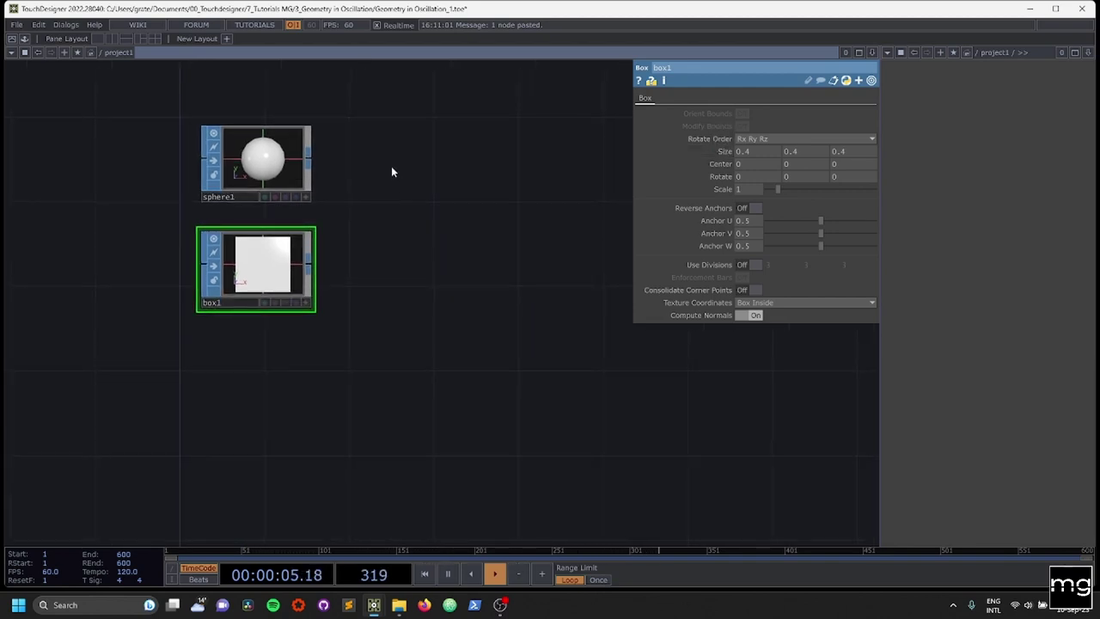
# Add a Boolean SOP and connect the sphere to its first input and the box to its second
pyautogui.press('Tab')
pyautogui.write('bo')
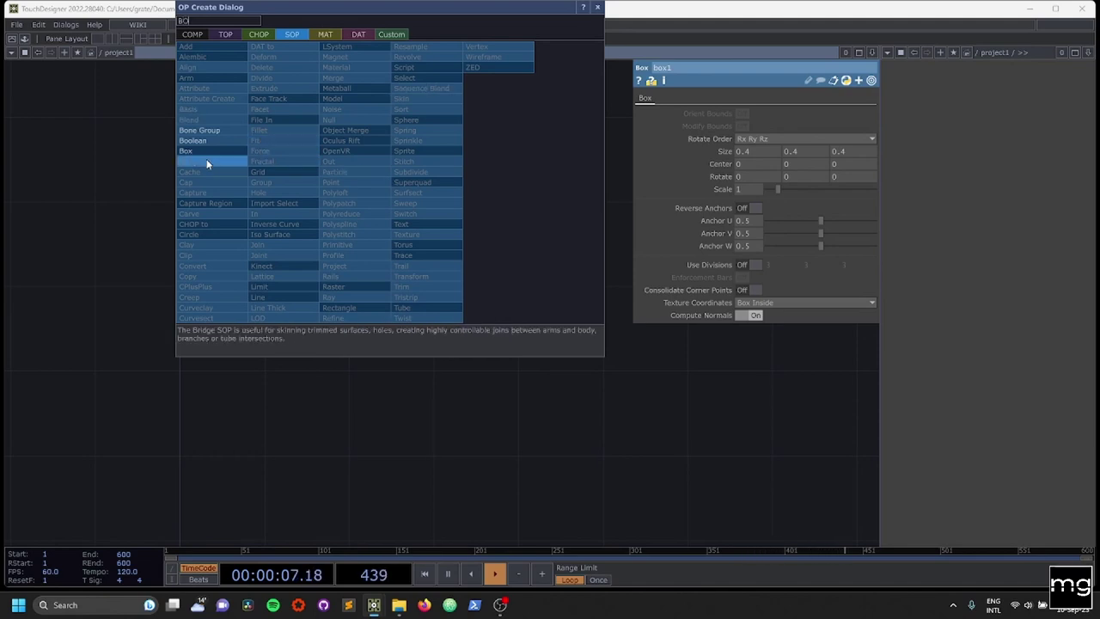
pyautogui.click(195, 140)
pyautogui.click(450, 207)
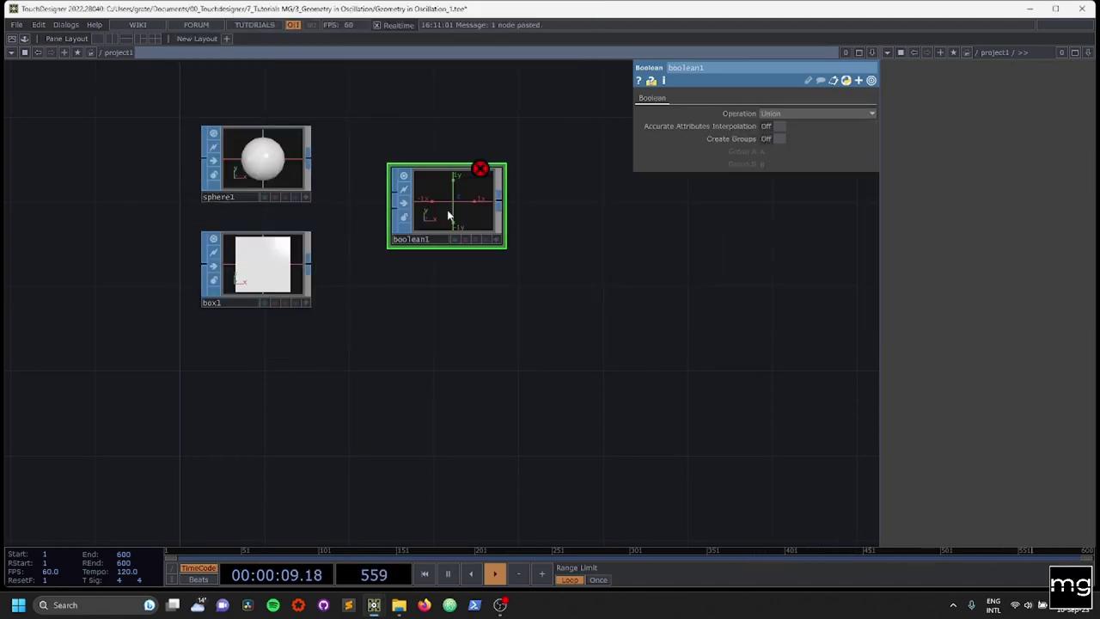
pyautogui.scroll(3, 450, 209)
pyautogui.moveTo(178, 113); pyautogui.dragTo(341, 177)
pyautogui.moveTo(177, 319); pyautogui.dragTo(342, 212)
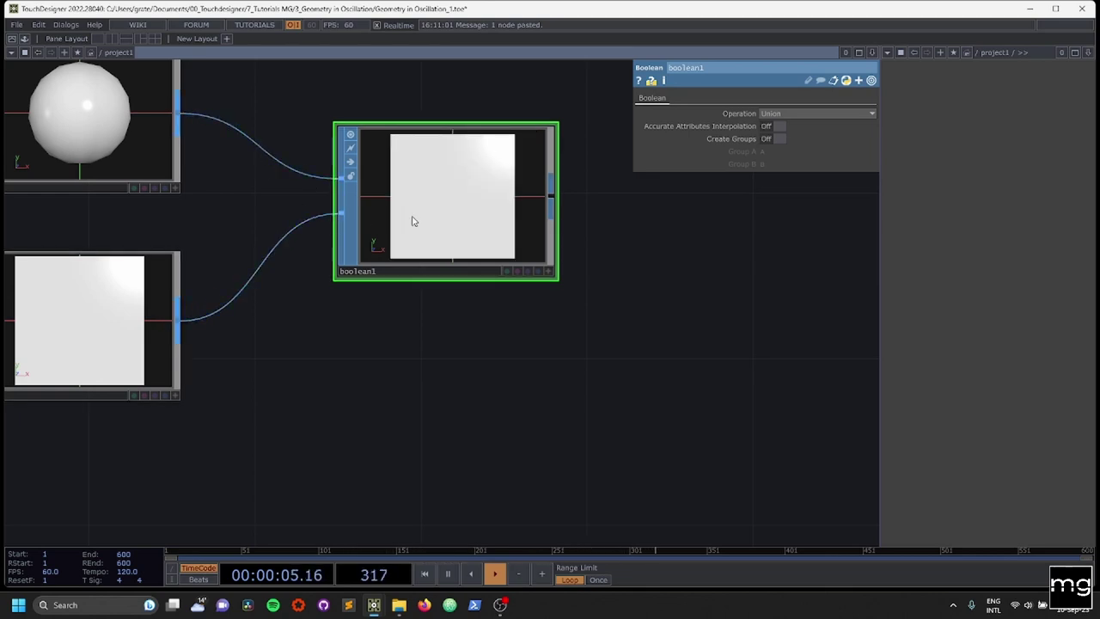
# Set the Boolean SOP's operation to A minus B
pyautogui.scroll(-2, 460, 210)
pyautogui.scroll(2, 460, 210)
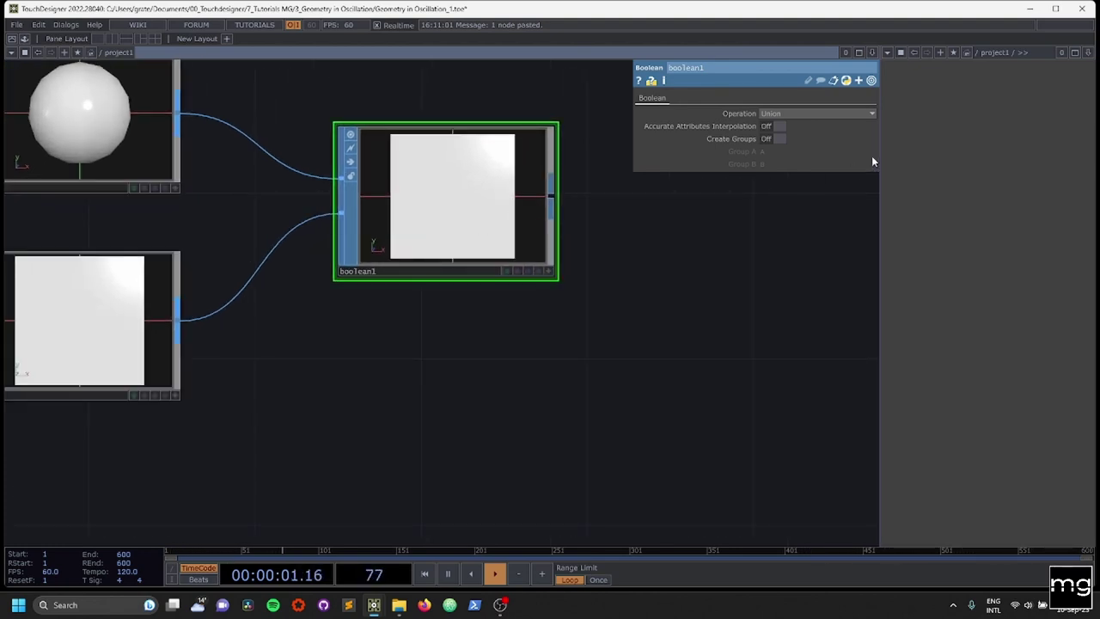
pyautogui.click(792, 113)
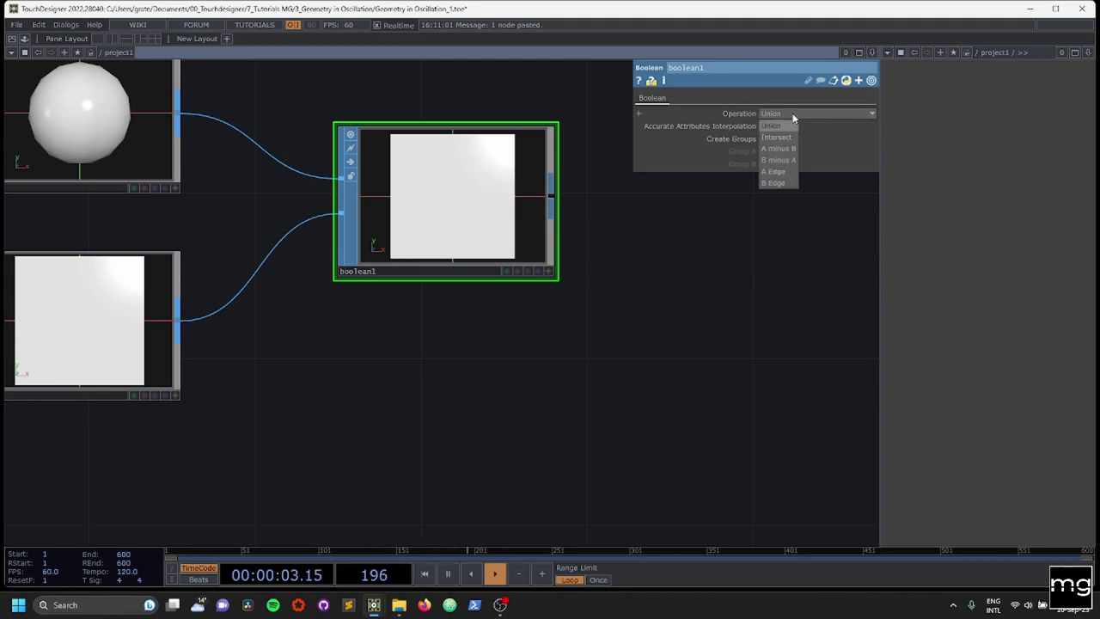
pyautogui.click(778, 149)
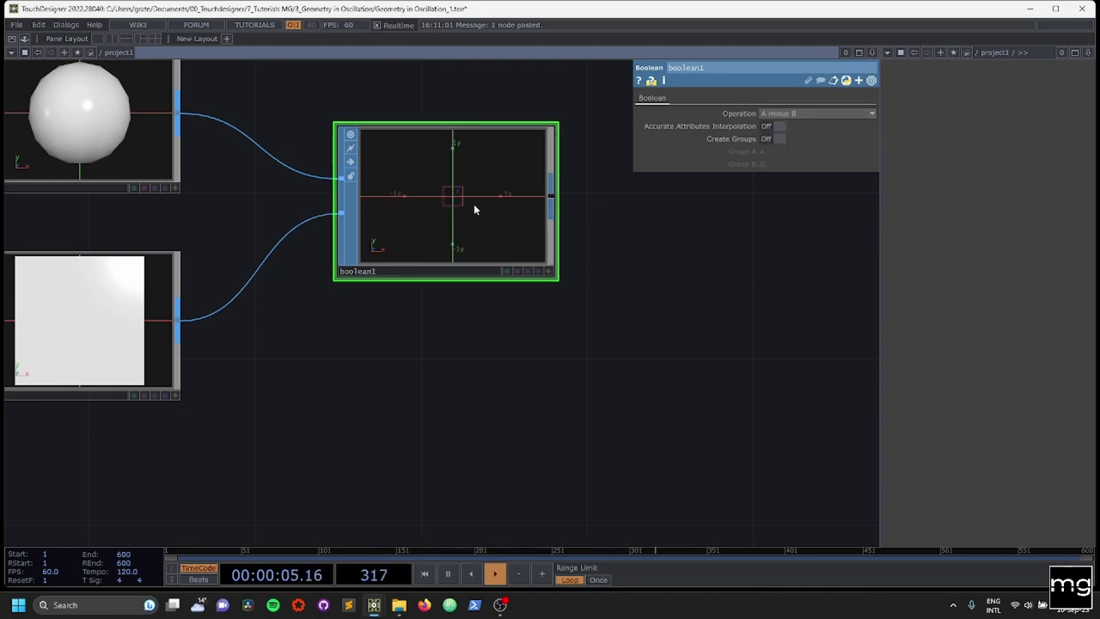
# Shift the box's center along X so the Boolean leaves half a sphere, and check the cut from an angle
pyautogui.click(125, 286)
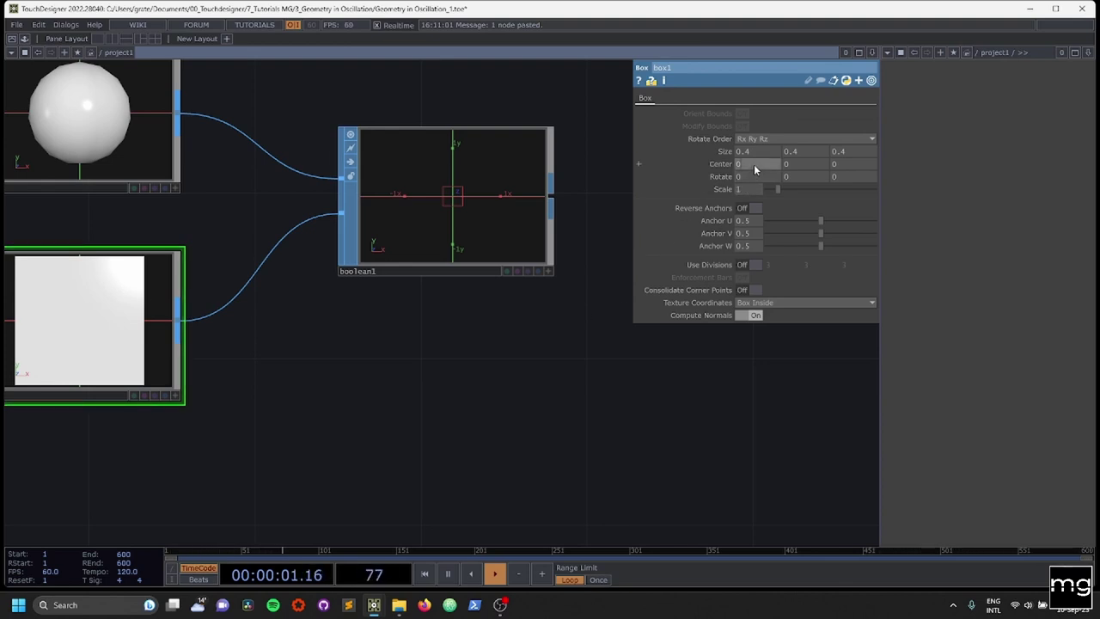
pyautogui.moveTo(754, 165); pyautogui.dragTo(757, 140, button='middle')
pyautogui.click(518, 228)
pyautogui.moveTo(516, 228)
pyautogui.mouseDown()
pyautogui.moveTo(481, 229)
pyautogui.moveTo(503, 238)
pyautogui.mouseUp()
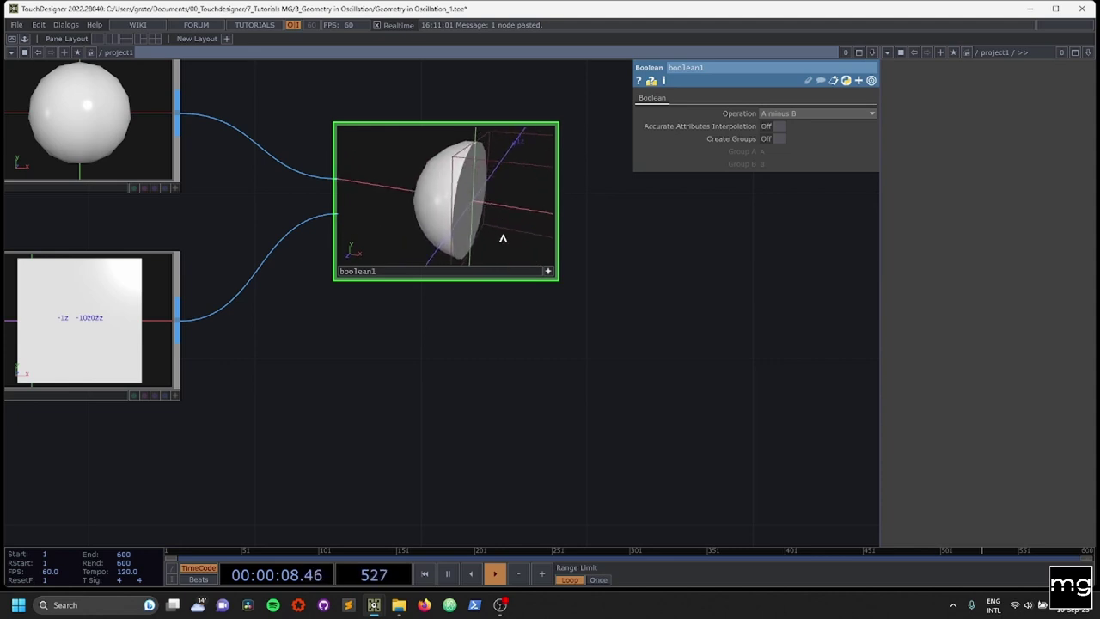
pyautogui.click(547, 271)
# Append a Transform SOP to the Boolean SOP and add a Null SOP after it
pyautogui.moveTo(596, 302); pyautogui.dragTo(424, 291)
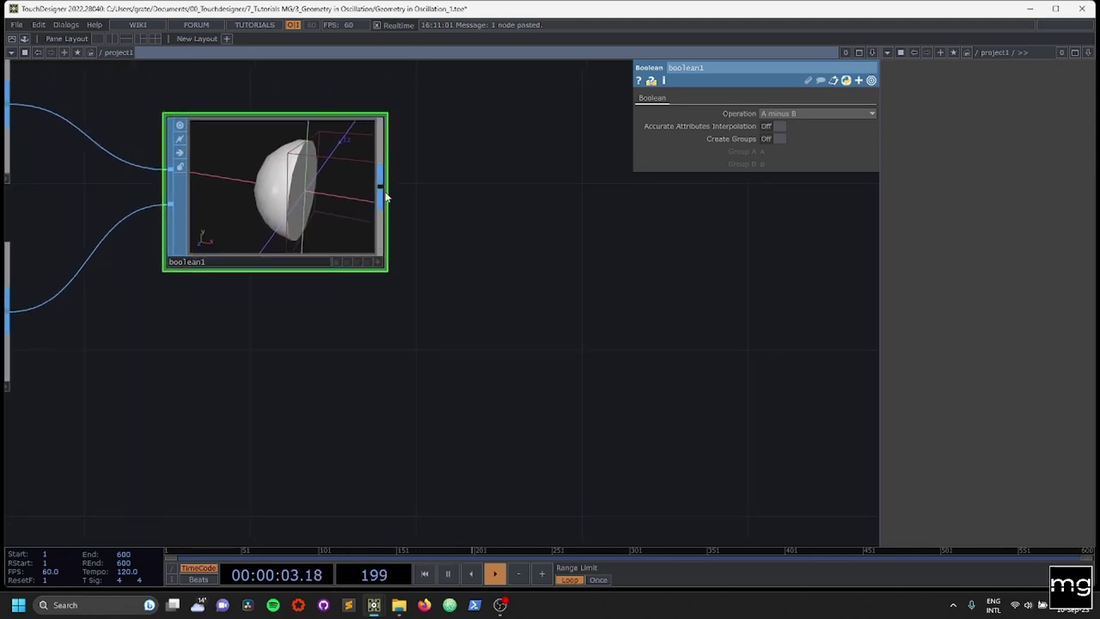
pyautogui.rightClick(385, 197)
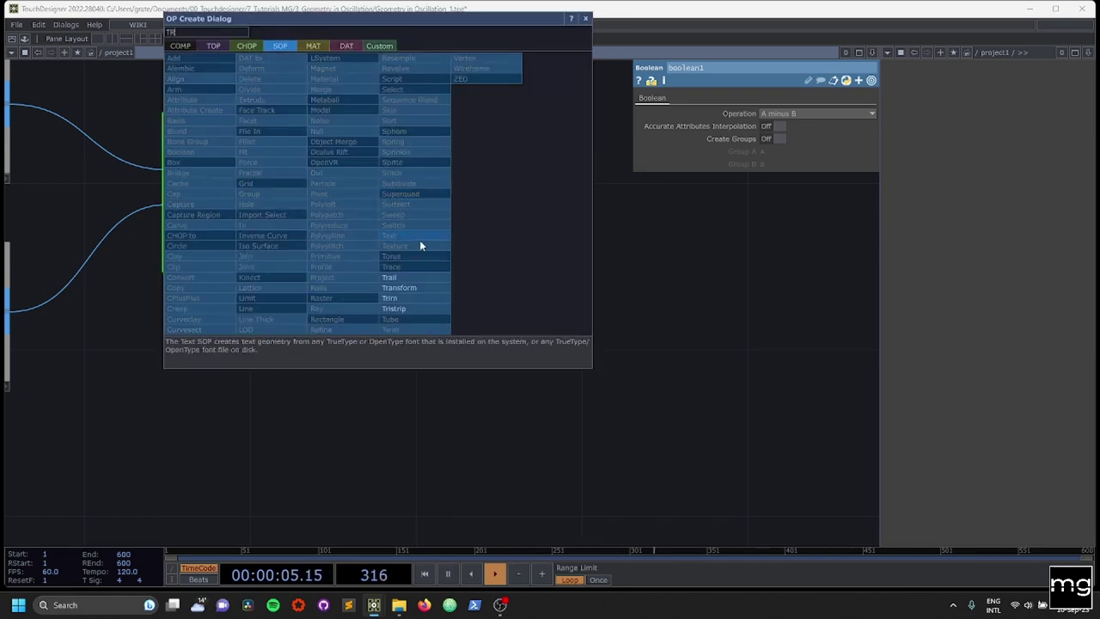
pyautogui.click(419, 242)
pyautogui.click(545, 194)
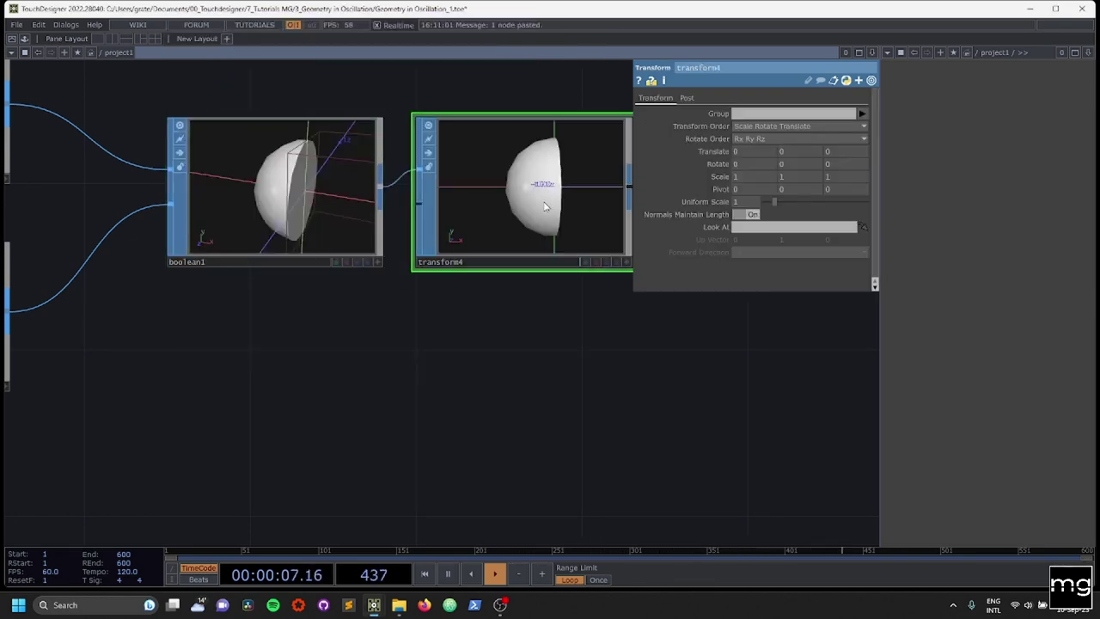
pyautogui.moveTo(511, 386); pyautogui.dragTo(301, 350)
pyautogui.click(416, 158)
pyautogui.click(551, 165)
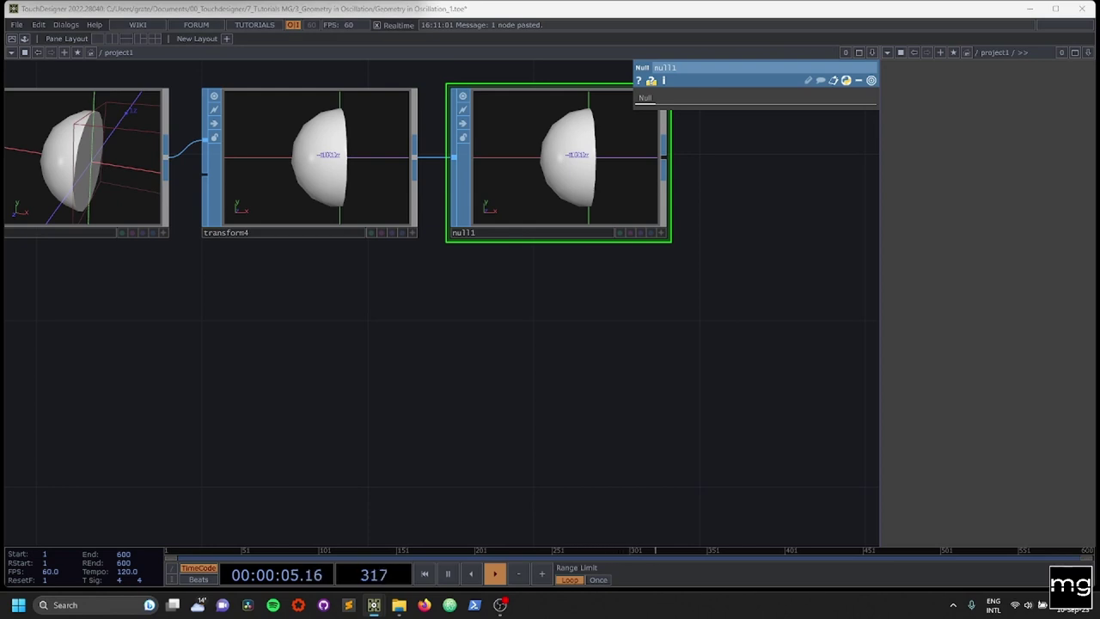
# Set the Transform SOP after the Boolean to an X rotation of 90 and a uniform scale of 0.2
pyautogui.click(305, 159)
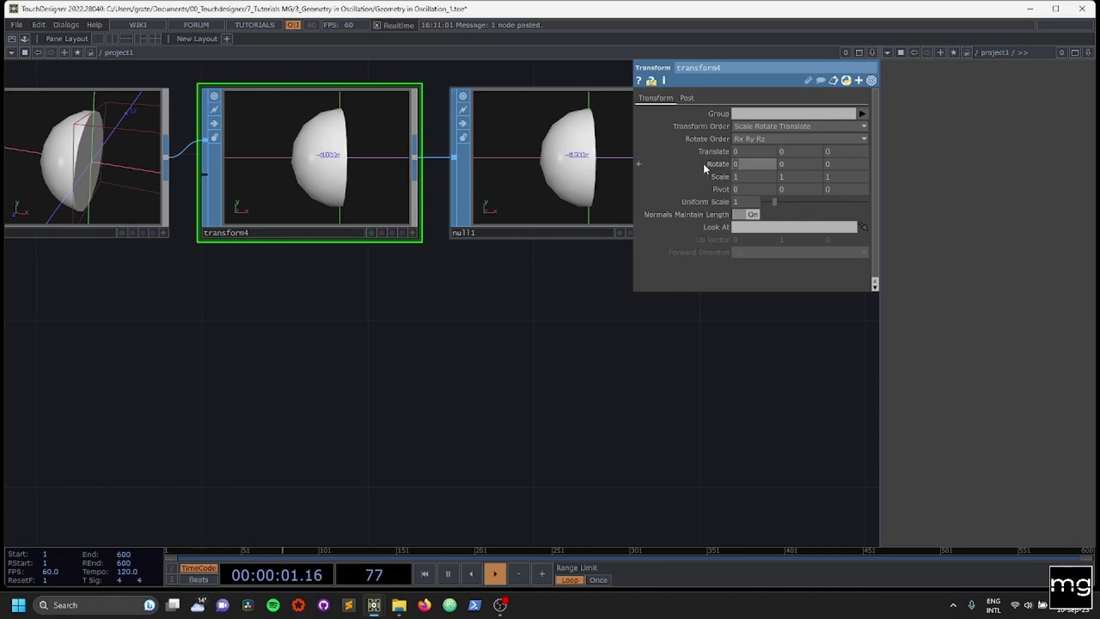
pyautogui.write('90')
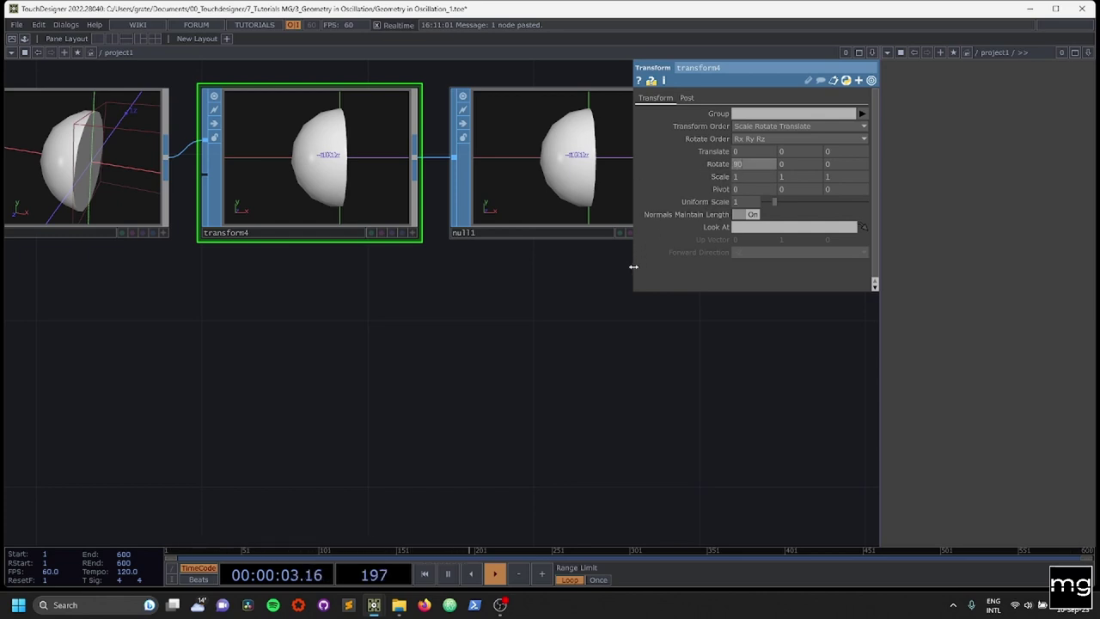
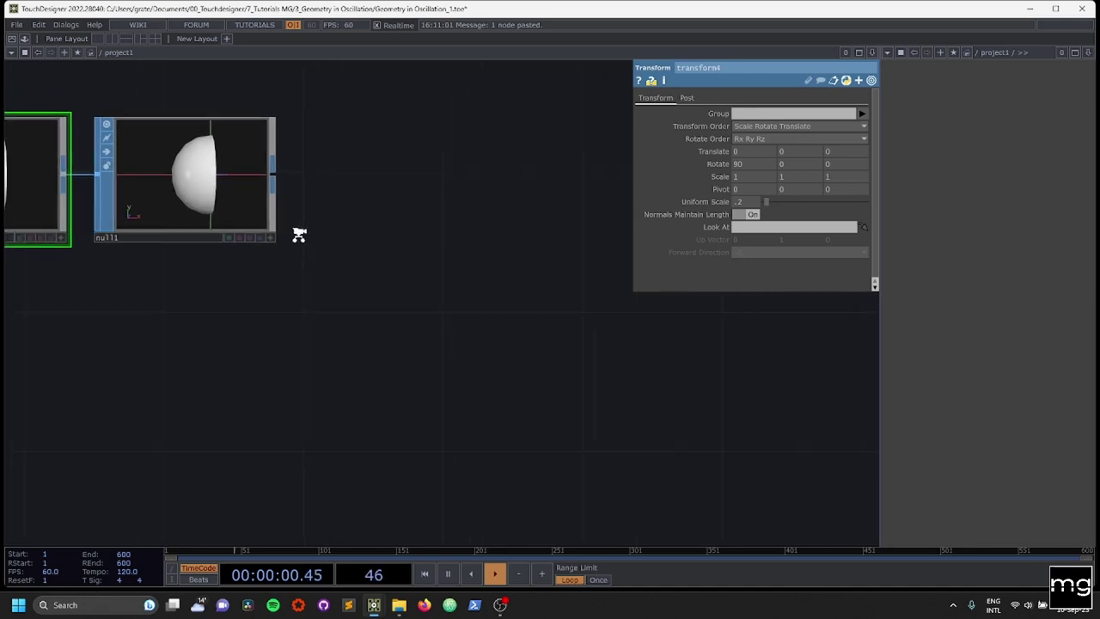
# Create a Geometry COMP fed by the half-sphere's Null SOP
pyautogui.click(279, 183)
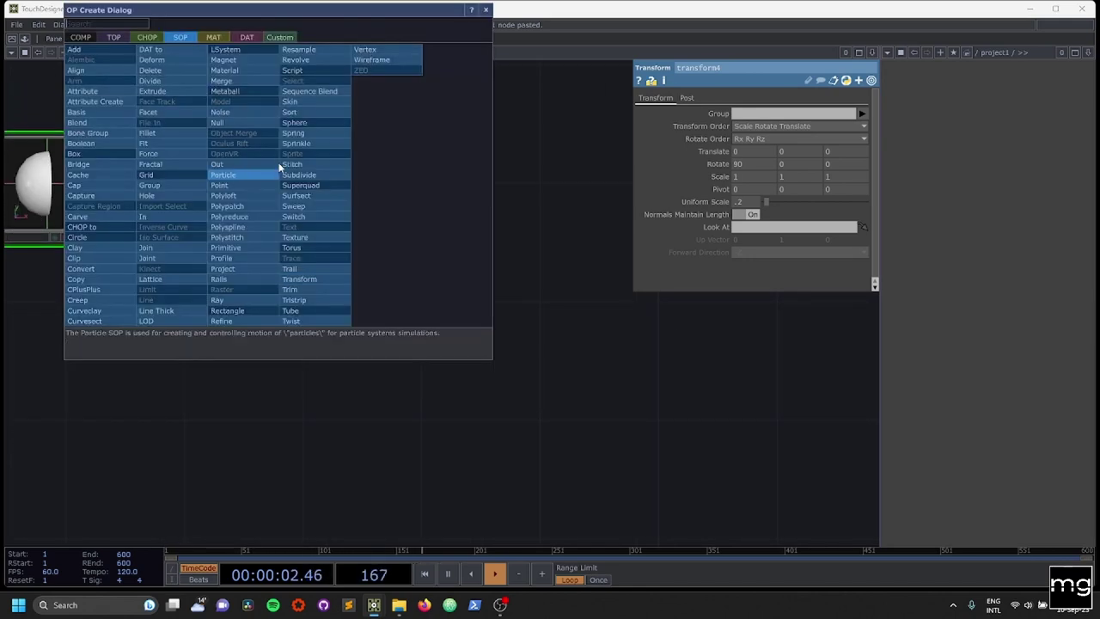
pyautogui.click(89, 36)
pyautogui.moveTo(220, 8); pyautogui.dragTo(619, 105)
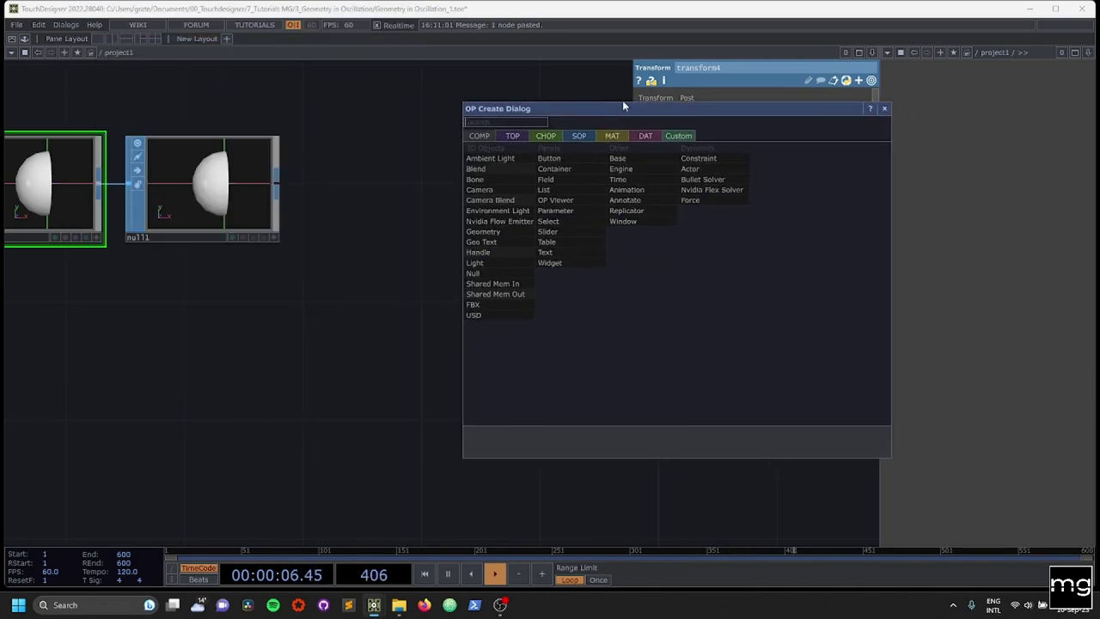
pyautogui.click(486, 231)
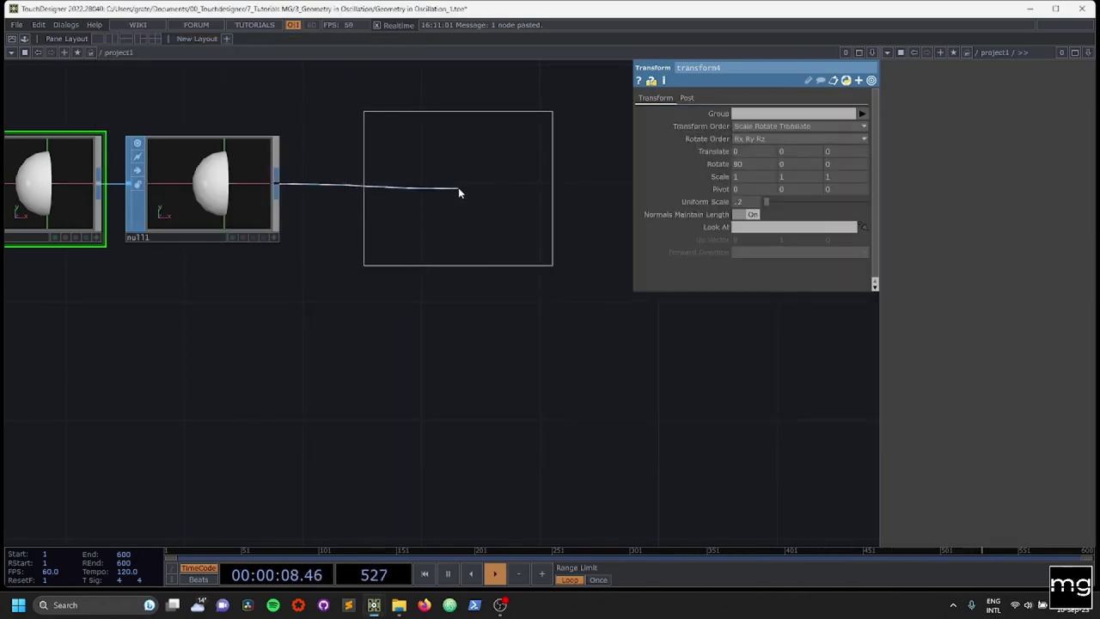
pyautogui.click(456, 194)
# Add a Light COMP above the Geometry COMP
pyautogui.moveTo(317, 423); pyautogui.dragTo(139, 540)
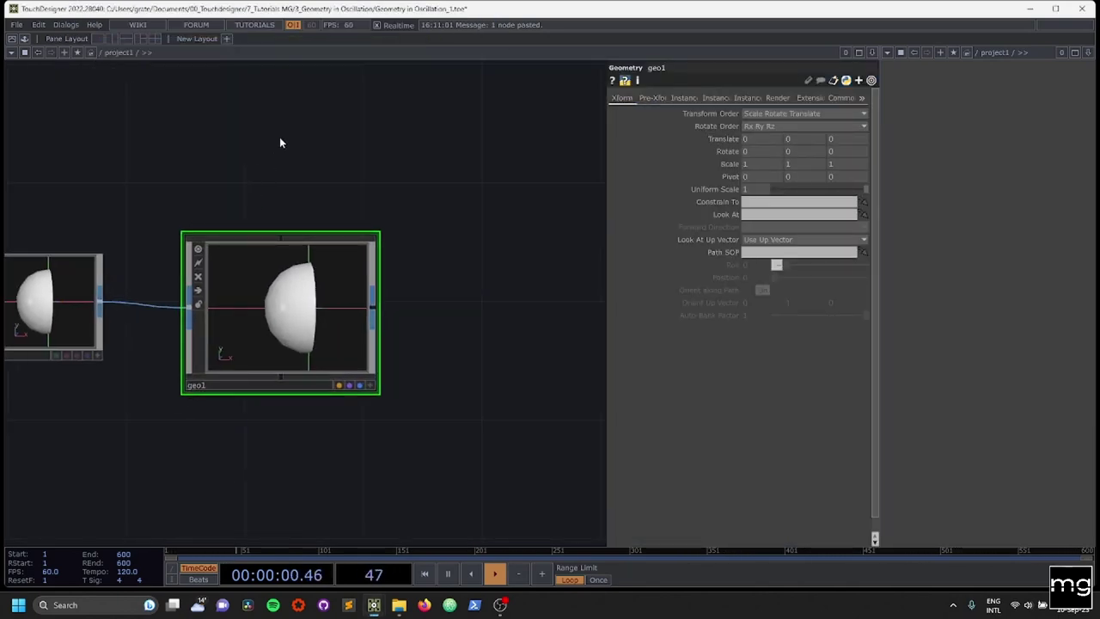
pyautogui.press('Tab')
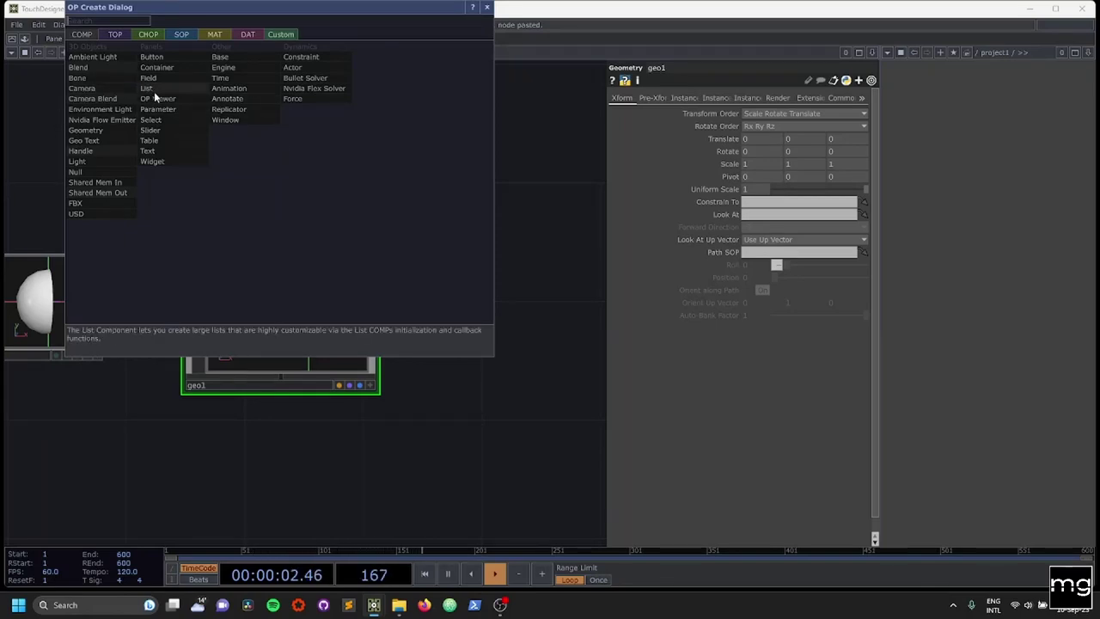
pyautogui.click(89, 165)
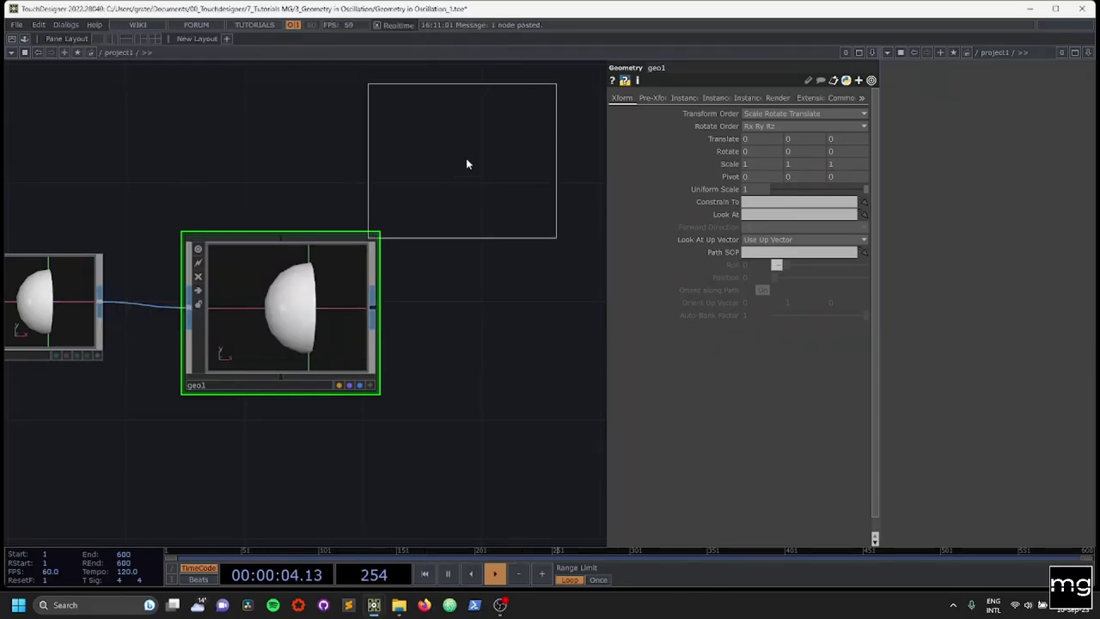
pyautogui.click(523, 139)
# Add a Camera COMP beside the light, above the Geometry COMP, and tidy the node layout
pyautogui.press('Tab')
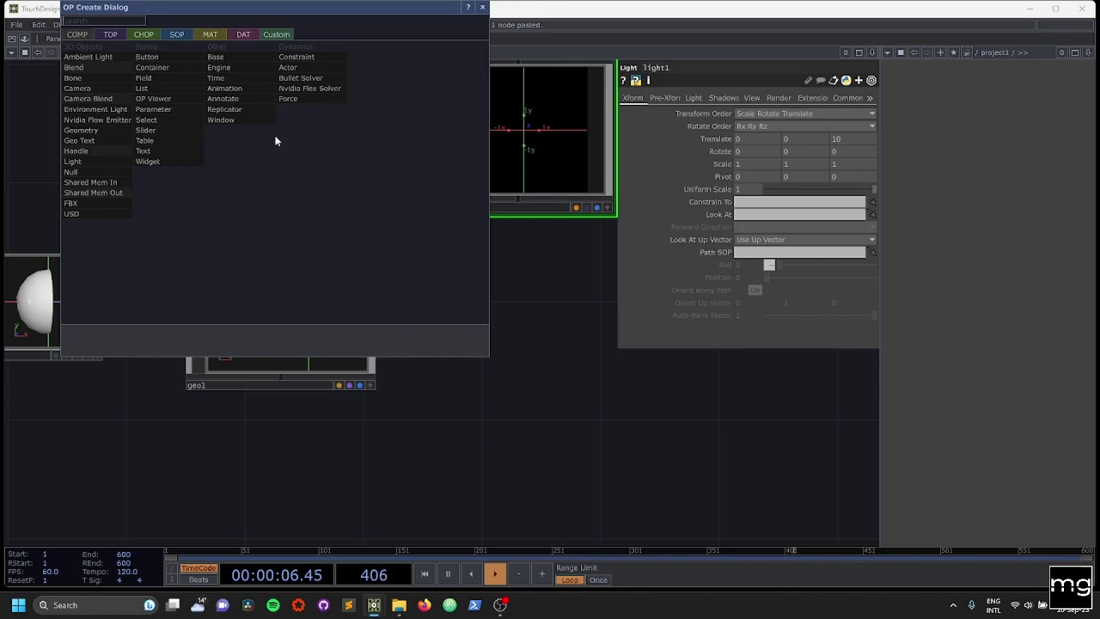
pyautogui.write('ca')
pyautogui.click(80, 89)
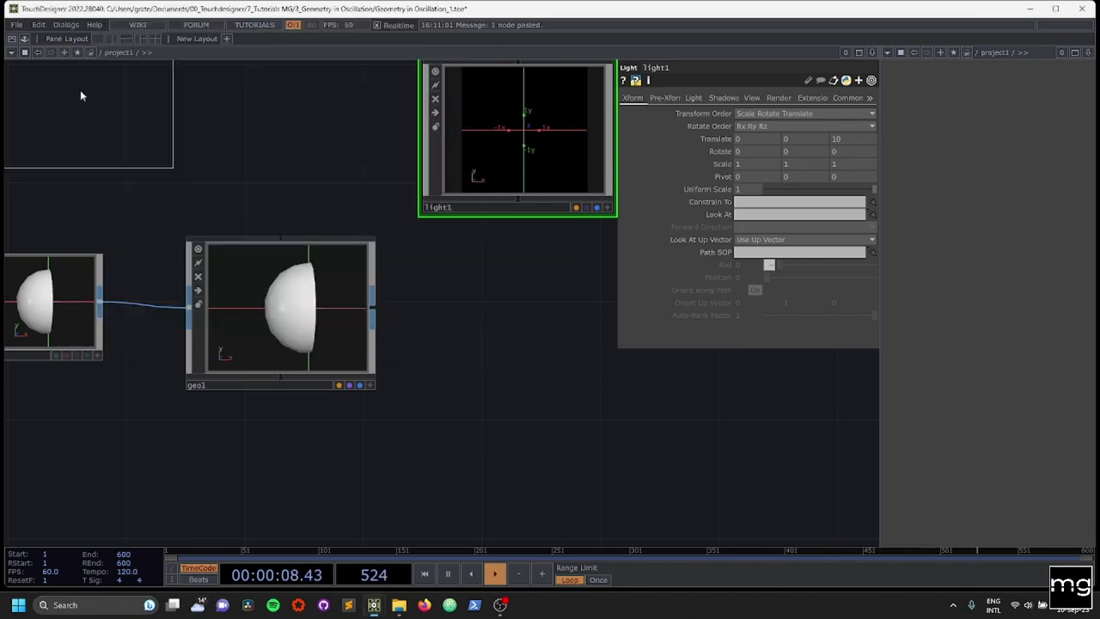
pyautogui.scroll(-2, 168, 162)
pyautogui.click(246, 137)
pyautogui.moveTo(344, 191); pyautogui.dragTo(365, 386)
pyautogui.moveTo(291, 331); pyautogui.dragTo(293, 203)
pyautogui.moveTo(432, 334); pyautogui.dragTo(428, 192)
pyautogui.moveTo(446, 310); pyautogui.dragTo(450, 323)
pyautogui.moveTo(454, 419); pyautogui.dragTo(446, 278)
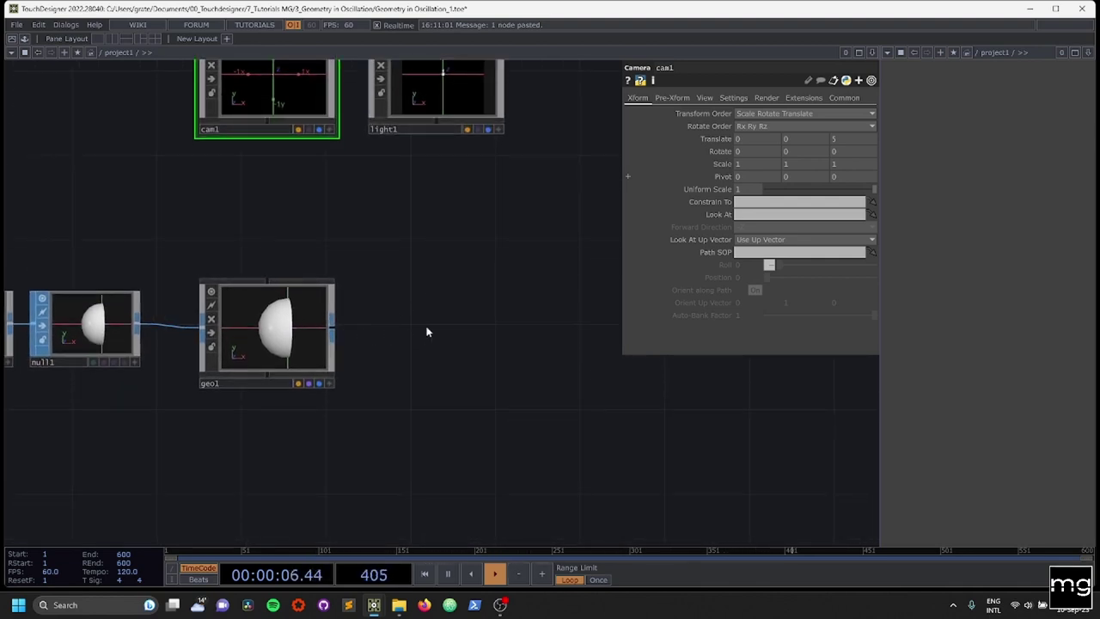
# Add a Render TOP next to the Geometry COMP
pyautogui.press('Tab')
pyautogui.write('RE')
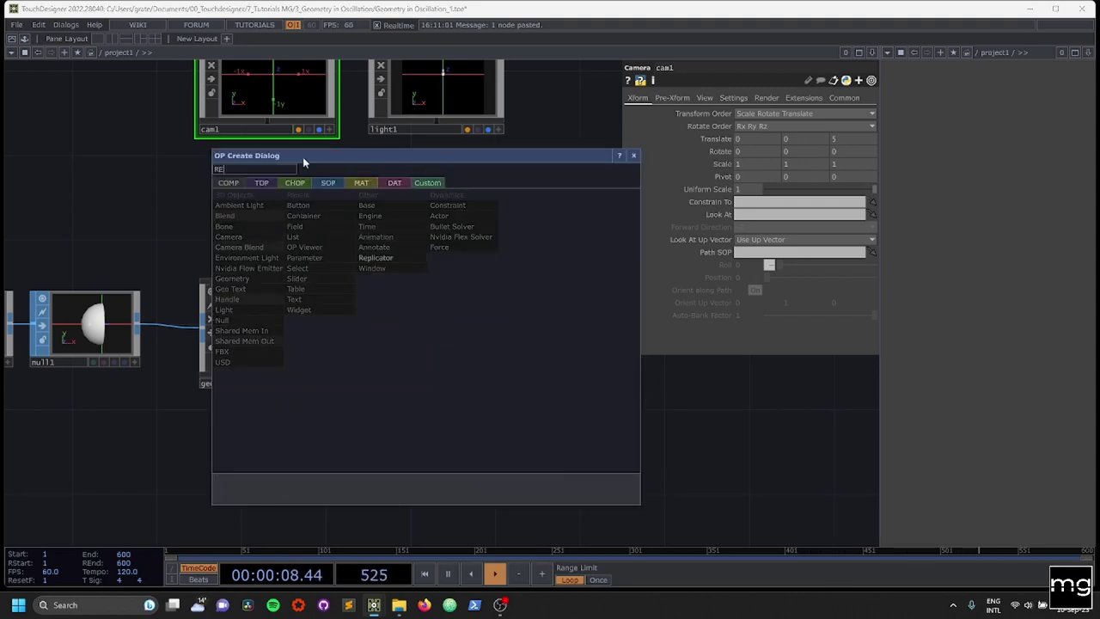
pyautogui.click(272, 183)
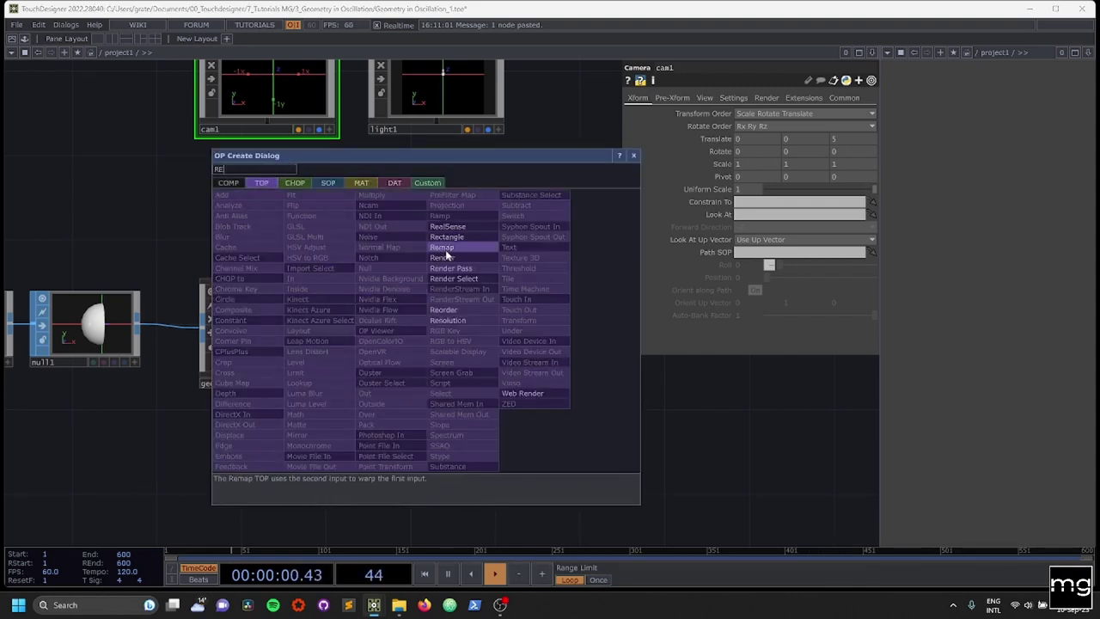
pyautogui.click(445, 258)
pyautogui.click(442, 337)
pyautogui.scroll(-2, 513, 272)
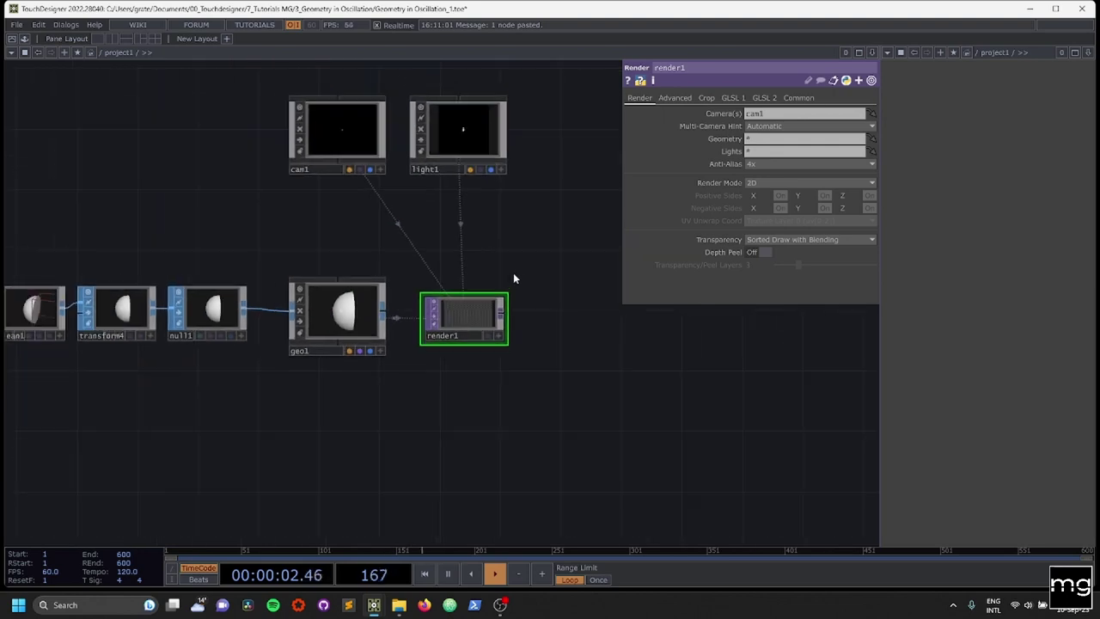
# Append a Null TOP to the Render TOP
pyautogui.scroll(5, 464, 337)
pyautogui.scroll(2, 433, 250)
pyautogui.scroll(-3, 430, 250)
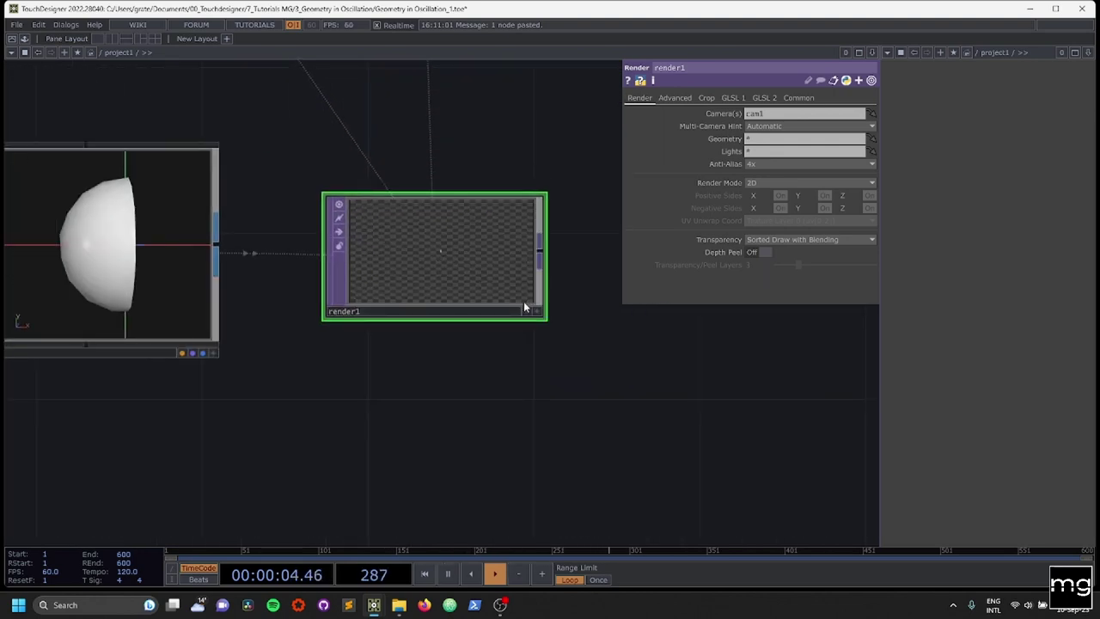
pyautogui.moveTo(581, 349); pyautogui.dragTo(327, 275)
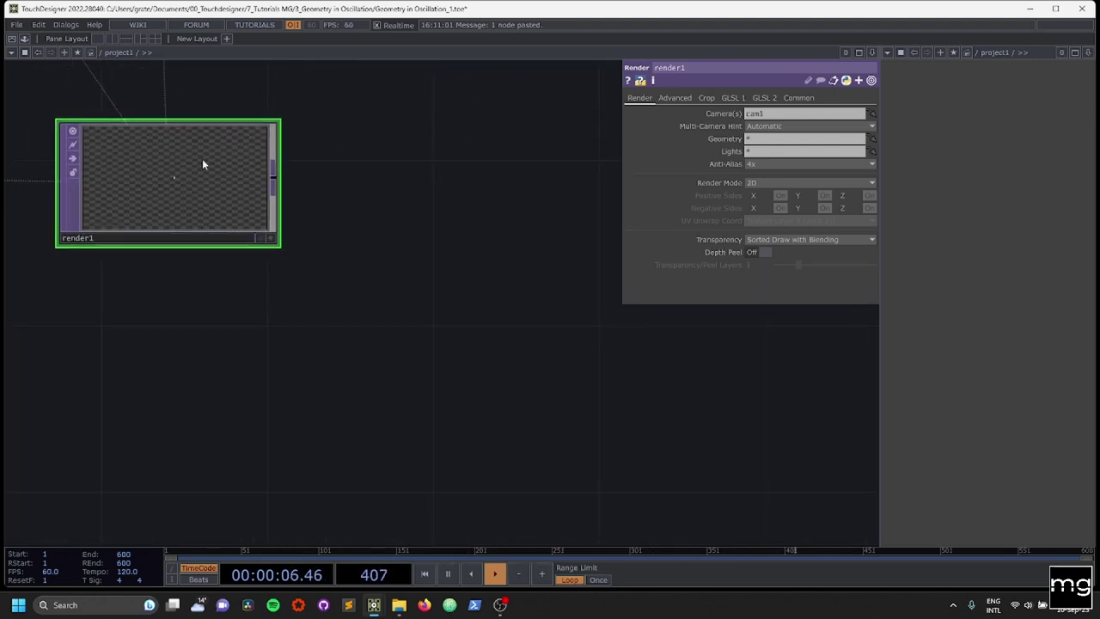
pyautogui.hotkey('alt', 'n')
pyautogui.click(502, 177)
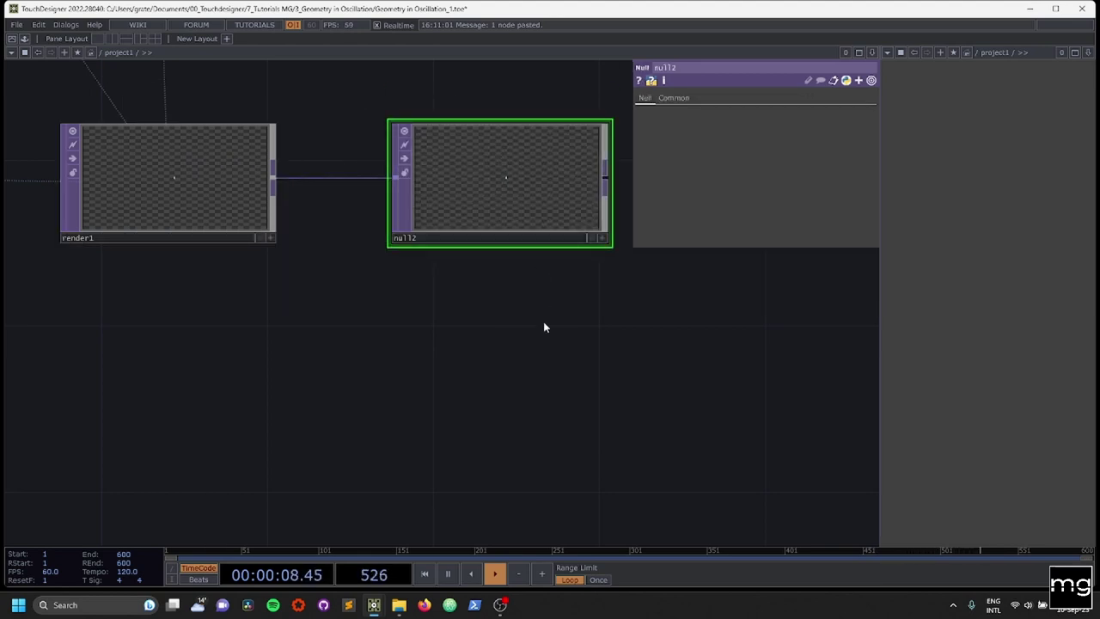
# Move the Null TOP far away from the Render TOP to leave room for more operators between them
pyautogui.moveTo(541, 378); pyautogui.dragTo(404, 353)
pyautogui.moveTo(469, 352); pyautogui.dragTo(500, 327)
pyautogui.scroll(-5, 210, 310)
pyautogui.moveTo(256, 279); pyautogui.dragTo(791, 277)
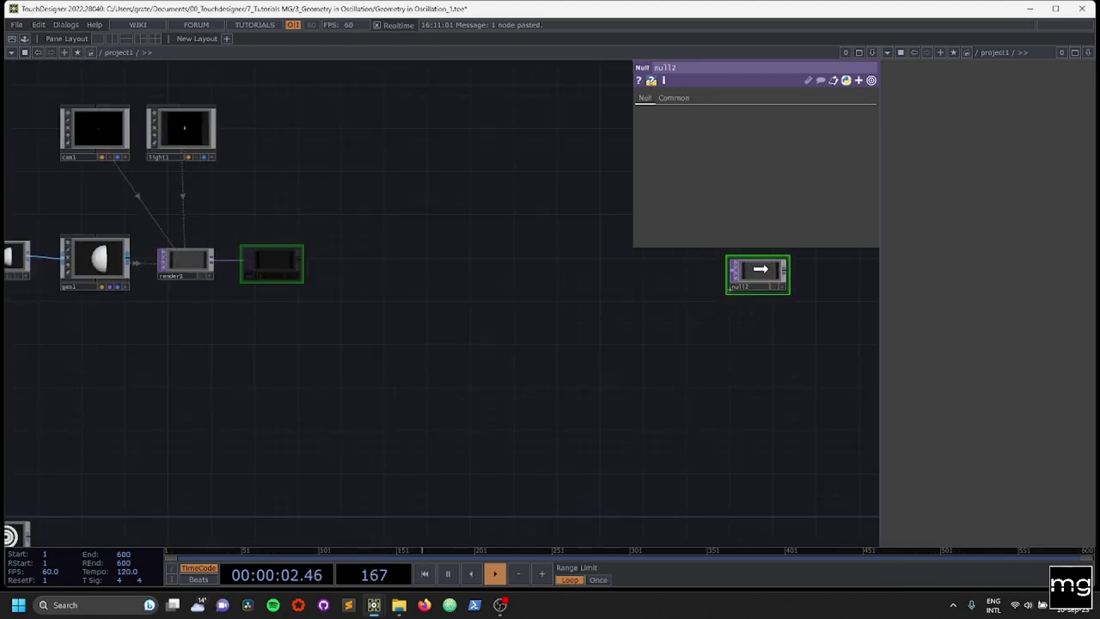
pyautogui.moveTo(582, 339); pyautogui.dragTo(257, 319)
# Rename the Null TOP after the render to BG
pyautogui.moveTo(439, 253); pyautogui.dragTo(439, 244)
pyautogui.scroll(3, 441, 249)
pyautogui.scroll(2, 442, 247)
pyautogui.doubleClick(410, 277)
pyautogui.write('BG')
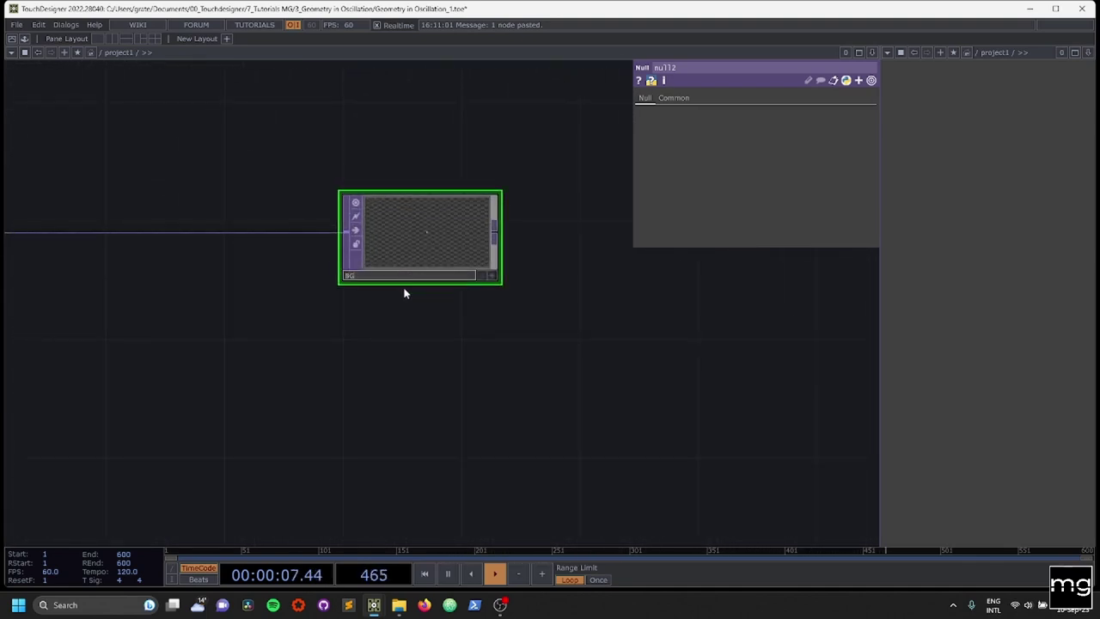
pyautogui.press('Return')
# Turn on BG's display flag to show it as a backdrop and widen the preview pane
pyautogui.click(482, 276)
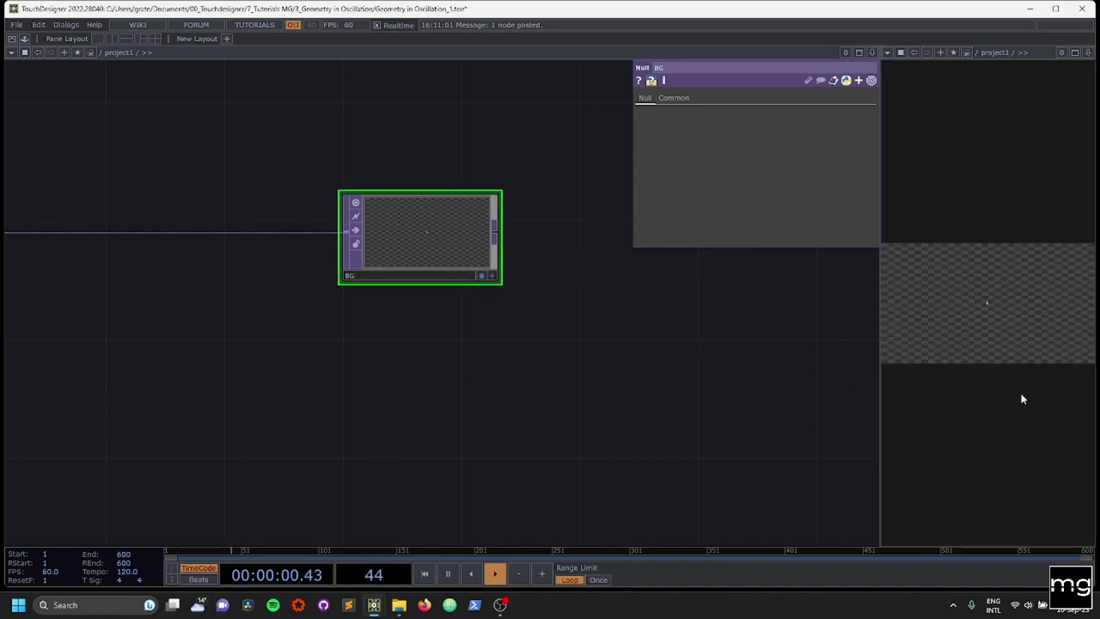
pyautogui.scroll(-3, 511, 193)
pyautogui.moveTo(373, 302); pyautogui.dragTo(810, 299)
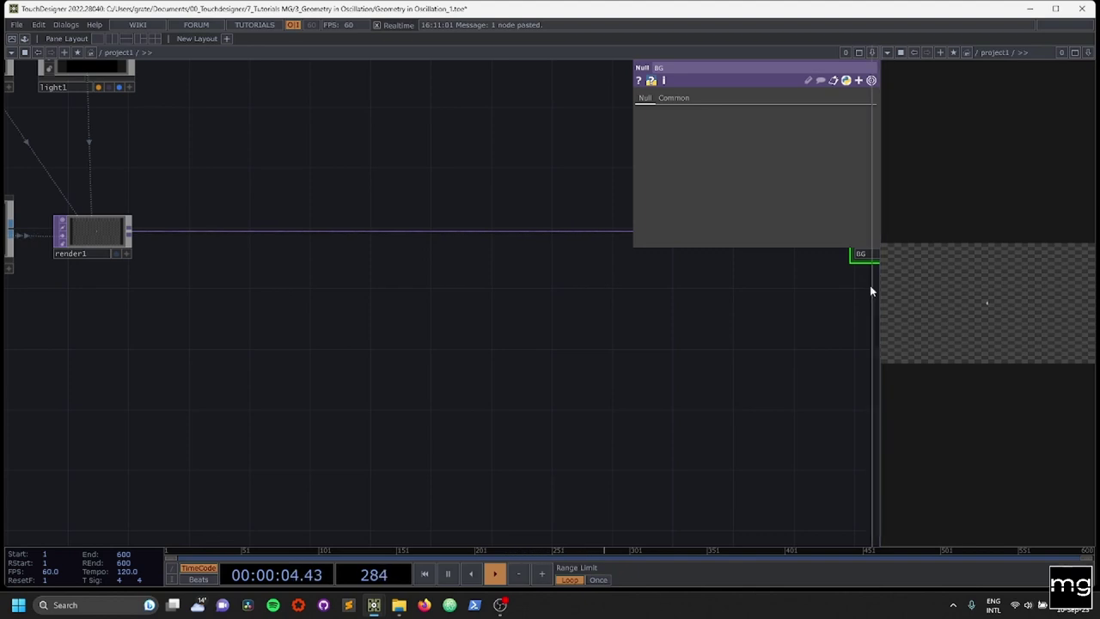
pyautogui.moveTo(871, 285); pyautogui.dragTo(850, 287)
pyautogui.moveTo(639, 305); pyautogui.dragTo(106, 207)
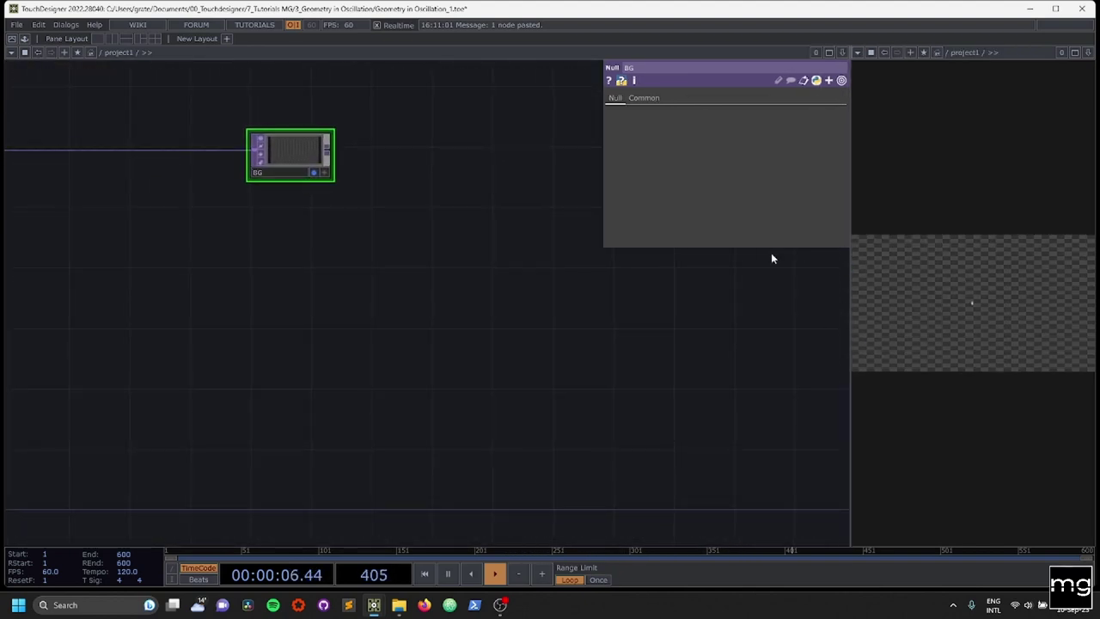
# Try the Backdrop TOPs display option in the network editor and switch it off again
pyautogui.rightClick(333, 249)
pyautogui.moveTo(361, 299)
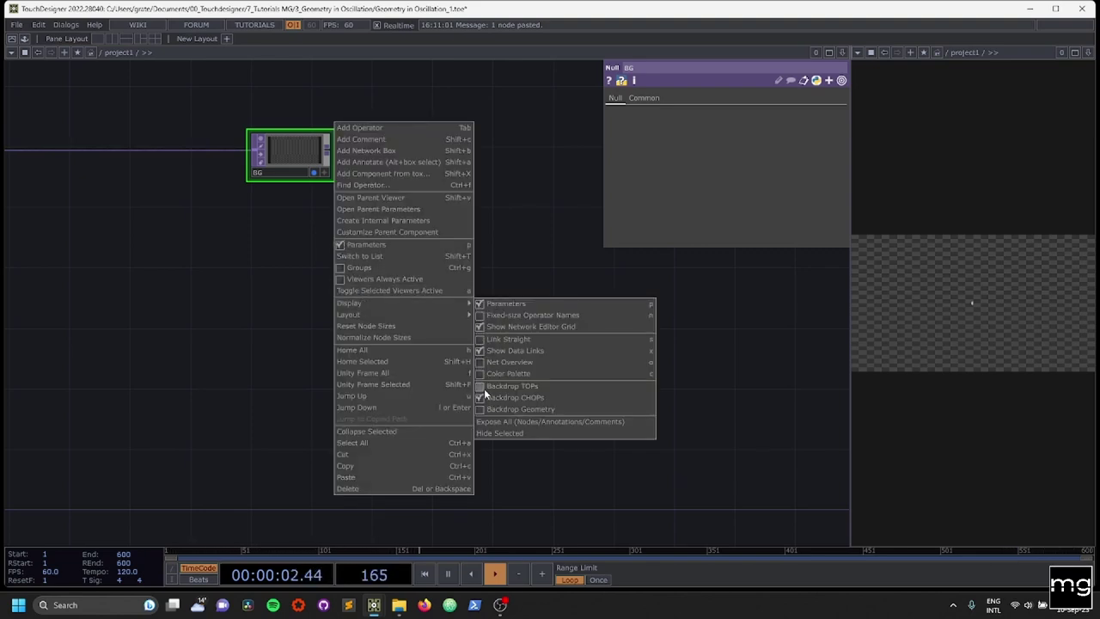
pyautogui.click(507, 386)
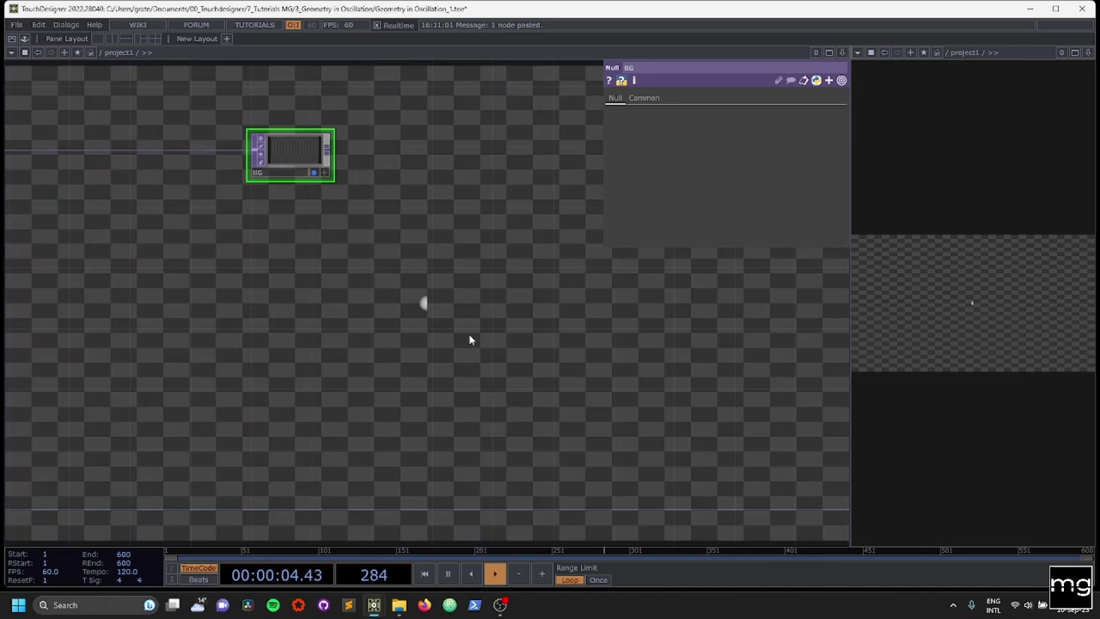
pyautogui.scroll(-3, 470, 341)
pyautogui.scroll(3, 467, 325)
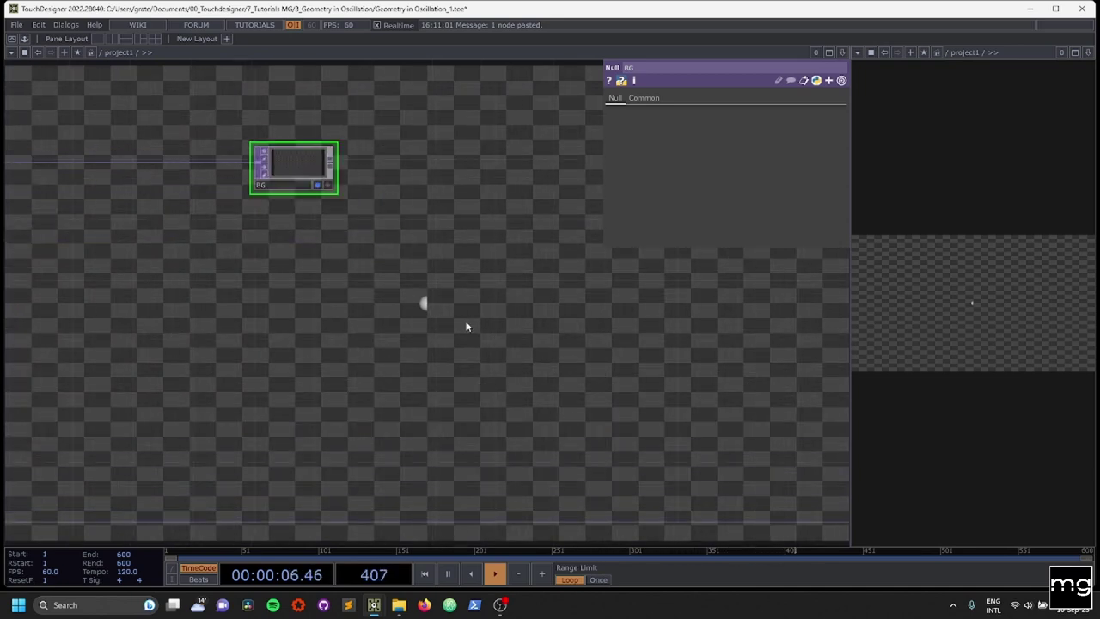
pyautogui.rightClick(466, 324)
pyautogui.moveTo(504, 380)
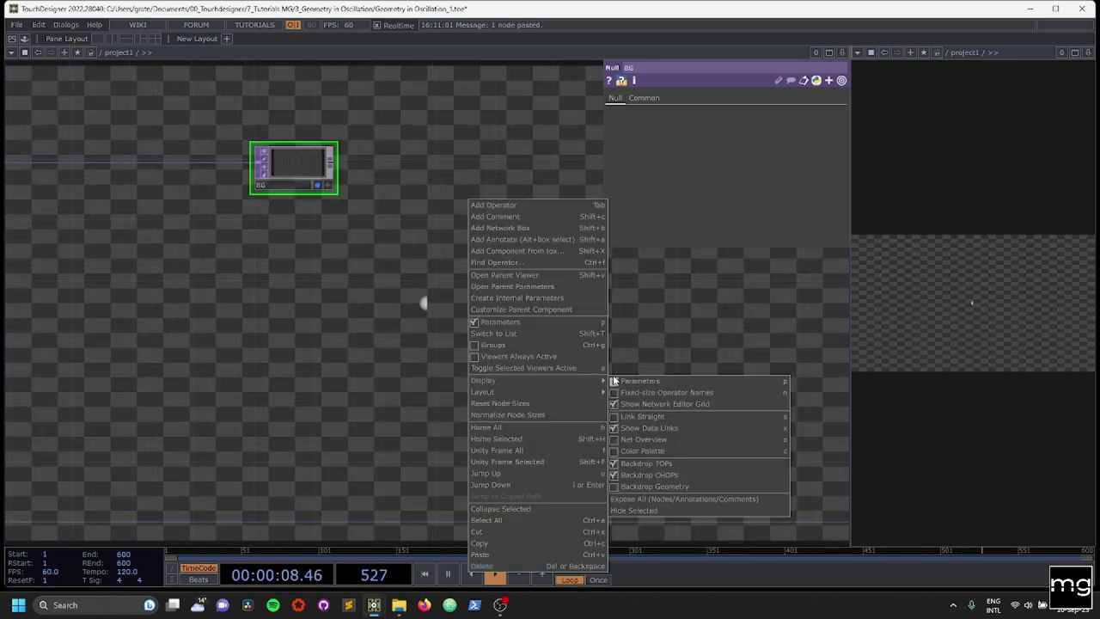
pyautogui.click(612, 464)
pyautogui.click(613, 464)
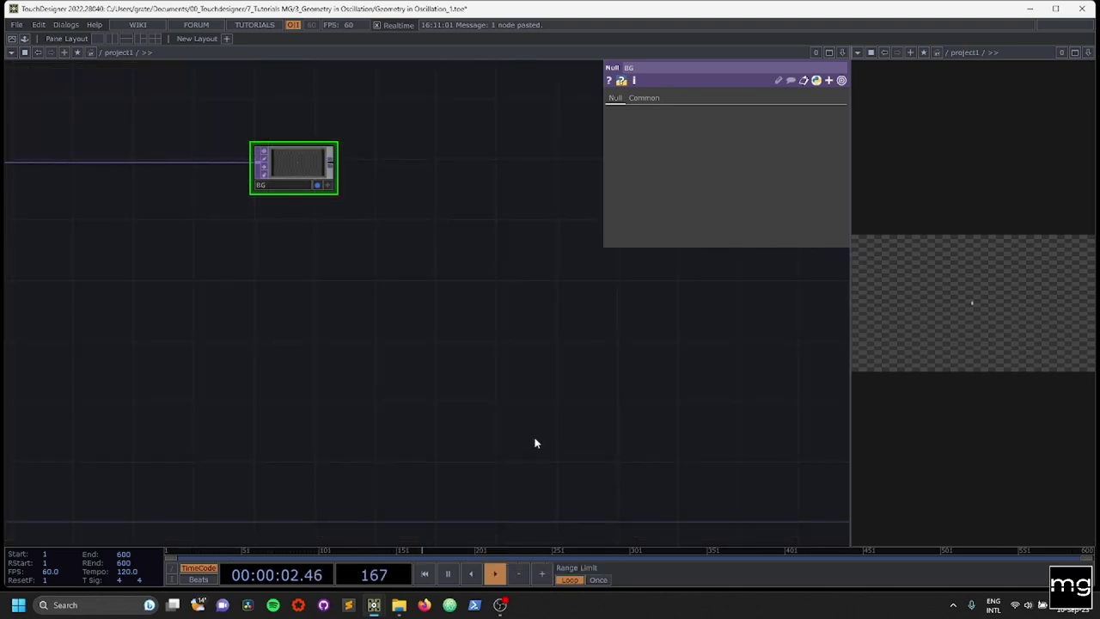
# Move the torus chain's null_INS operator directly below the Geometry COMP
pyautogui.scroll(-3, 331, 321)
pyautogui.moveTo(331, 322); pyautogui.dragTo(710, 348)
pyautogui.scroll(2, 441, 290)
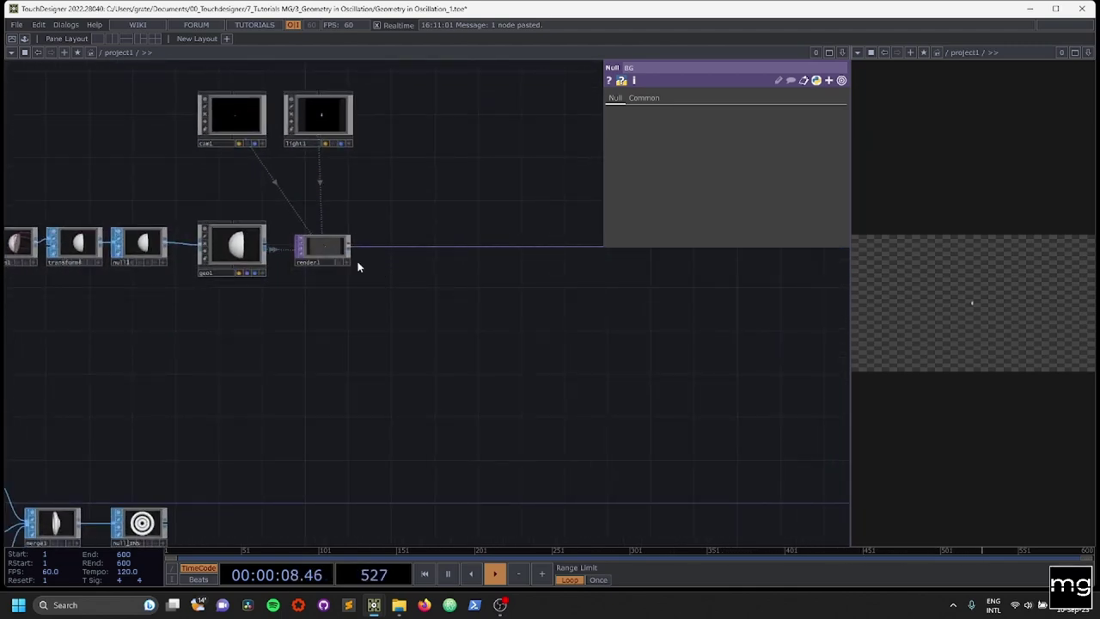
pyautogui.moveTo(290, 349); pyautogui.dragTo(243, 217)
pyautogui.moveTo(90, 402); pyautogui.dragTo(178, 402)
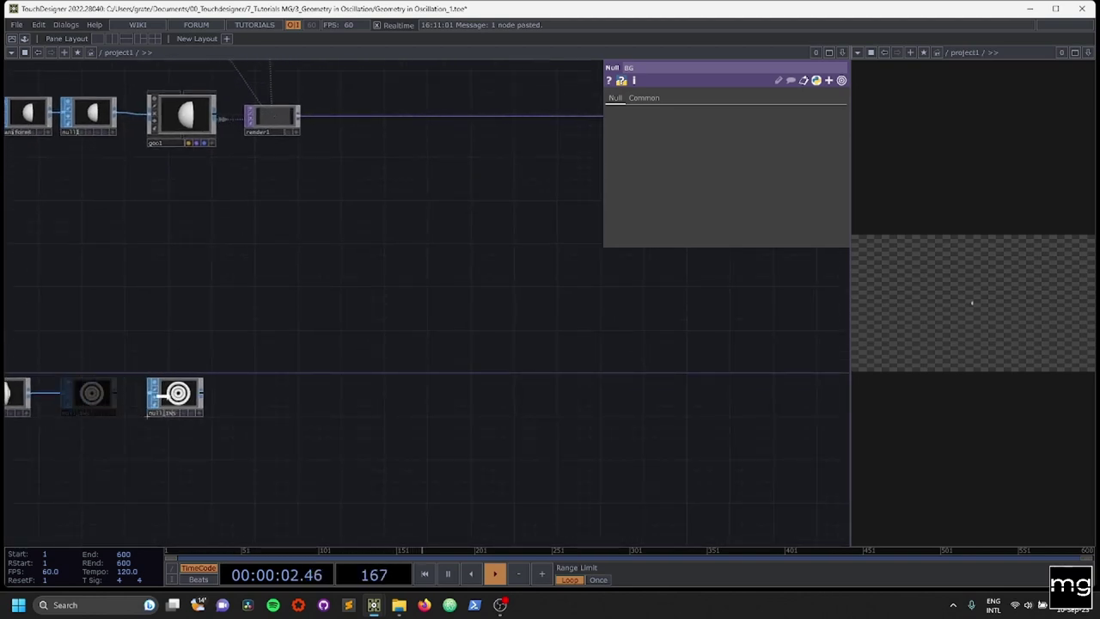
# Enable instancing on the Geometry COMP and assign null_INS as its Translate OP
pyautogui.click(180, 121)
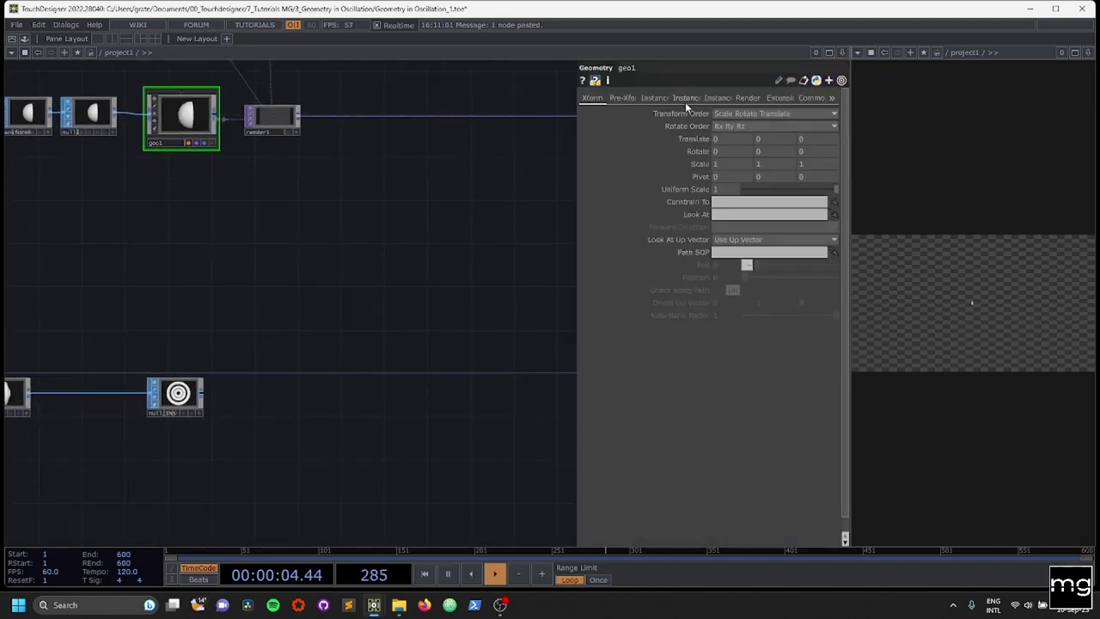
pyautogui.click(653, 98)
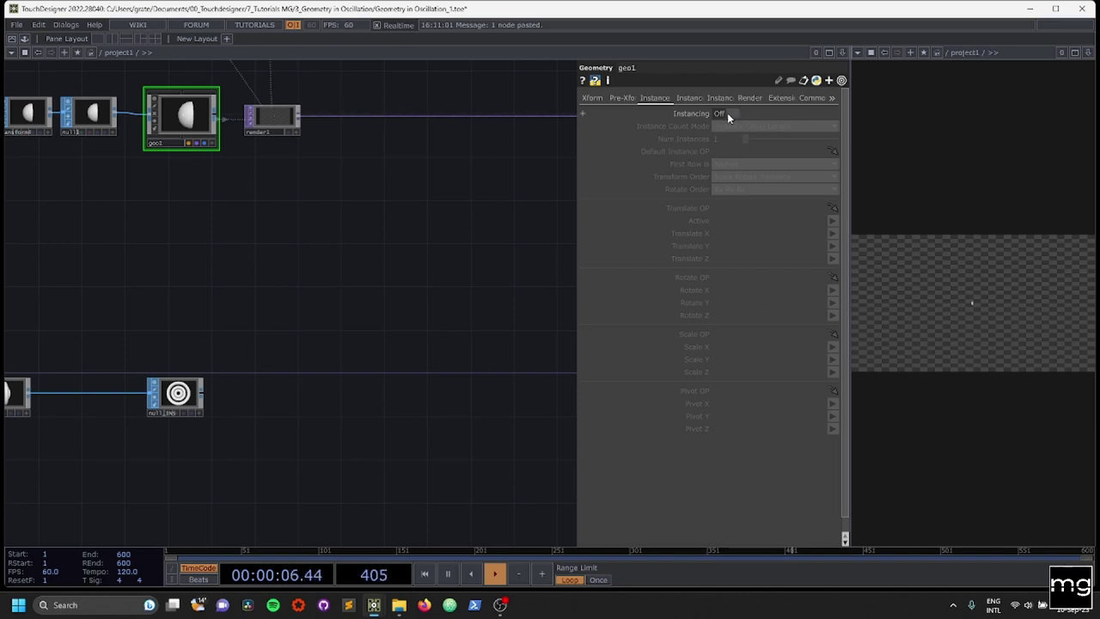
pyautogui.click(727, 112)
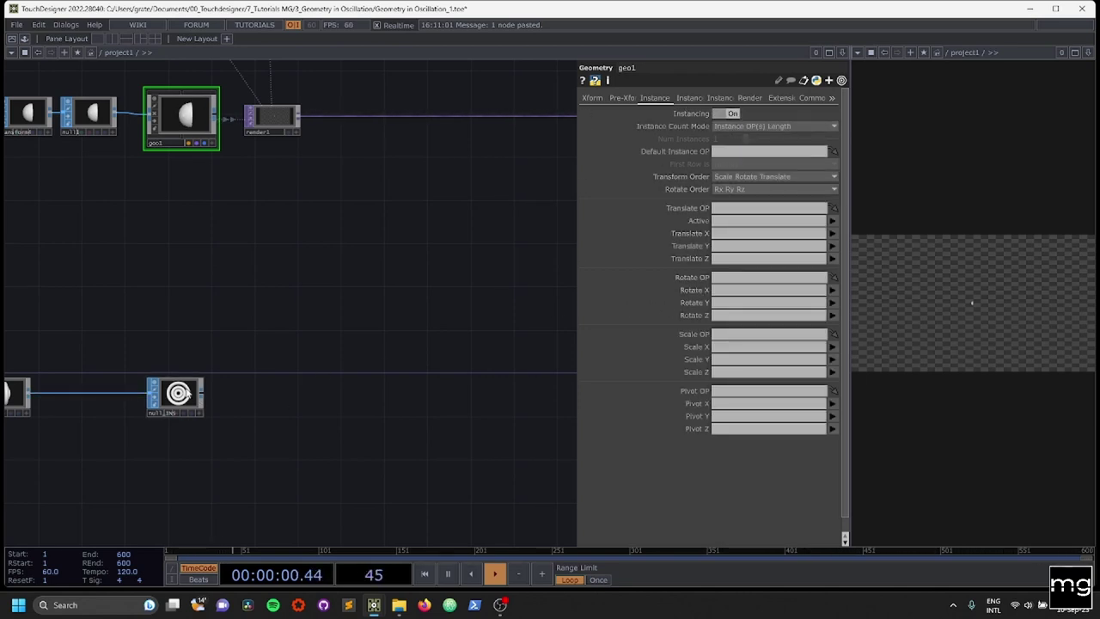
pyautogui.moveTo(178, 393); pyautogui.dragTo(732, 211)
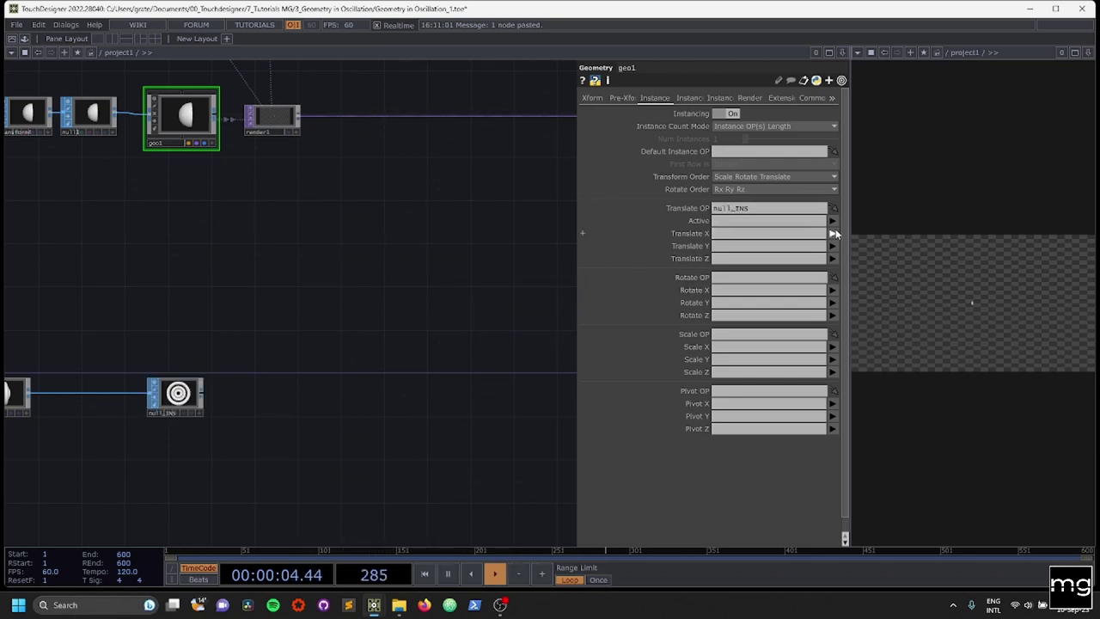
# Map the Geometry COMP's instance Translate X, Y and Z to P(0), P(1) and P(2)
pyautogui.click(832, 233)
pyautogui.click(837, 247)
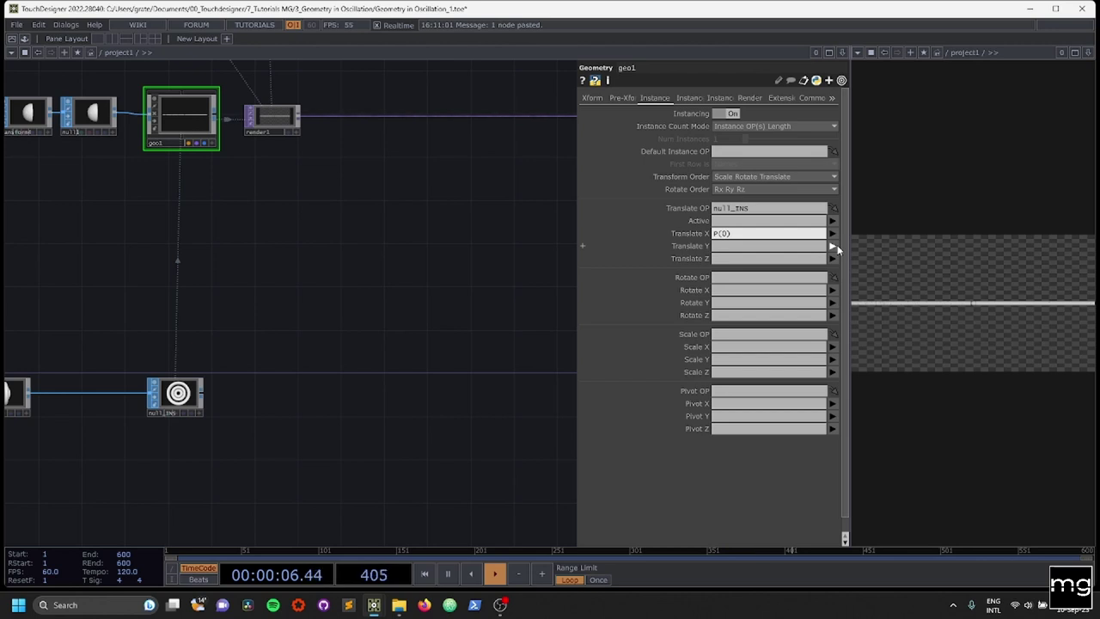
pyautogui.click(833, 247)
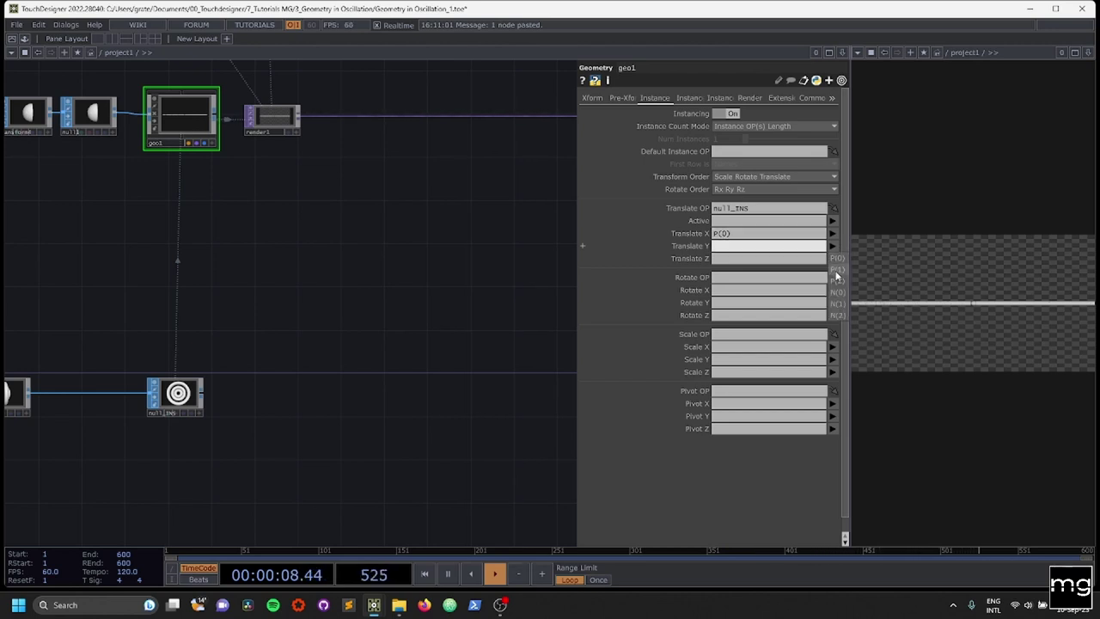
pyautogui.click(836, 270)
pyautogui.click(832, 258)
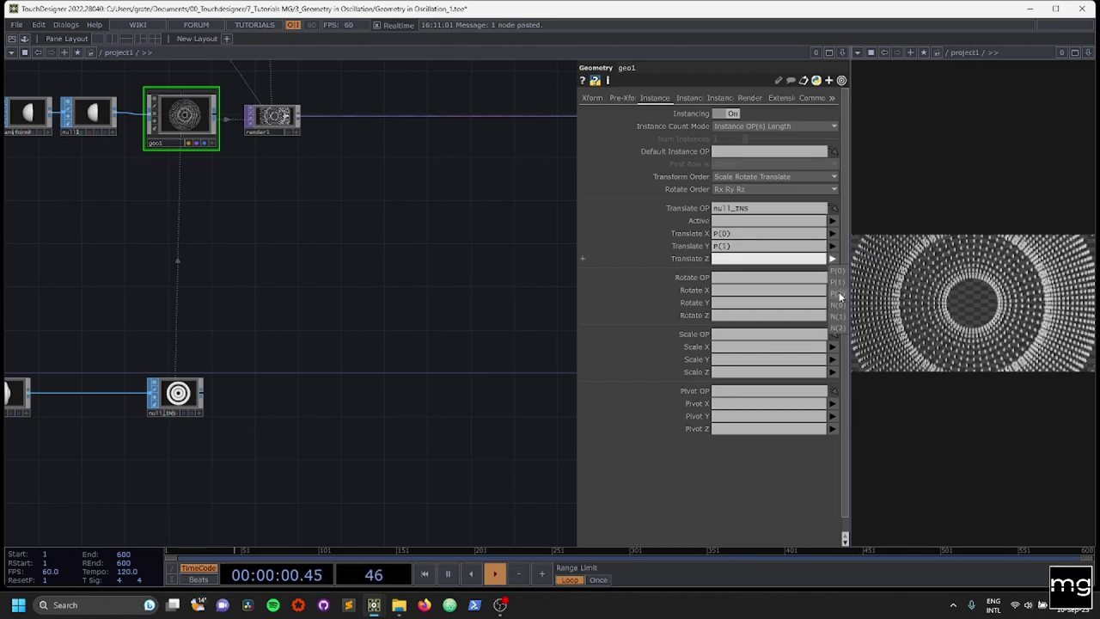
pyautogui.click(838, 295)
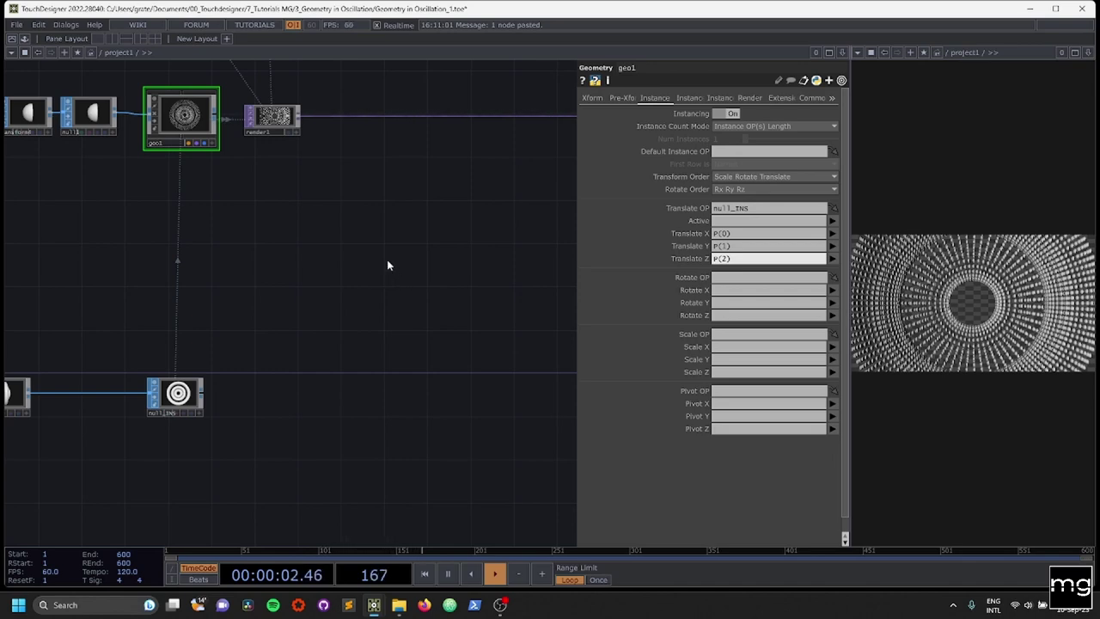
# Set the camera's Z translation to 14 to frame all the rings, and save the project
pyautogui.moveTo(342, 288); pyautogui.dragTo(387, 368)
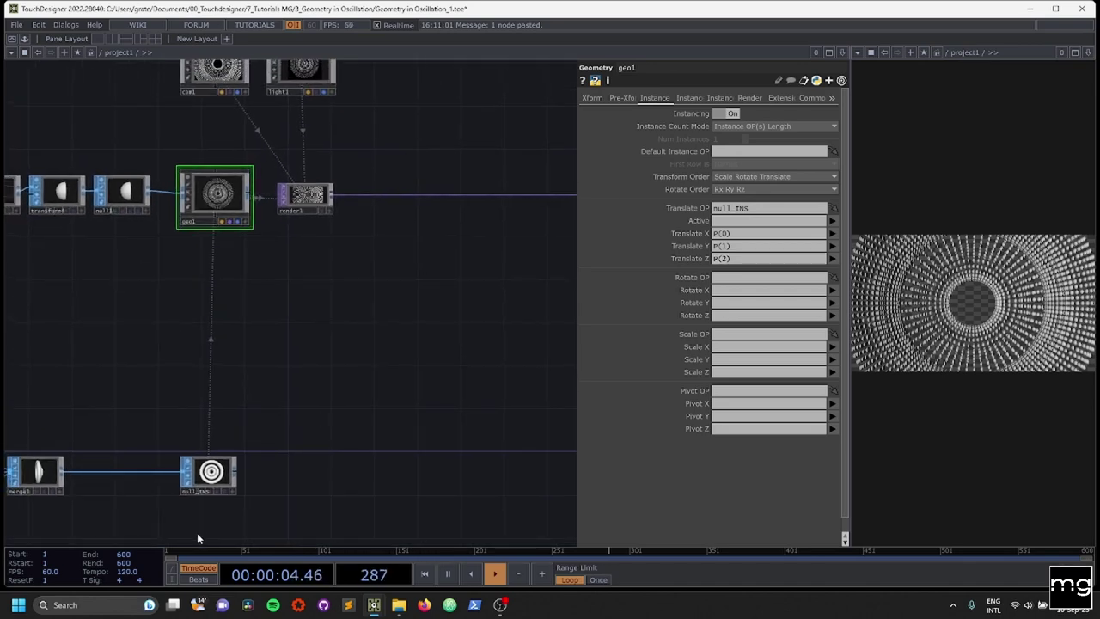
pyautogui.moveTo(404, 152); pyautogui.dragTo(437, 263)
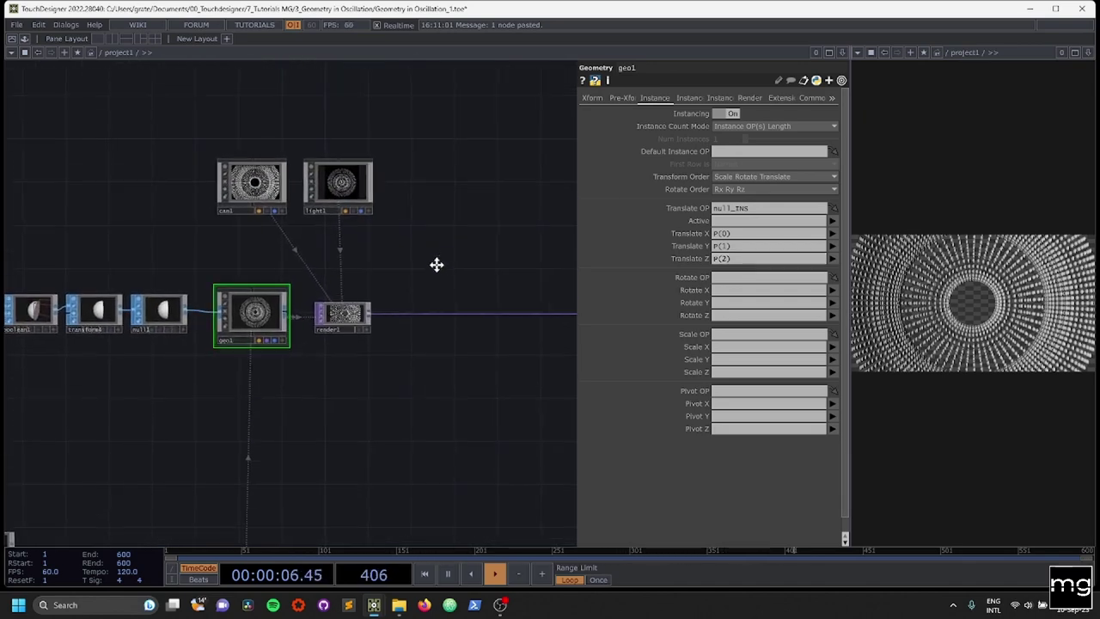
pyautogui.click(269, 184)
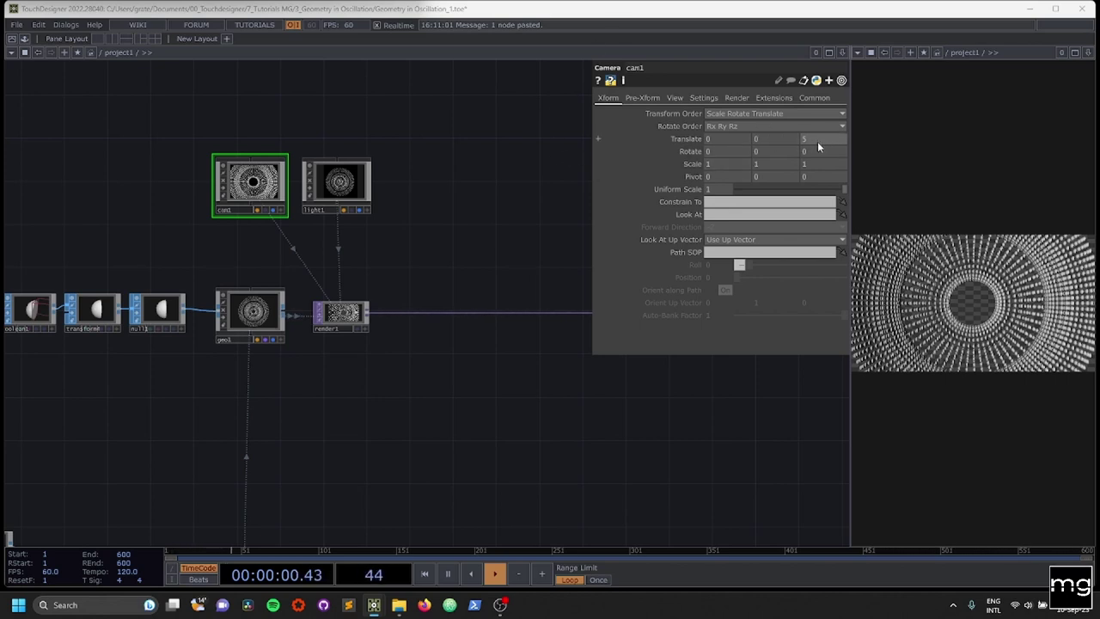
pyautogui.moveTo(818, 138); pyautogui.dragTo(821, 120, button='middle')
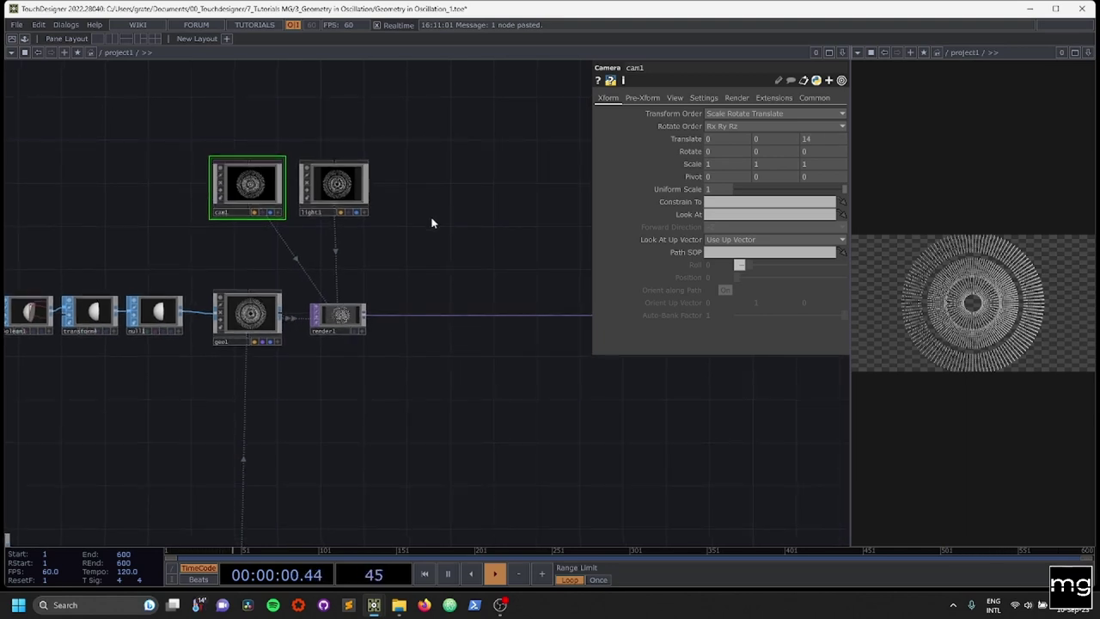
pyautogui.hotkey('ctrl', 's')
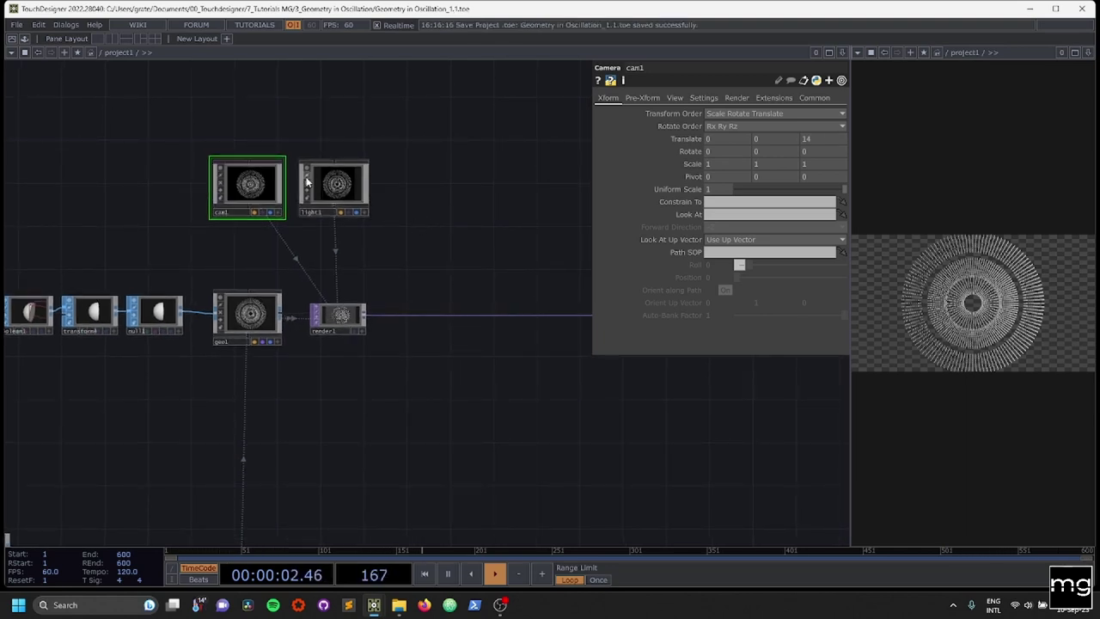
# Add a Phong MAT below the half-sphere chain's null1
pyautogui.scroll(-3, 543, 234)
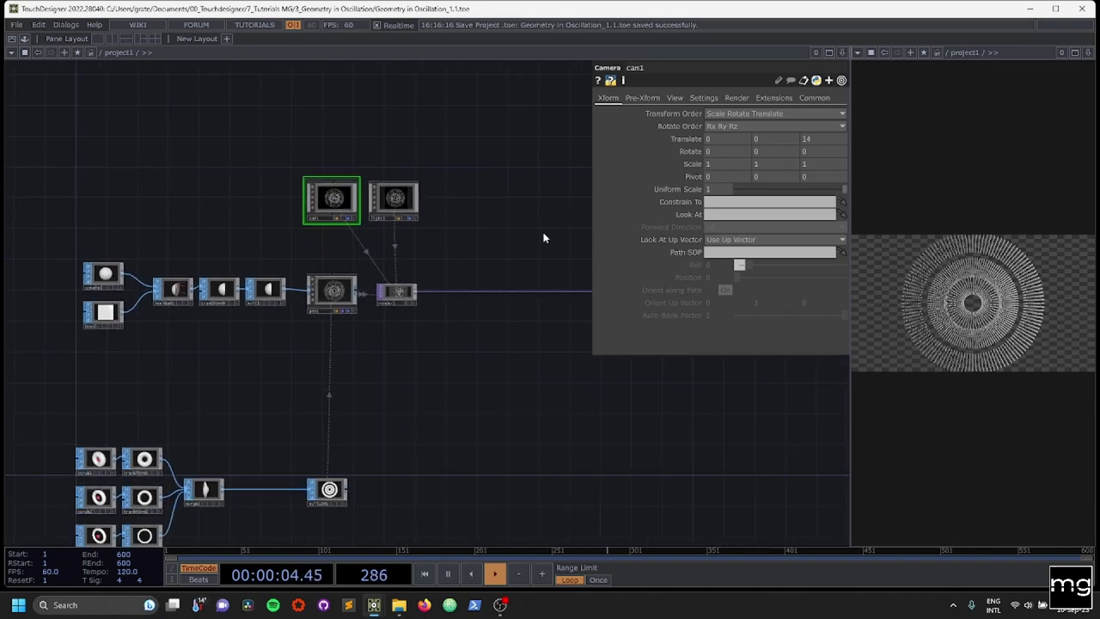
pyautogui.scroll(3, 293, 359)
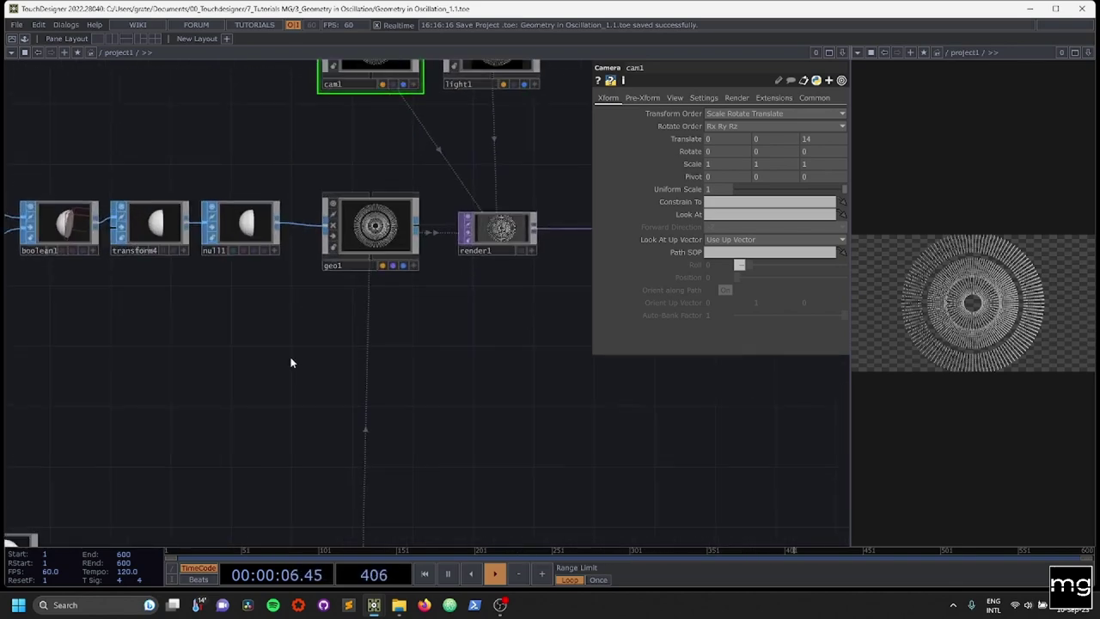
pyautogui.press('Tab')
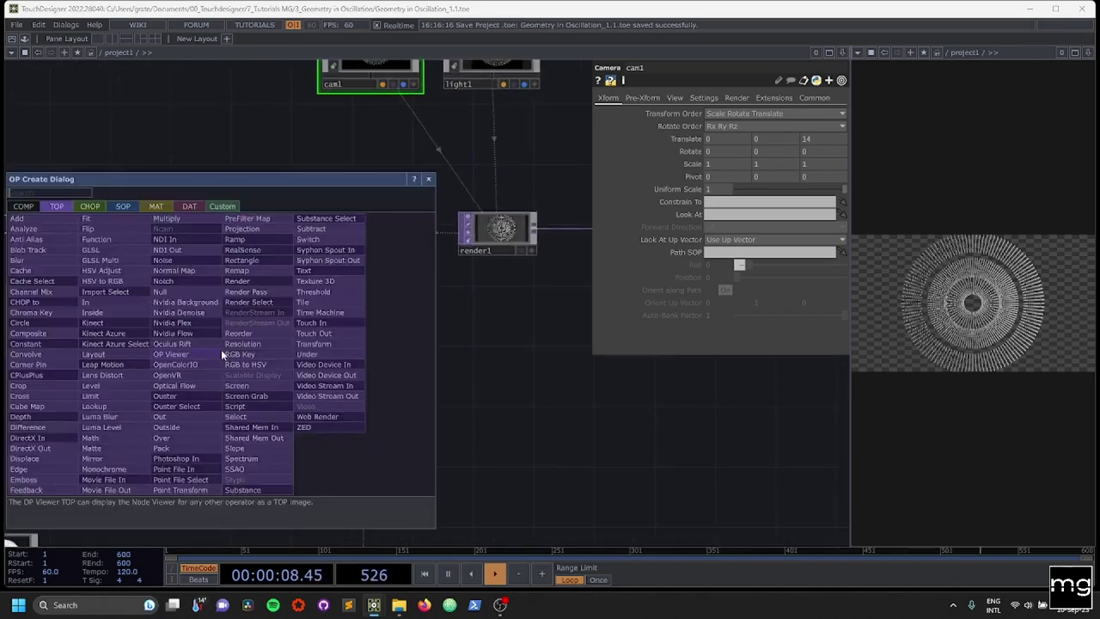
pyautogui.click(170, 206)
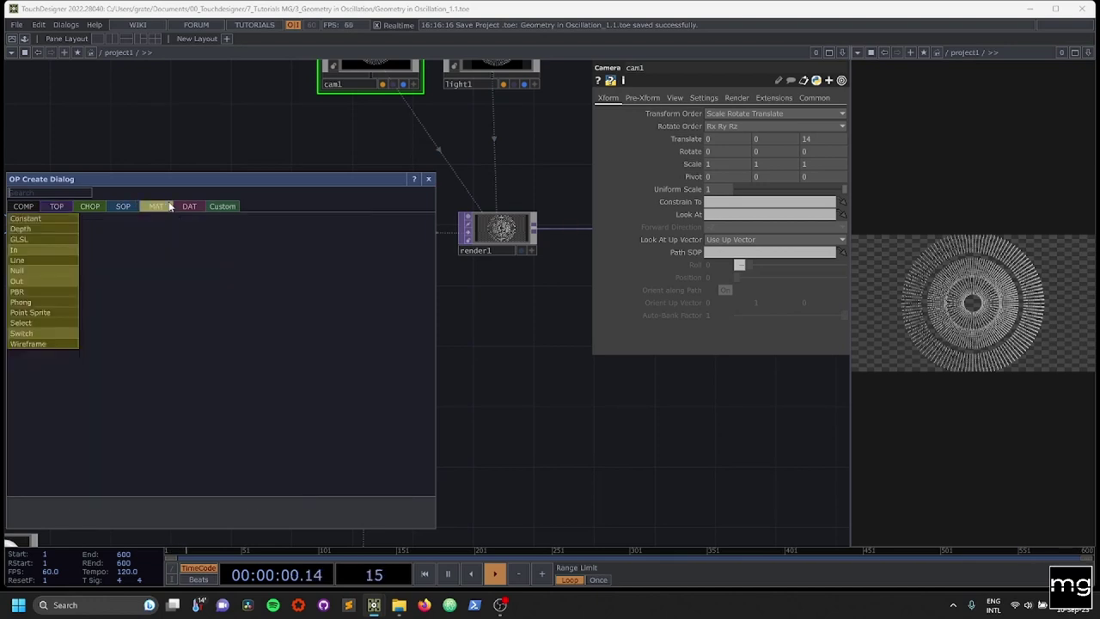
pyautogui.click(35, 301)
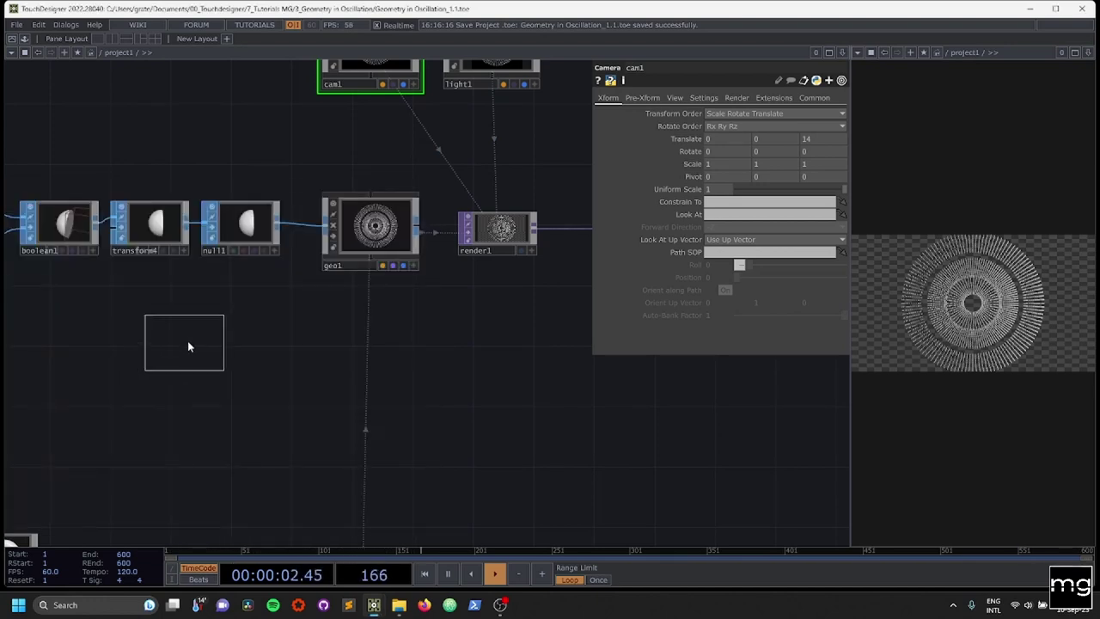
pyautogui.click(247, 336)
# Connect a Null MAT after the Phong material and assign it as the material of geo1
pyautogui.hotkey('alt', 'n')
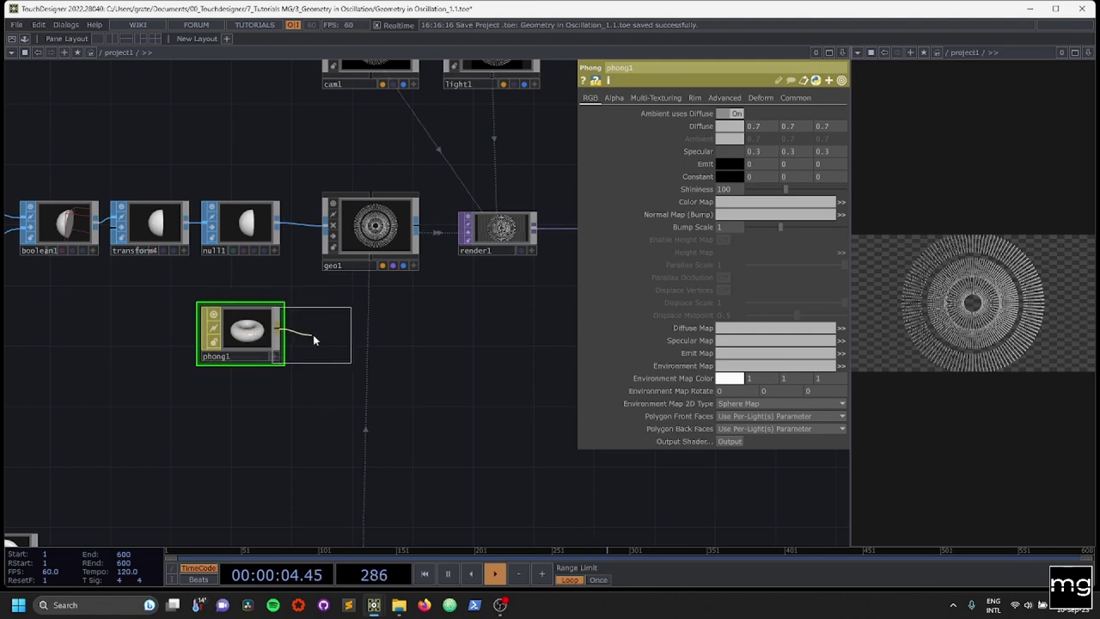
pyautogui.click(363, 335)
pyautogui.moveTo(362, 322); pyautogui.dragTo(387, 220)
pyautogui.click(387, 215)
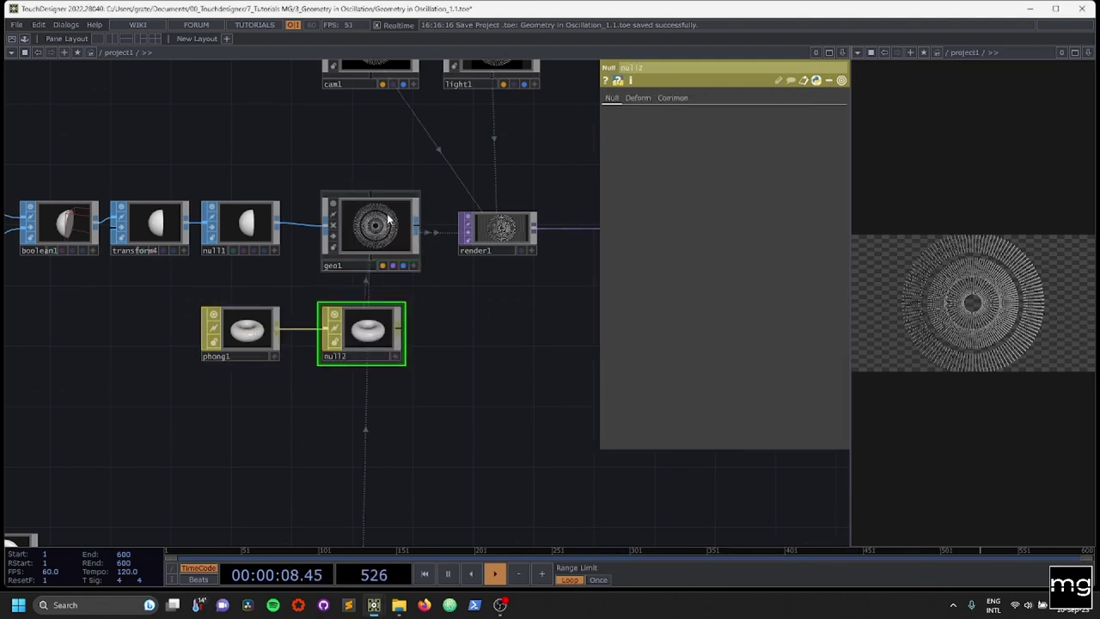
# Set the Phong material's emit colour to blue (0, 0.18431, 1) and its shininess to 1
pyautogui.scroll(4, 438, 357)
pyautogui.moveTo(429, 306); pyautogui.dragTo(494, 281)
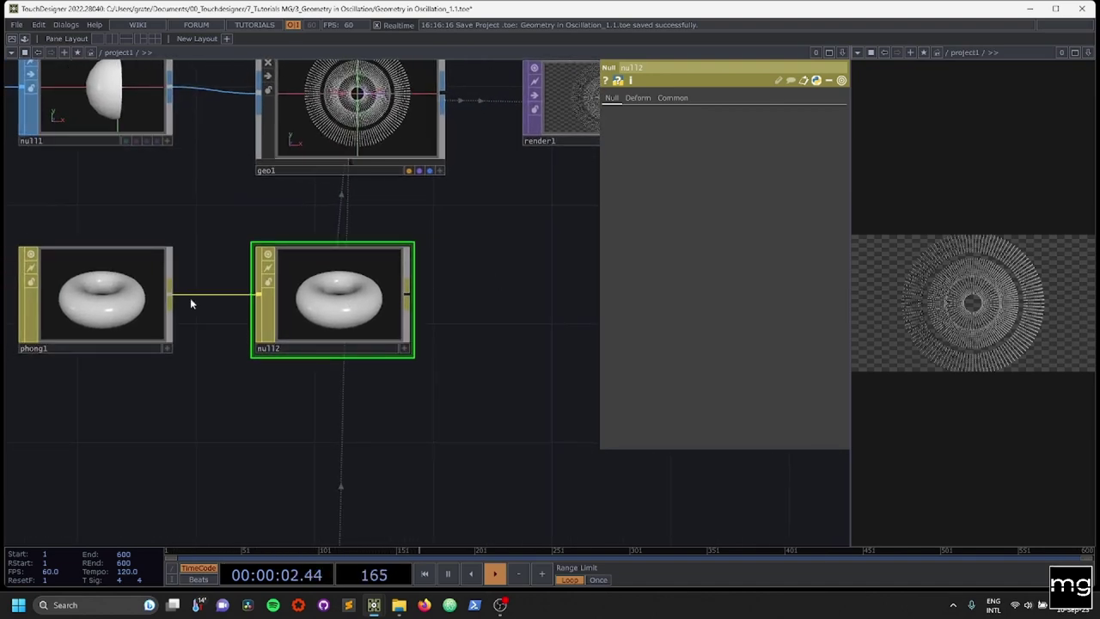
pyautogui.click(135, 303)
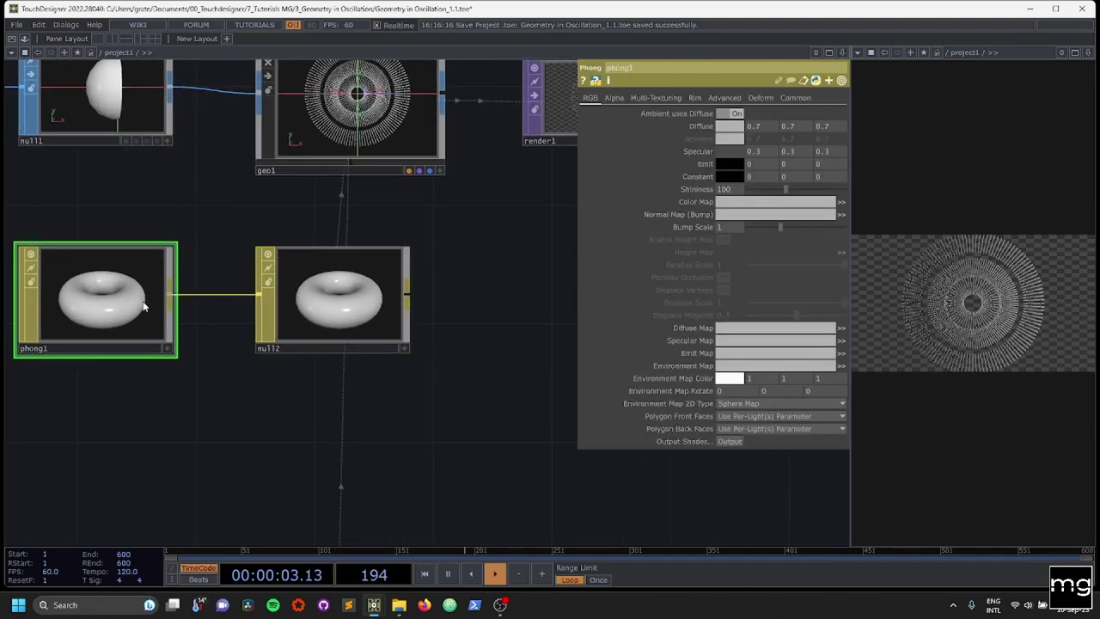
pyautogui.click(729, 168)
pyautogui.click(778, 122)
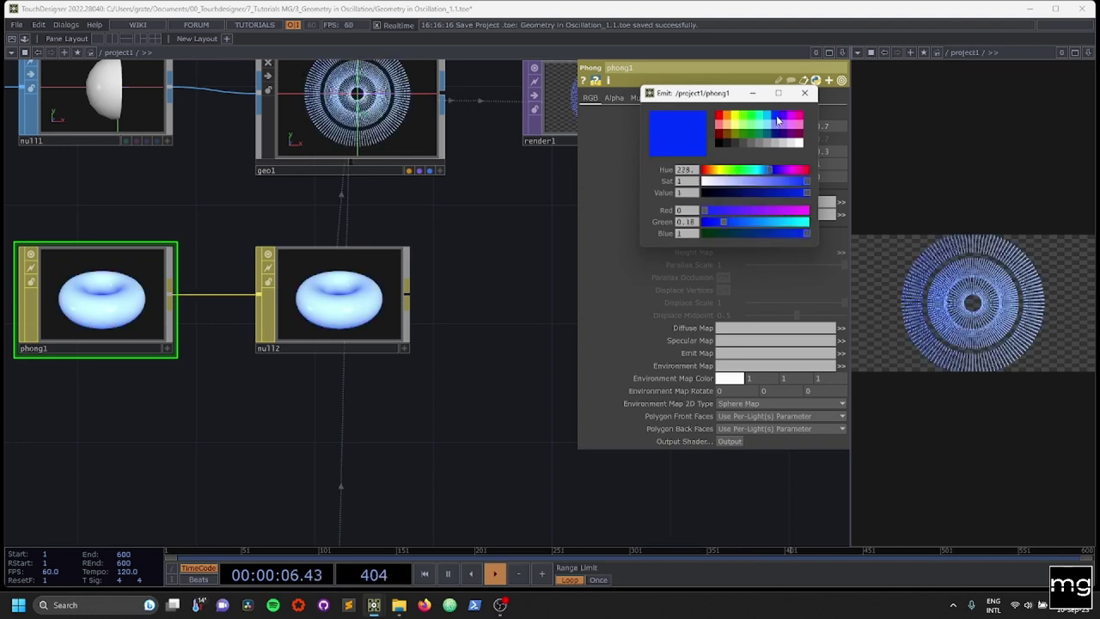
pyautogui.click(468, 325)
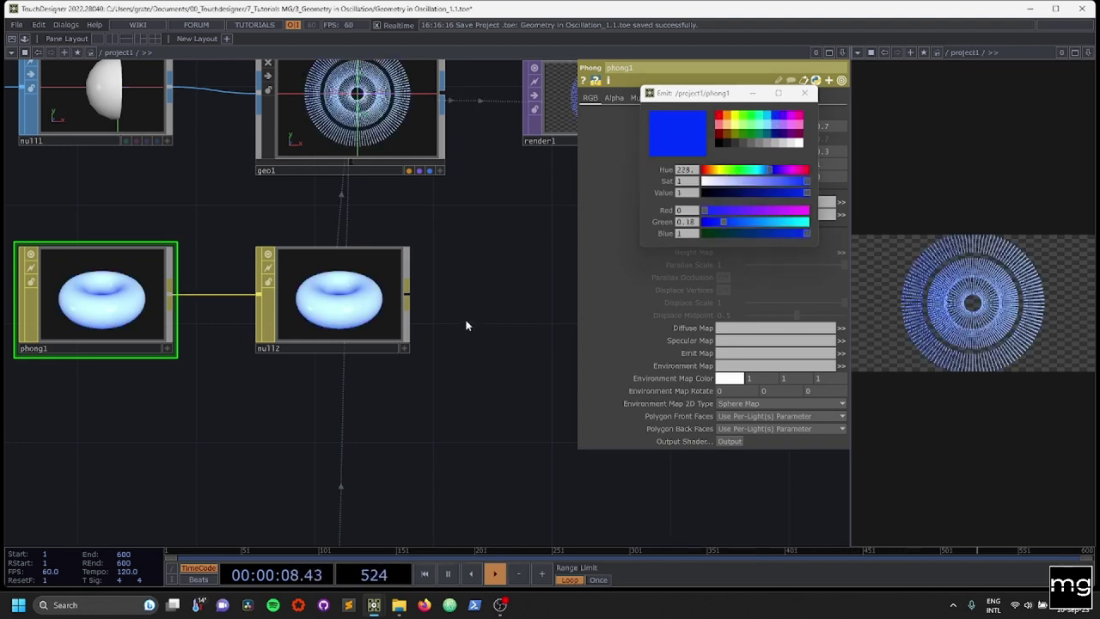
pyautogui.click(805, 93)
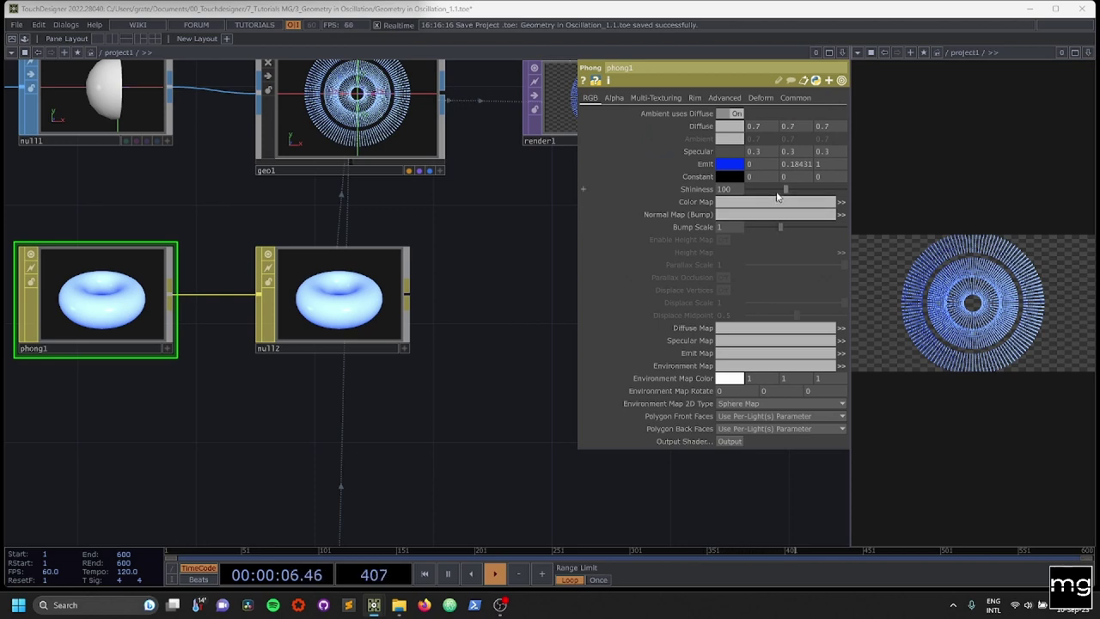
pyautogui.moveTo(779, 191); pyautogui.dragTo(749, 190)
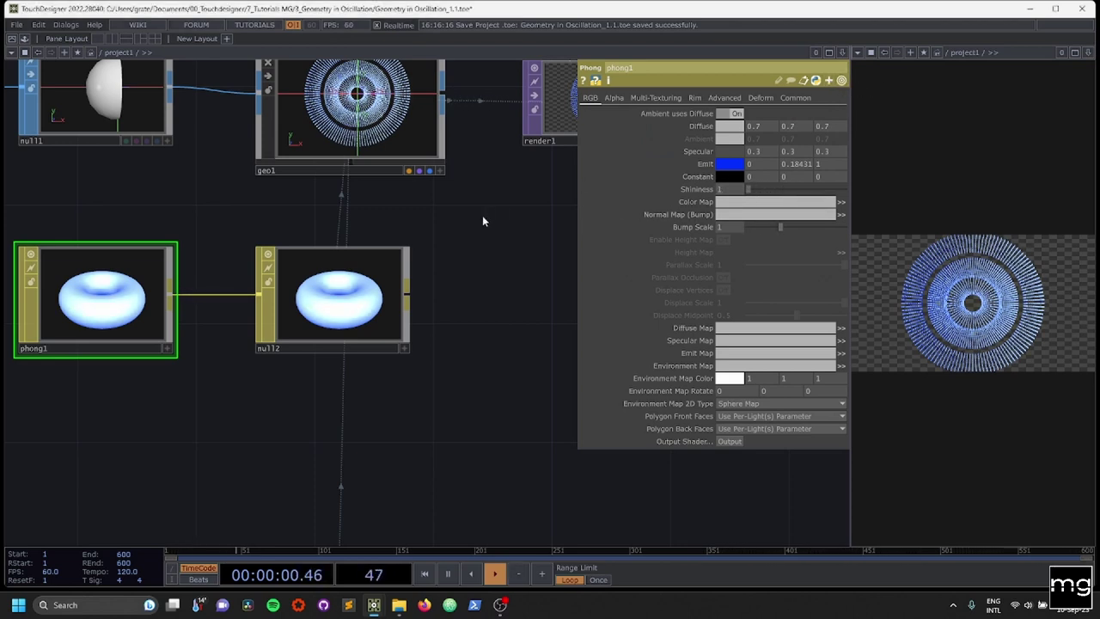
pyautogui.press('p')
# Add an LFO CHOP in the empty area below the torus chain
pyautogui.scroll(-4, 522, 254)
pyautogui.moveTo(559, 289); pyautogui.dragTo(385, 167)
pyautogui.scroll(-4, 388, 185)
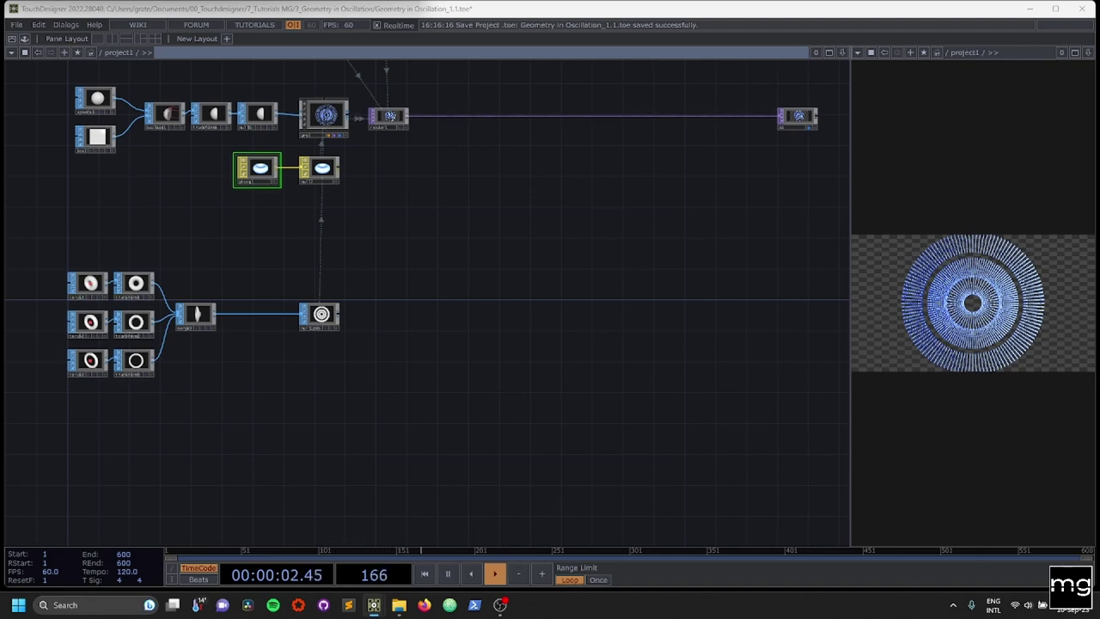
pyautogui.moveTo(202, 358); pyautogui.dragTo(301, 228)
pyautogui.scroll(3, 129, 293)
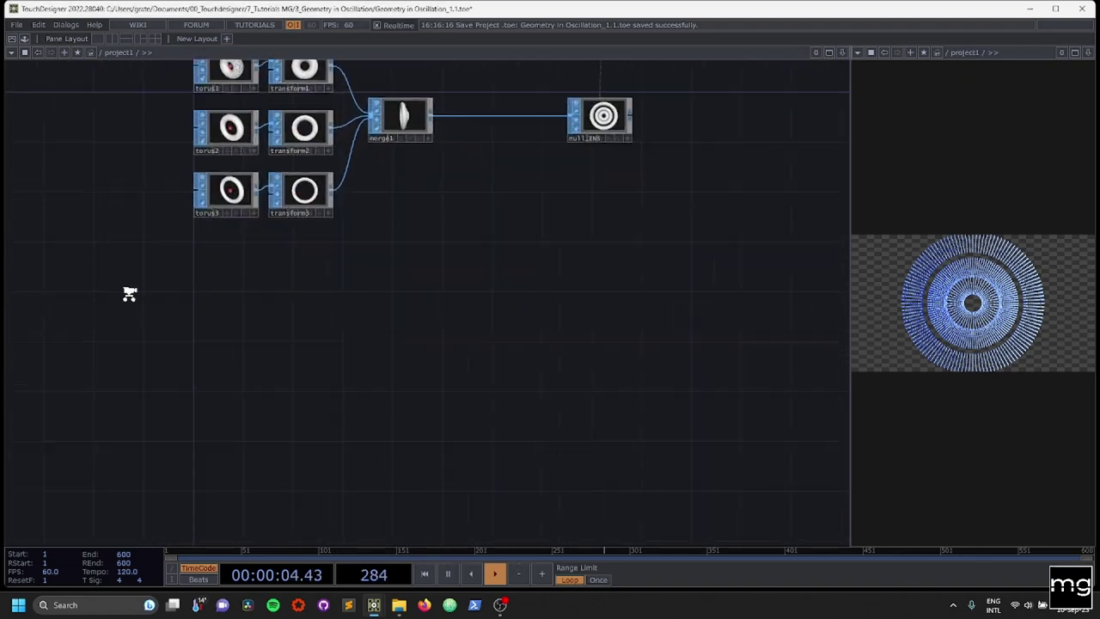
pyautogui.scroll(2, 129, 294)
pyautogui.press('Tab')
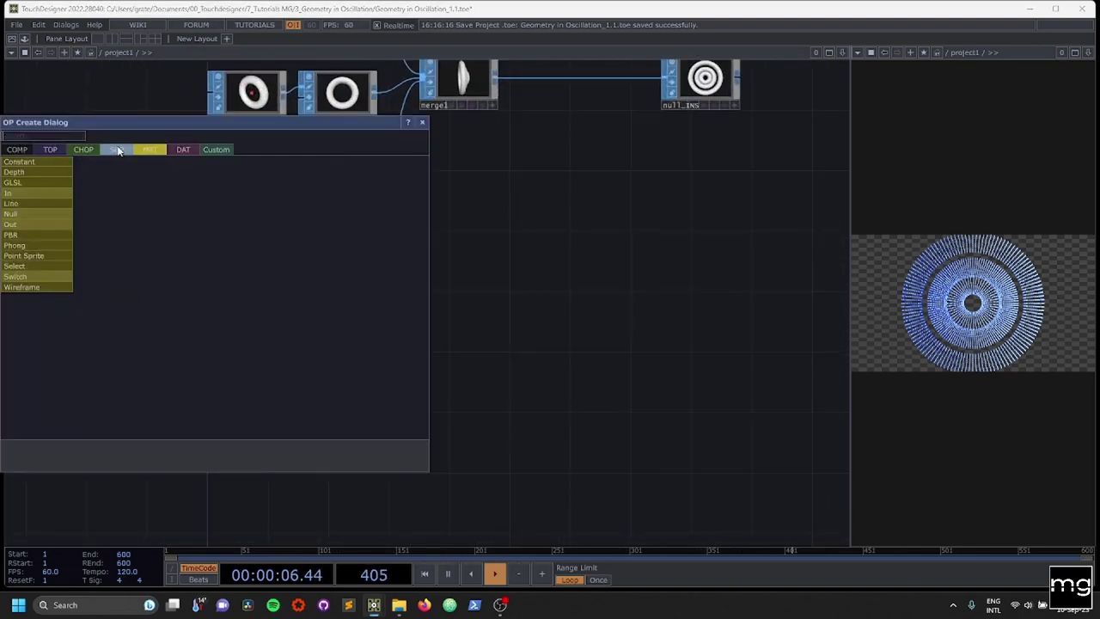
pyautogui.click(83, 150)
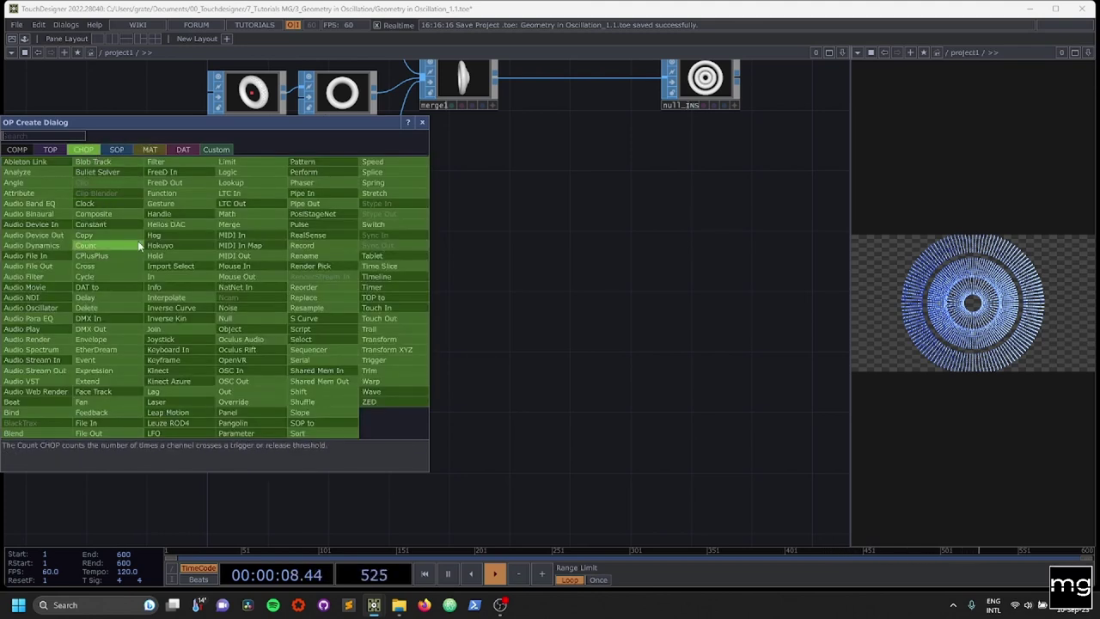
pyautogui.click(206, 432)
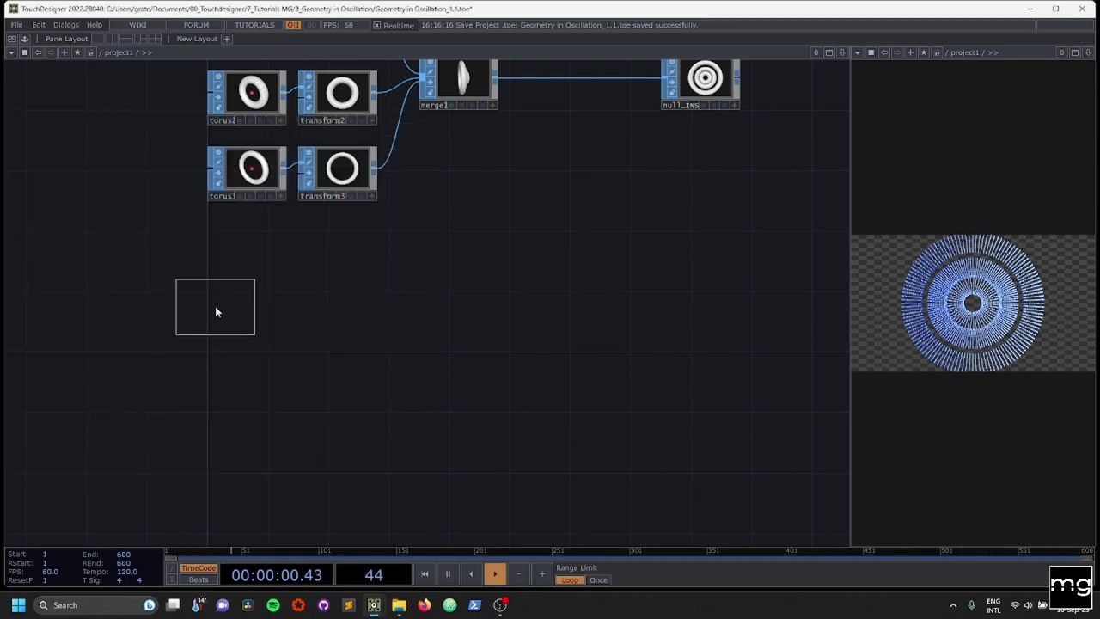
pyautogui.click(148, 294)
# Extend the LFO with a Math CHOP followed by a Null CHOP
pyautogui.rightClick(182, 292)
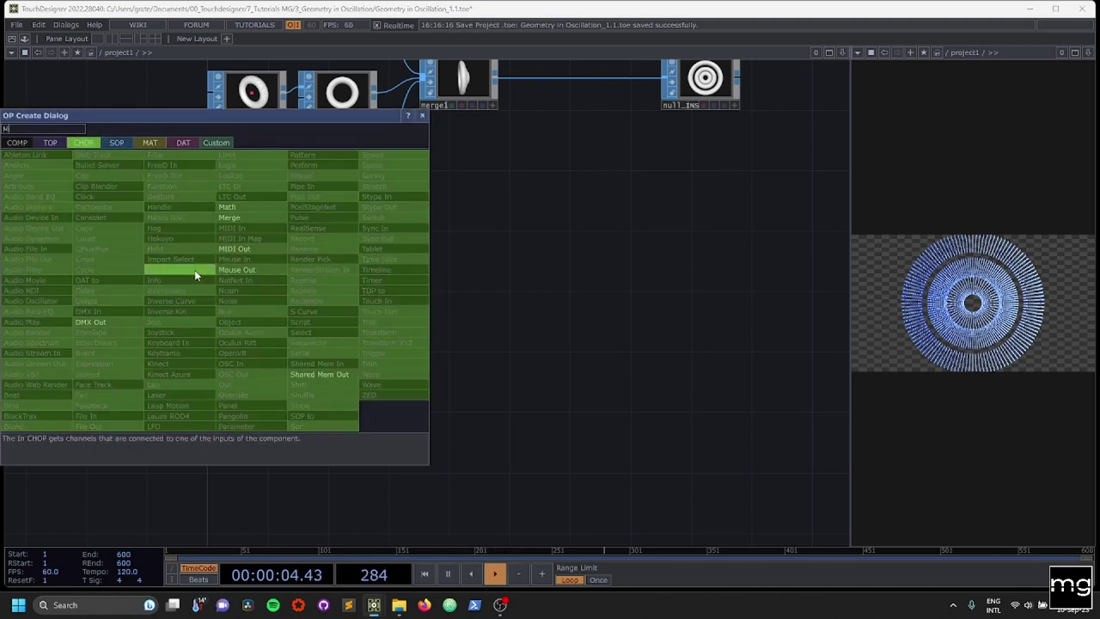
pyautogui.click(194, 269)
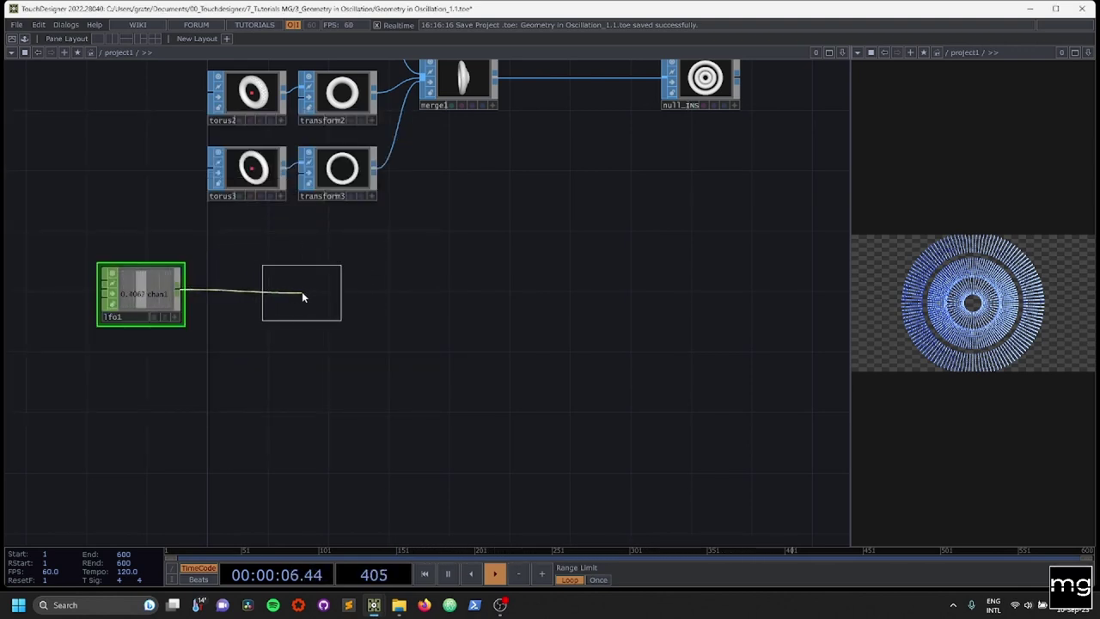
pyautogui.click(230, 294)
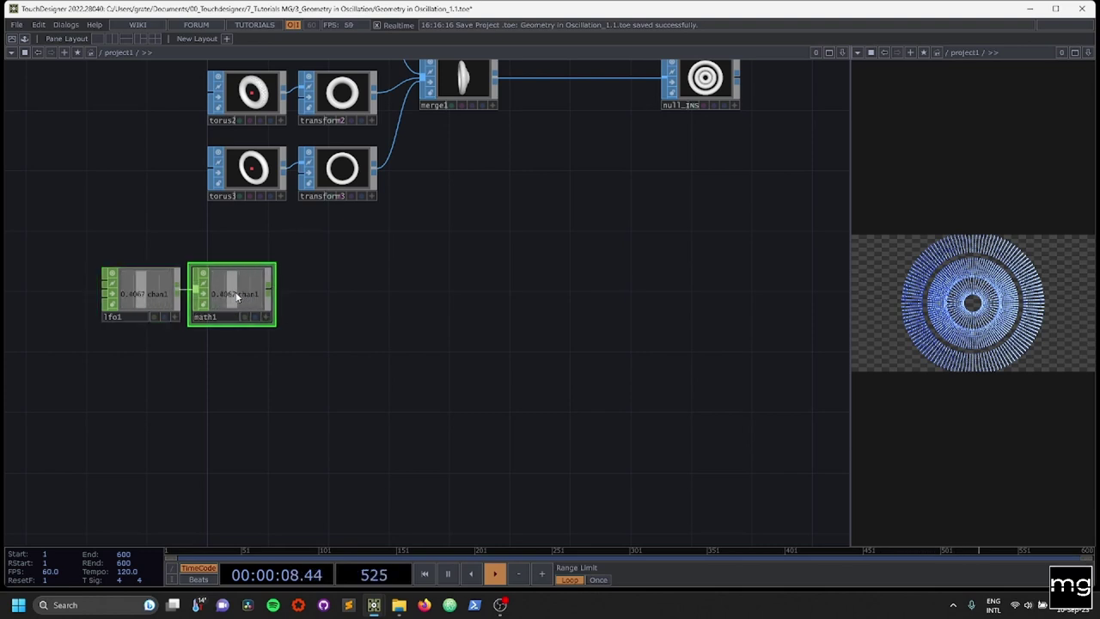
pyautogui.click(337, 292)
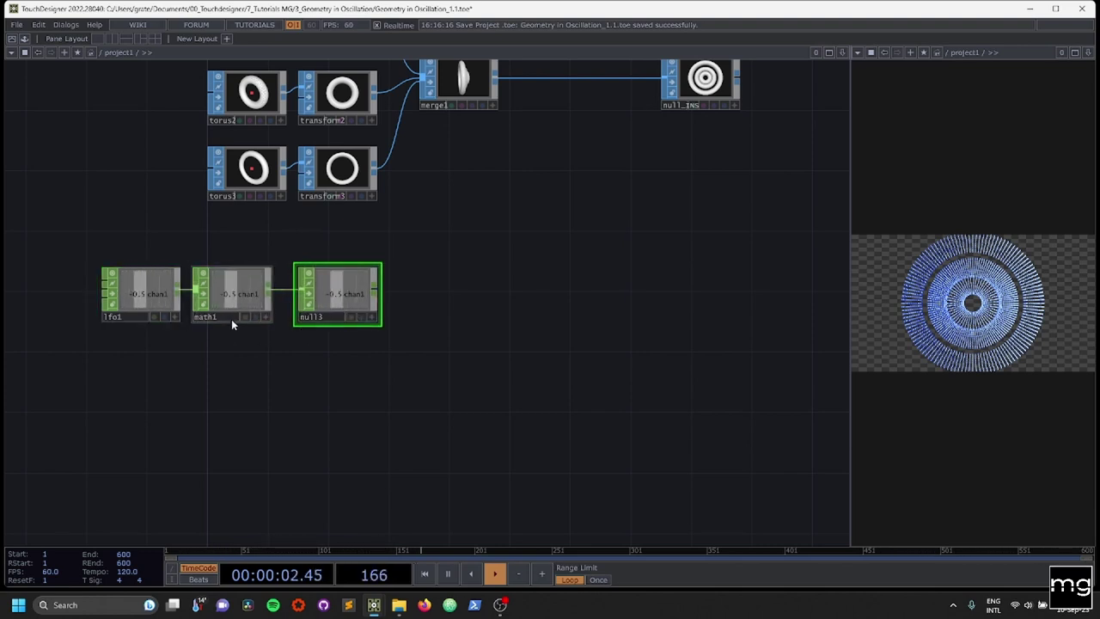
# Set the Math CHOP to remap its input from the range -1 to 1 onto the range 0 to 360
pyautogui.scroll(3, 232, 318)
pyautogui.click(227, 287)
pyautogui.press('p')
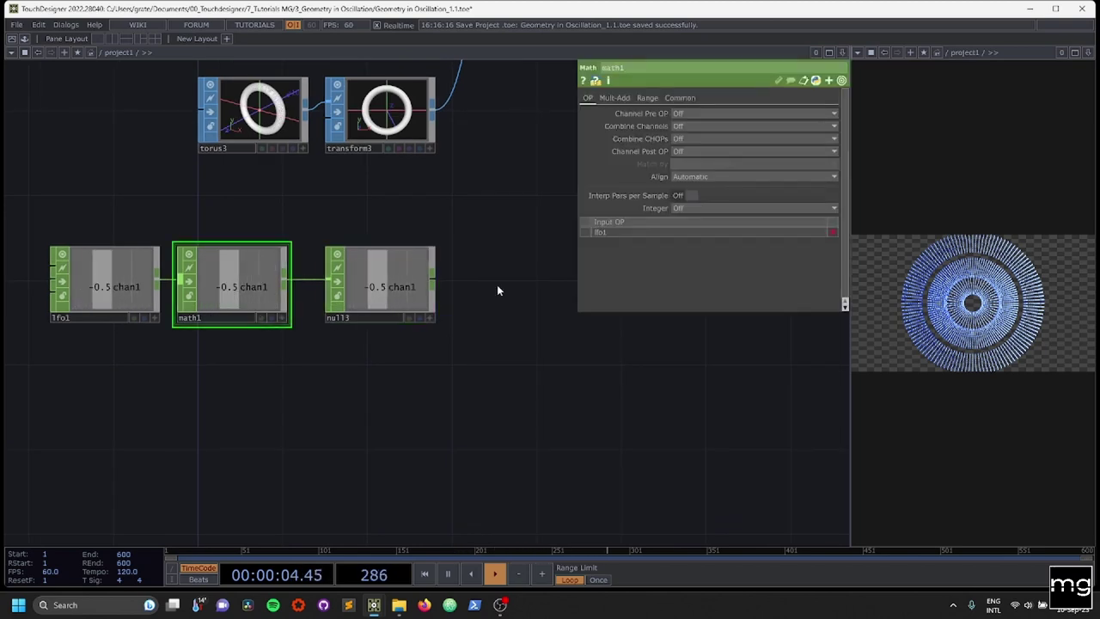
pyautogui.click(647, 98)
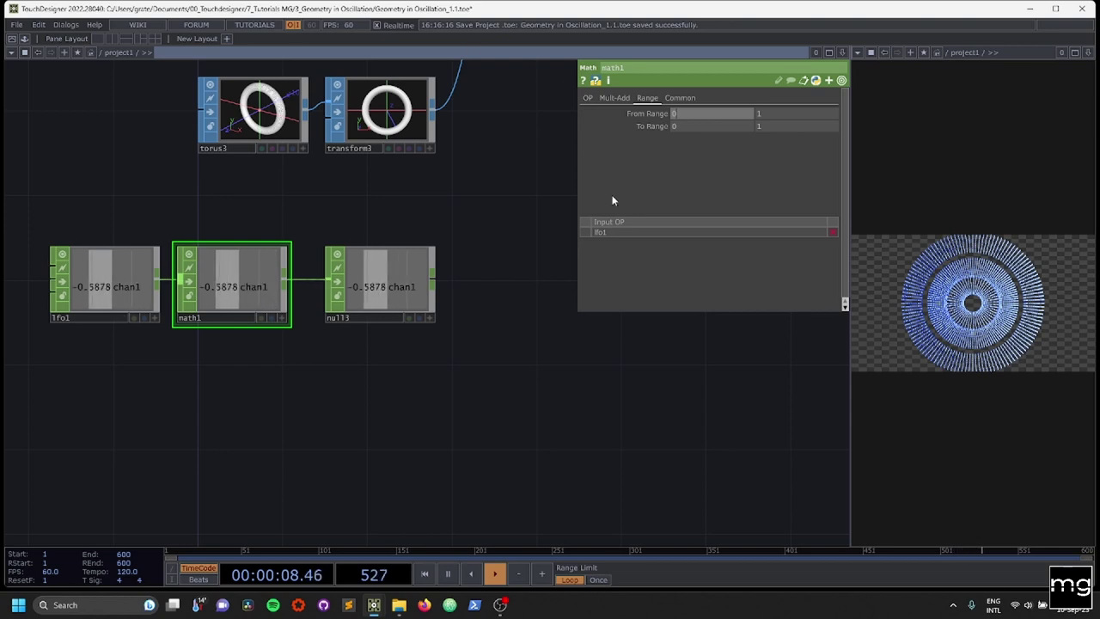
pyautogui.moveTo(680, 112); pyautogui.dragTo(663, 114)
pyautogui.write('-1')
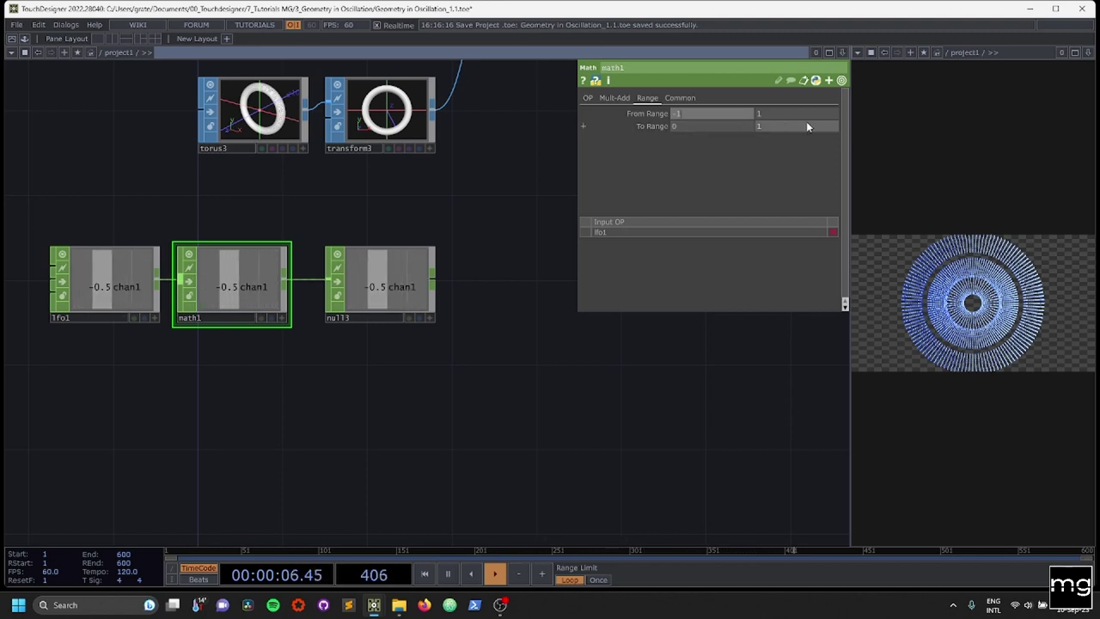
pyautogui.moveTo(810, 124); pyautogui.dragTo(725, 124)
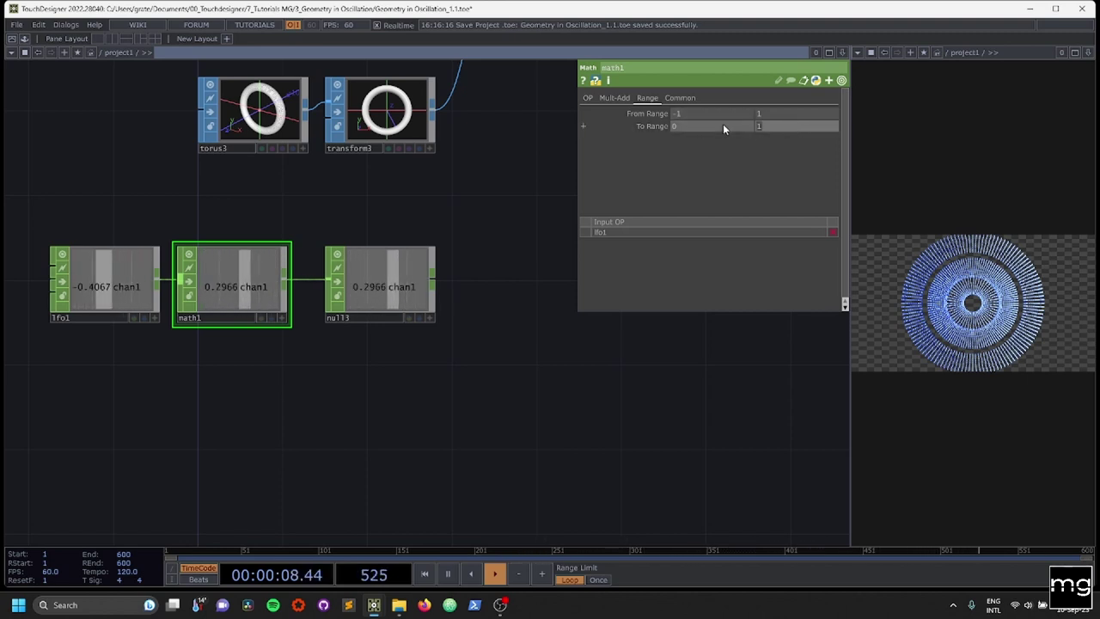
pyautogui.write('360')
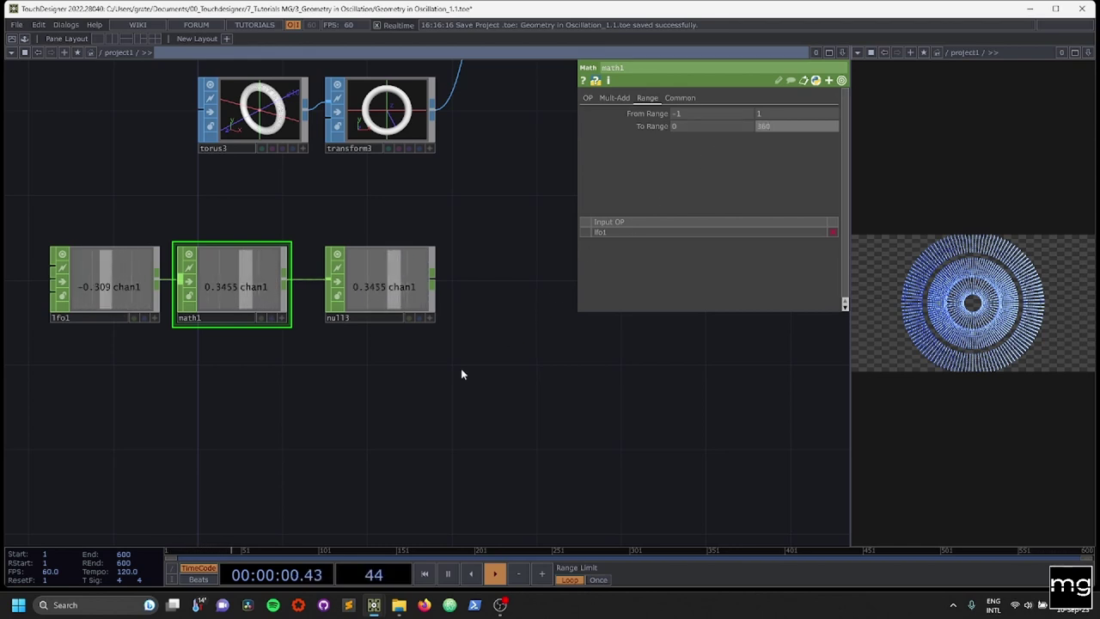
pyautogui.press('Return')
pyautogui.scroll(-2, 433, 367)
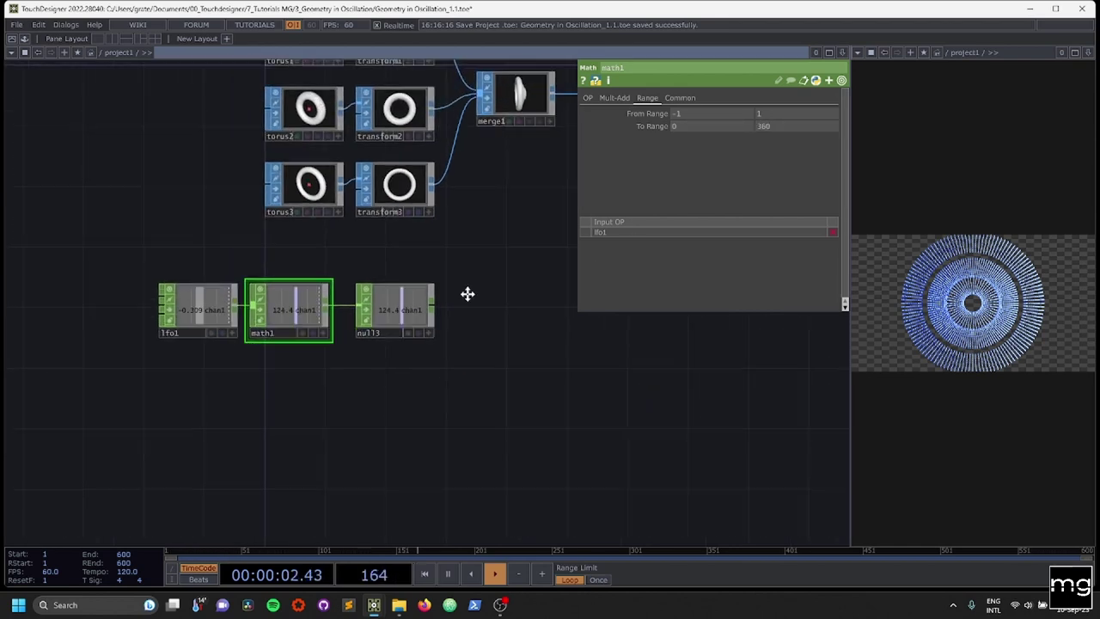
# Expand transform1's rotation parameters and rename the Null CHOP after the Math CHOP to null_ROT_TOU
pyautogui.moveTo(467, 292); pyautogui.dragTo(450, 393)
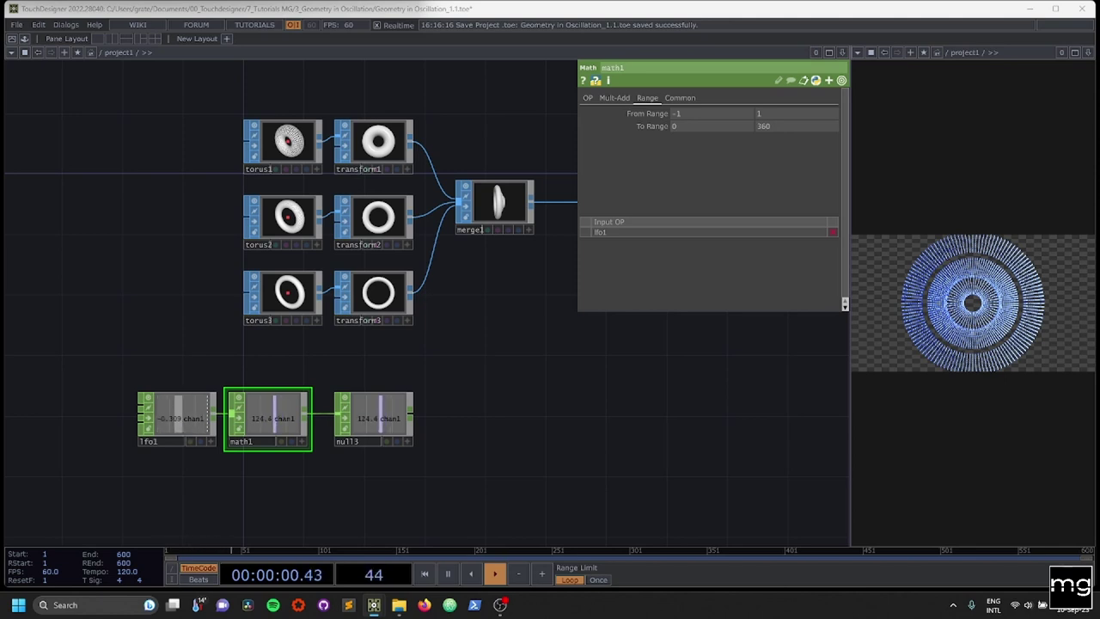
pyautogui.click(373, 159)
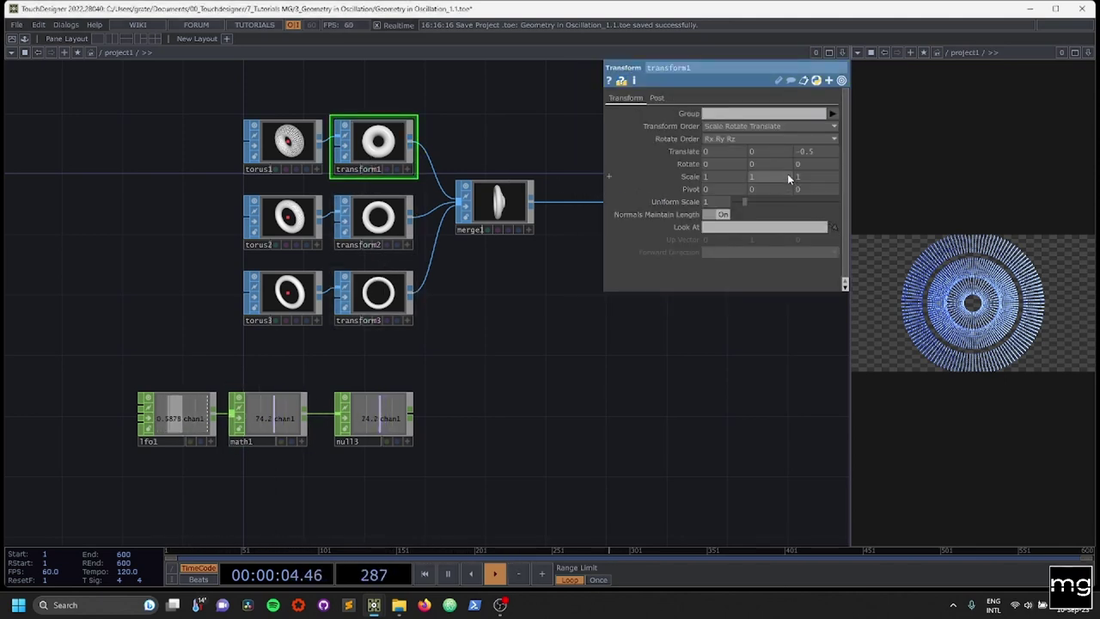
pyautogui.click(693, 165)
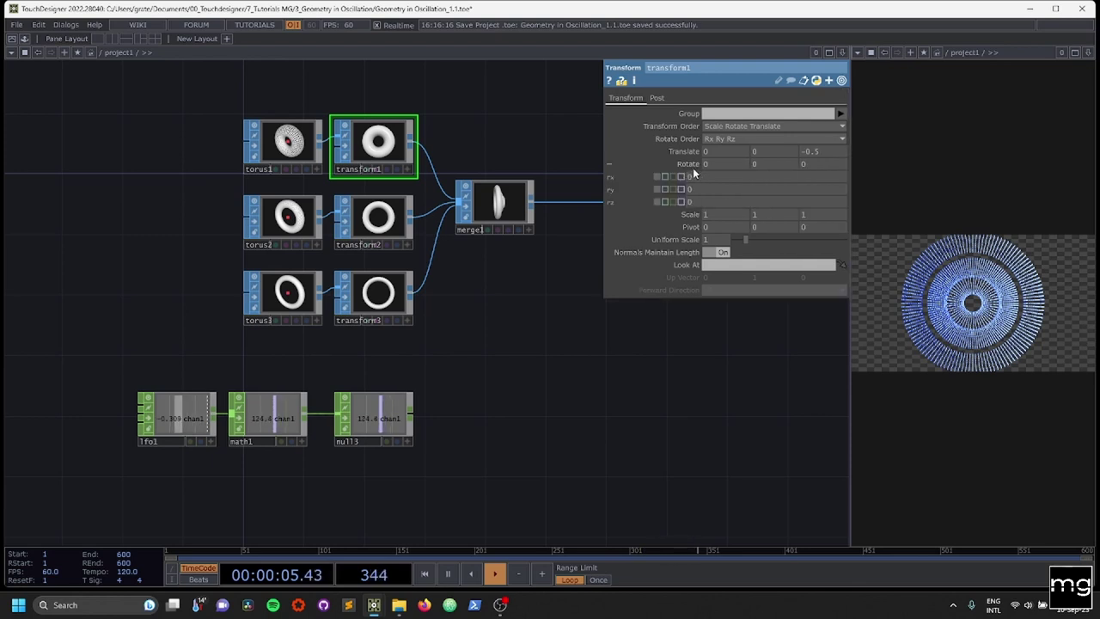
pyautogui.click(409, 441)
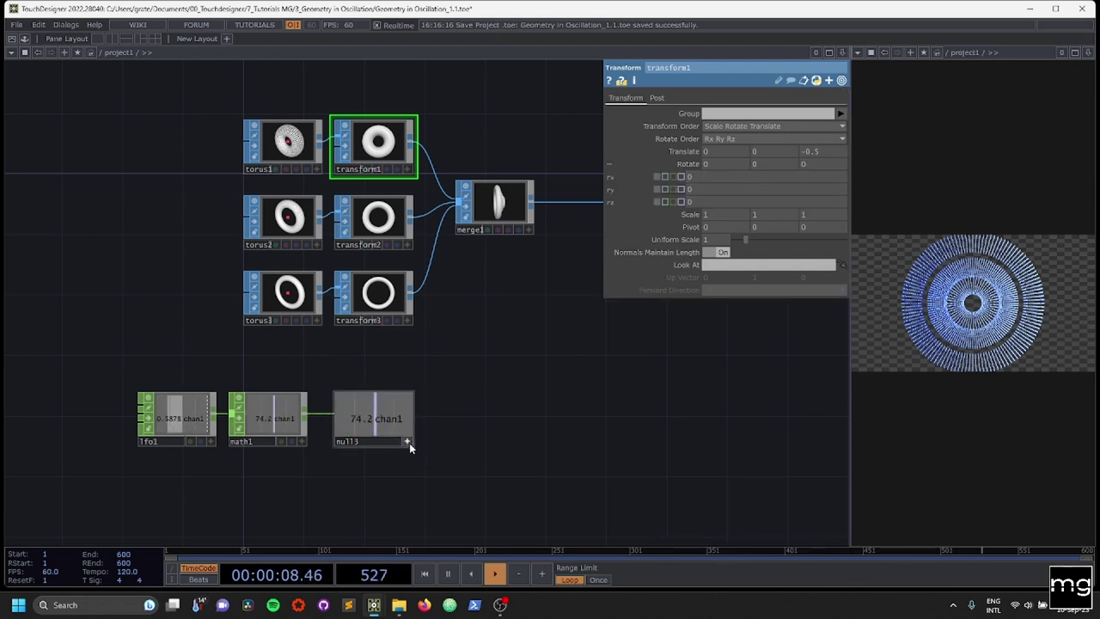
pyautogui.click(385, 444)
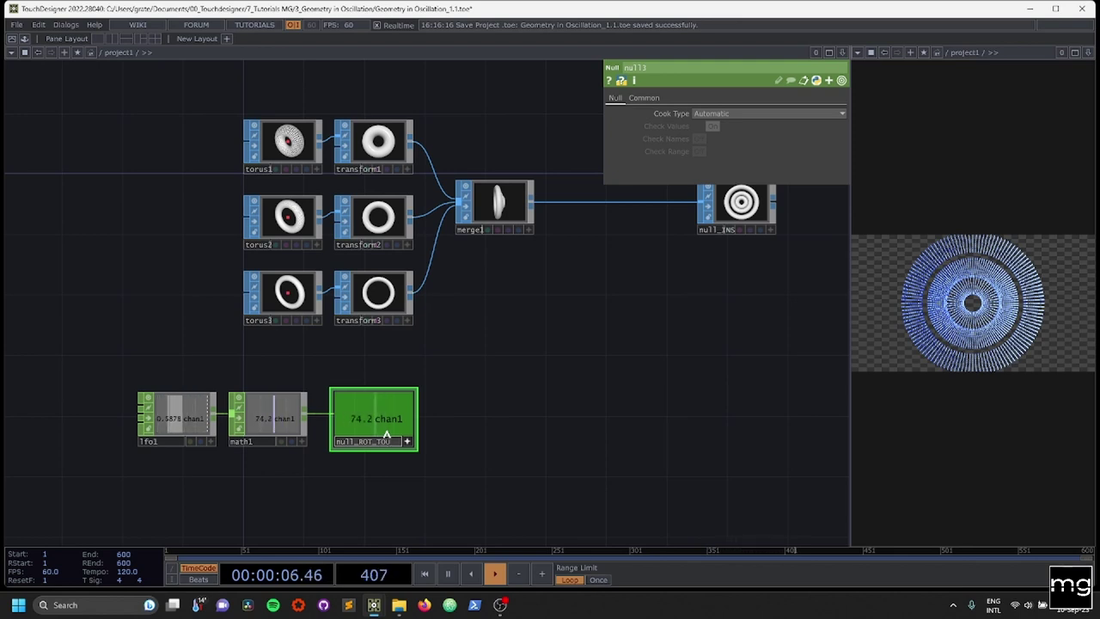
pyautogui.press('Return')
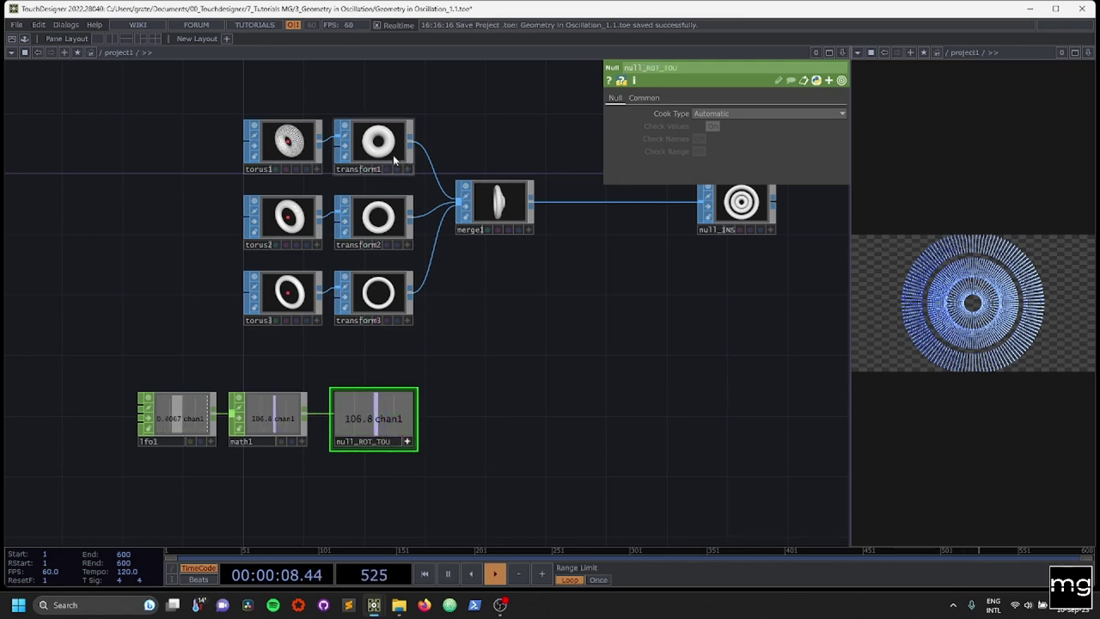
# Drive transform1's Z rotation with a CHOP reference to chan1 of null_ROT_TOU
pyautogui.click(390, 163)
pyautogui.moveTo(378, 421); pyautogui.dragTo(808, 163)
pyautogui.click(821, 165)
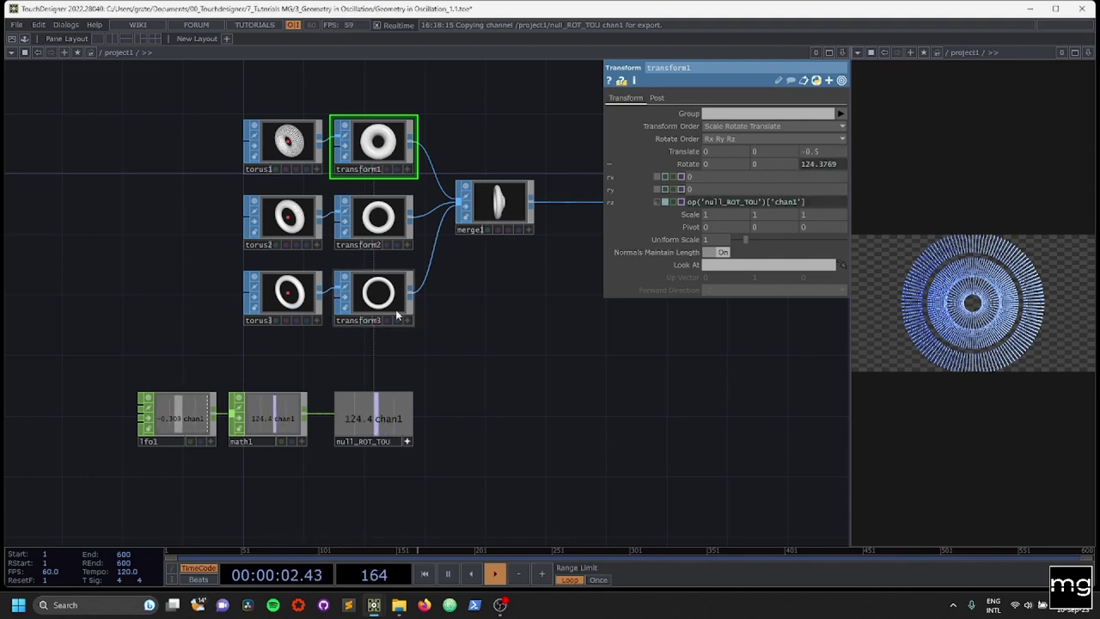
# Turn off the node viewers of all three Torus and all three Transform SOPs
pyautogui.moveTo(441, 354); pyautogui.dragTo(390, 231)
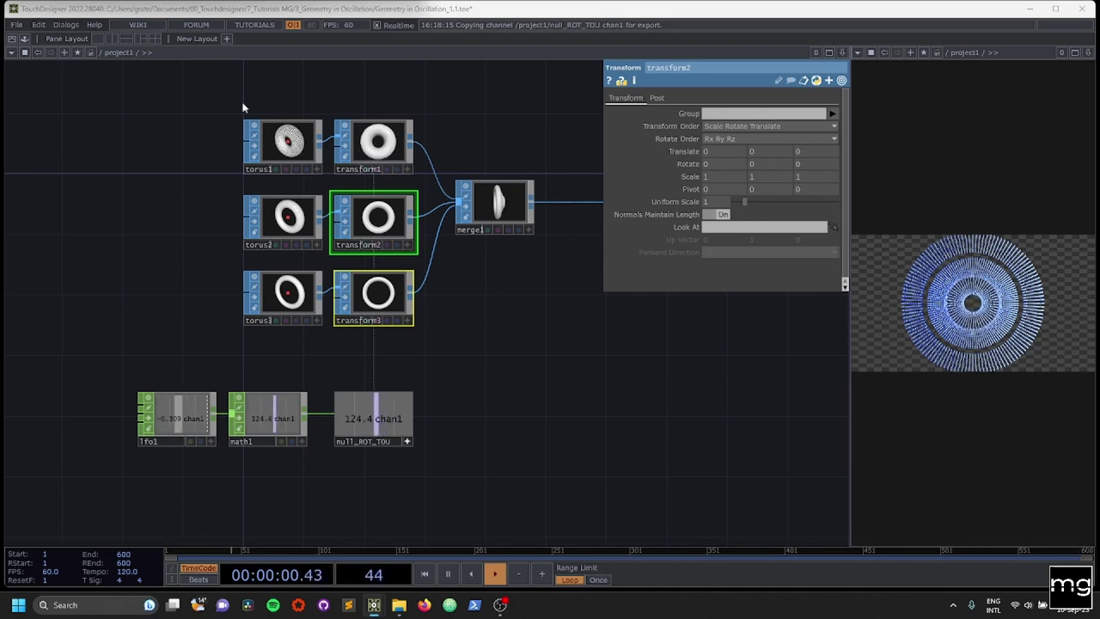
pyautogui.moveTo(370, 112); pyautogui.dragTo(201, 328)
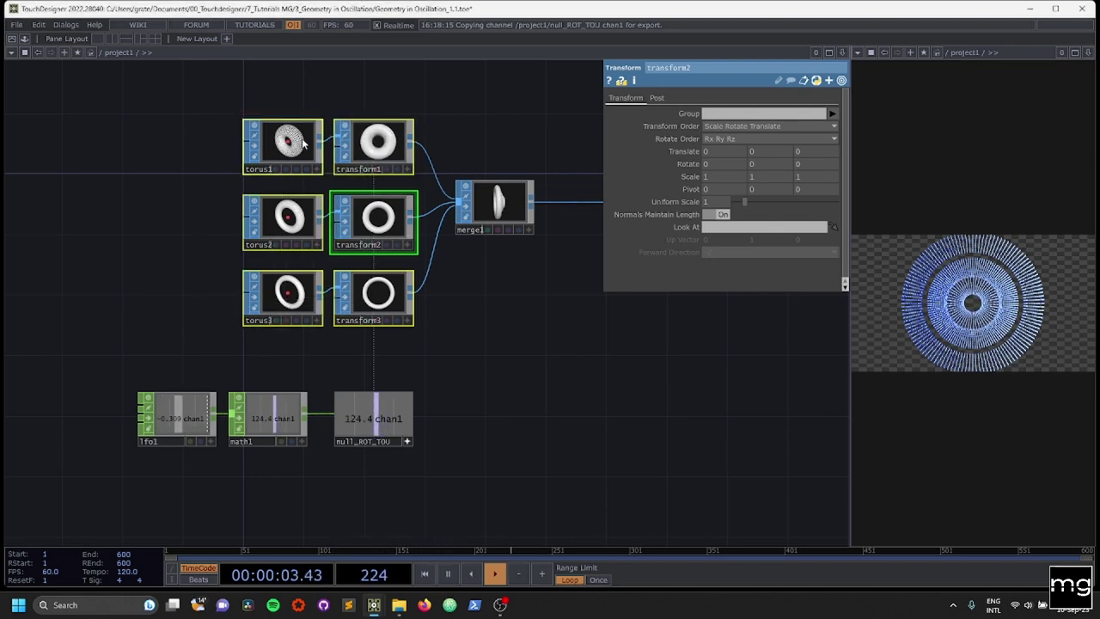
pyautogui.click(346, 131)
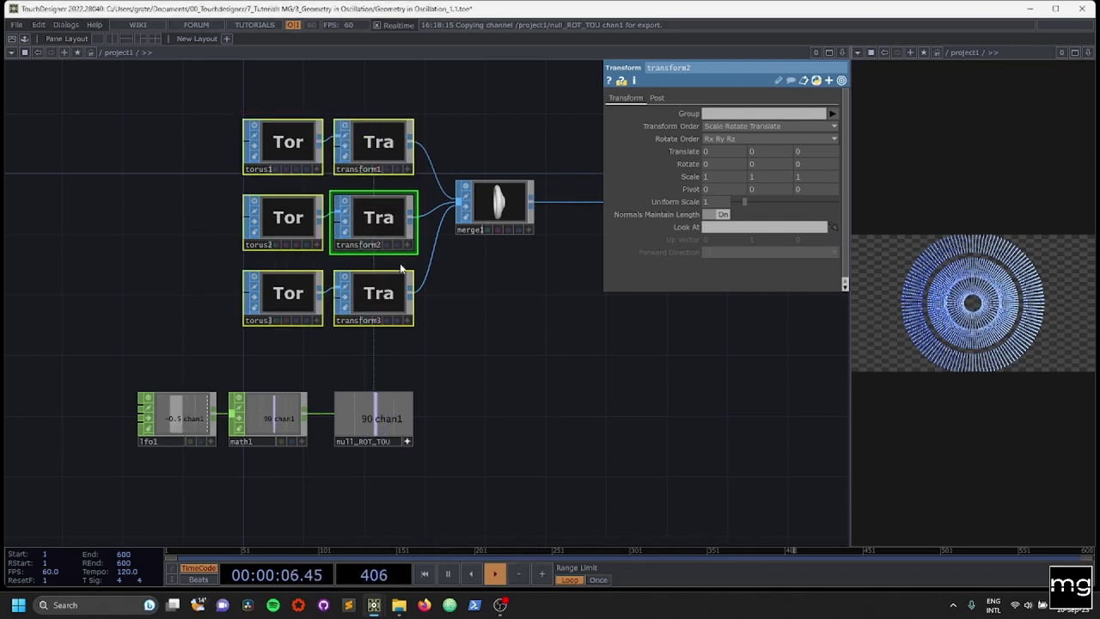
# Drive the Z rotation of transform2 and transform3 with CHOP references to chan1 of null_ROT_TOU
pyautogui.click(385, 232)
pyautogui.moveTo(398, 417); pyautogui.dragTo(806, 163)
pyautogui.click(813, 165)
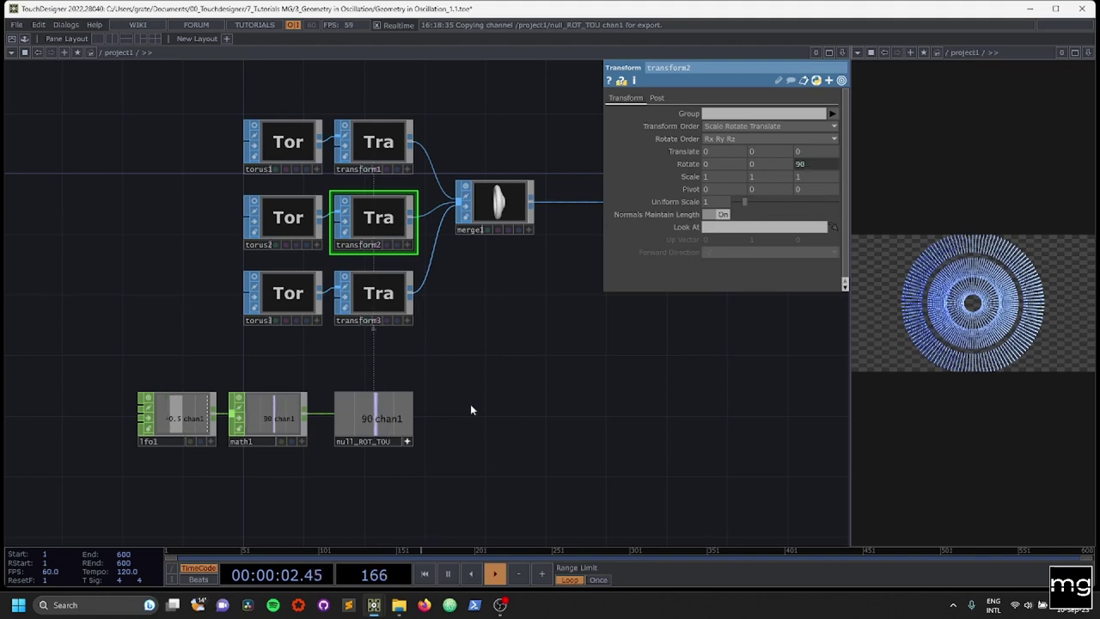
pyautogui.click(374, 296)
pyautogui.moveTo(395, 418); pyautogui.dragTo(806, 163)
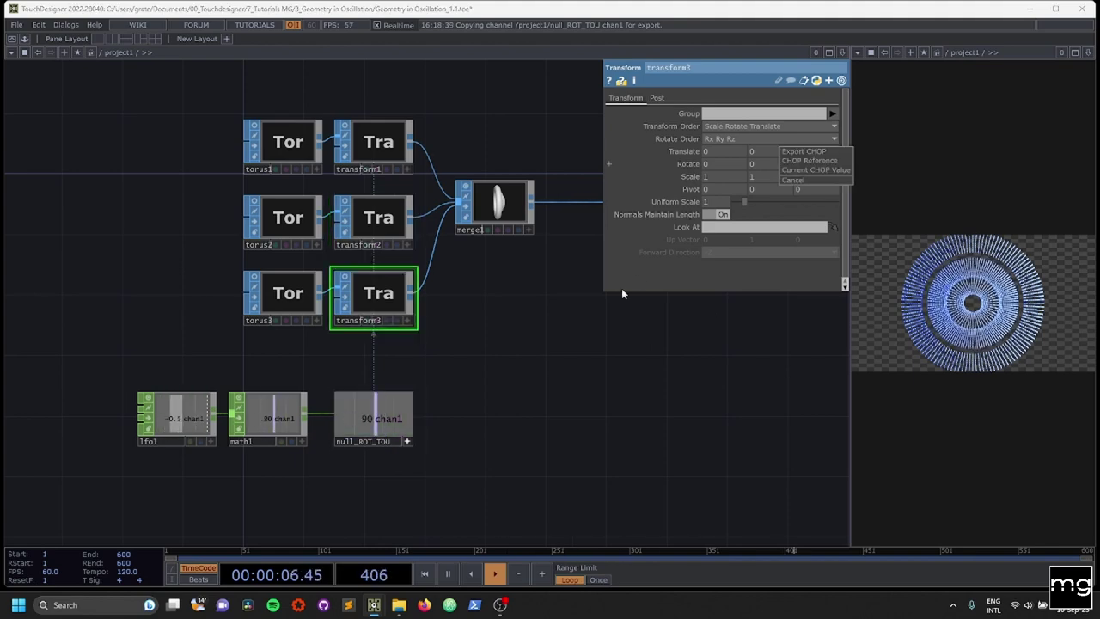
pyautogui.click(794, 168)
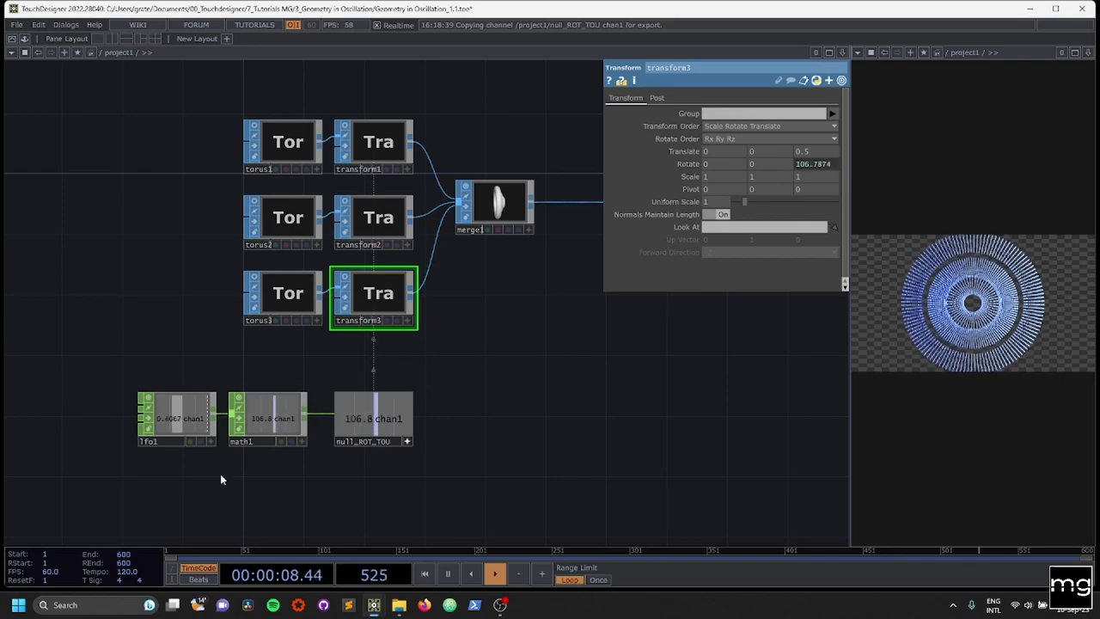
# Set the frequency of the LFO CHOP to .03
pyautogui.scroll(3, 203, 467)
pyautogui.click(153, 404)
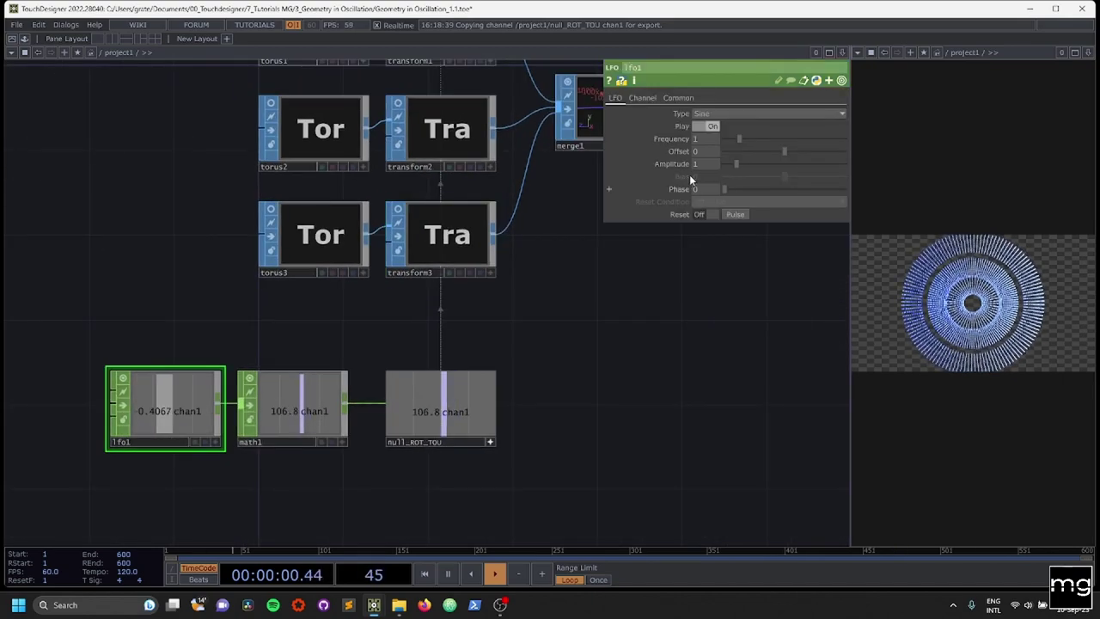
pyautogui.click(698, 138)
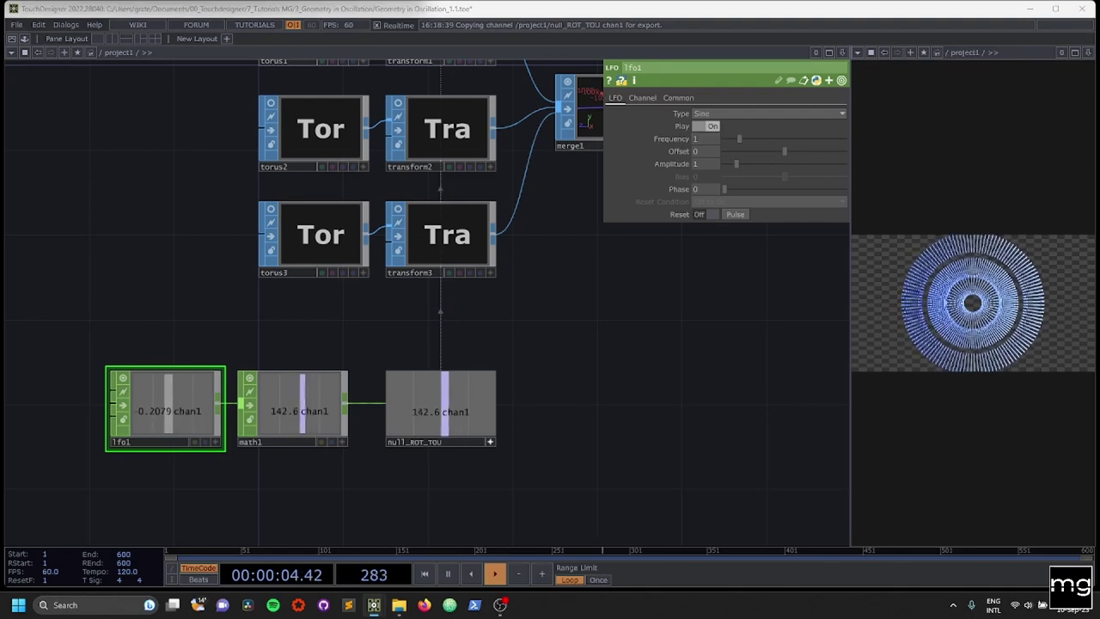
pyautogui.click(698, 139)
pyautogui.write('.03')
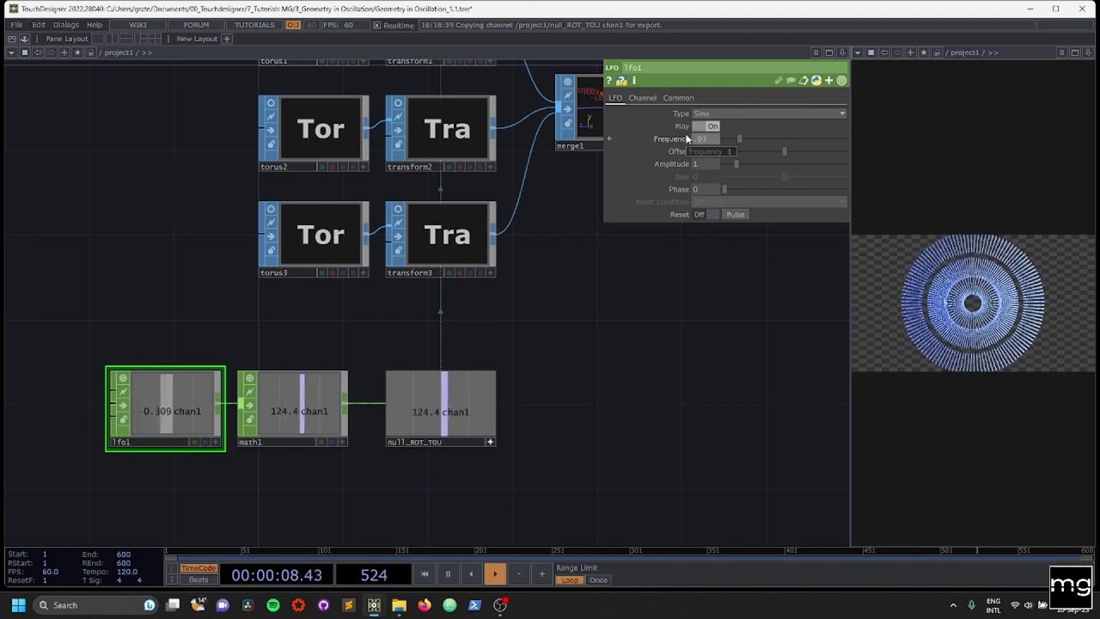
pyautogui.press('Return')
# Change the LFO CHOP's waveform type to Ramp
pyautogui.moveTo(750, 334); pyautogui.dragTo(488, 319)
pyautogui.scroll(4, 400, 90)
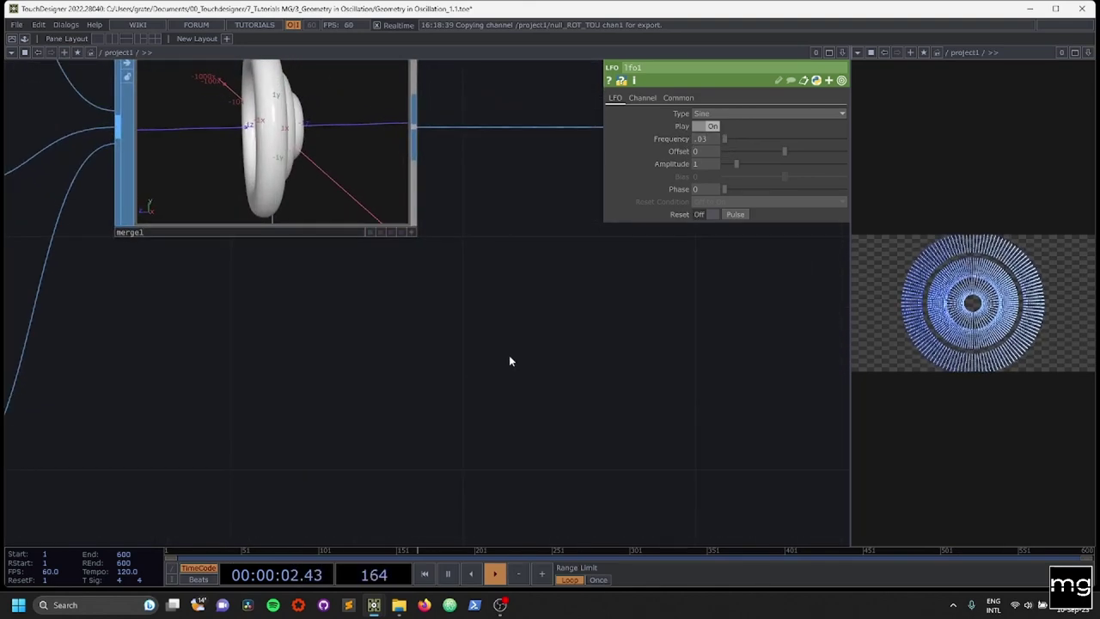
pyautogui.scroll(-4, 513, 353)
pyautogui.moveTo(529, 404); pyautogui.dragTo(606, 308)
pyautogui.moveTo(431, 414); pyautogui.dragTo(542, 259)
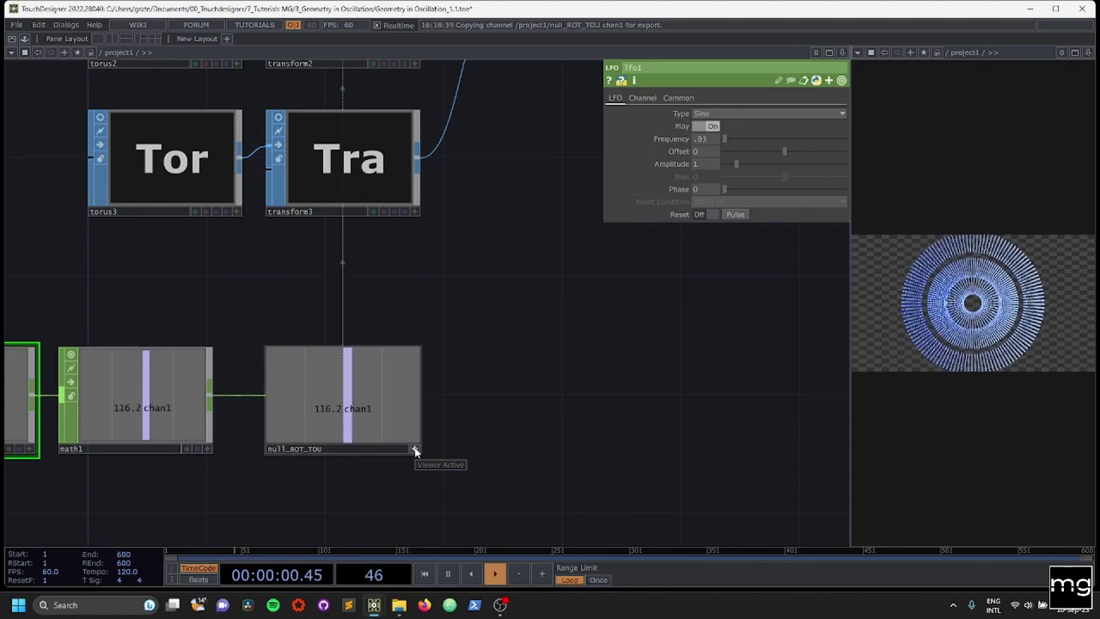
pyautogui.click(713, 114)
pyautogui.click(706, 160)
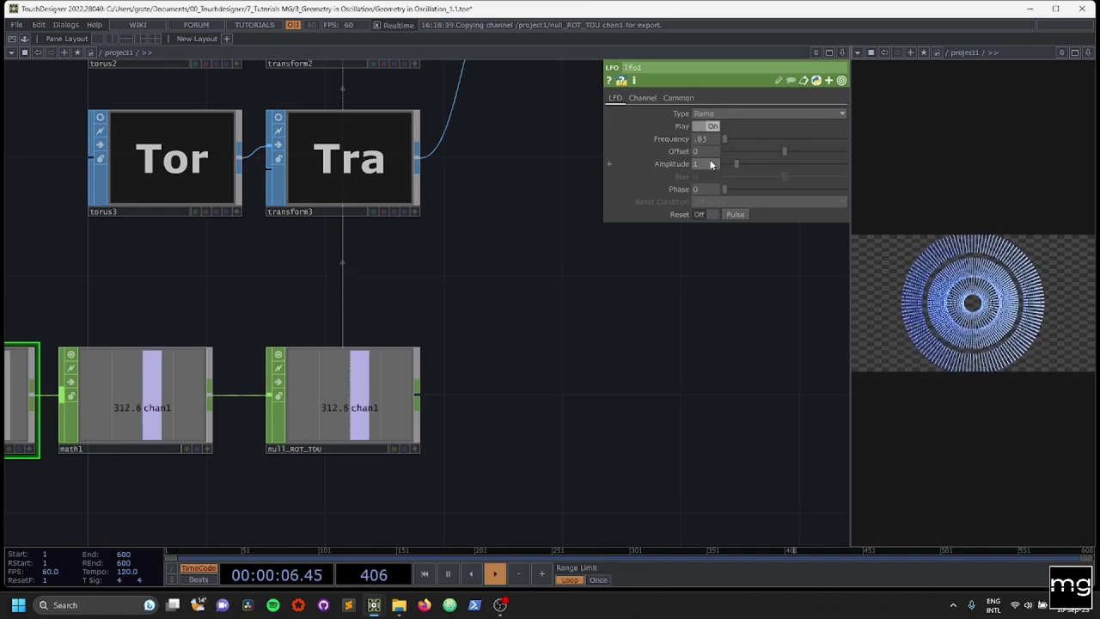
# Reverse transform2's rotation by negating its Z rotation expression to -op('null_ROT_TOU')['chan1']
pyautogui.scroll(-4, 570, 253)
pyautogui.rightClick(552, 396)
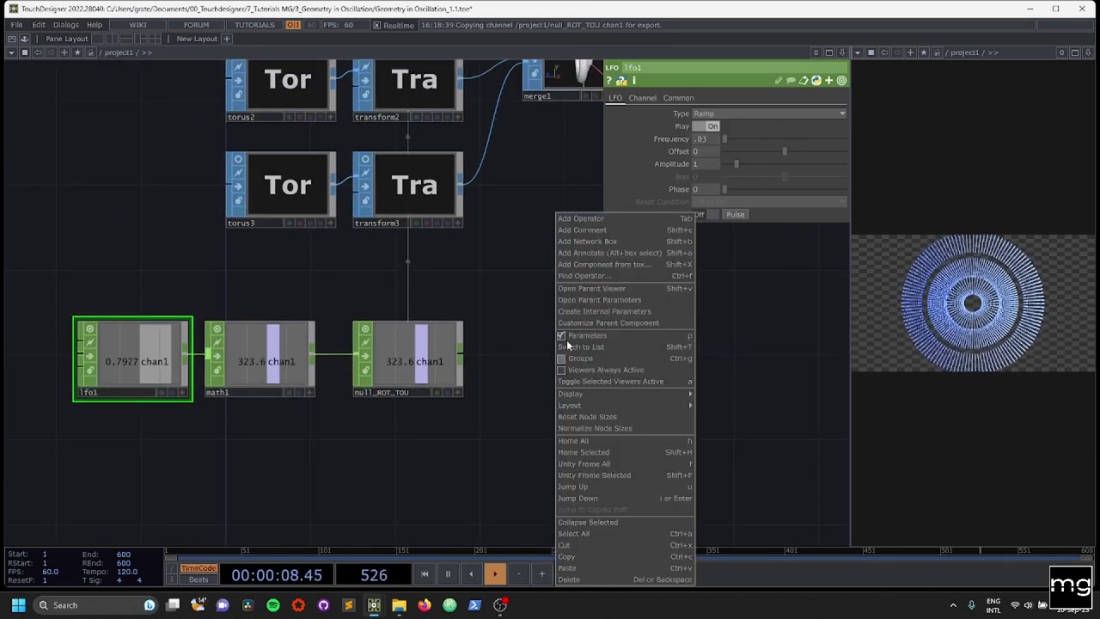
pyautogui.click(518, 258)
pyautogui.moveTo(527, 206); pyautogui.dragTo(506, 250)
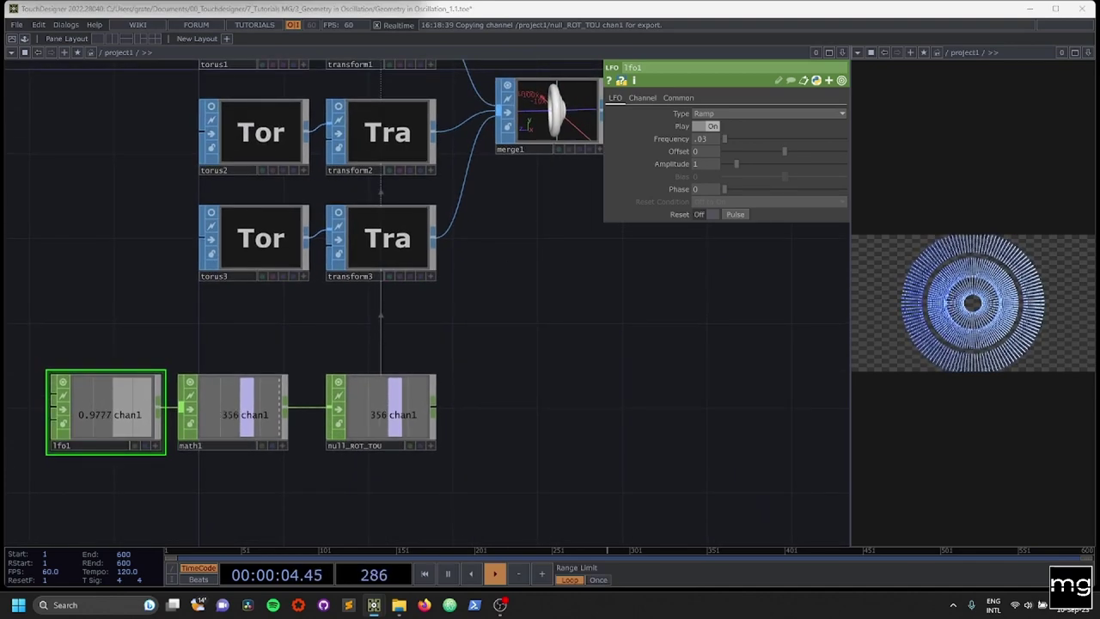
pyautogui.moveTo(506, 236); pyautogui.dragTo(483, 291)
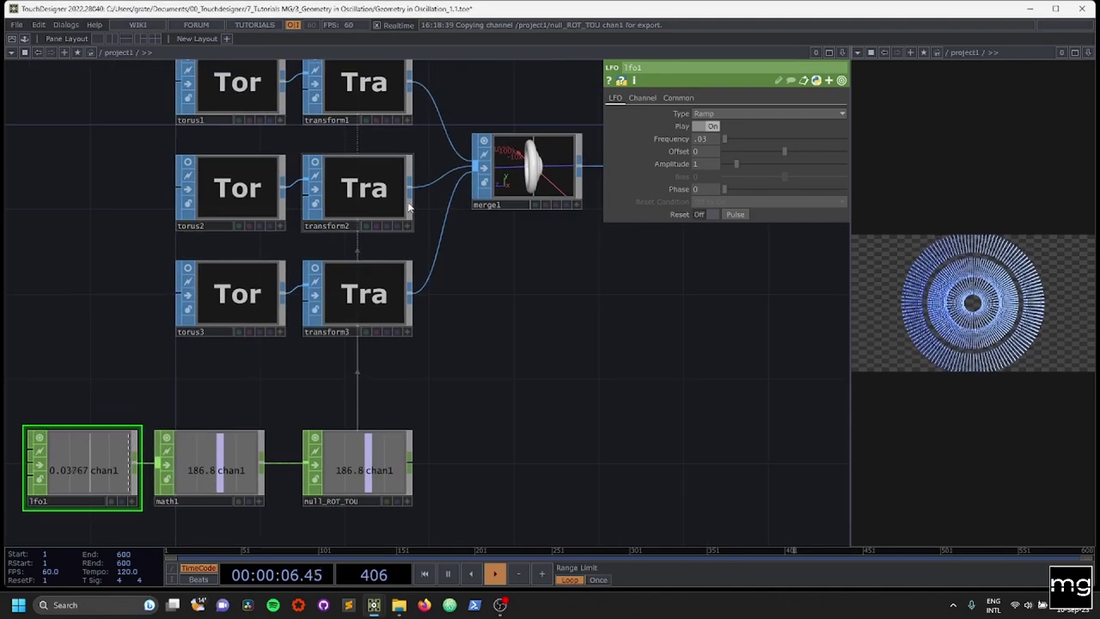
pyautogui.click(378, 89)
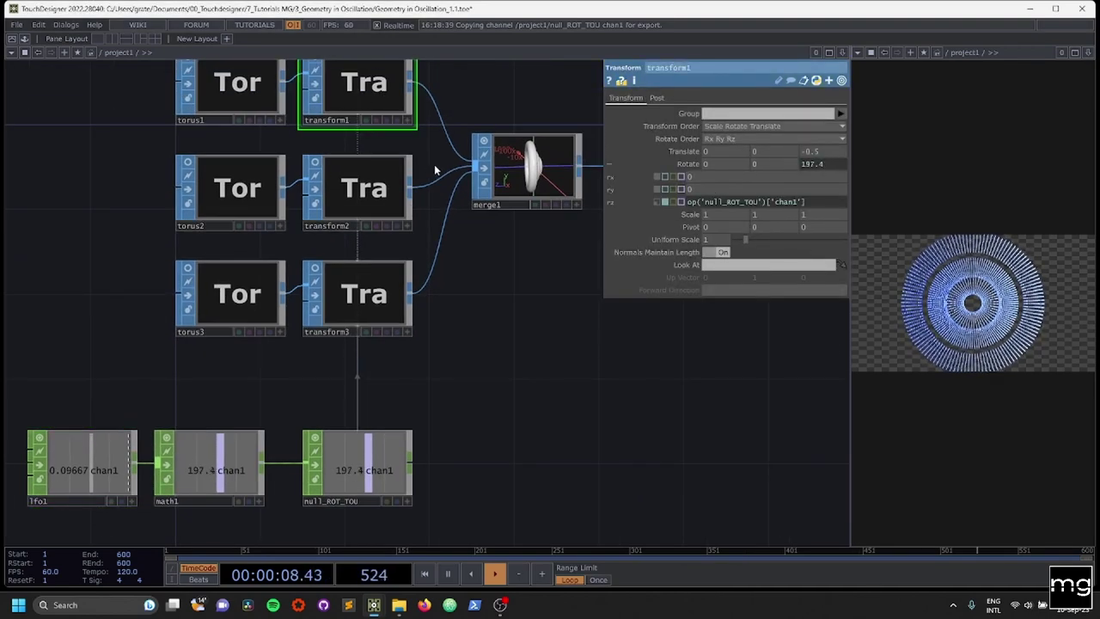
pyautogui.click(350, 194)
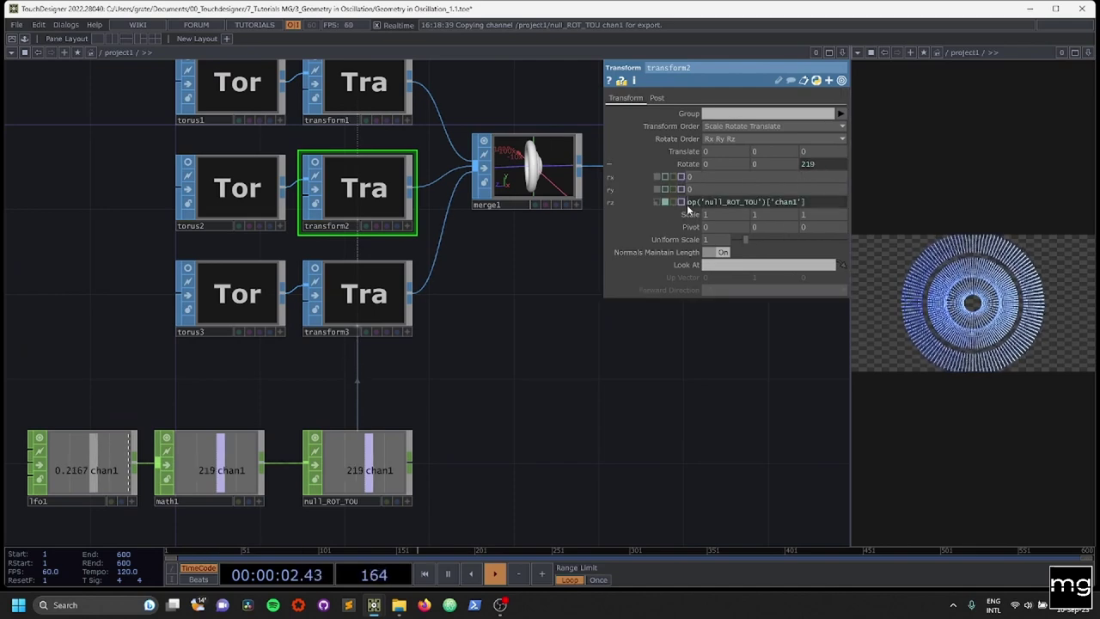
pyautogui.press('Return')
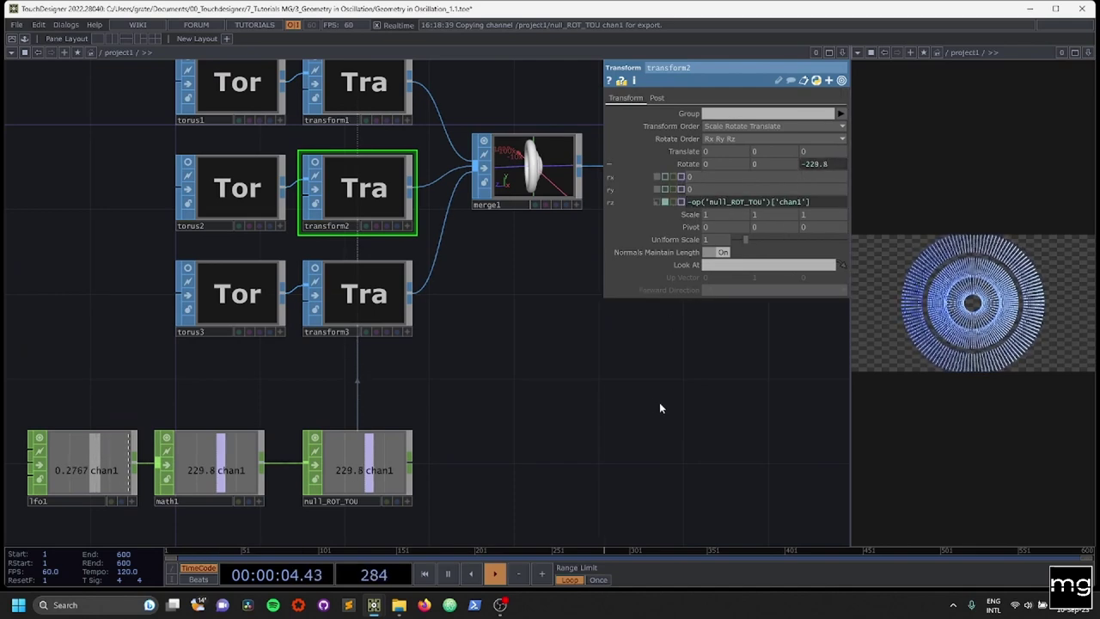
# Widen the render preview pane to enlarge the ring visual
pyautogui.moveTo(608, 423); pyautogui.dragTo(554, 257)
pyautogui.moveTo(468, 370); pyautogui.dragTo(456, 377)
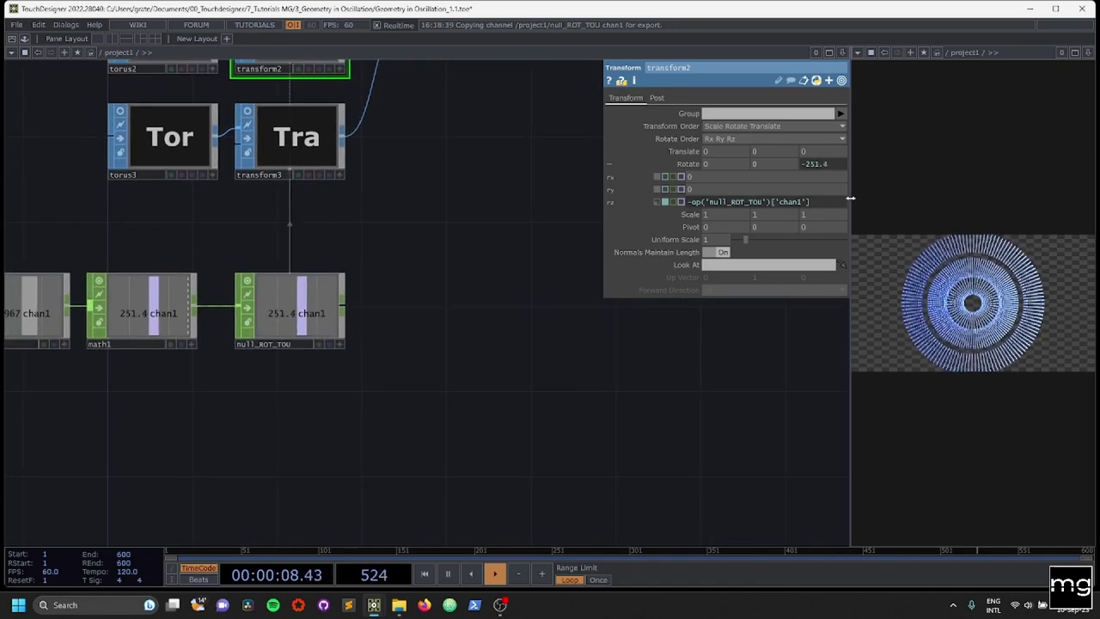
pyautogui.moveTo(852, 334); pyautogui.dragTo(724, 346)
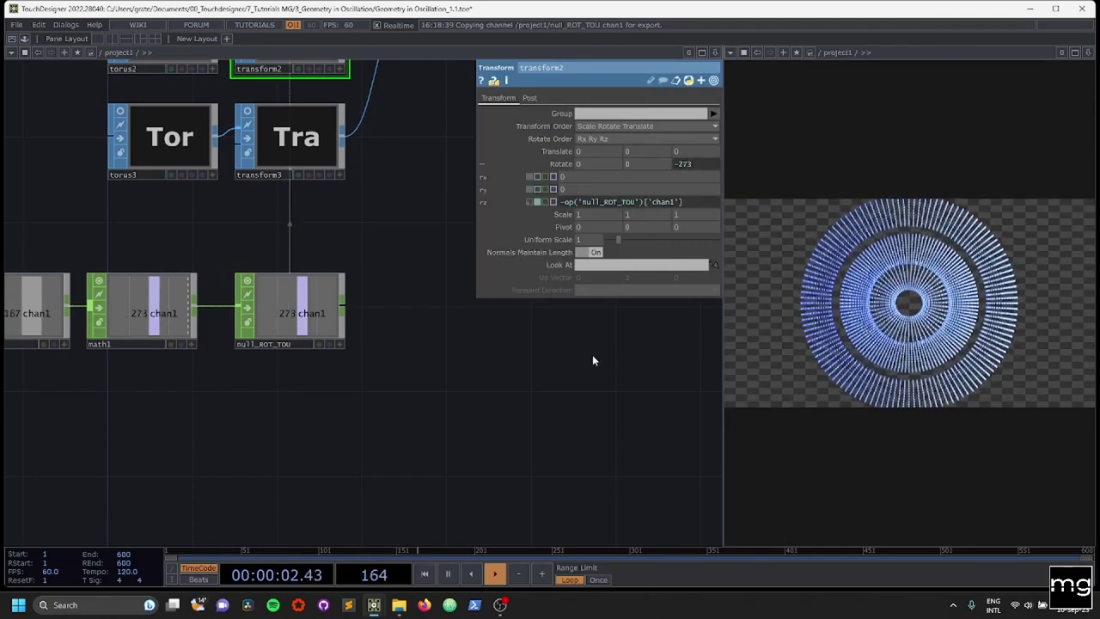
# Tidy the network by moving the torus and LFO chains lower, and shifting sphere1 and box1 down beside boolean1
pyautogui.scroll(-5, 435, 407)
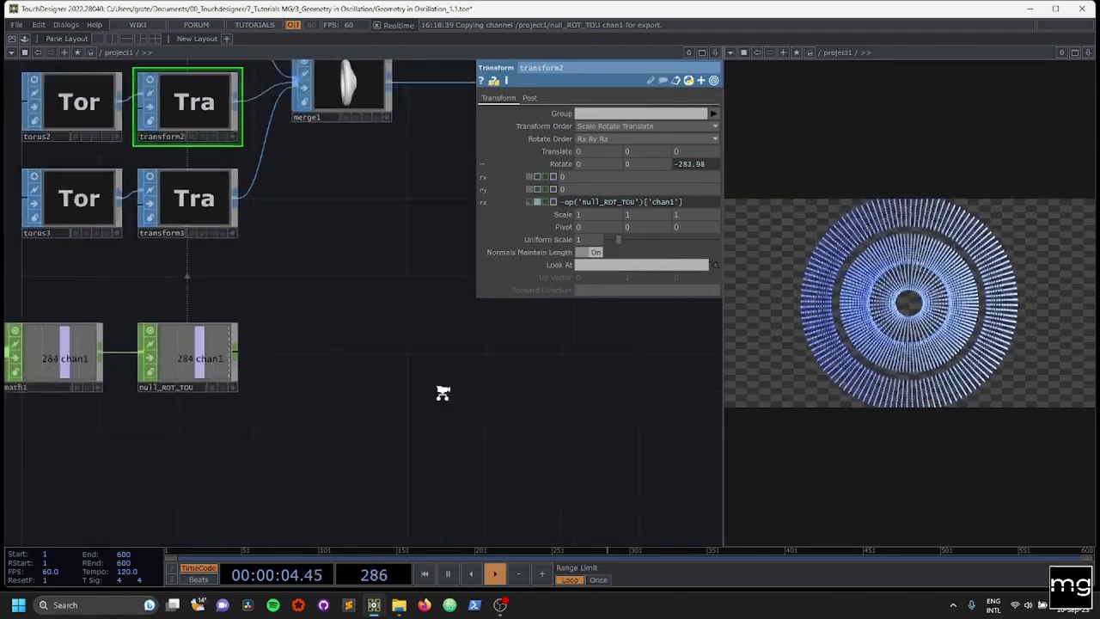
pyautogui.moveTo(393, 421); pyautogui.dragTo(136, 339, button='right')
pyautogui.scroll(5, 138, 356)
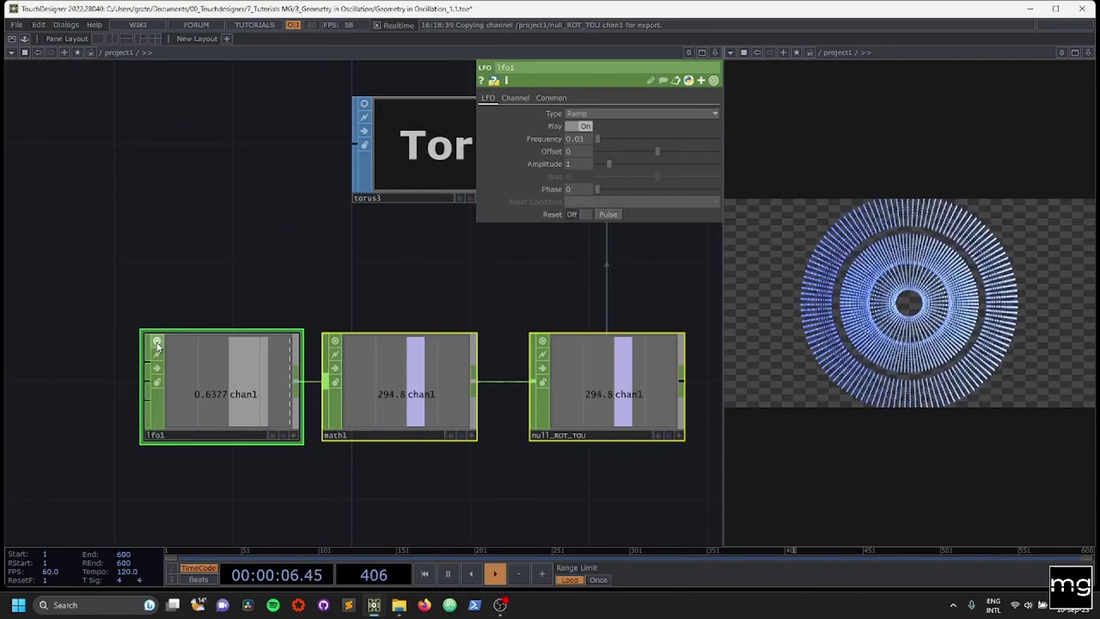
pyautogui.scroll(-5, 118, 266)
pyautogui.scroll(-5, 387, 402)
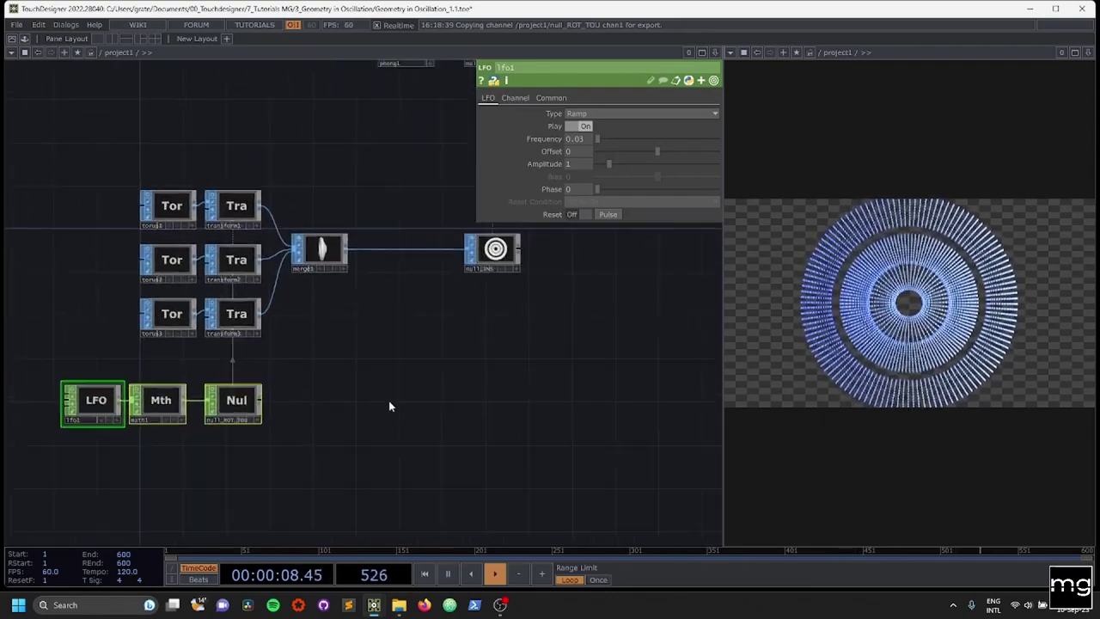
pyautogui.scroll(3, 380, 294)
pyautogui.moveTo(520, 491); pyautogui.dragTo(243, 334, button='right')
pyautogui.moveTo(322, 343); pyautogui.dragTo(315, 376)
pyautogui.click(469, 397)
pyautogui.moveTo(449, 400); pyautogui.dragTo(455, 401)
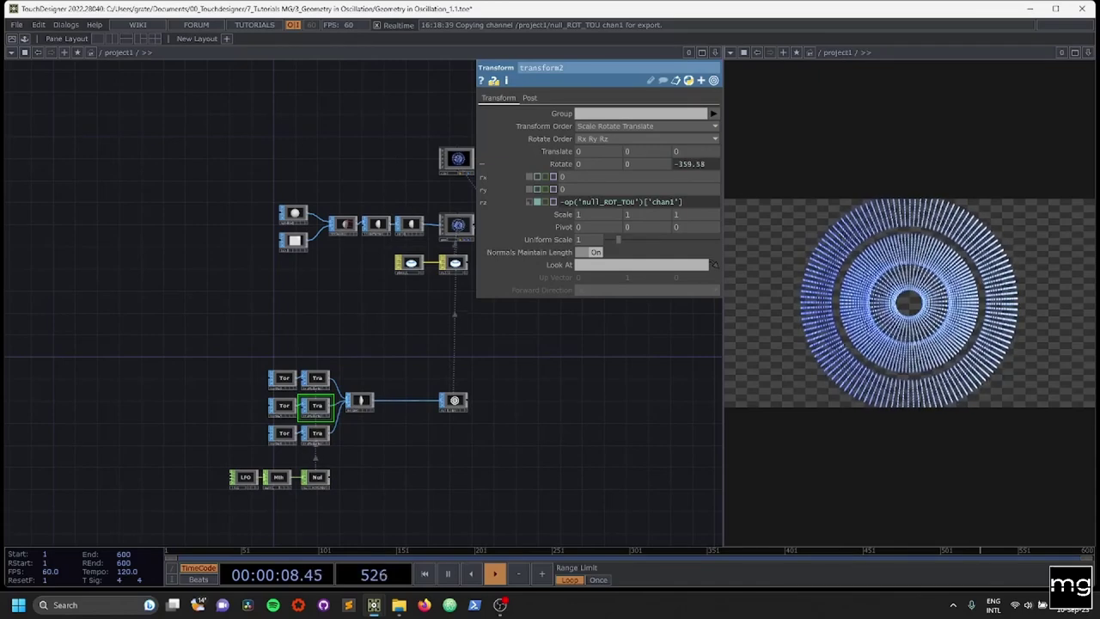
pyautogui.scroll(3, 384, 258)
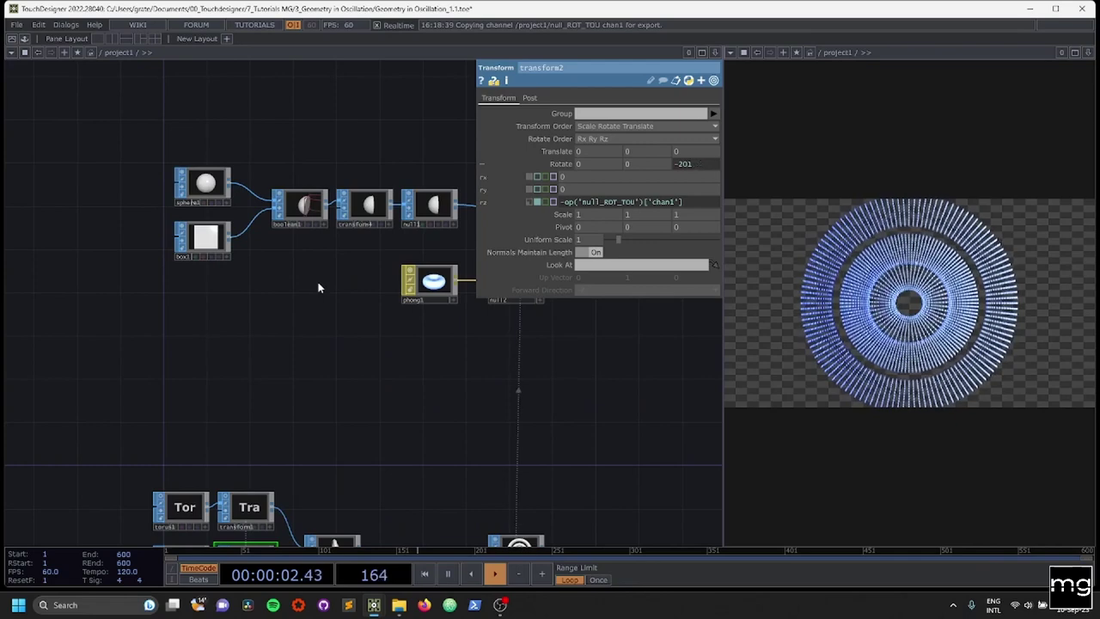
pyautogui.moveTo(206, 182); pyautogui.dragTo(206, 207)
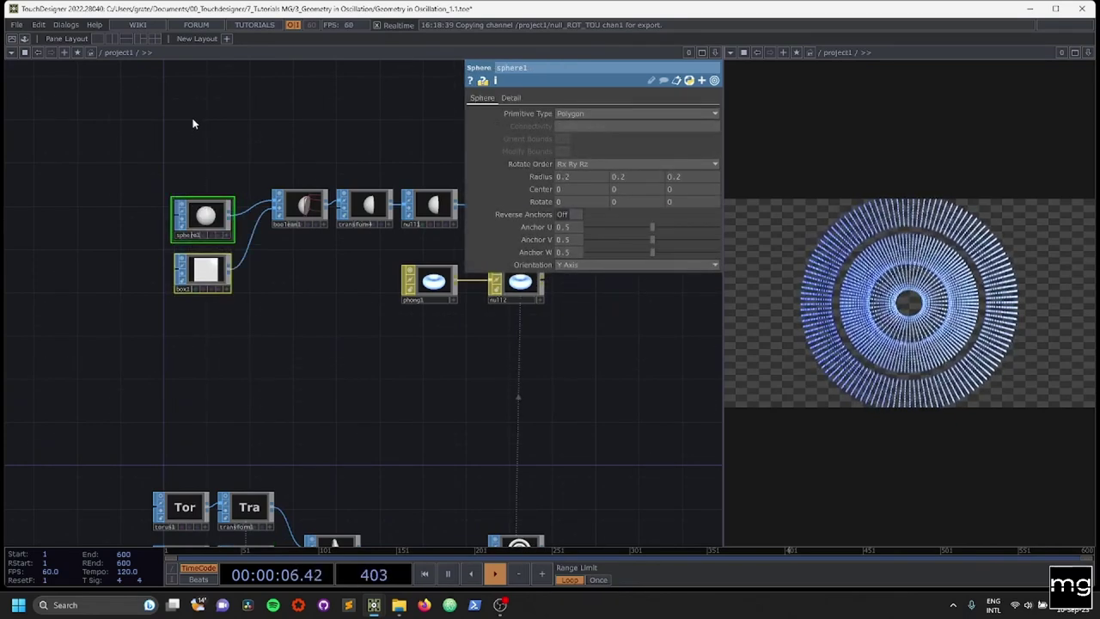
# Duplicate the LFO, Math and Null CHOP chain and place the copy above the half-sphere's SOP chain
pyautogui.scroll(-2, 153, 108)
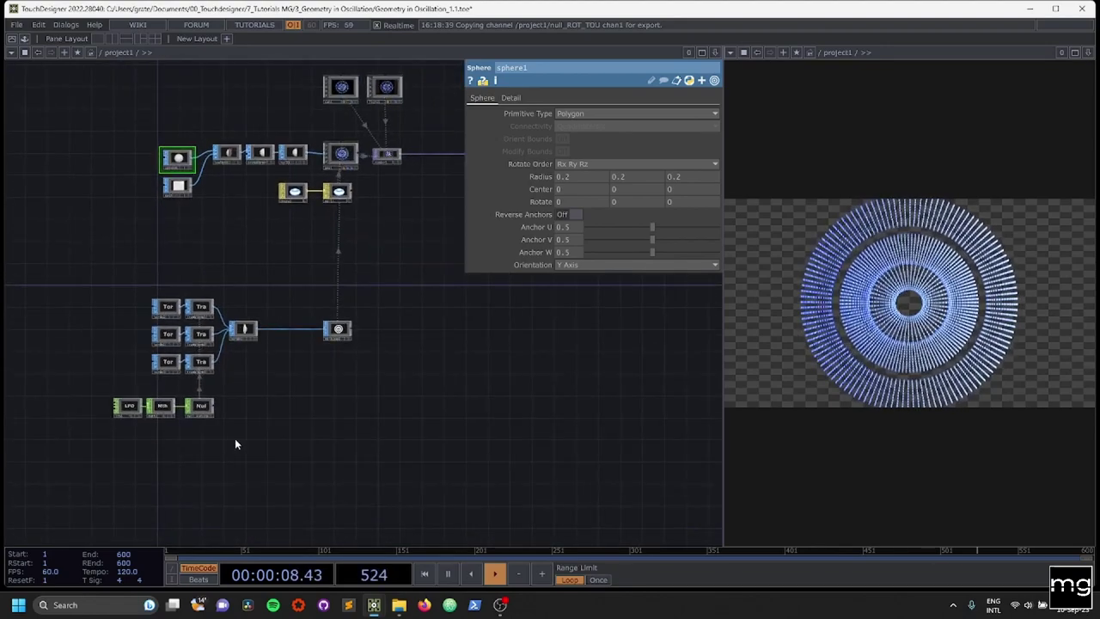
pyautogui.moveTo(50, 379); pyautogui.dragTo(50, 380)
pyautogui.hotkey('ctrl', 'v')
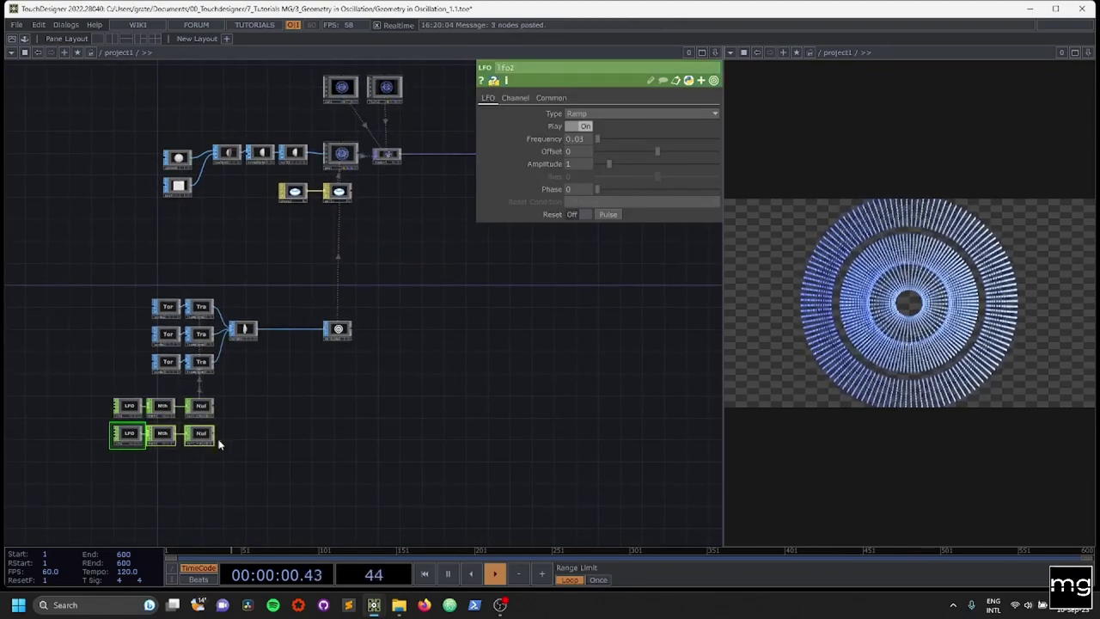
pyautogui.moveTo(206, 441); pyautogui.dragTo(229, 121)
# Rename the duplicated Null CHOP as null_ROT_INS
pyautogui.scroll(10, 228, 121)
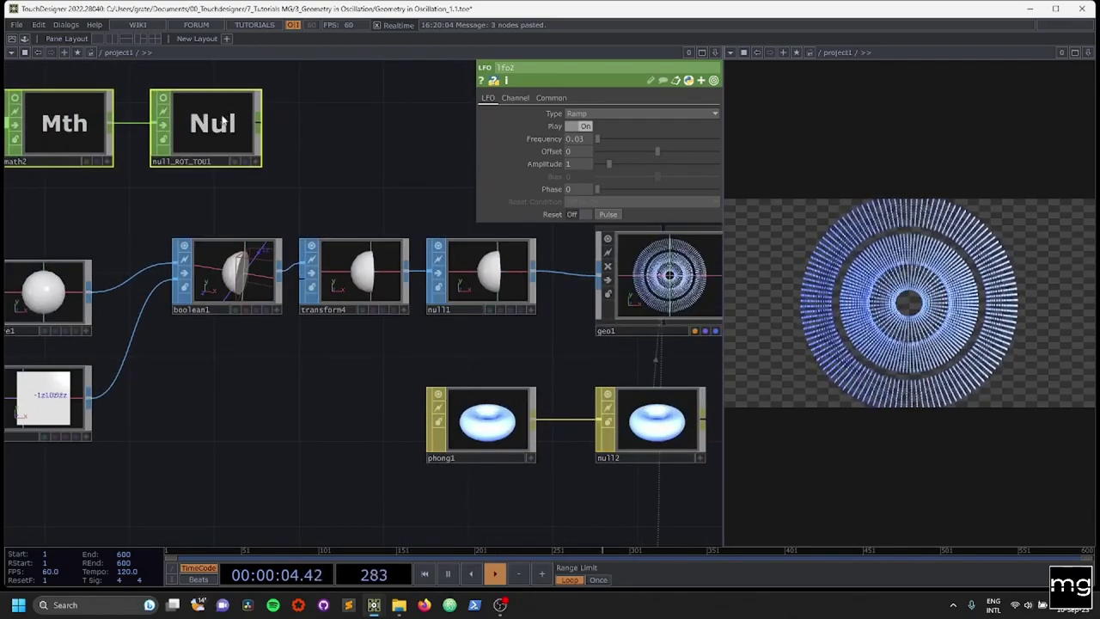
pyautogui.scroll(-5, 213, 135)
pyautogui.scroll(6, 198, 167)
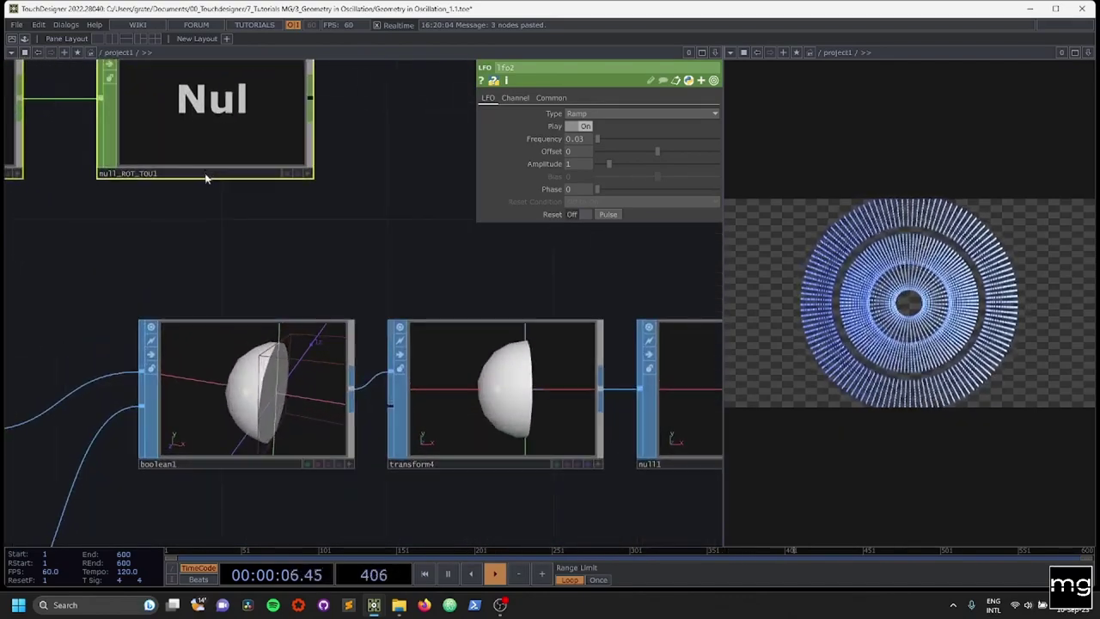
pyautogui.click(206, 174)
pyautogui.press('BackSpace')
pyautogui.press('BackSpace')
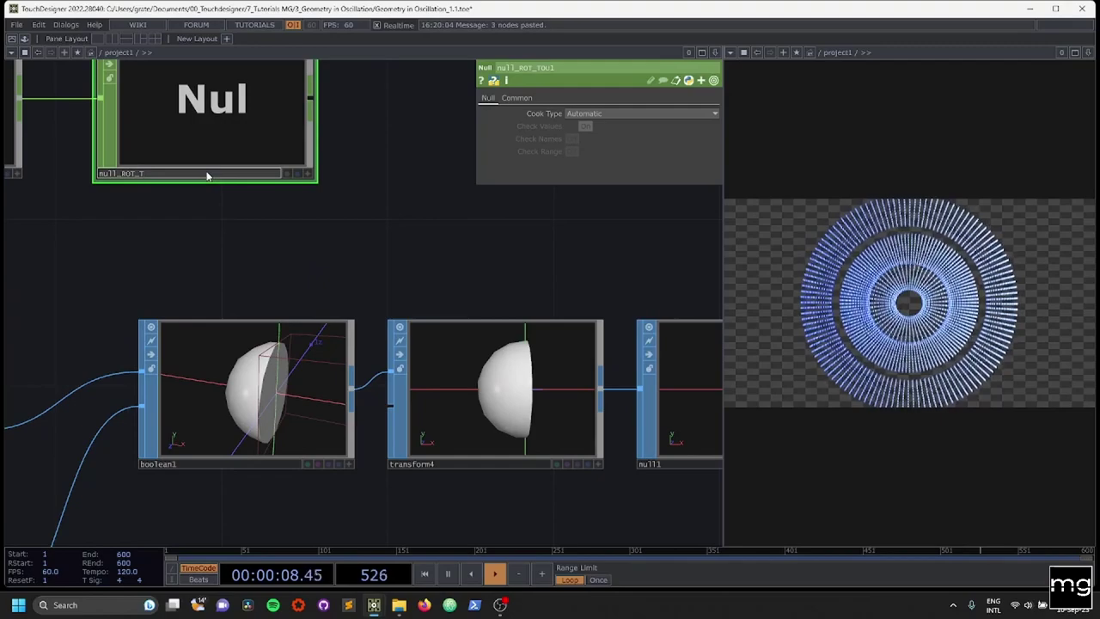
pyautogui.write('INS')
pyautogui.press('Return')
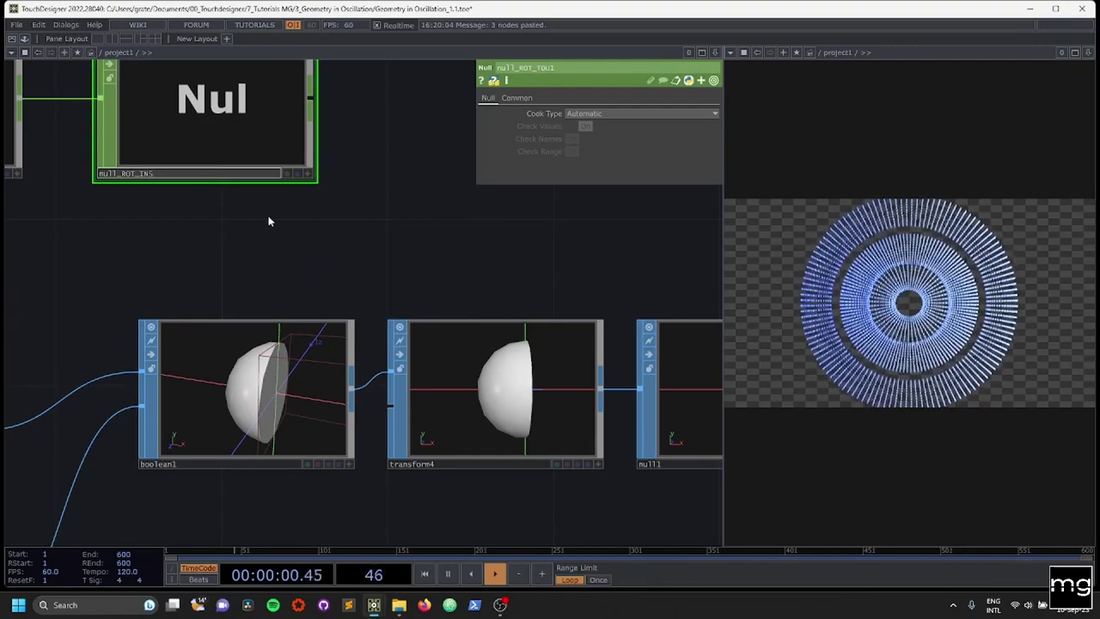
# Shift the duplicated LFO, Math and Null chain so that null_ROT_INS sits directly above transform4
pyautogui.scroll(-4, 312, 218)
pyautogui.scroll(-3, 420, 213)
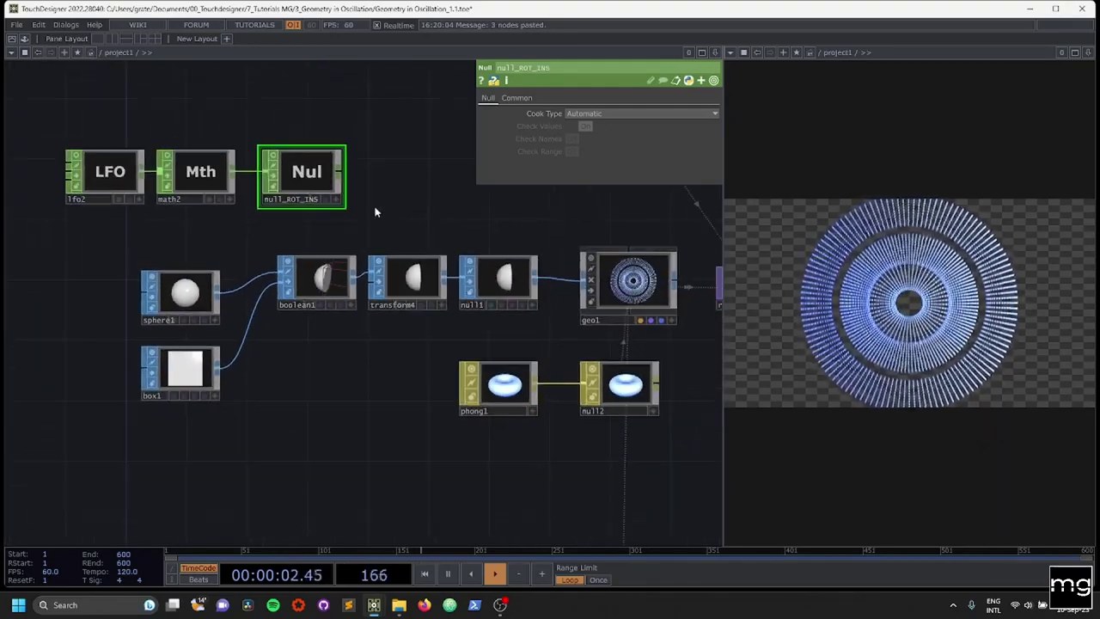
pyautogui.moveTo(268, 176); pyautogui.dragTo(373, 178)
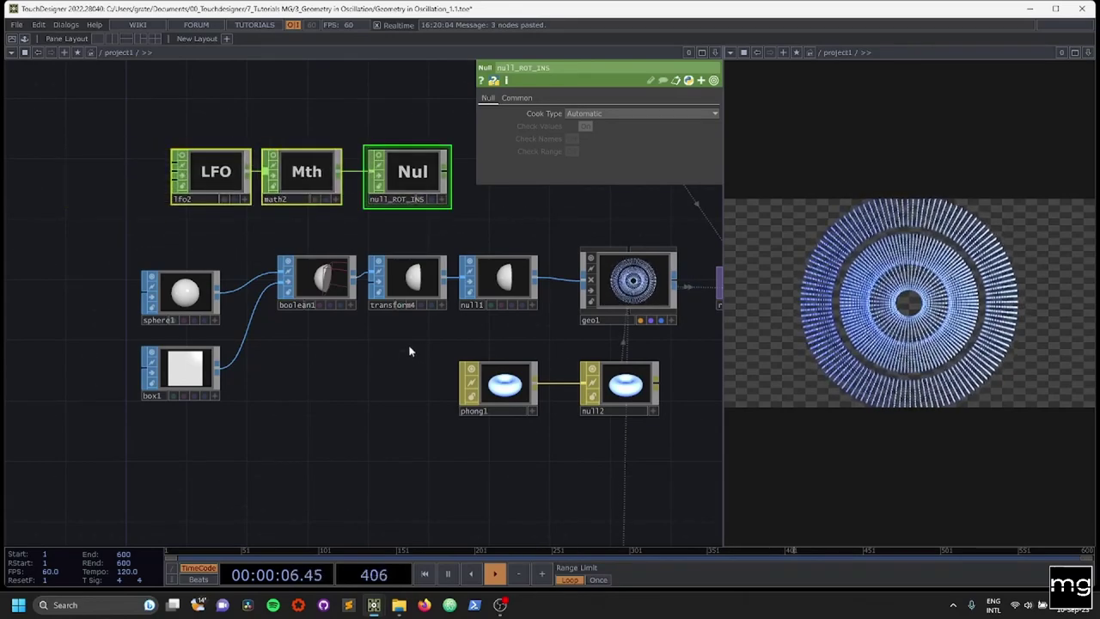
pyautogui.scroll(3, 410, 352)
pyautogui.scroll(-3, 398, 213)
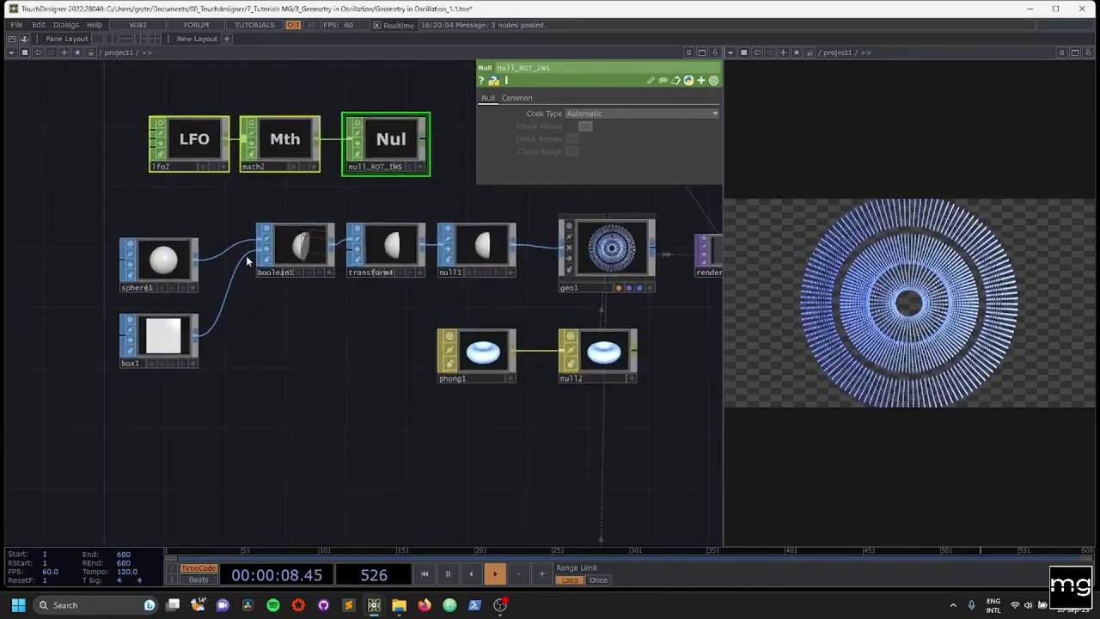
# Set the frequency of lfo2 to 0.08
pyautogui.scroll(2, 192, 142)
pyautogui.click(188, 123)
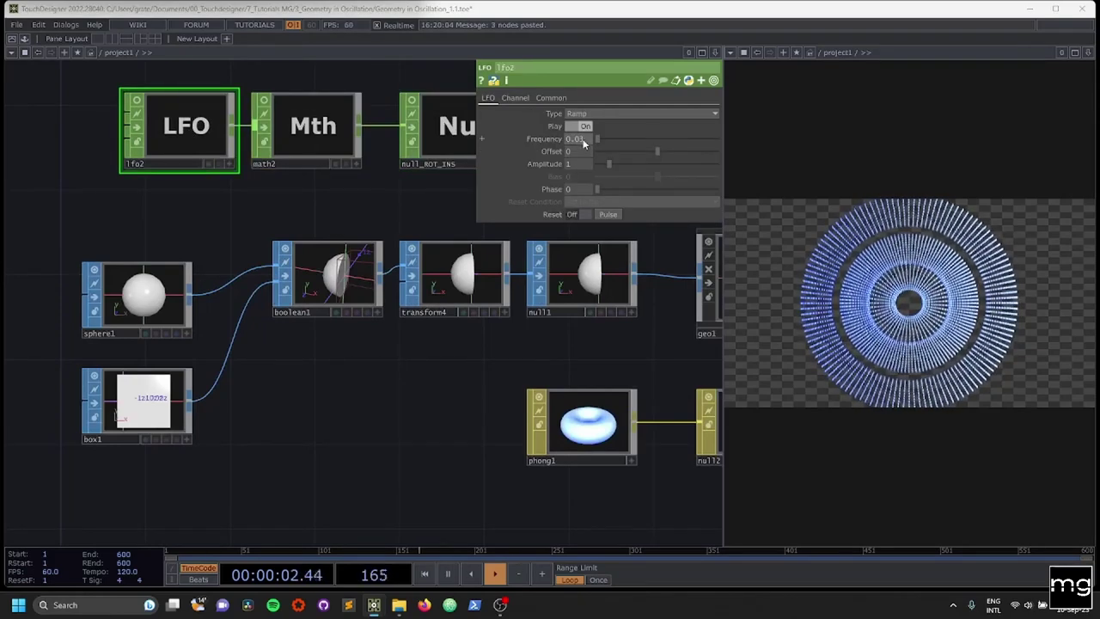
pyautogui.write('8')
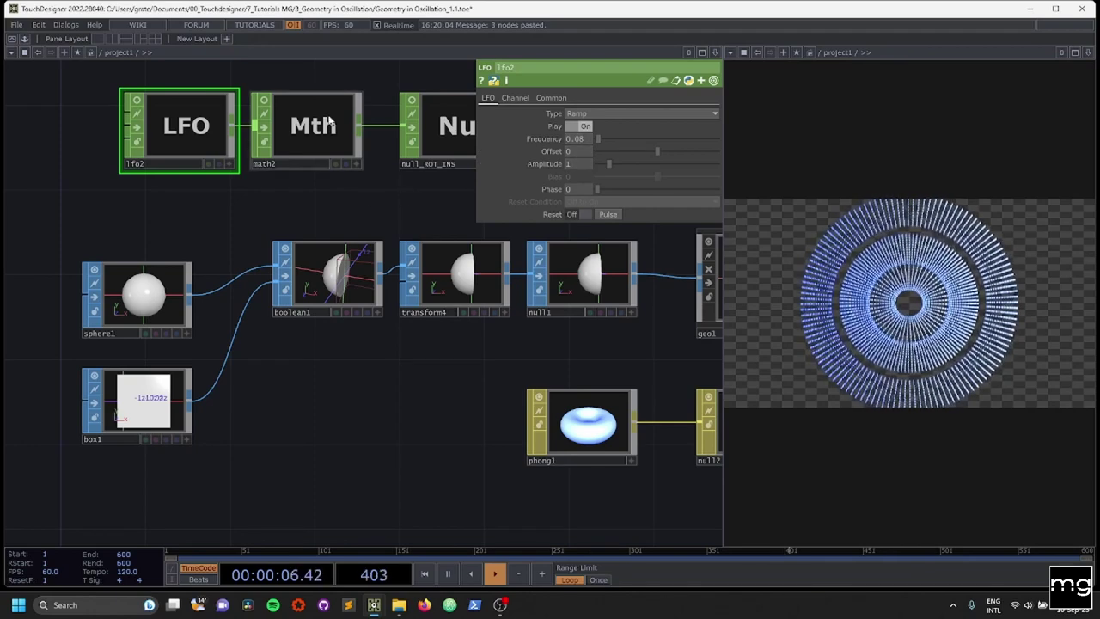
# Set math2's To Range to run from -120 to -60
pyautogui.click(321, 123)
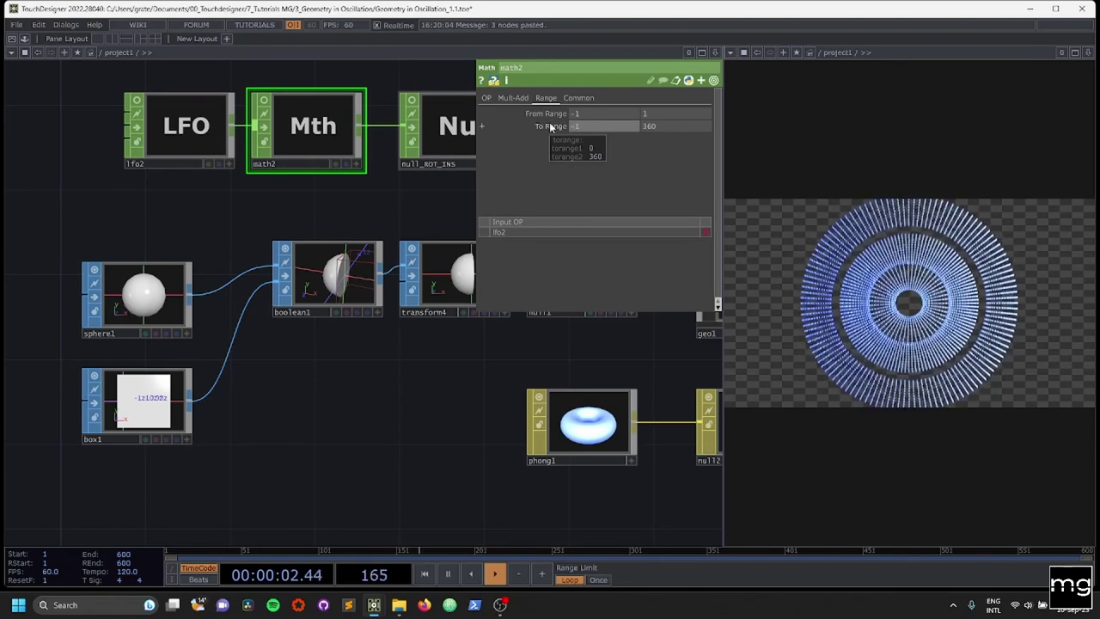
pyautogui.write('-120')
pyautogui.press('Return')
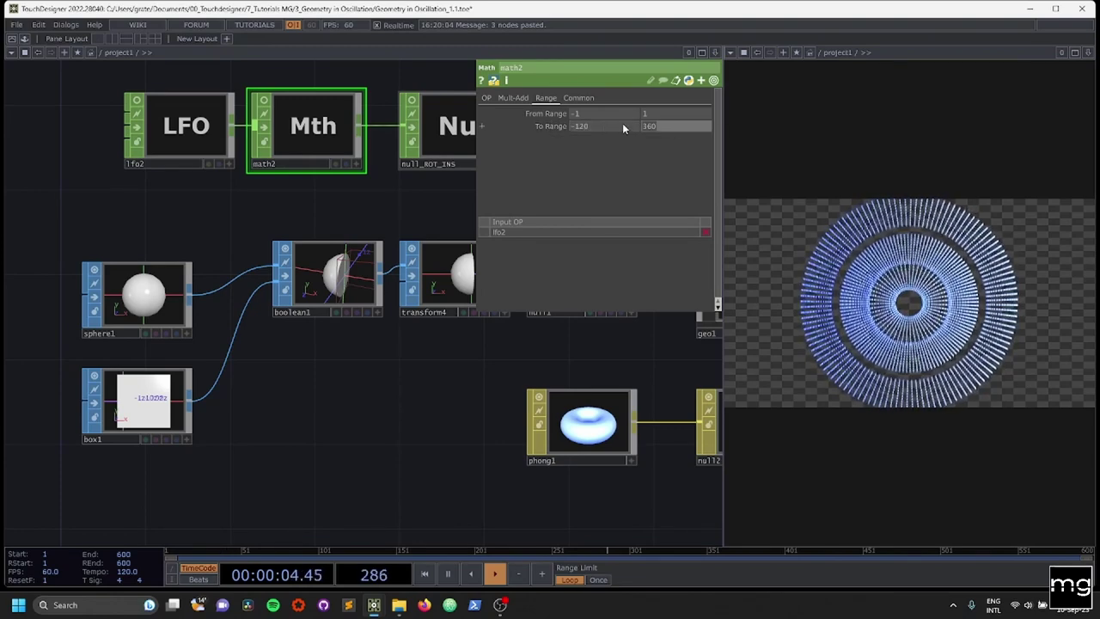
pyautogui.write('-60')
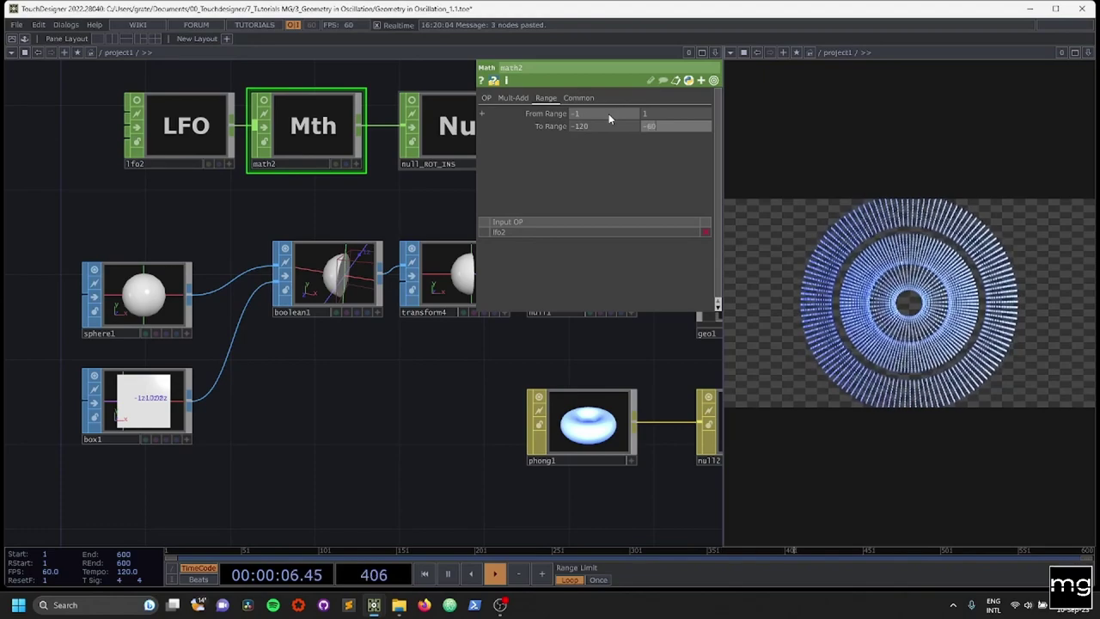
pyautogui.press('Return')
# Drive transform4's Y rotation with a reference to chan1 of null_ROT_INS
pyautogui.moveTo(415, 395); pyautogui.dragTo(277, 393)
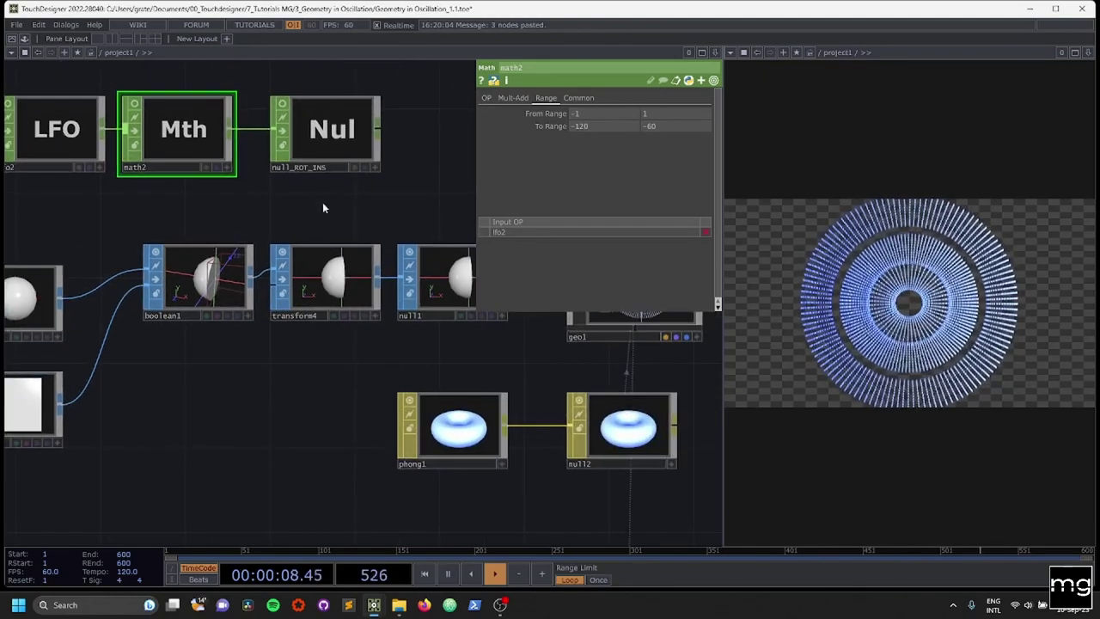
pyautogui.click(327, 148)
pyautogui.click(343, 275)
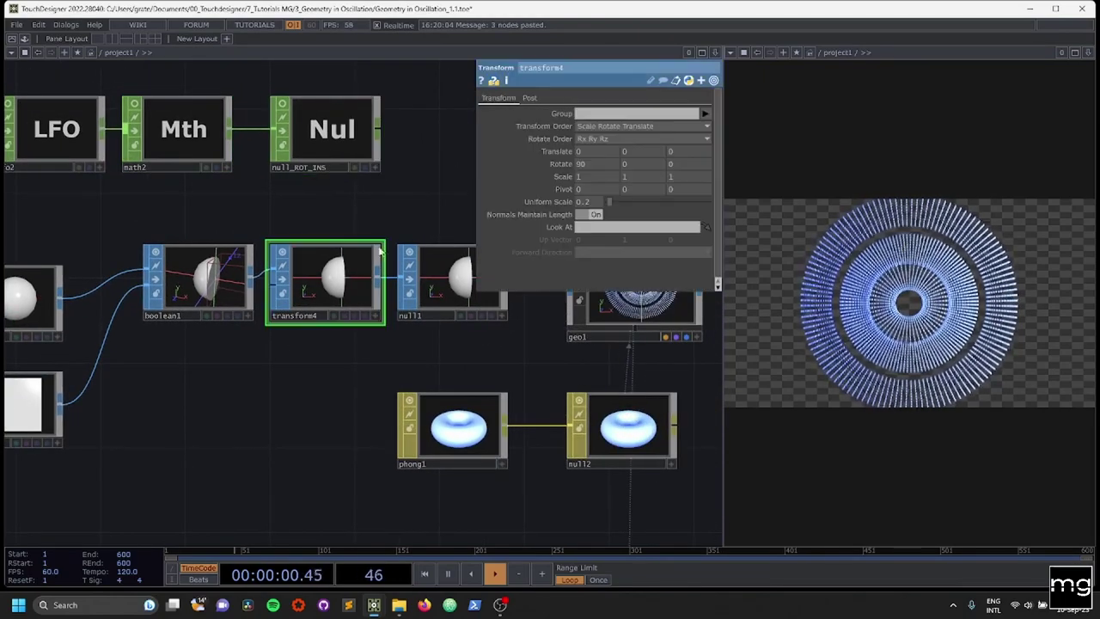
pyautogui.click(376, 167)
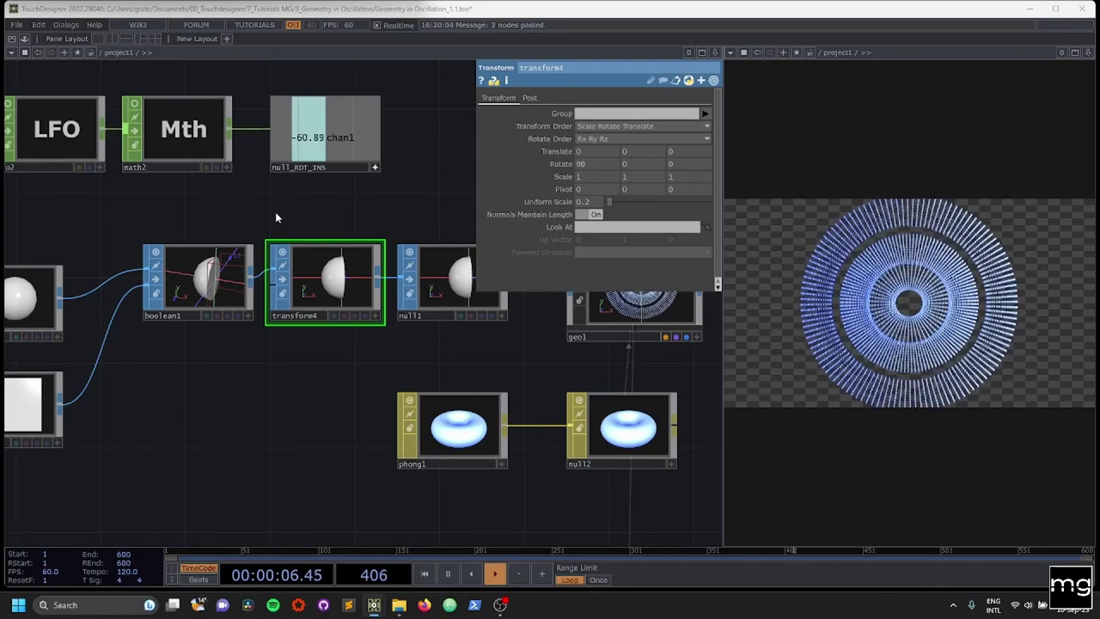
pyautogui.moveTo(330, 136); pyautogui.dragTo(631, 164)
pyautogui.click(625, 161)
pyautogui.click(560, 163)
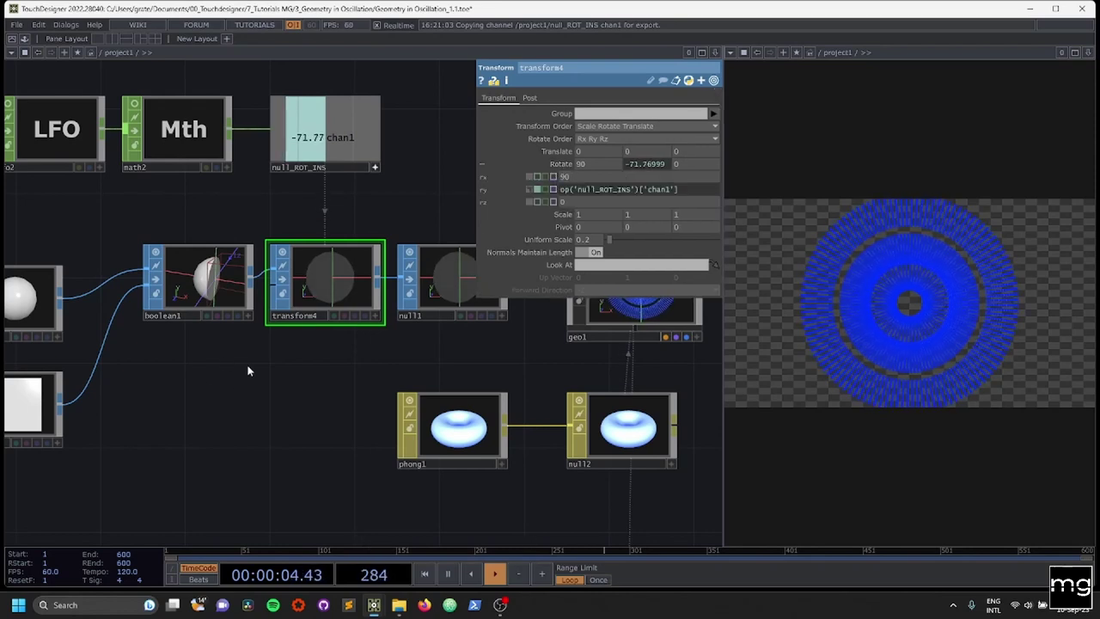
pyautogui.click(374, 166)
# Save the project and insert an SSAO TOP directly after render1
pyautogui.scroll(-2, 288, 370)
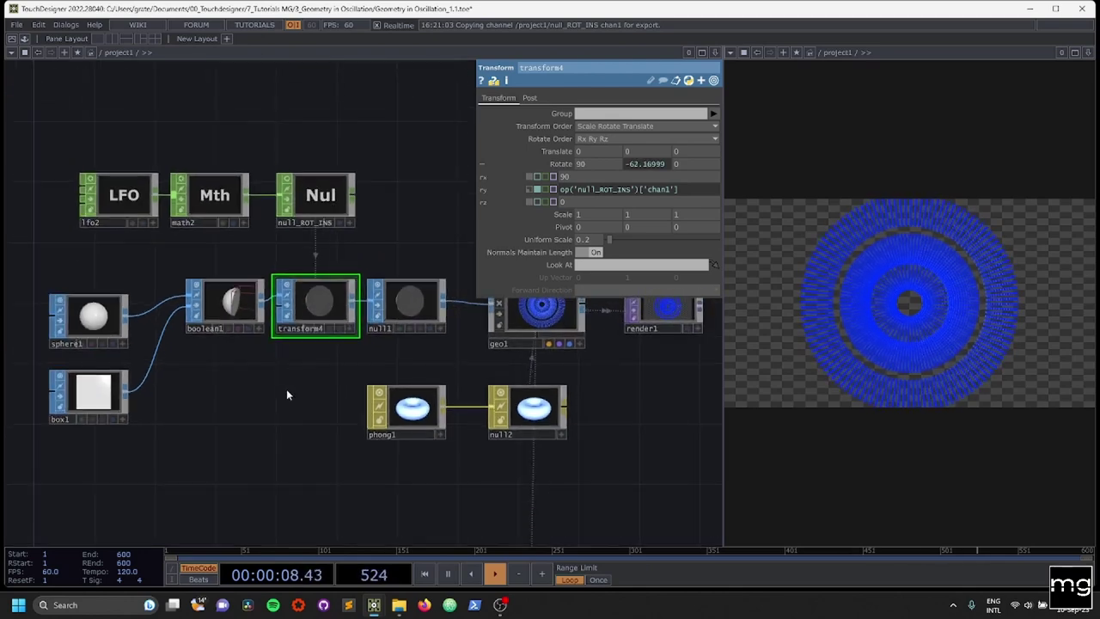
pyautogui.scroll(-2, 286, 389)
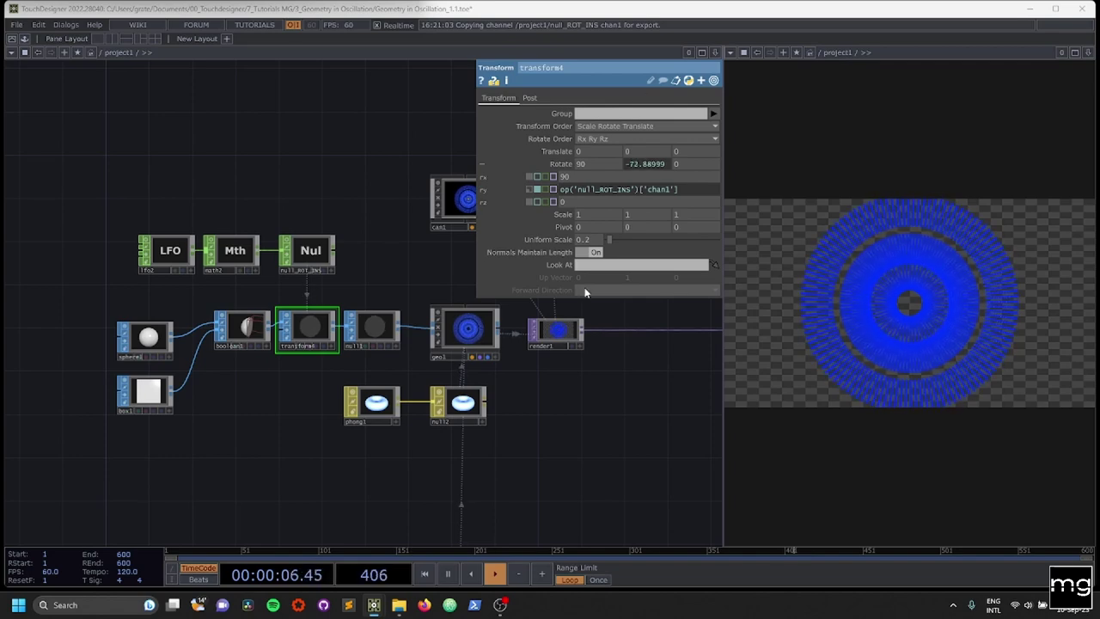
pyautogui.moveTo(636, 378); pyautogui.dragTo(287, 307)
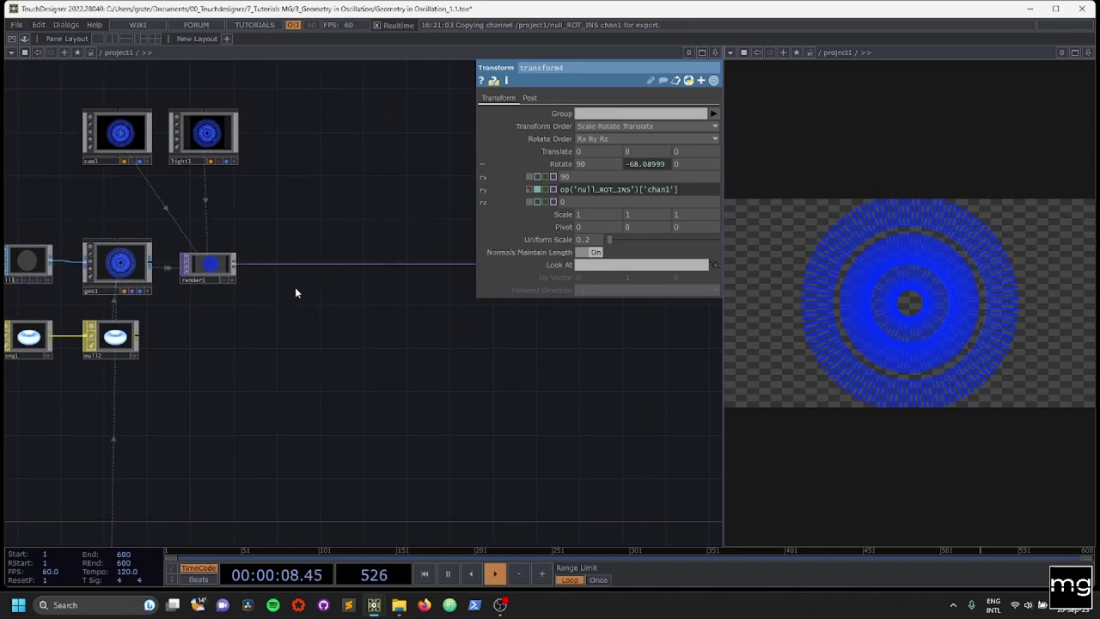
pyautogui.rightClick(289, 265)
pyautogui.hotkey('ctrl', 's')
pyautogui.press('Tab')
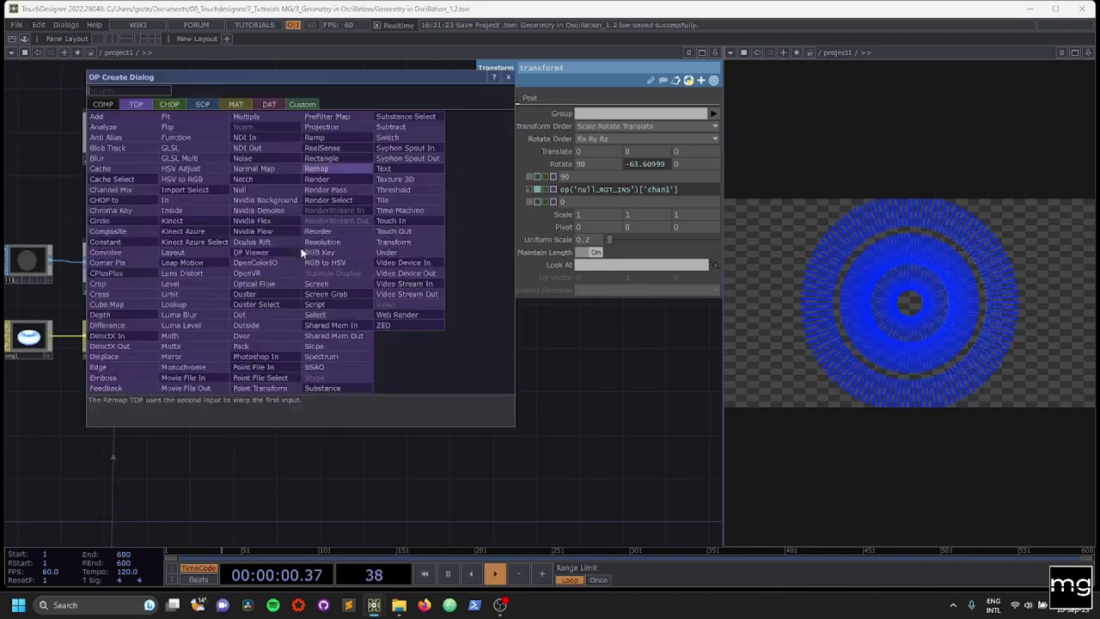
pyautogui.click(320, 368)
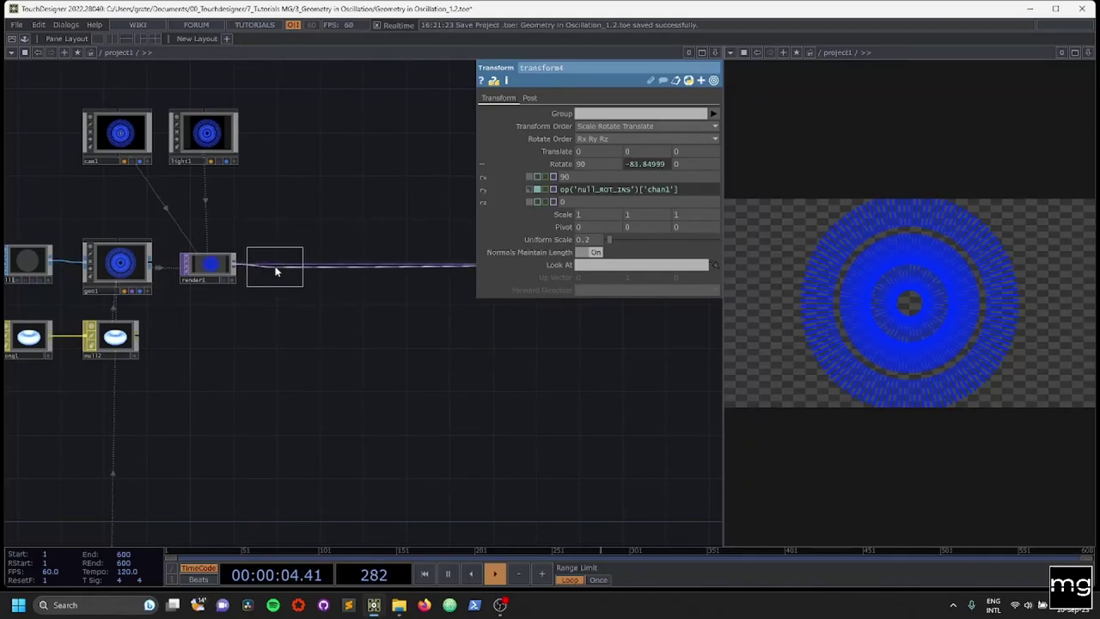
pyautogui.click(275, 271)
# Set ssao1's Sample Directions to 20, Sample Steps to 40 and Surface Avoid Angle to 70
pyautogui.scroll(5, 282, 275)
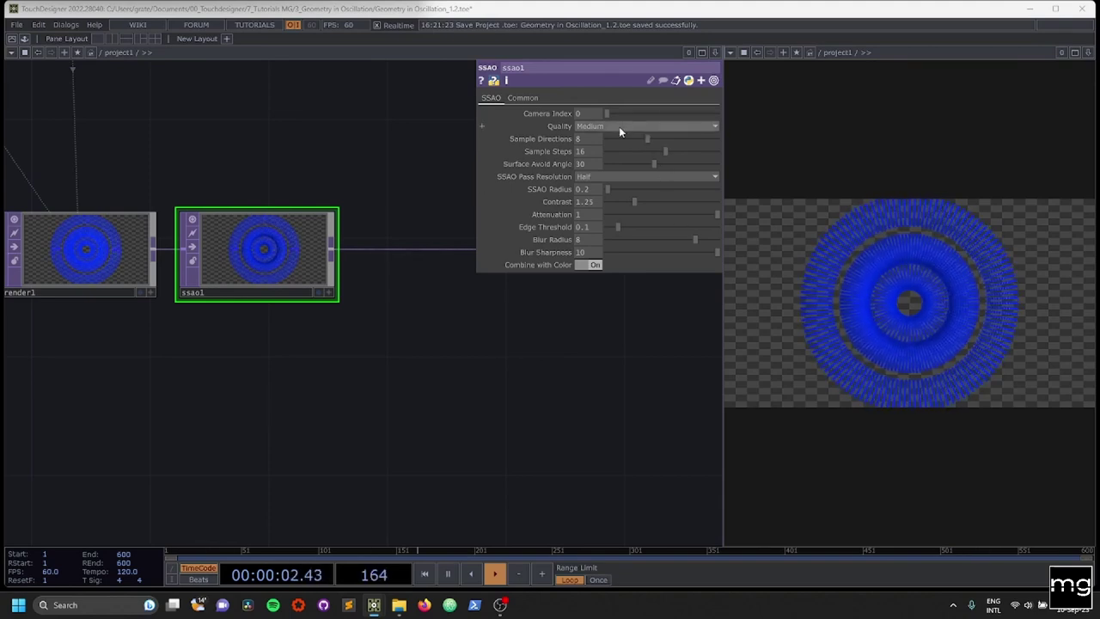
pyautogui.moveTo(591, 139); pyautogui.dragTo(553, 136)
pyautogui.write('20')
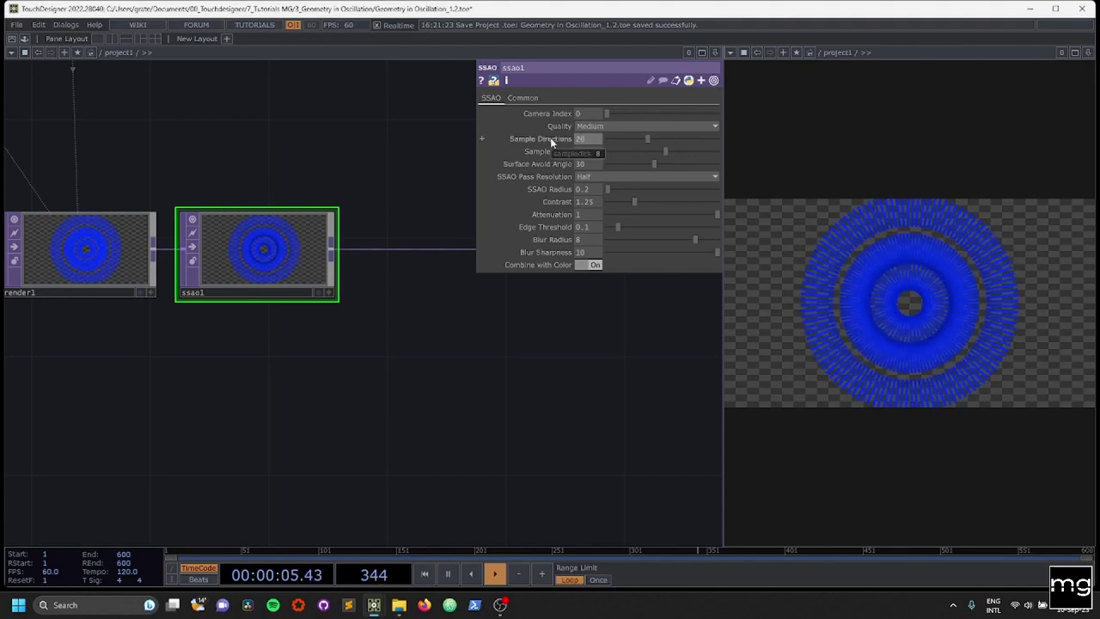
pyautogui.click(495, 371)
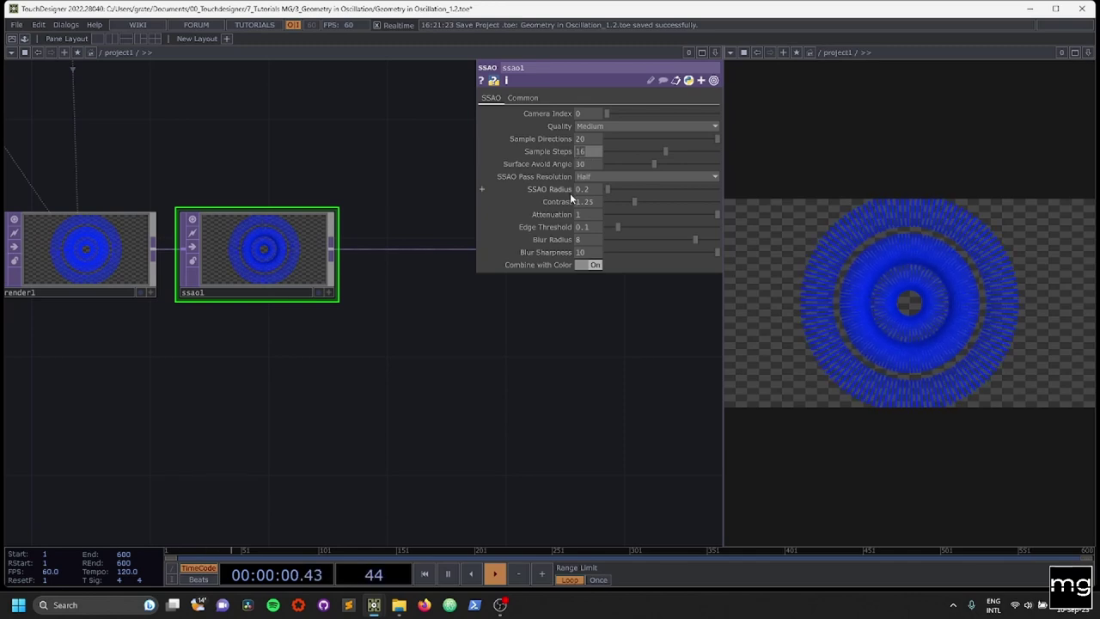
pyautogui.write('40')
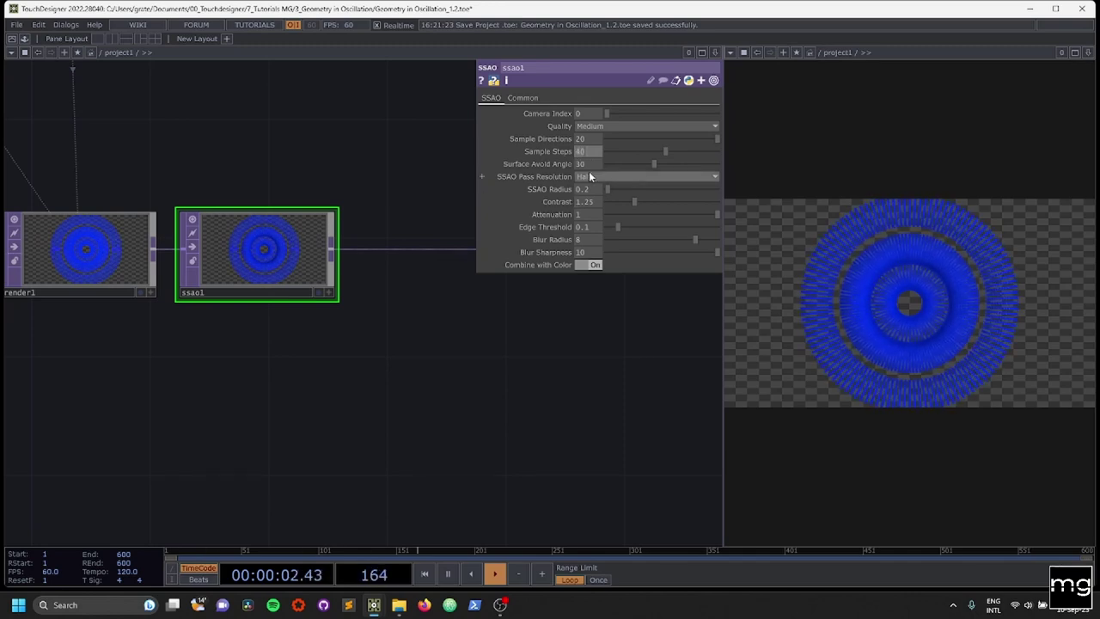
pyautogui.press('Return')
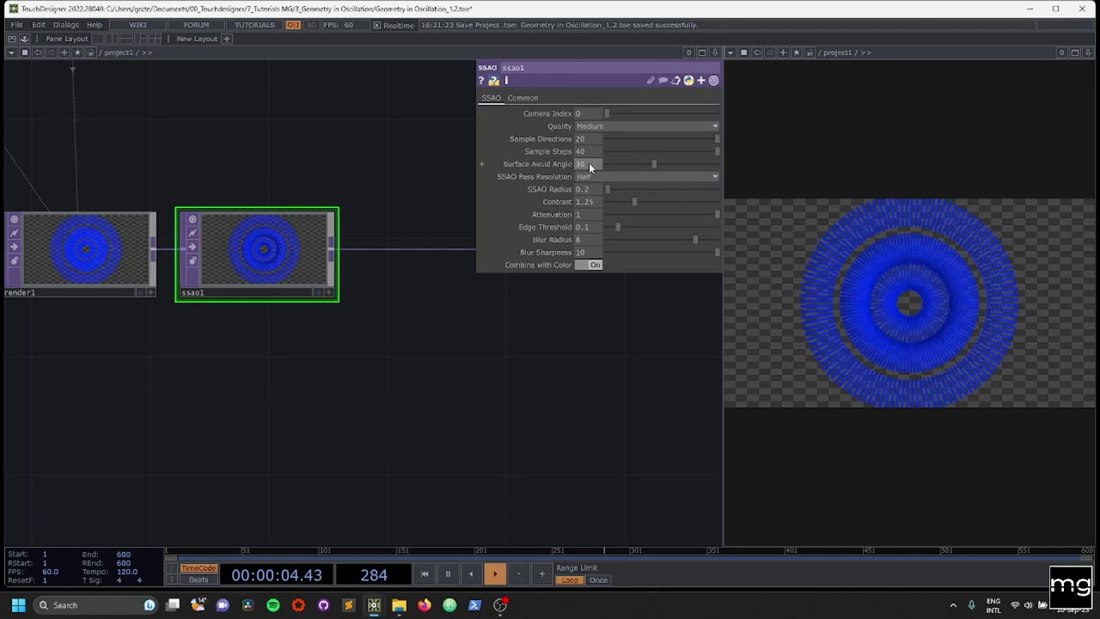
pyautogui.write('70')
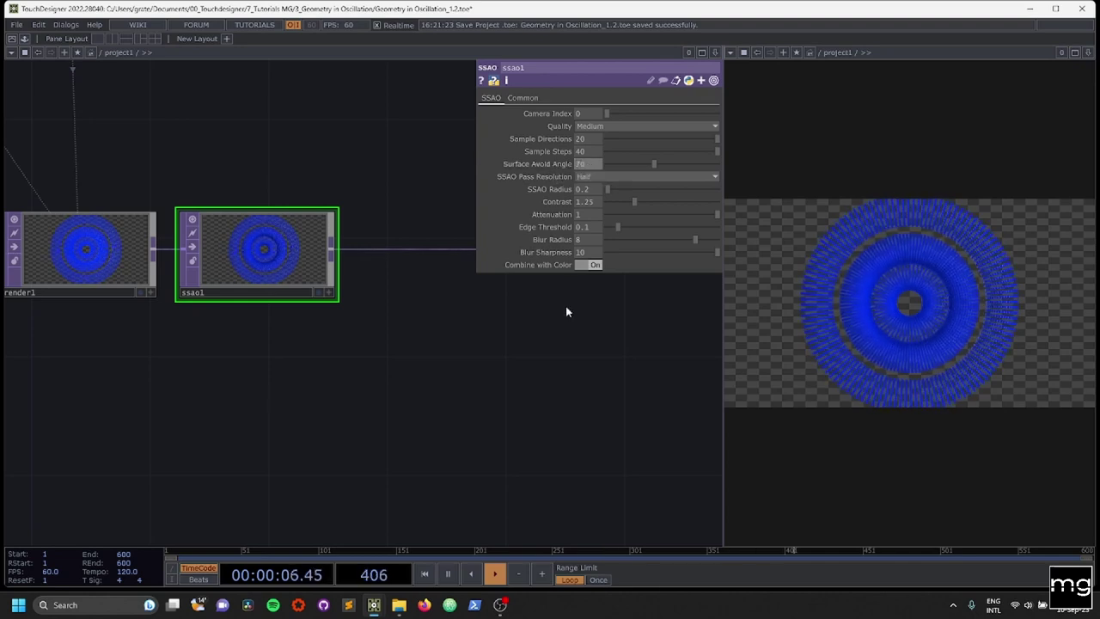
# Set ssao1's SSAO Pass Resolution to Full and its SSAO Radius to 0.3
pyautogui.press('Return')
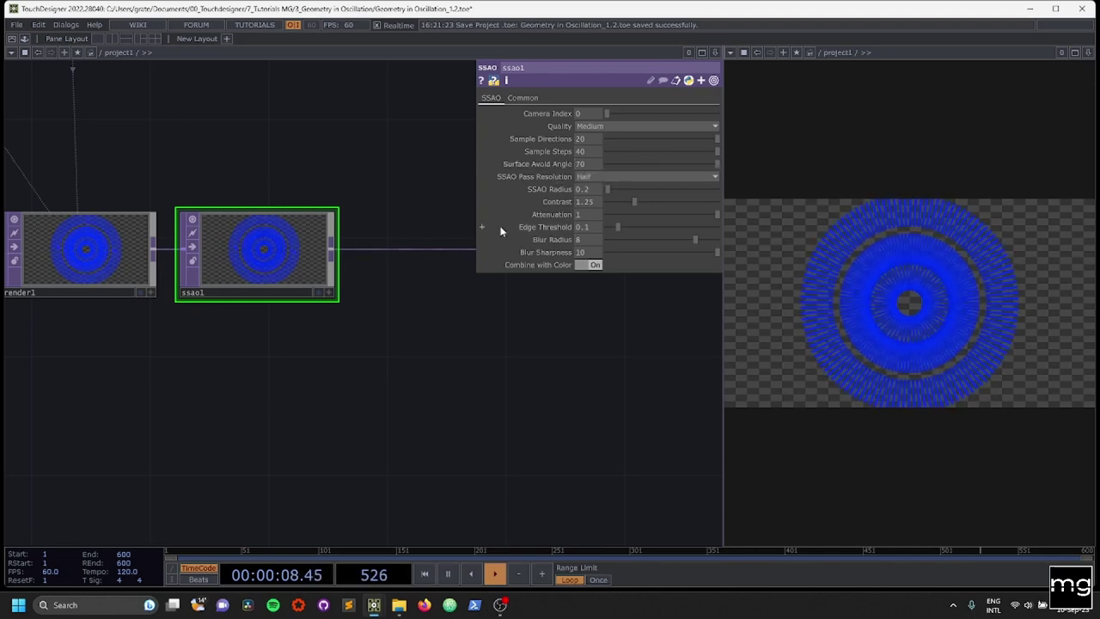
pyautogui.click(611, 178)
pyautogui.click(600, 189)
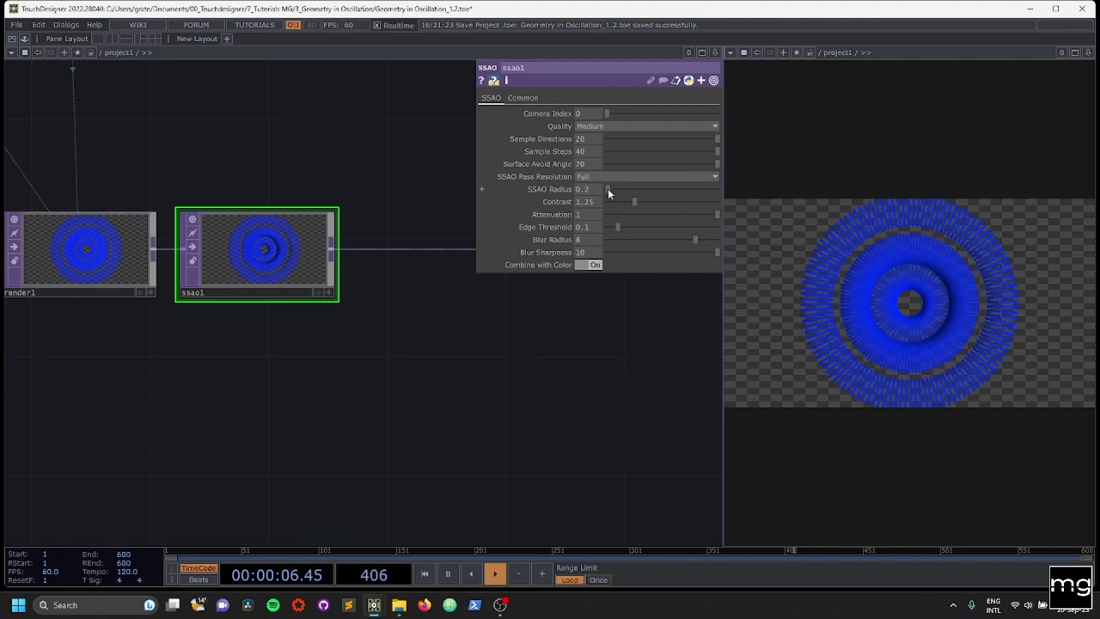
pyautogui.moveTo(611, 193); pyautogui.dragTo(609, 194)
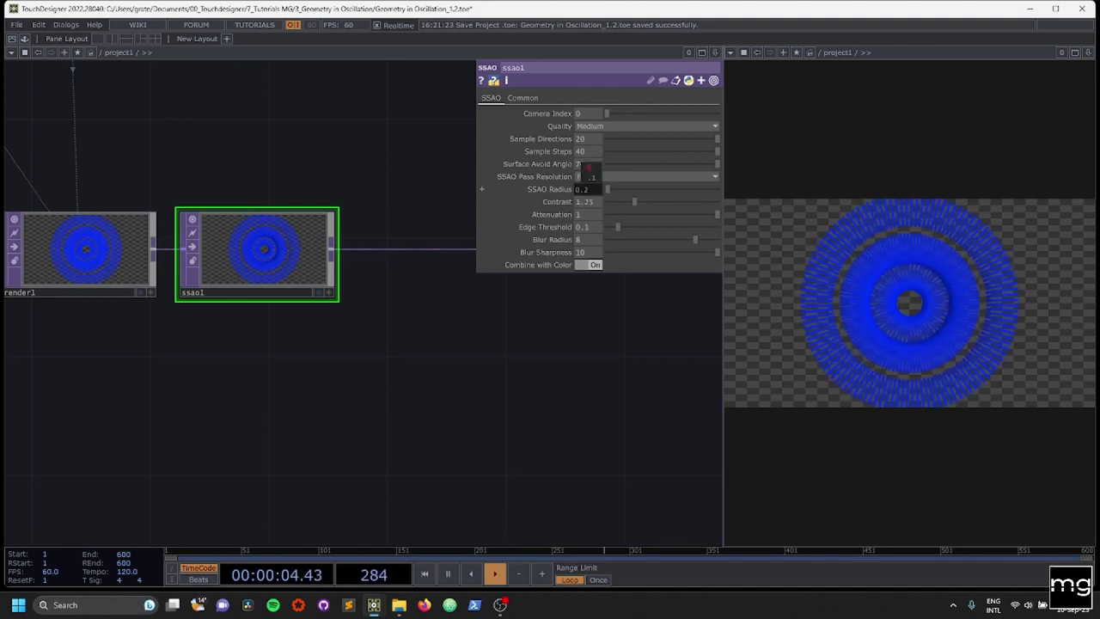
pyautogui.moveTo(591, 177); pyautogui.dragTo(594, 196, button='middle')
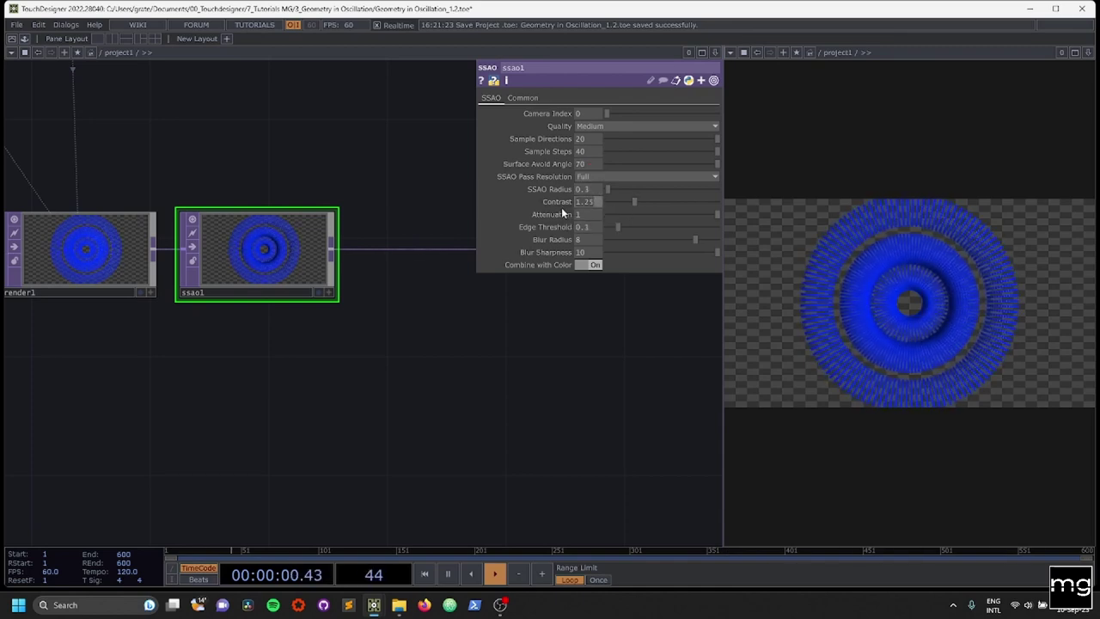
# Set ssao1's Contrast to 5 and its Blur Radius to about 8.62
pyautogui.write('5')
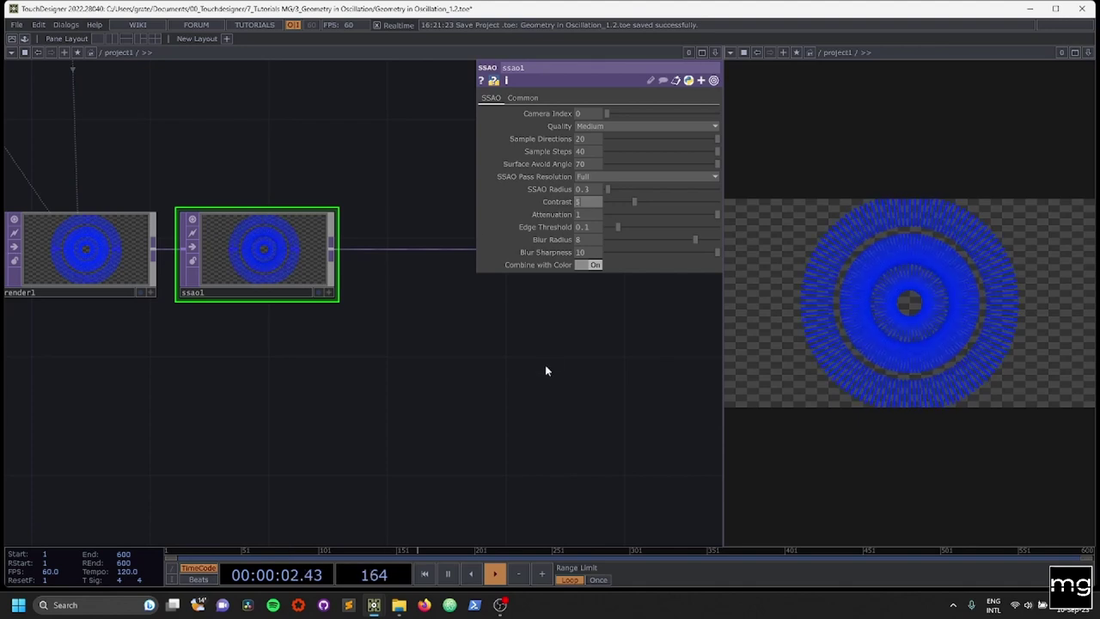
pyautogui.press('Return')
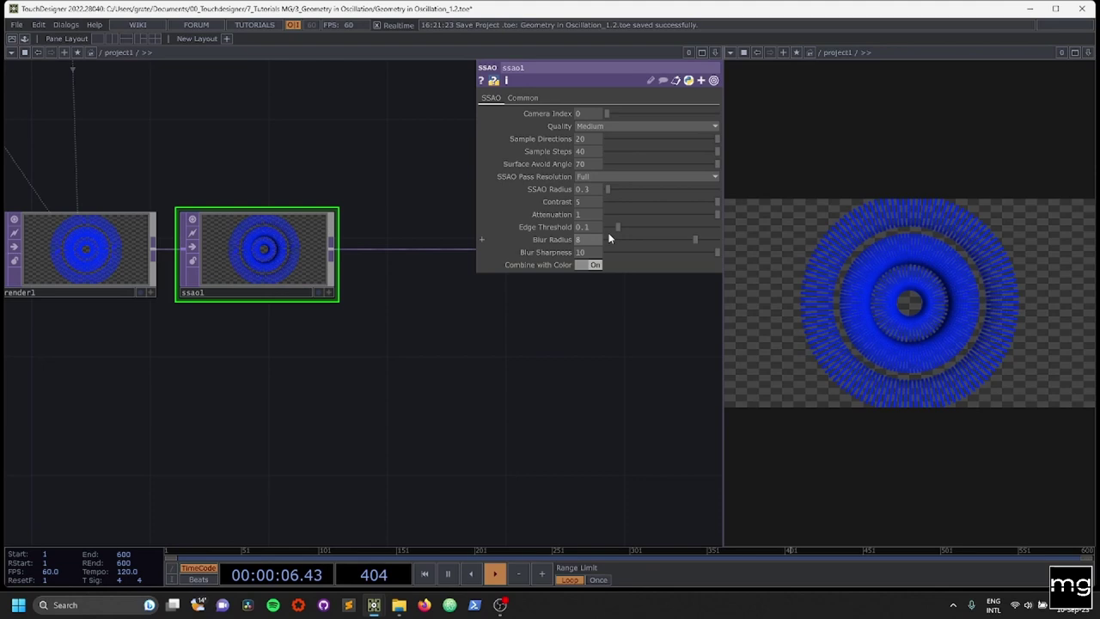
pyautogui.moveTo(695, 240); pyautogui.dragTo(705, 244)
# Reduce the Dimmer of light1 to about 0.83
pyautogui.moveTo(499, 399); pyautogui.dragTo(463, 375)
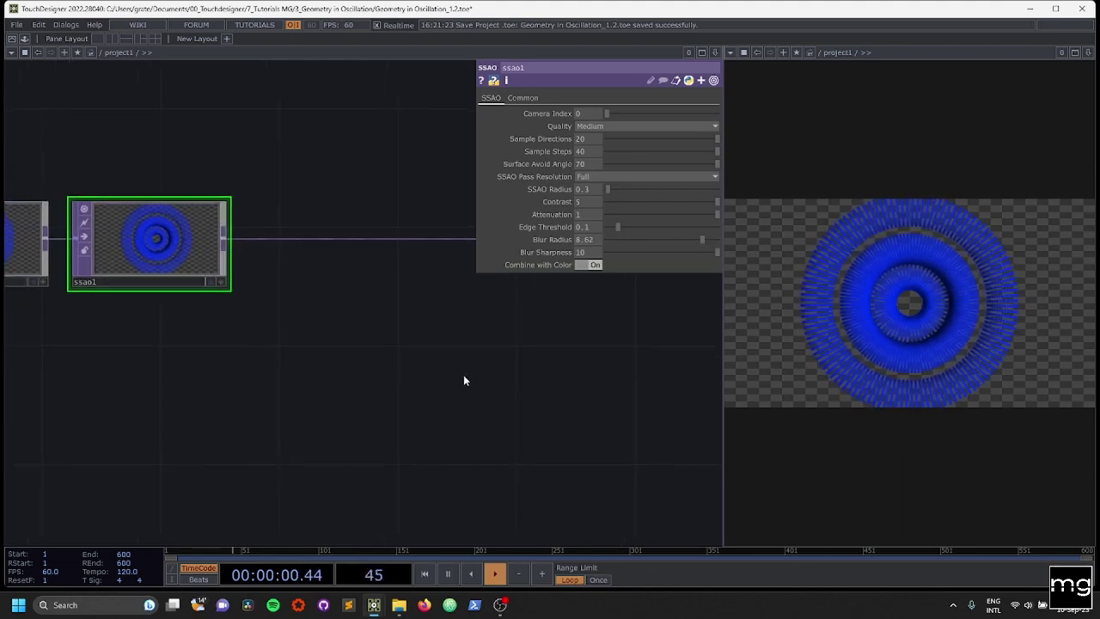
pyautogui.scroll(-2, 463, 371)
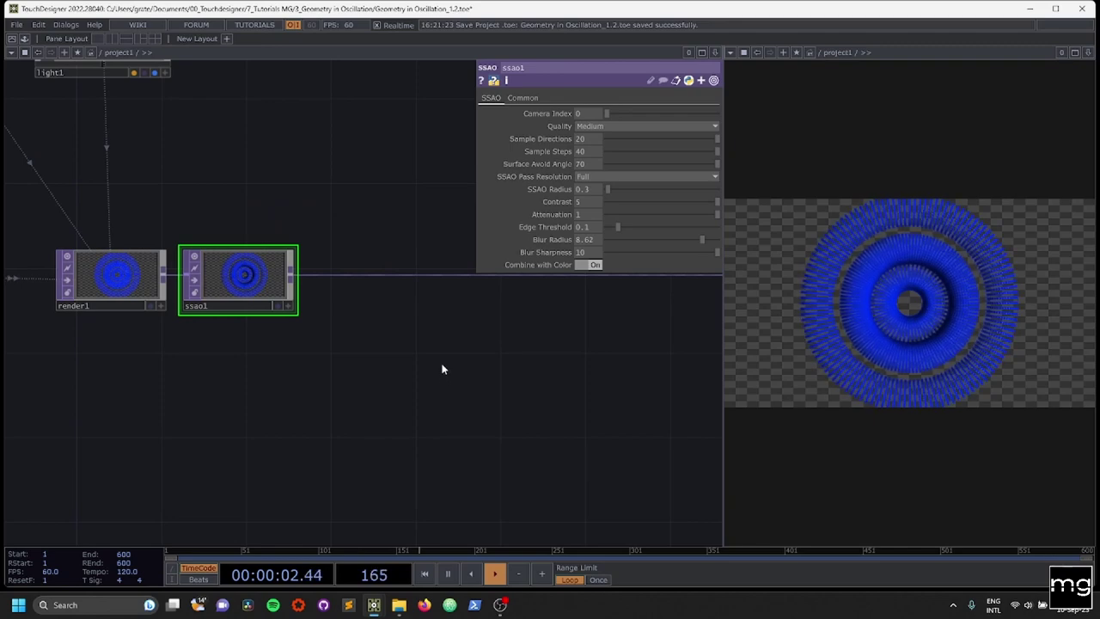
pyautogui.scroll(-3, 443, 369)
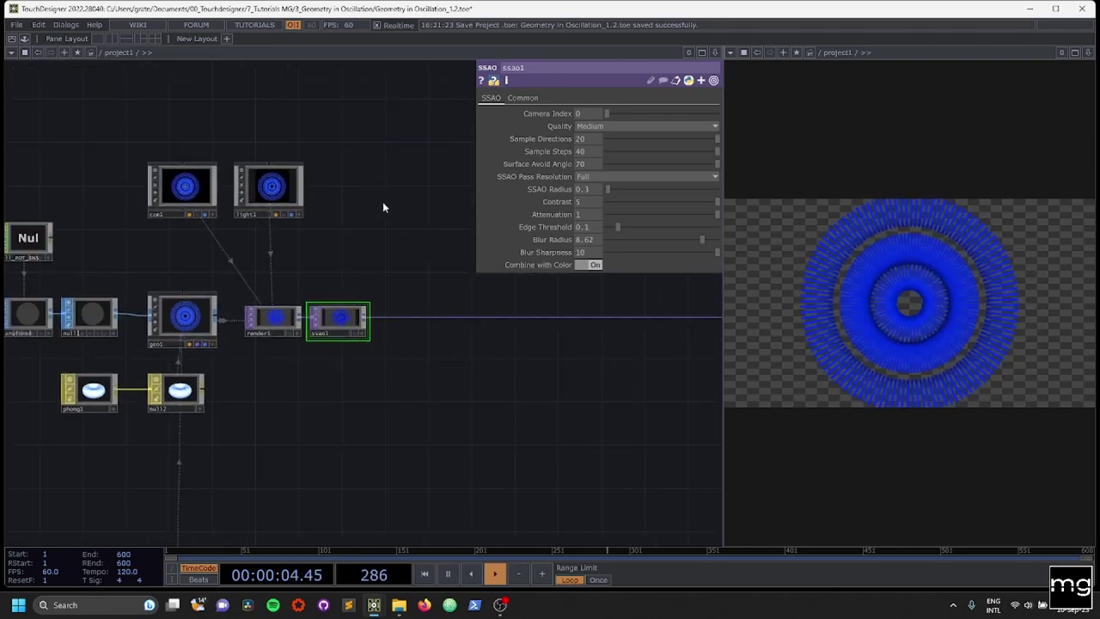
pyautogui.scroll(3, 269, 187)
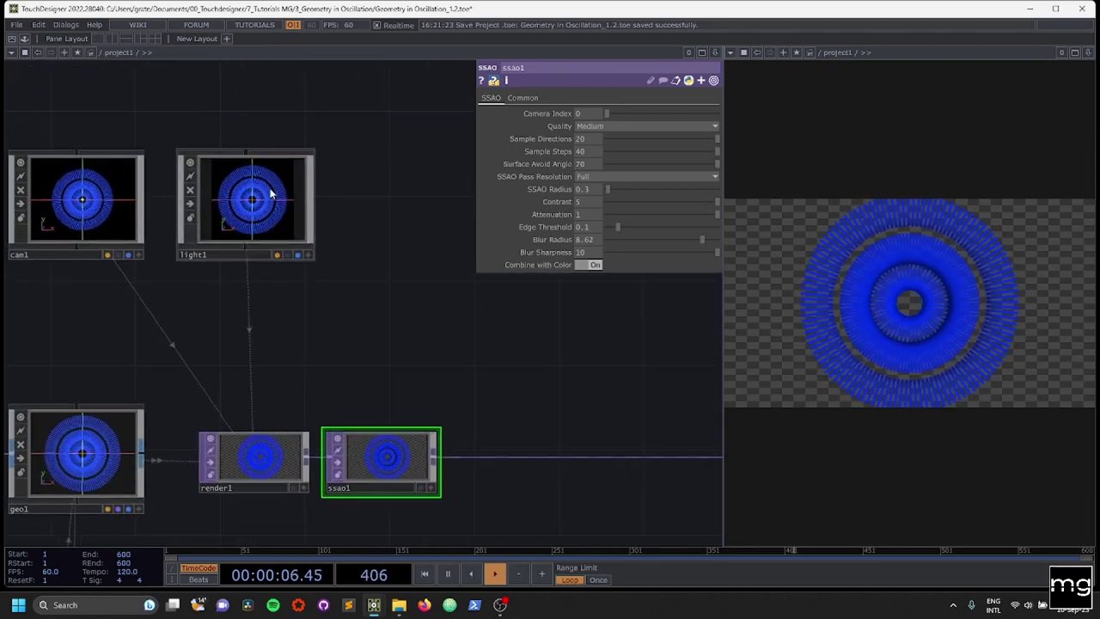
pyautogui.click(269, 193)
pyautogui.scroll(-4, 292, 191)
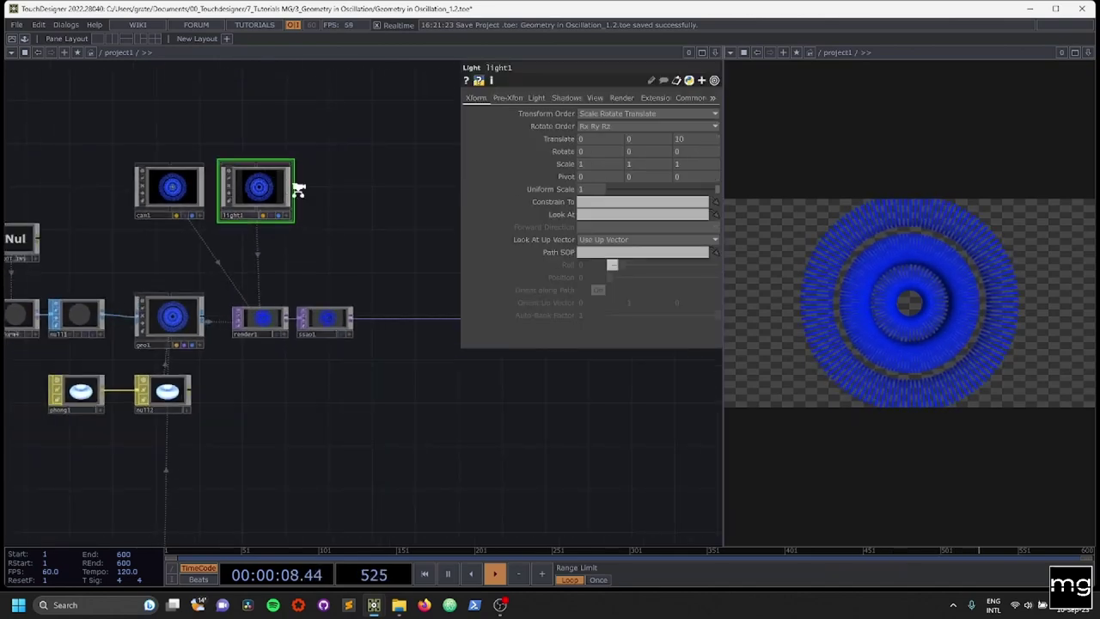
pyautogui.moveTo(332, 202); pyautogui.dragTo(323, 237)
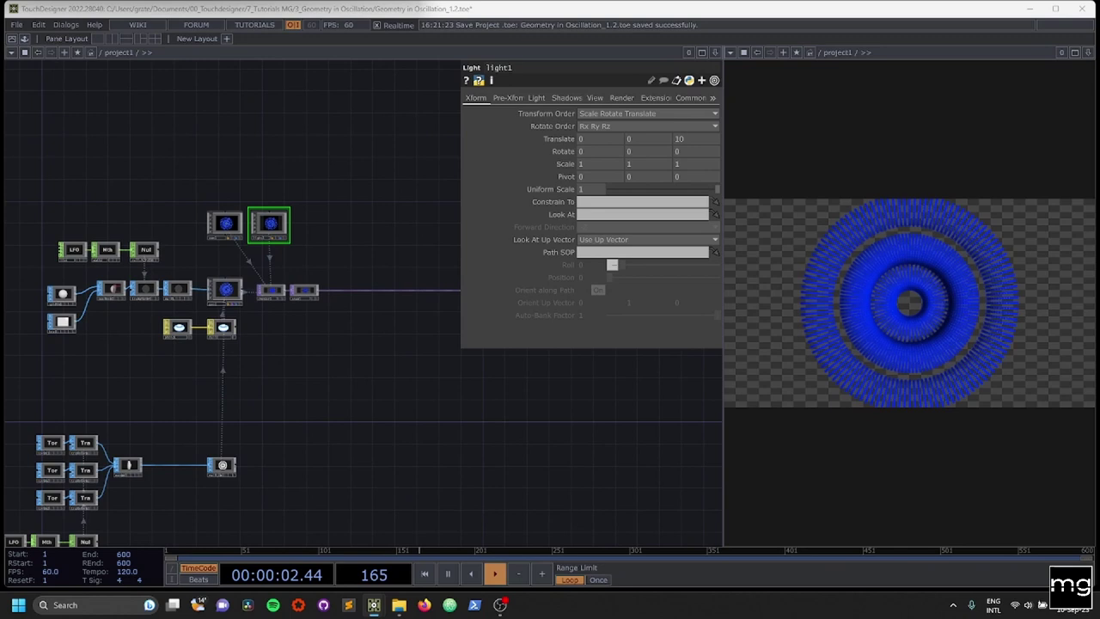
pyautogui.click(538, 98)
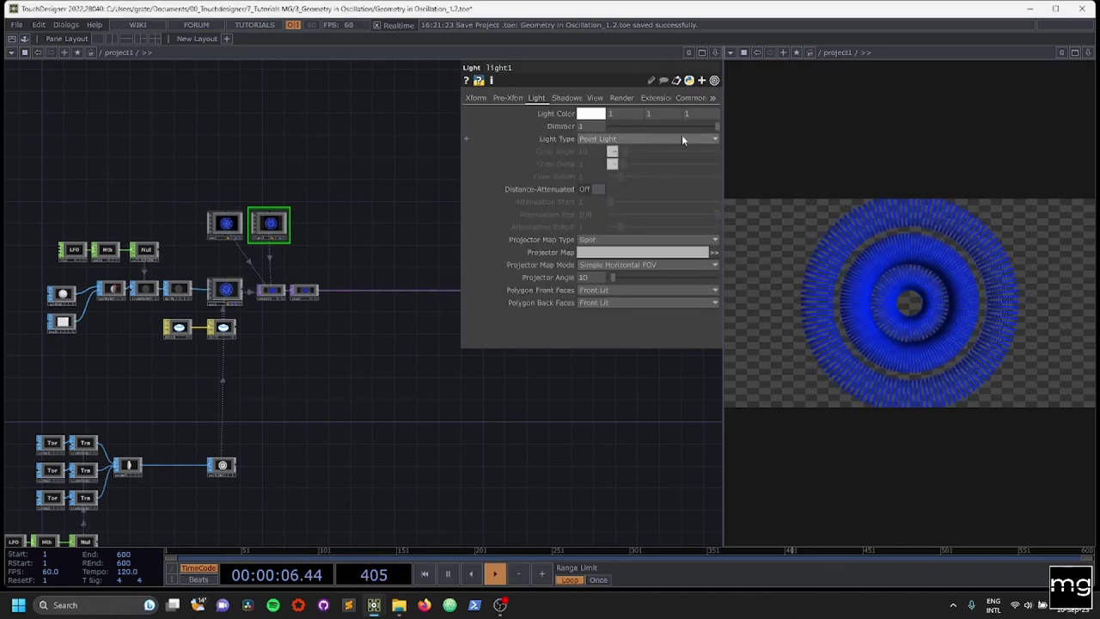
pyautogui.moveTo(717, 126); pyautogui.dragTo(707, 128)
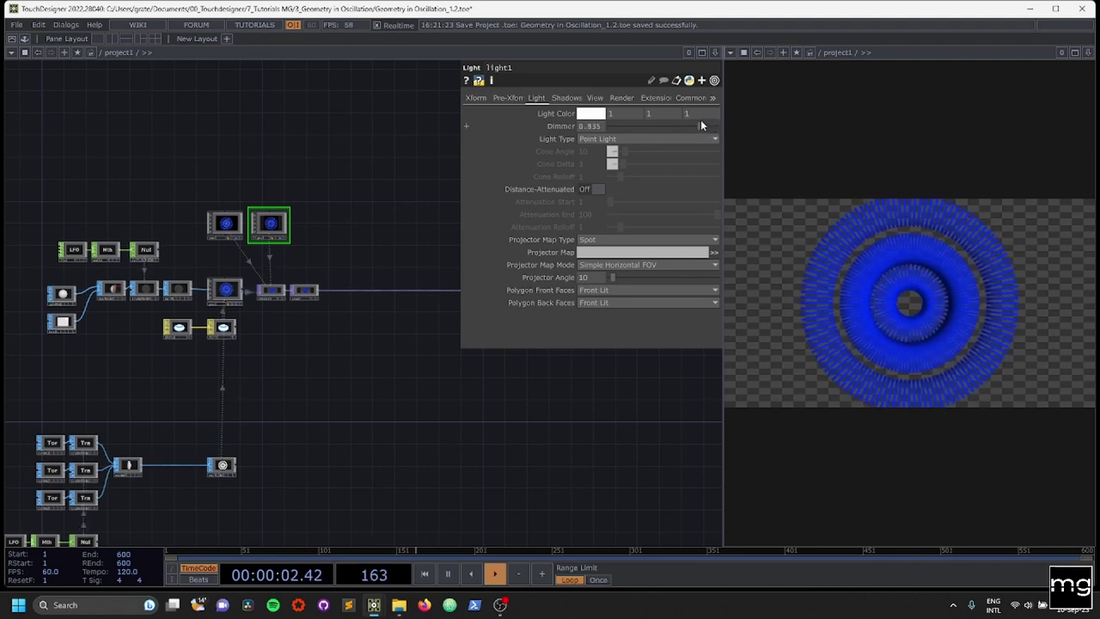
pyautogui.moveTo(701, 126); pyautogui.dragTo(700, 126)
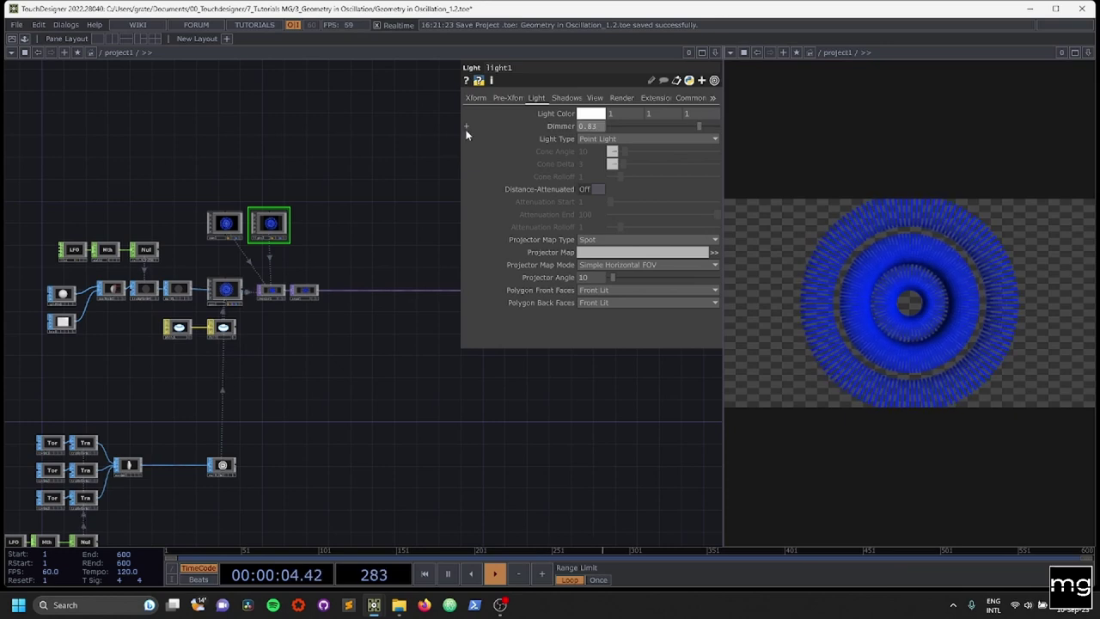
# Set the Z translation of light1 to -10 so the light sits behind the geometry
pyautogui.click(475, 98)
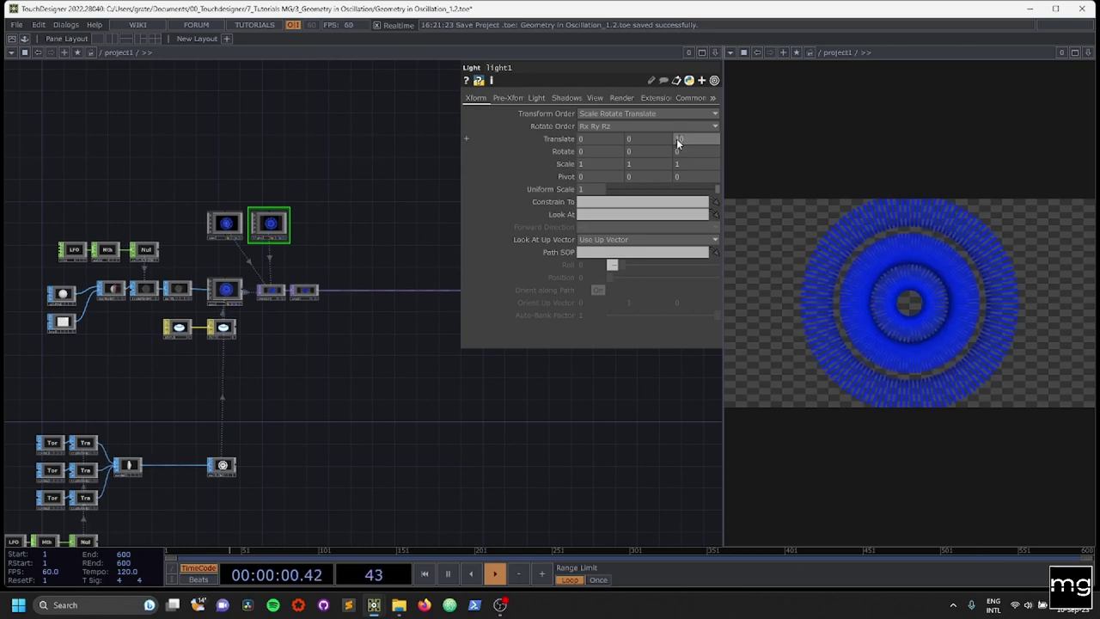
pyautogui.write('-')
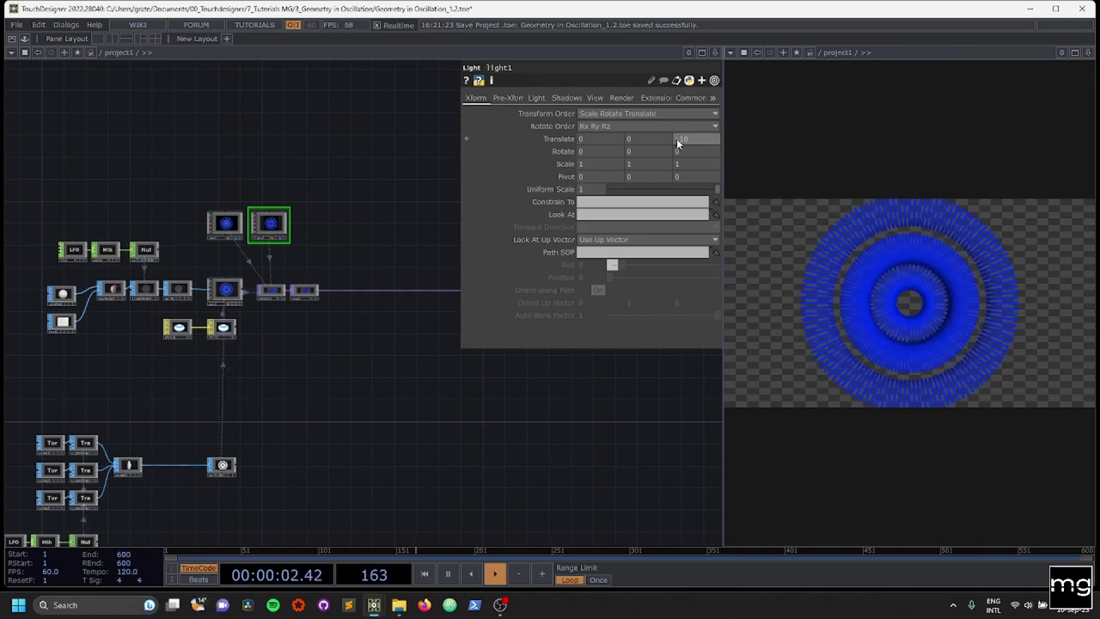
pyautogui.click(344, 167)
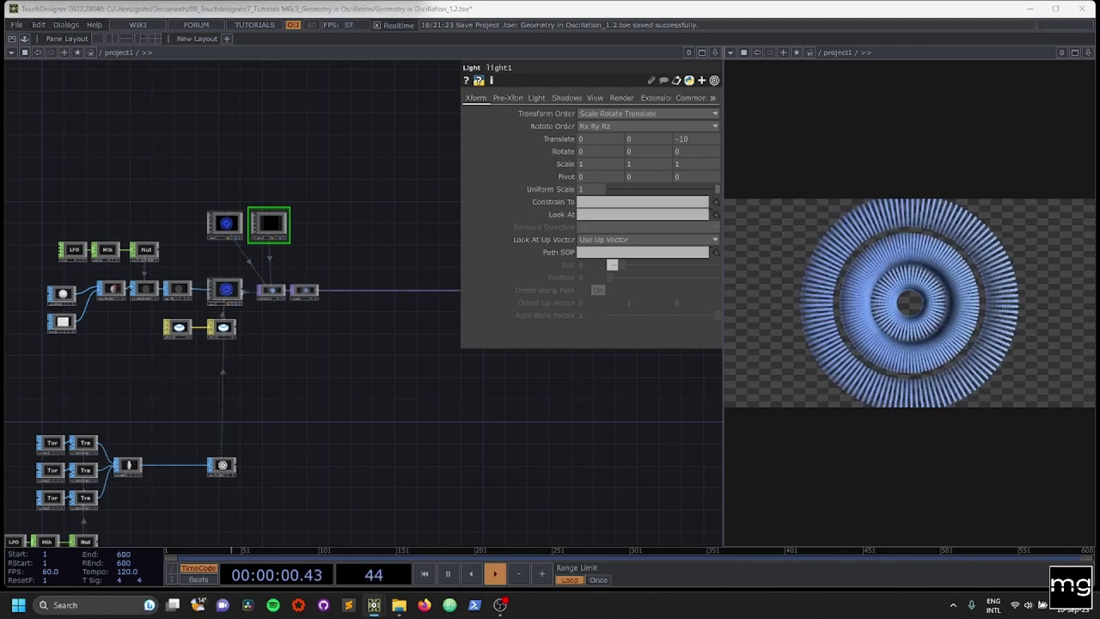
# Examine the radius, row and column parameters of torus3
pyautogui.moveTo(319, 398); pyautogui.dragTo(373, 277)
pyautogui.scroll(5, 82, 387)
pyautogui.moveTo(82, 387); pyautogui.dragTo(290, 317)
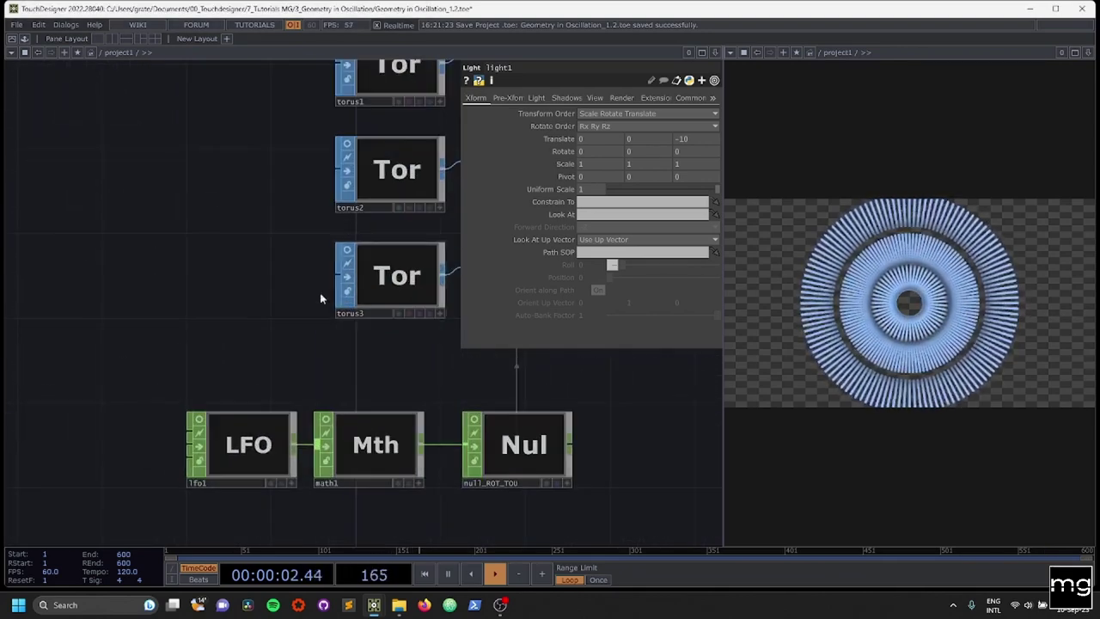
pyautogui.click(393, 277)
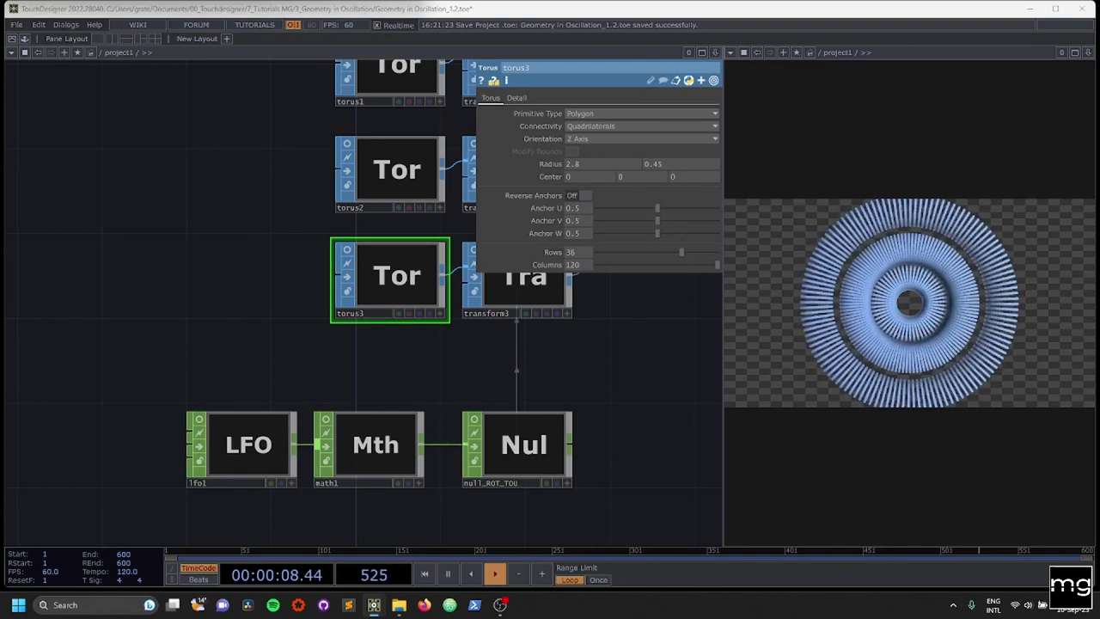
pyautogui.moveTo(610, 354); pyautogui.dragTo(155, 383)
pyautogui.scroll(-5, 152, 361)
pyautogui.moveTo(349, 405); pyautogui.dragTo(151, 384)
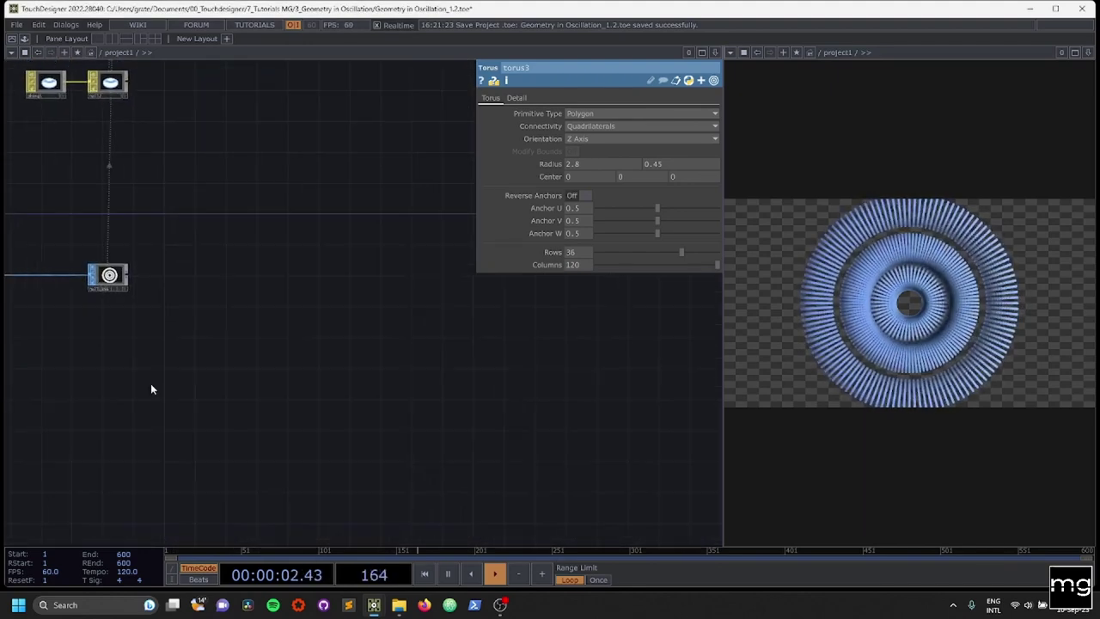
# Insert a Noise TOP into the connection between ssao1 and BG
pyautogui.moveTo(209, 341); pyautogui.dragTo(199, 473)
pyautogui.moveTo(289, 293); pyautogui.dragTo(33, 347)
pyautogui.moveTo(122, 338); pyautogui.dragTo(204, 341)
pyautogui.scroll(2, 190, 205)
pyautogui.rightClick(192, 201)
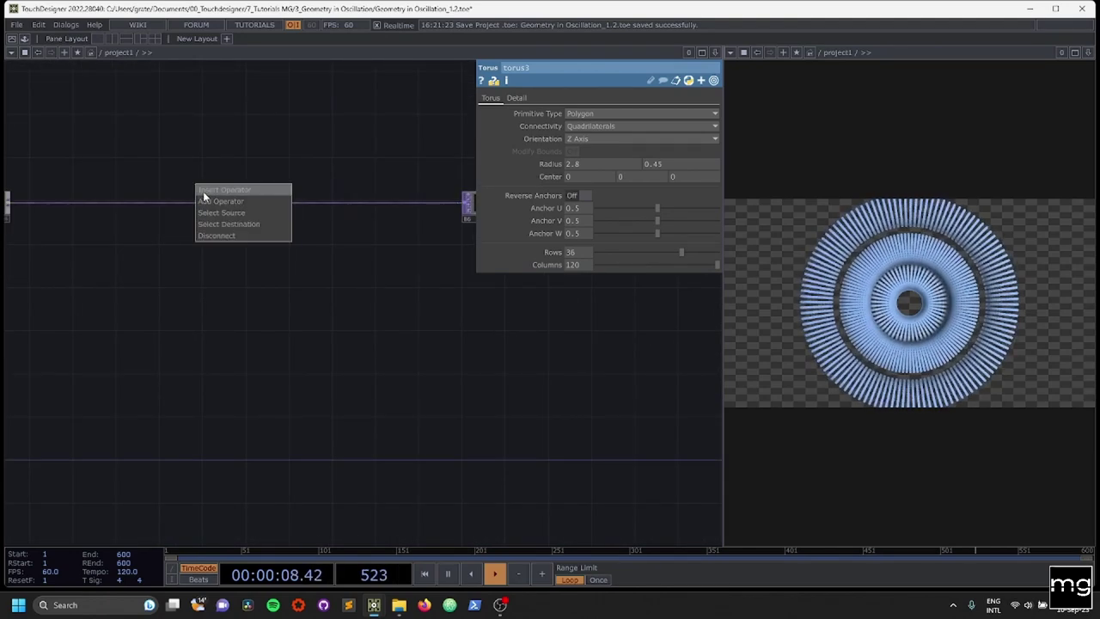
pyautogui.click(203, 191)
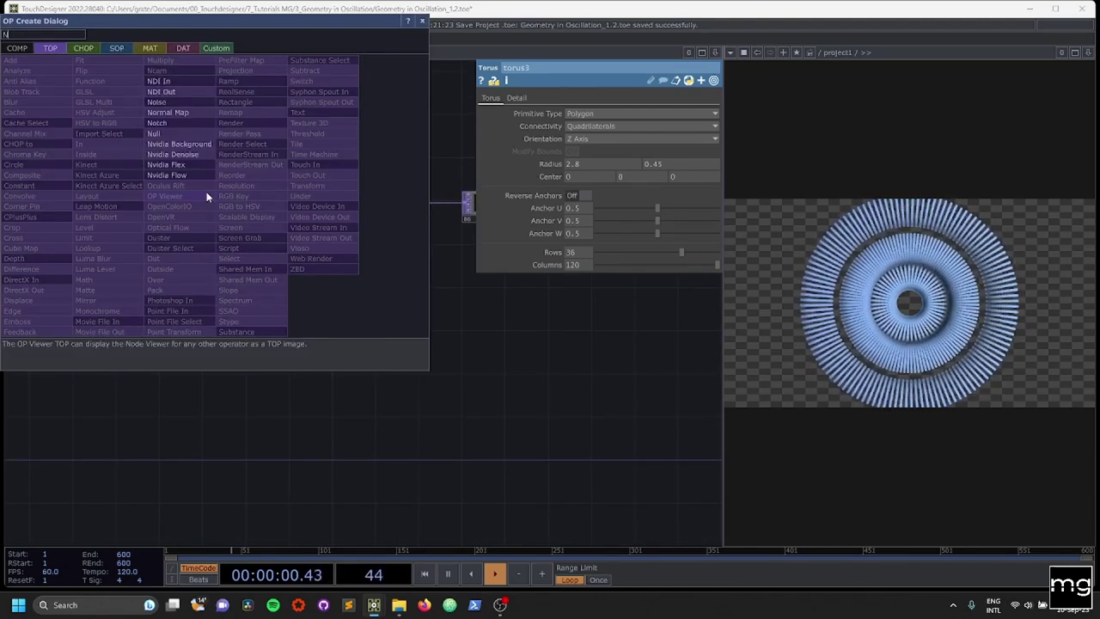
pyautogui.click(179, 129)
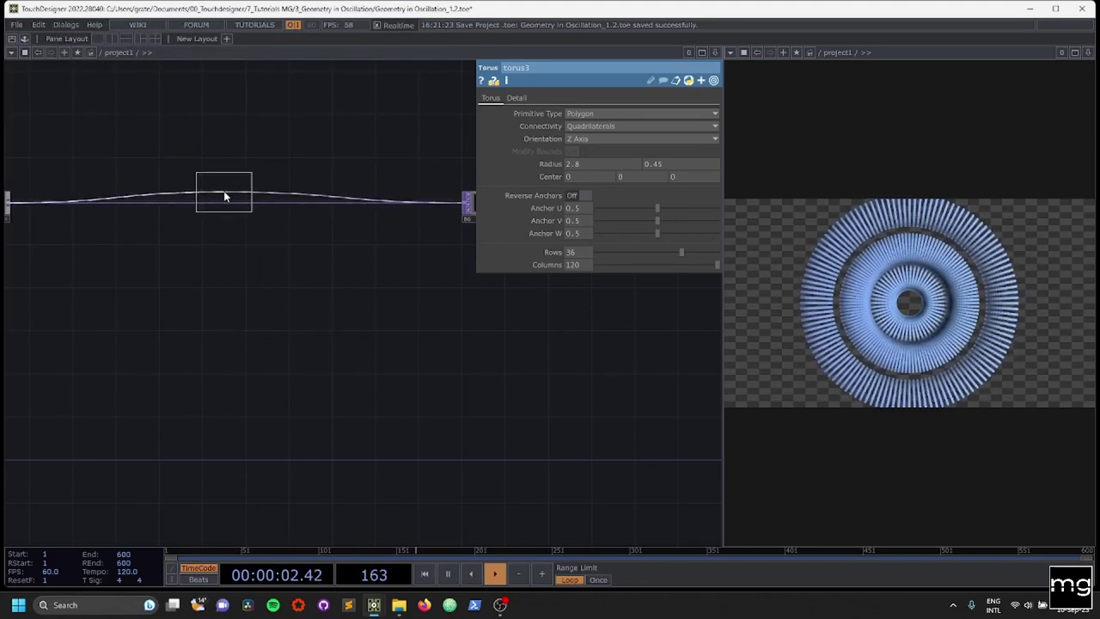
pyautogui.click(212, 205)
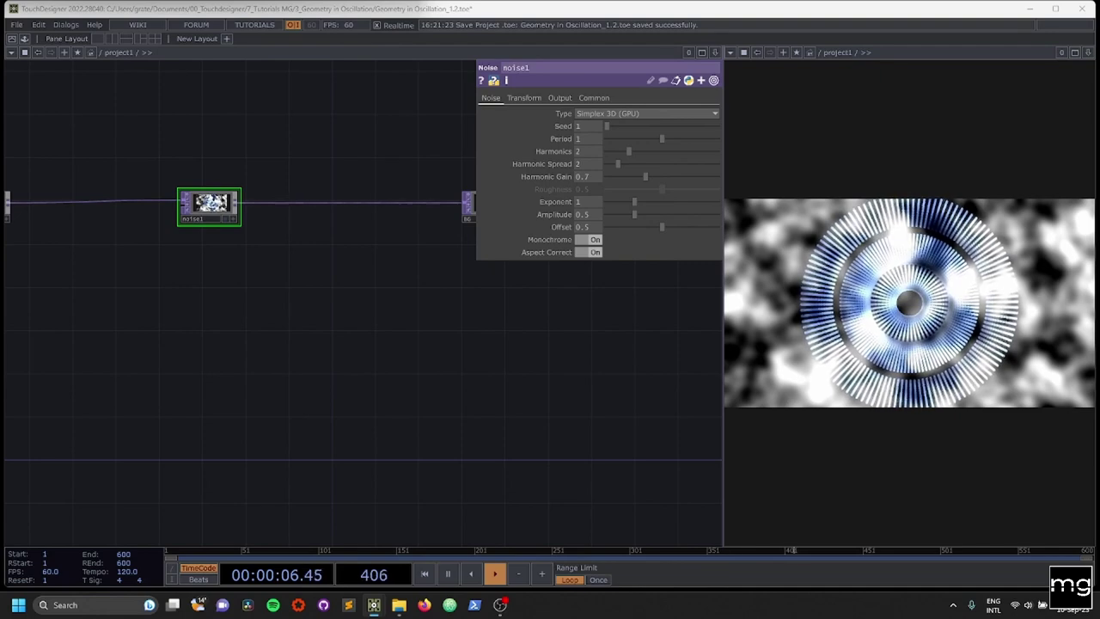
# Set noise1's Period to 0 and its output Noise Scale to about 0.067 for a subtle grain
pyautogui.moveTo(183, 258); pyautogui.dragTo(205, 267)
pyautogui.scroll(4, 204, 268)
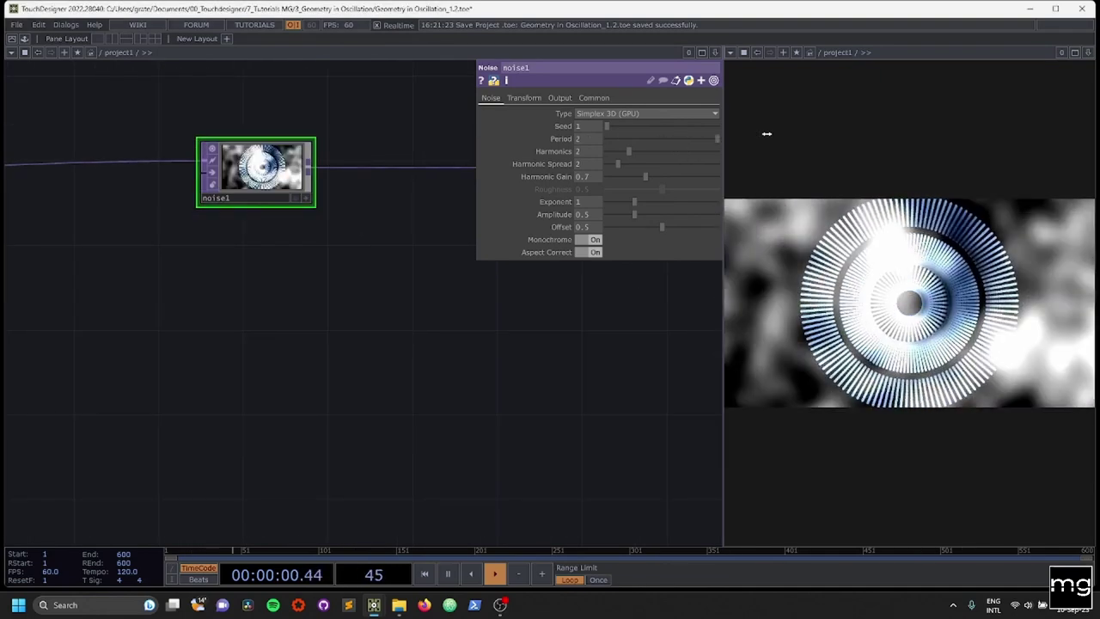
pyautogui.moveTo(663, 140); pyautogui.dragTo(513, 158)
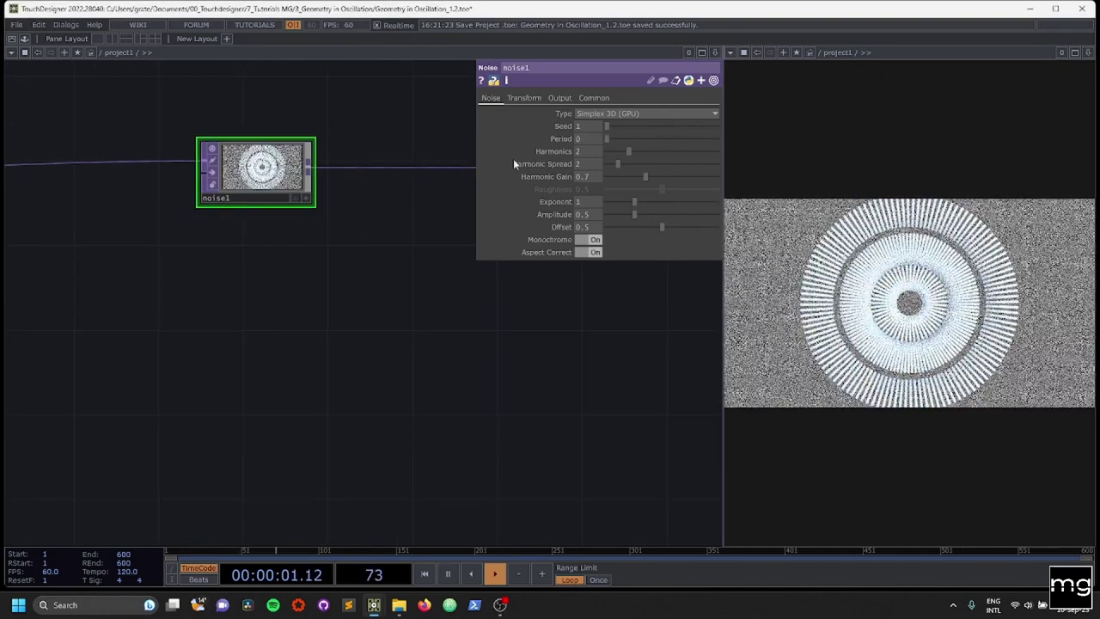
pyautogui.click(560, 98)
pyautogui.click(609, 138)
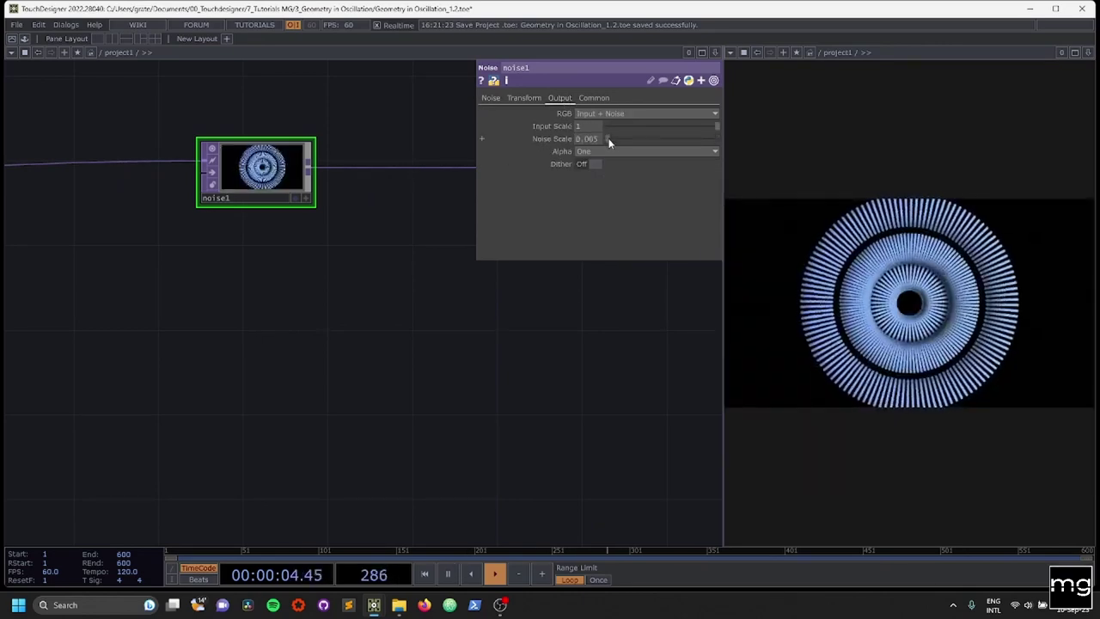
pyautogui.moveTo(610, 139); pyautogui.dragTo(614, 139)
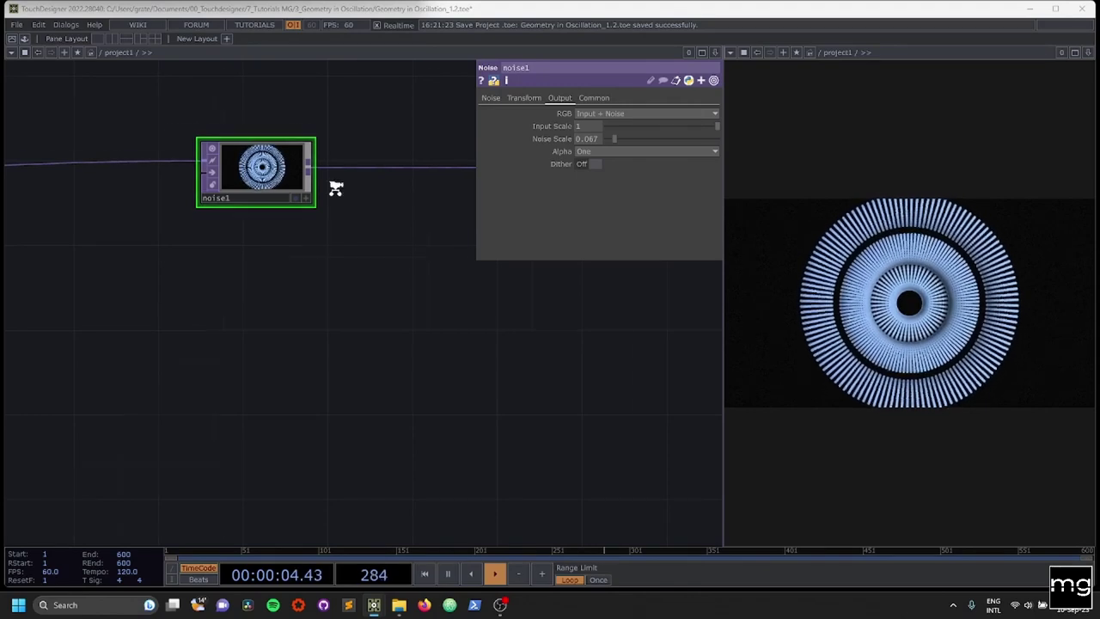
# Insert an Over TOP between noise1 and BG, placed just before BG
pyautogui.scroll(3, 336, 186)
pyautogui.moveTo(387, 293); pyautogui.dragTo(94, 287)
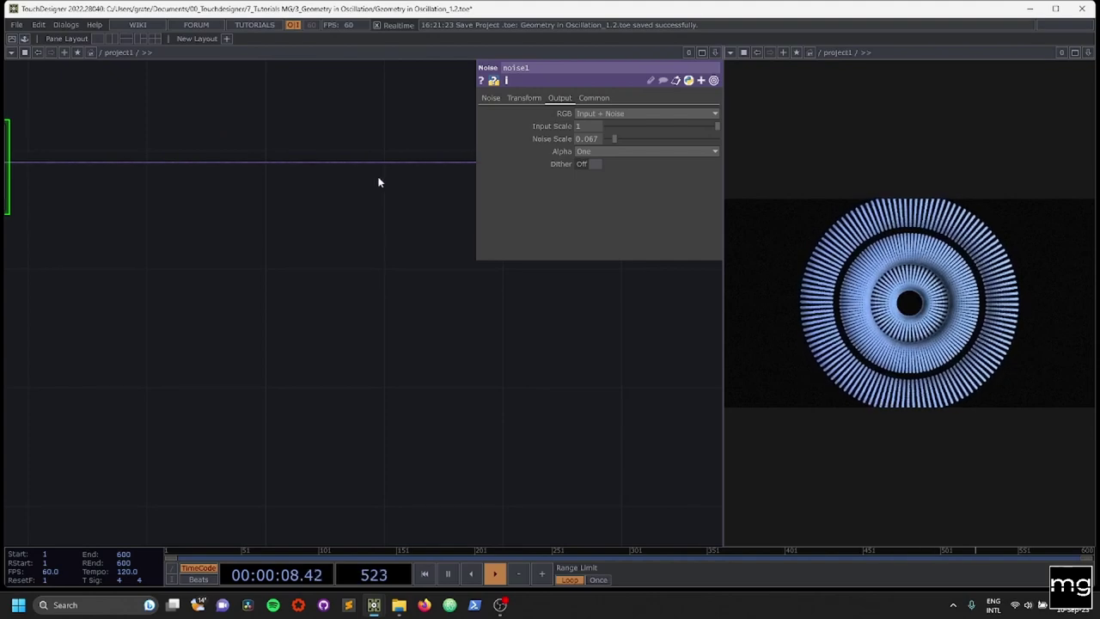
pyautogui.rightClick(391, 152)
pyautogui.click(410, 153)
pyautogui.write('O')
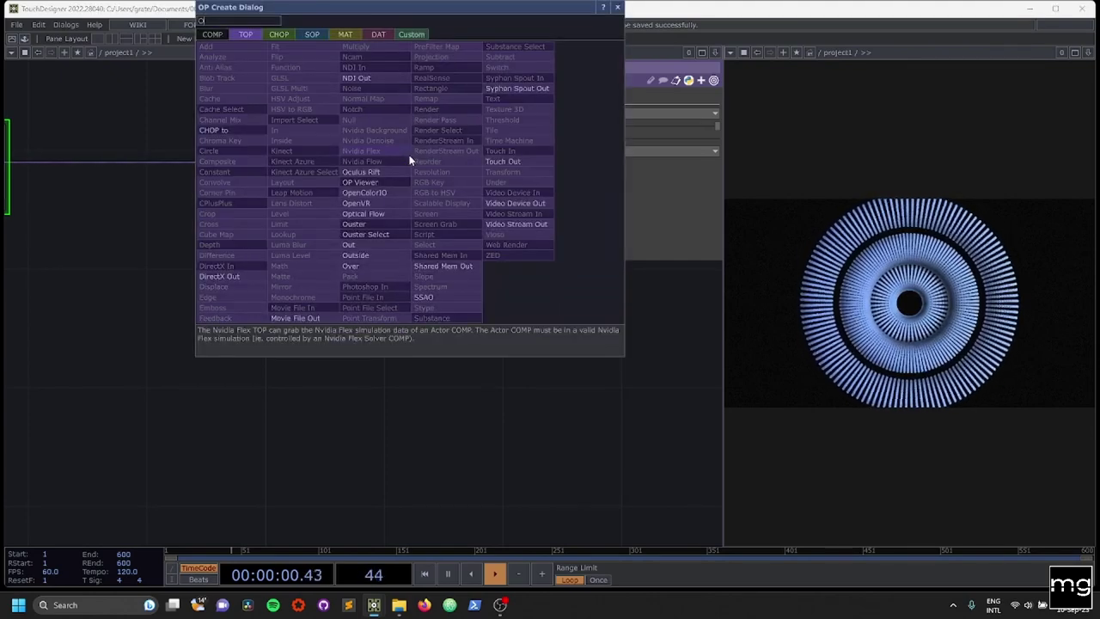
pyautogui.click(349, 265)
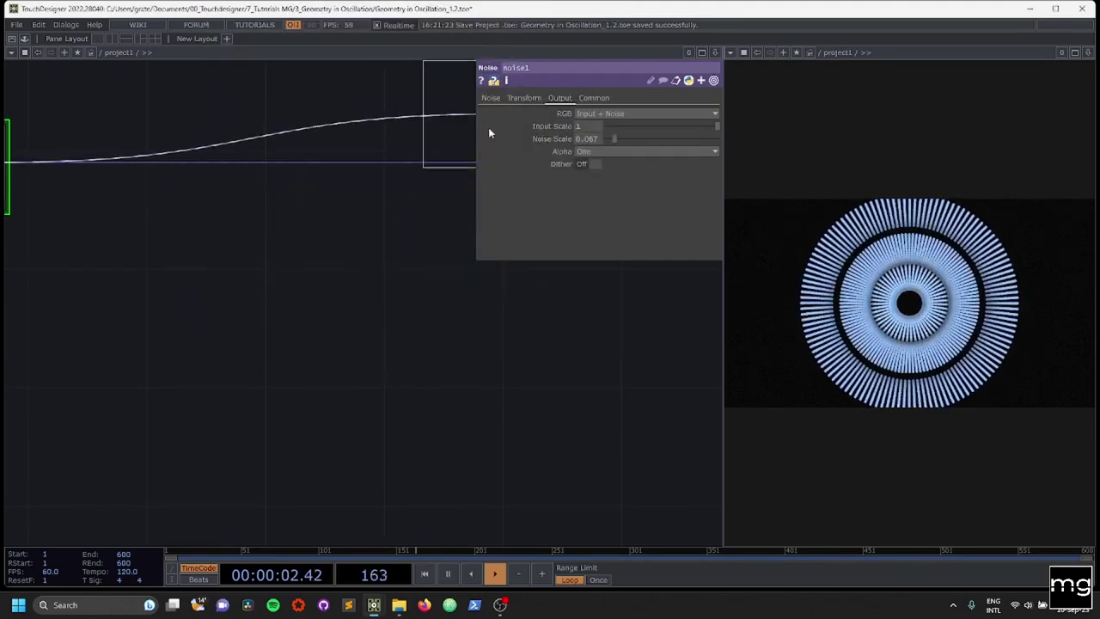
pyautogui.click(488, 133)
pyautogui.scroll(-3, 491, 275)
pyautogui.moveTo(518, 376); pyautogui.dragTo(244, 312)
pyautogui.moveTo(368, 269); pyautogui.dragTo(218, 204, button='right')
pyautogui.moveTo(215, 205); pyautogui.dragTo(321, 211)
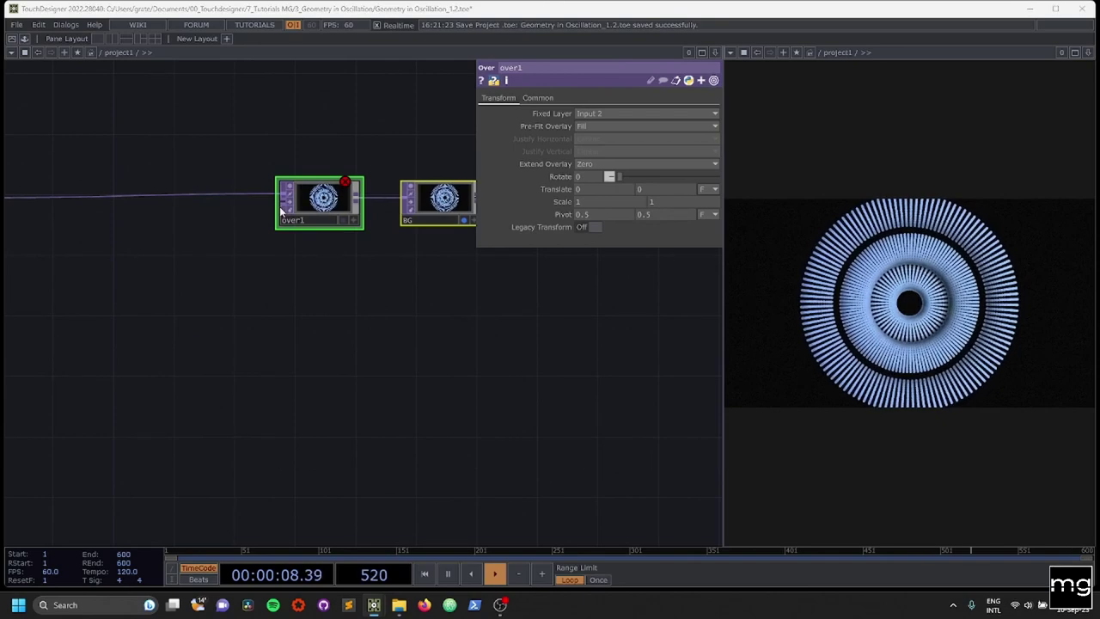
# Create a Constant TOP below the main chain and feed it into over1's second input
pyautogui.press('Tab')
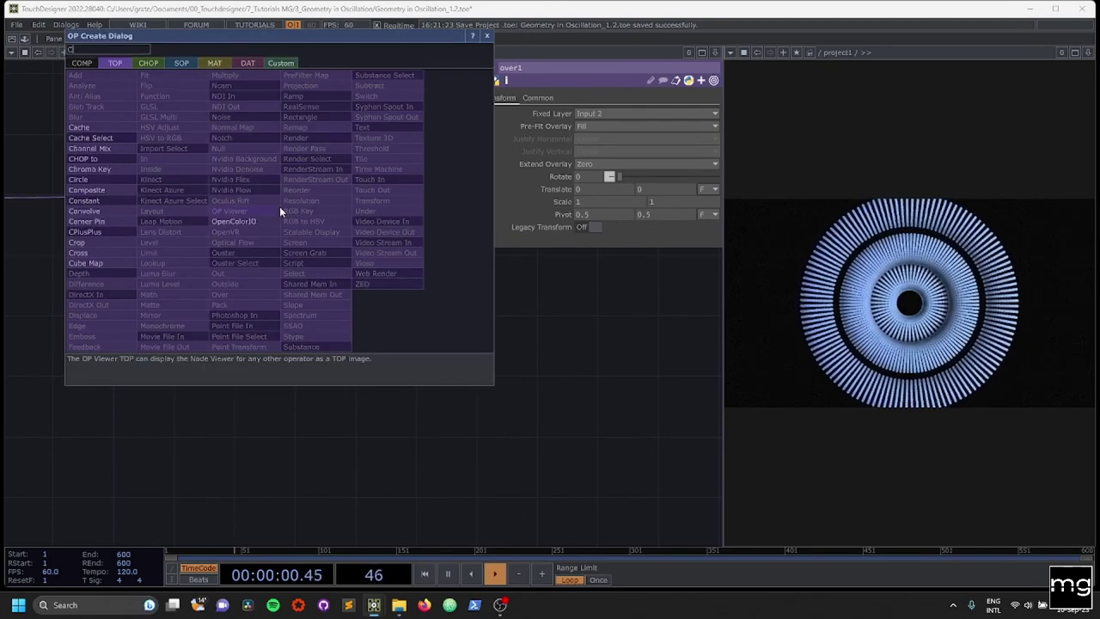
pyautogui.write('O')
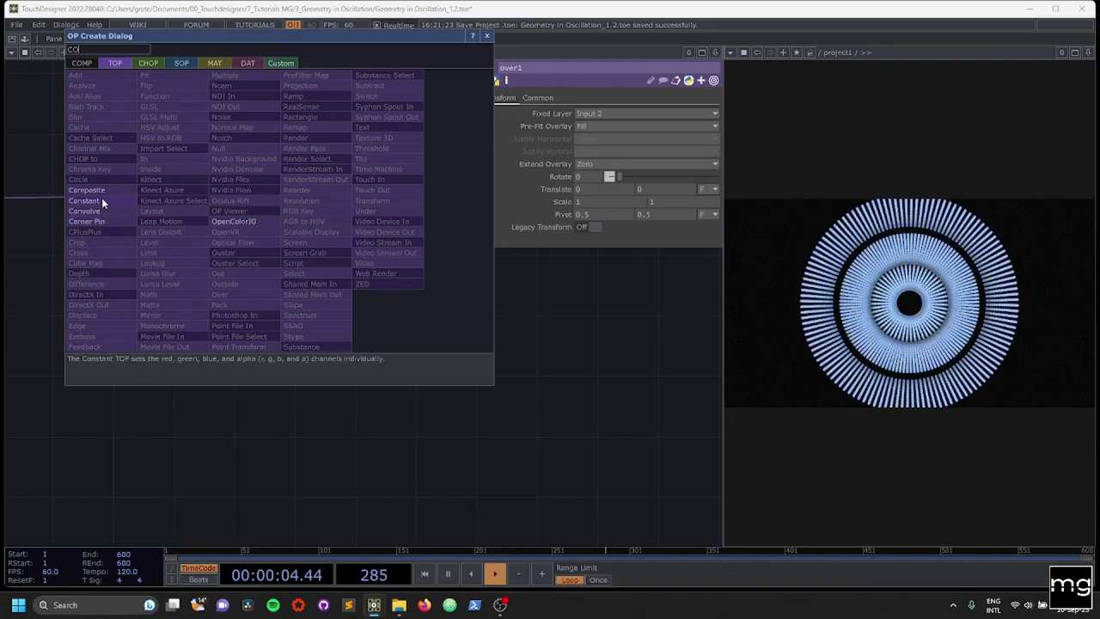
pyautogui.click(85, 201)
pyautogui.click(151, 273)
pyautogui.scroll(3, 144, 277)
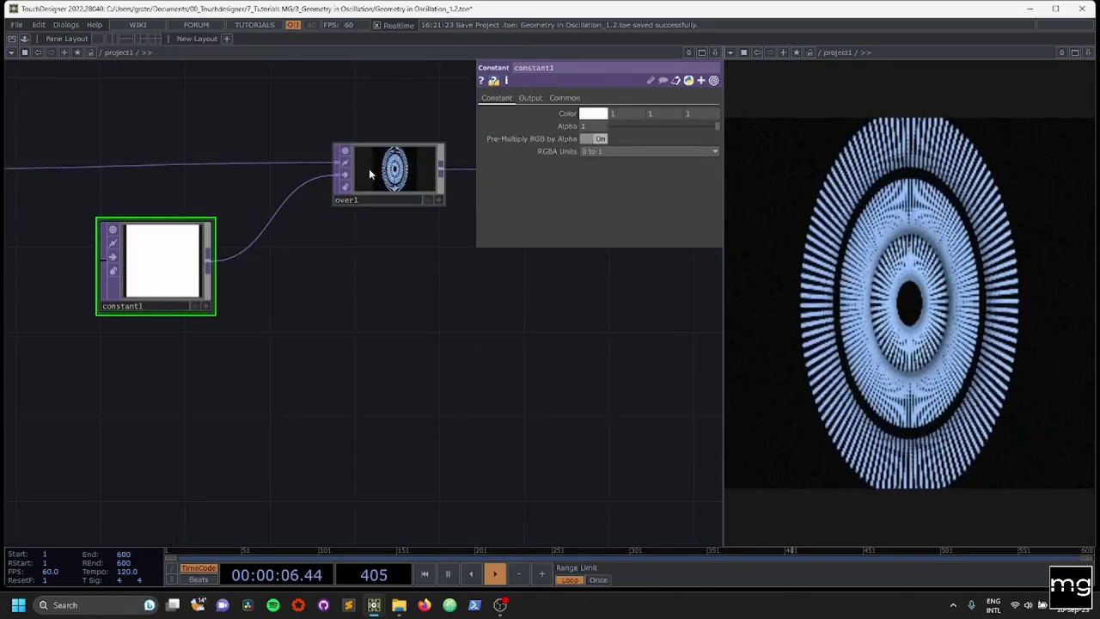
# Set over1's Fixed Layer to Input 1
pyautogui.click(367, 170)
pyautogui.click(593, 114)
pyautogui.click(596, 126)
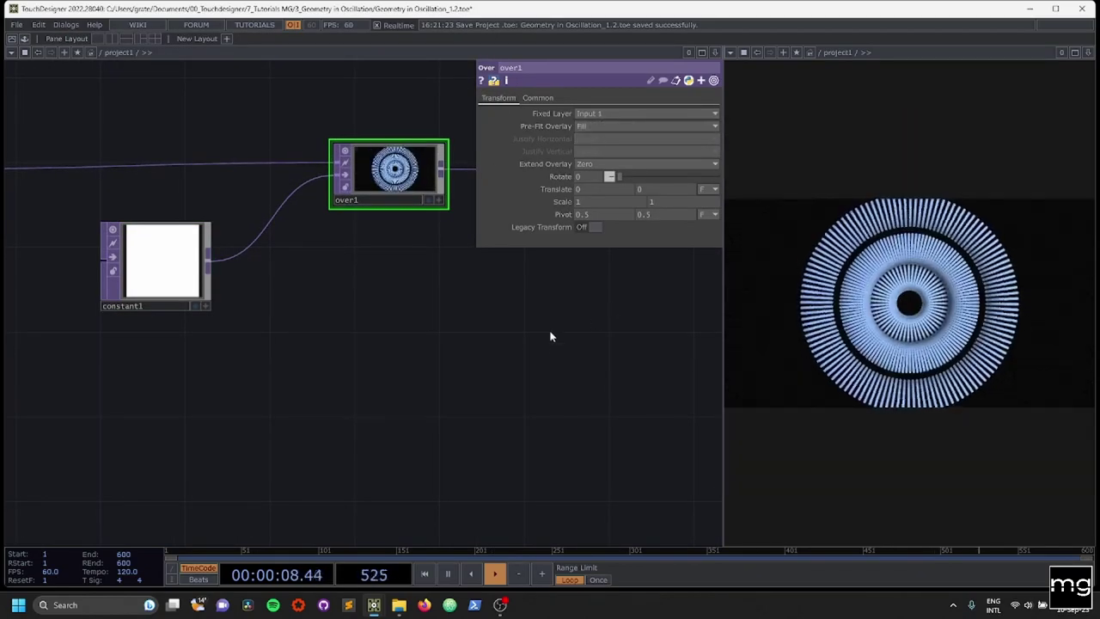
# Colour constant1 dark navy blue with RGB values 0, 0.03981 and 0.216
pyautogui.scroll(3, 154, 279)
pyautogui.click(217, 255)
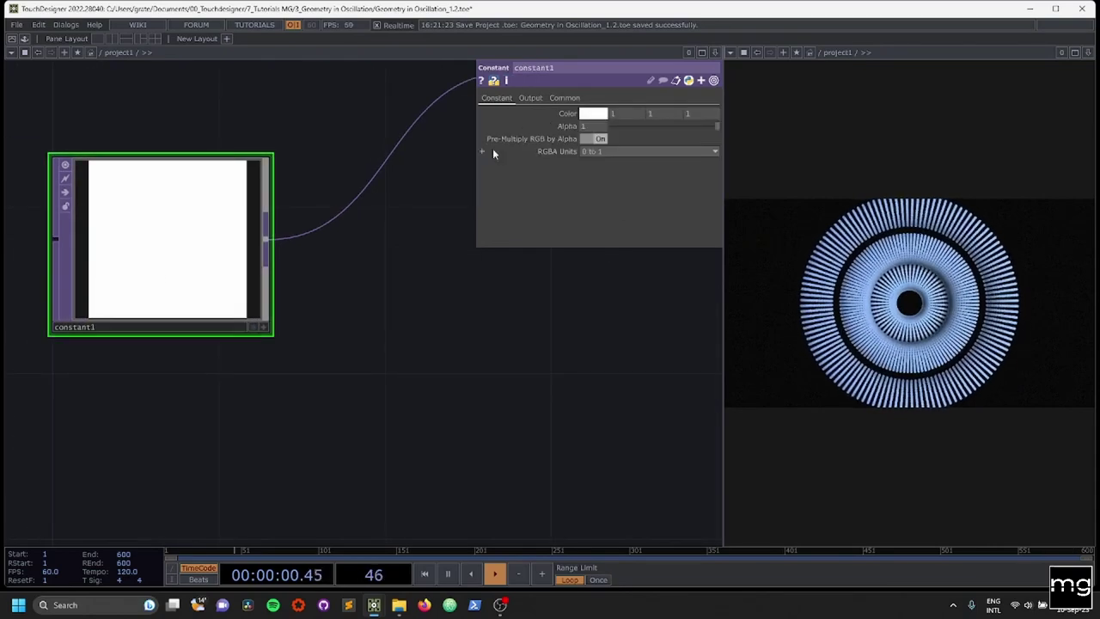
pyautogui.click(593, 114)
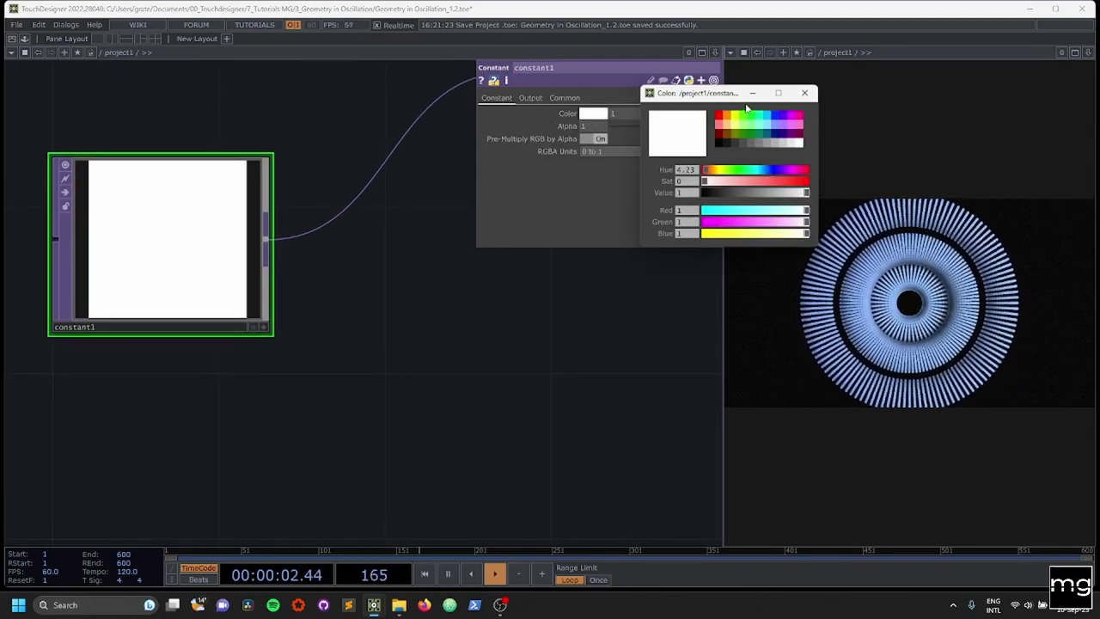
pyautogui.moveTo(713, 93); pyautogui.dragTo(480, 253)
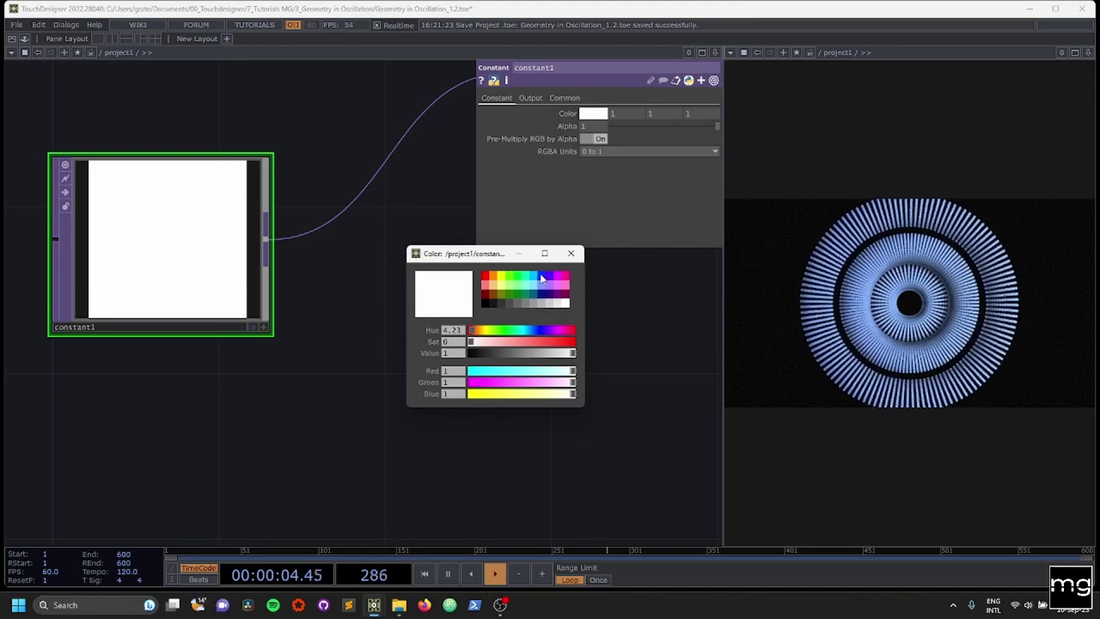
pyautogui.click(541, 278)
pyautogui.moveTo(548, 353); pyautogui.dragTo(491, 358)
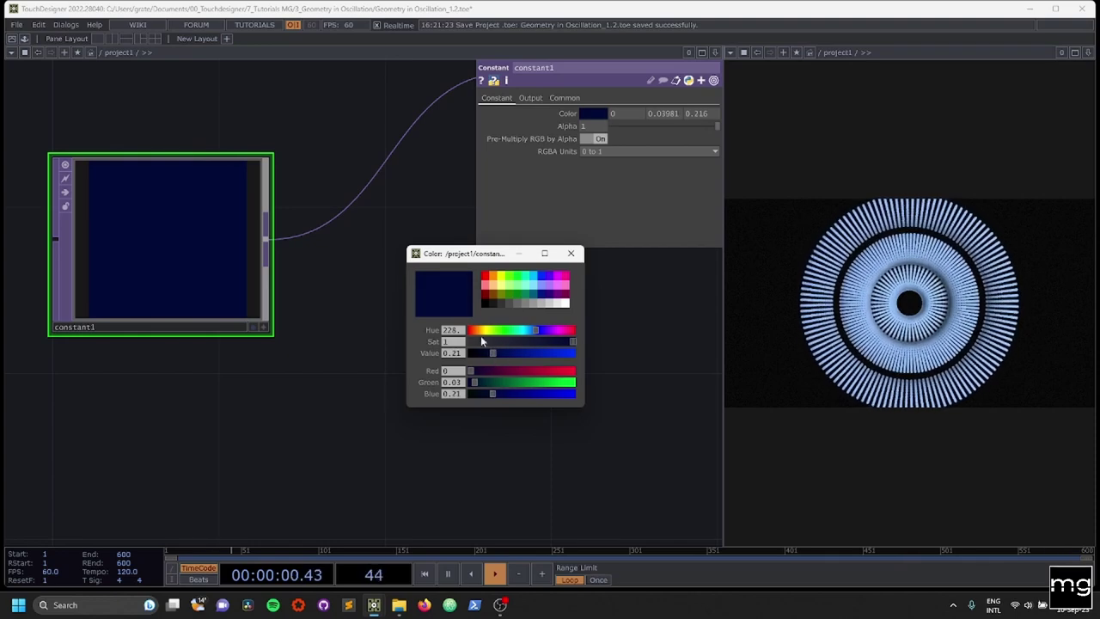
pyautogui.moveTo(467, 270); pyautogui.dragTo(476, 276)
pyautogui.click(579, 258)
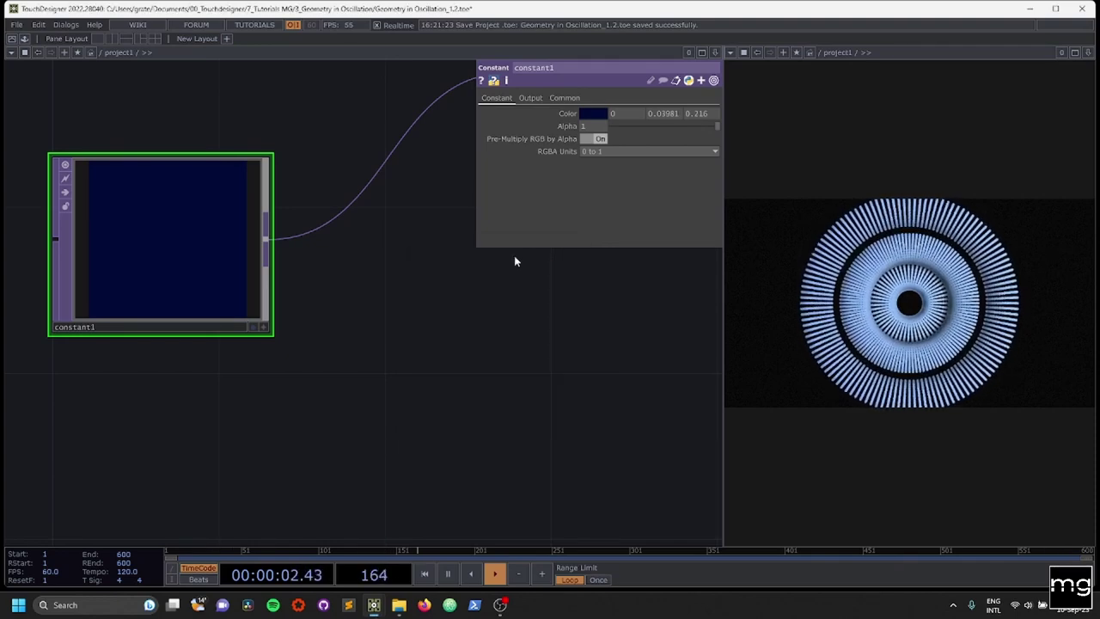
# Bypass noise1 and re-enable it to compare its effect on the background compositing
pyautogui.scroll(-3, 488, 336)
pyautogui.scroll(-2, 488, 335)
pyautogui.scroll(-3, 437, 375)
pyautogui.scroll(3, 295, 308)
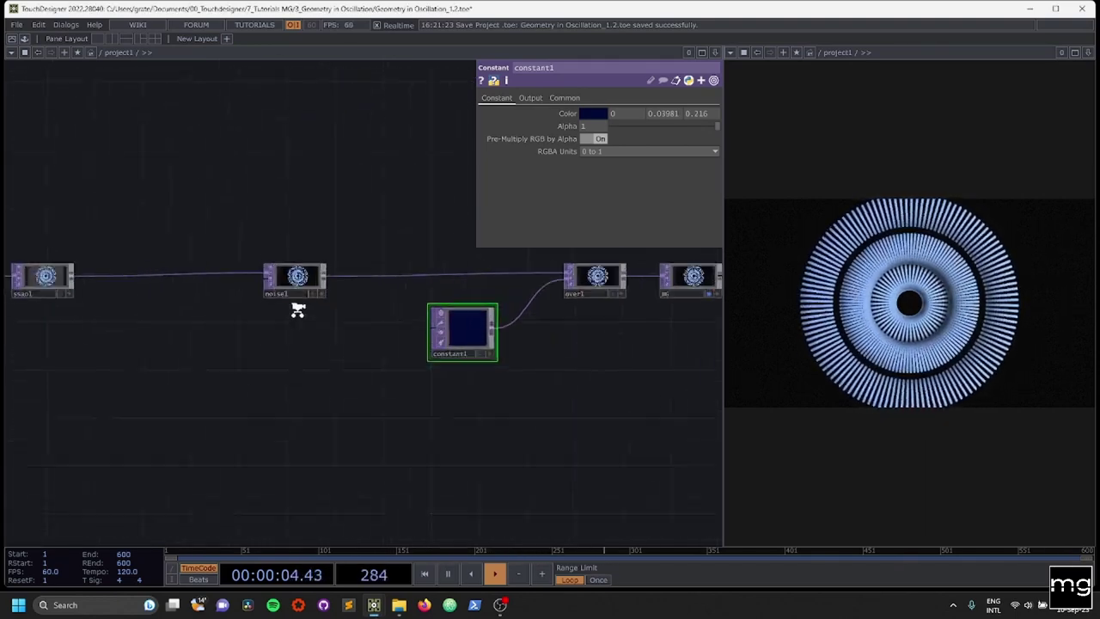
pyautogui.moveTo(303, 272); pyautogui.dragTo(184, 277)
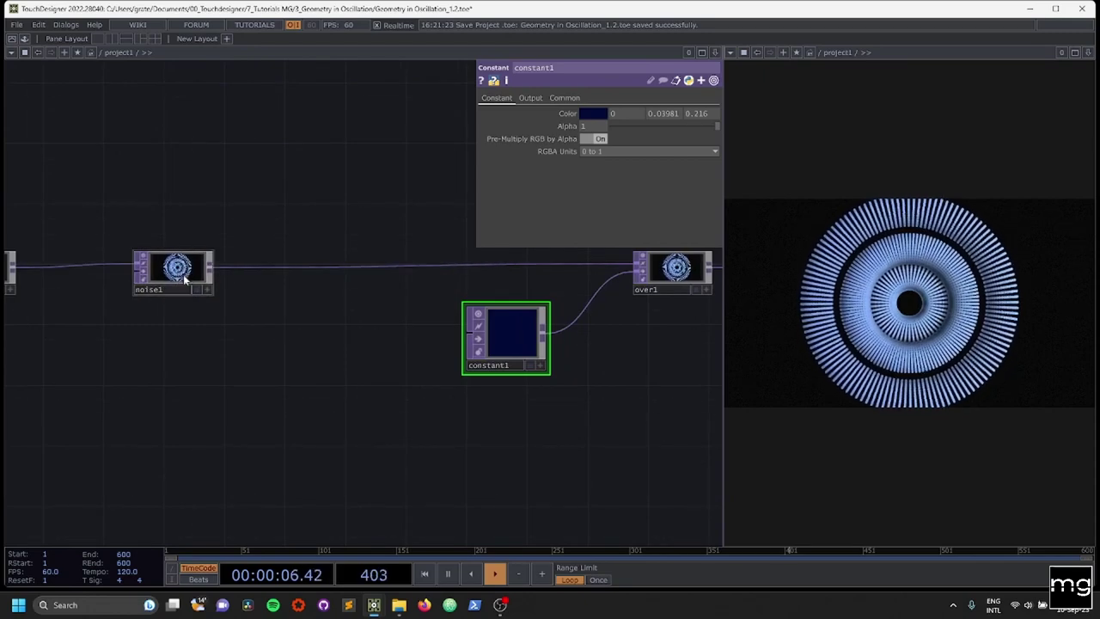
pyautogui.scroll(2, 163, 271)
pyautogui.scroll(1, 142, 265)
pyautogui.click(127, 259)
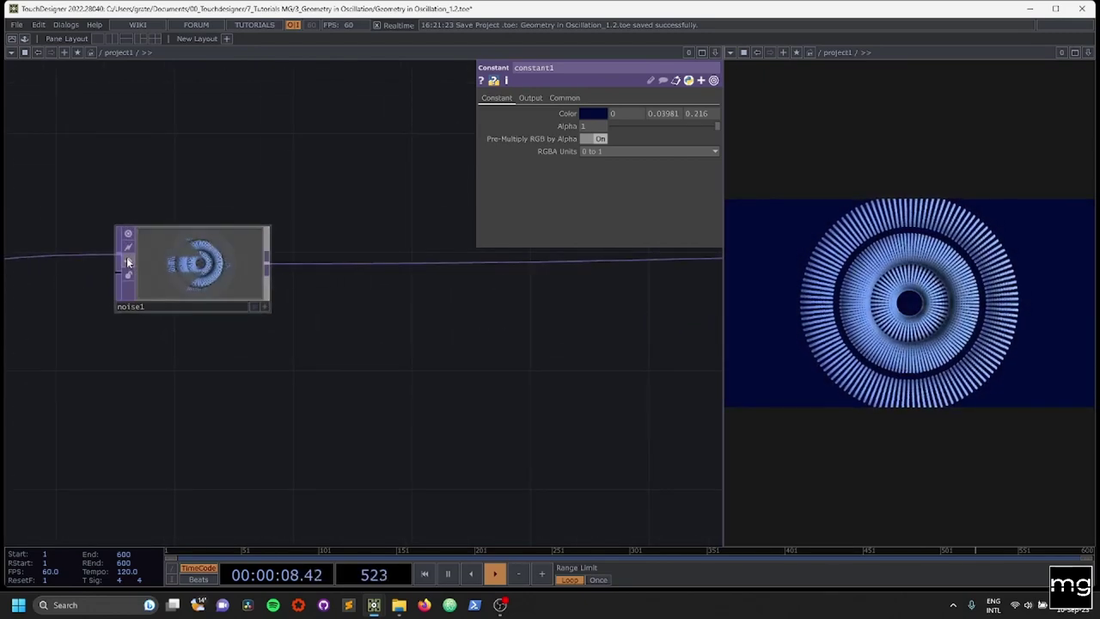
pyautogui.click(128, 261)
pyautogui.scroll(-3, 126, 261)
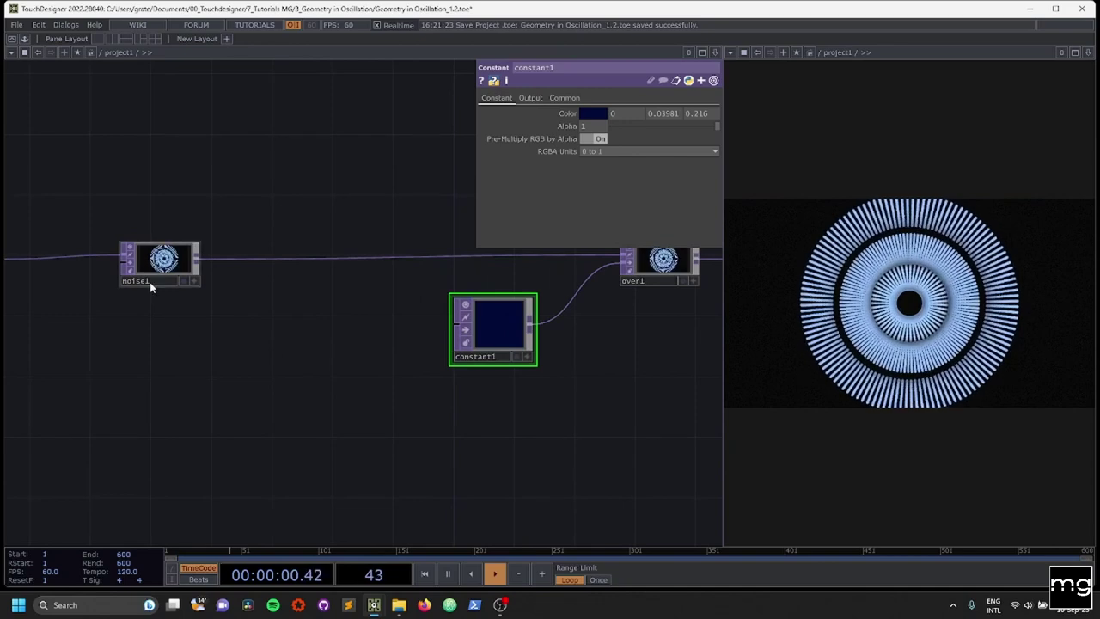
# Add the bloom component from the Palette's ImageFilters collection to the network near noise1
pyautogui.rightClick(277, 258)
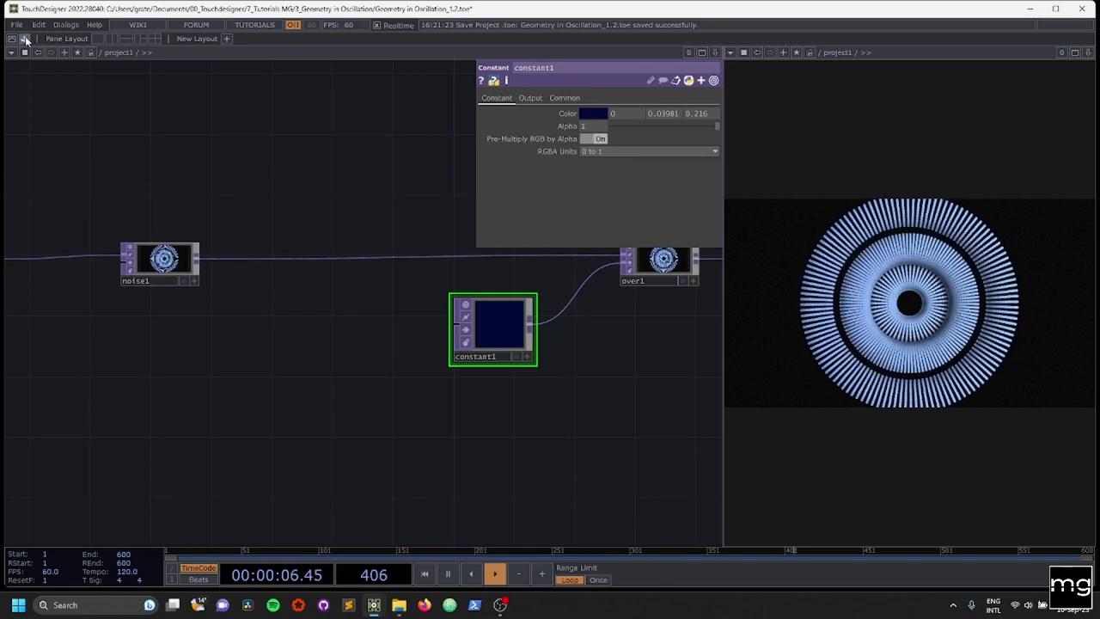
pyautogui.click(25, 40)
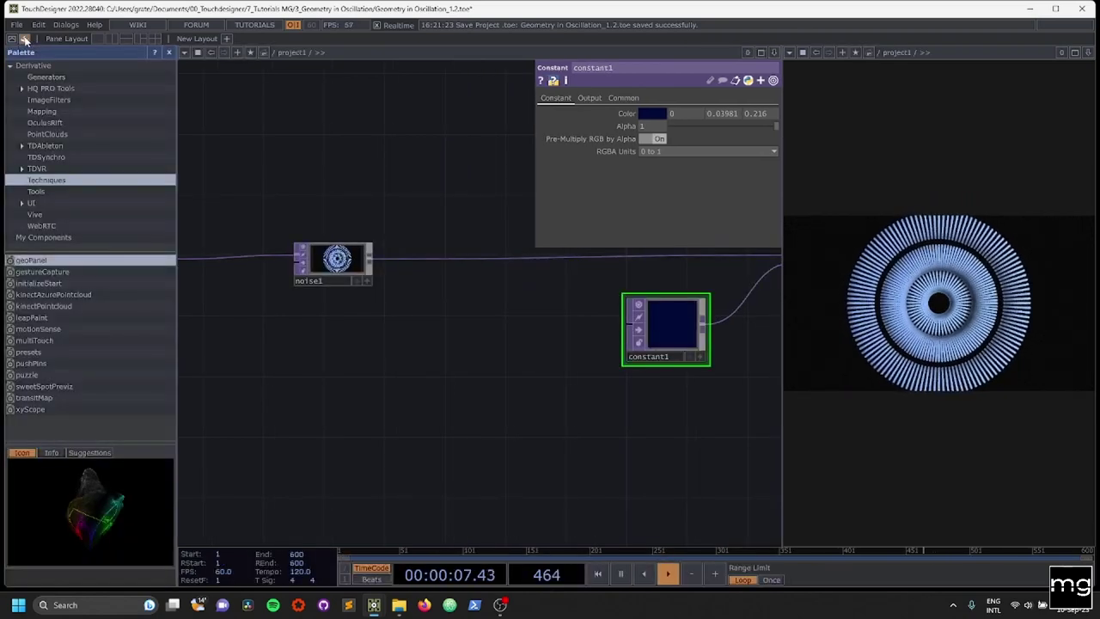
pyautogui.click(72, 104)
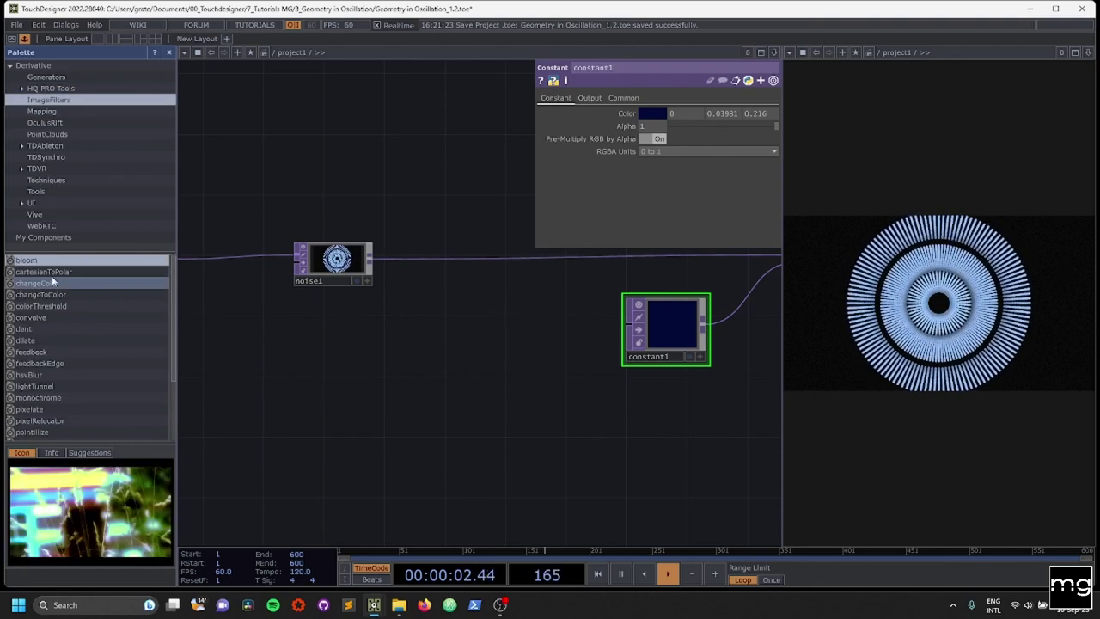
pyautogui.moveTo(48, 266); pyautogui.dragTo(439, 207)
pyautogui.click(169, 54)
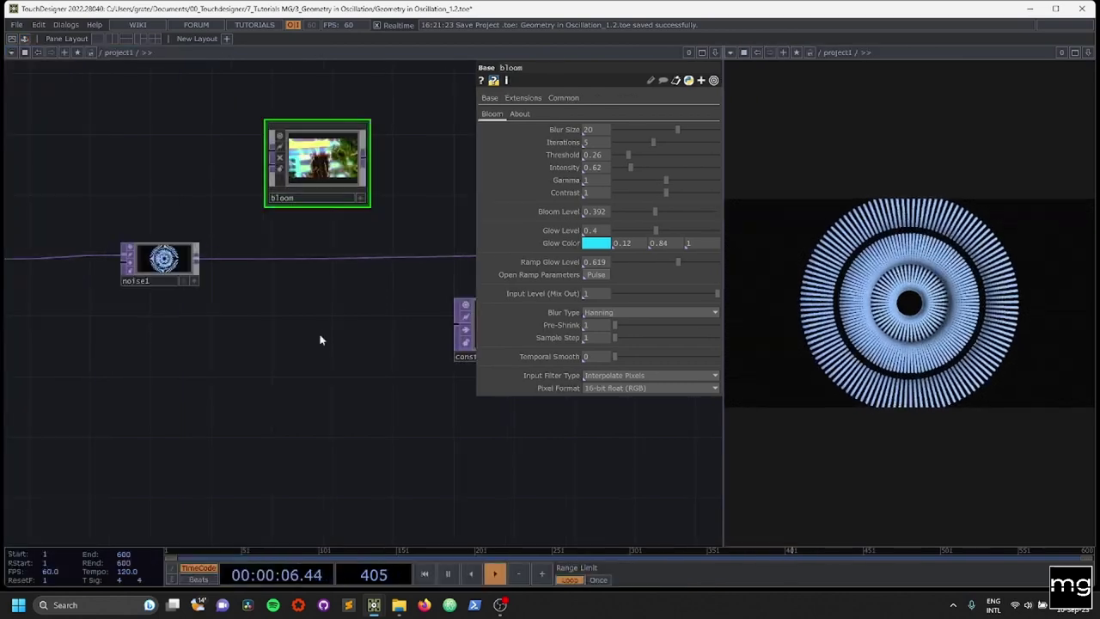
# Wire noise1 into bloom and bloom into over1, and position bloom between them in the chain
pyautogui.moveTo(261, 332); pyautogui.dragTo(212, 337)
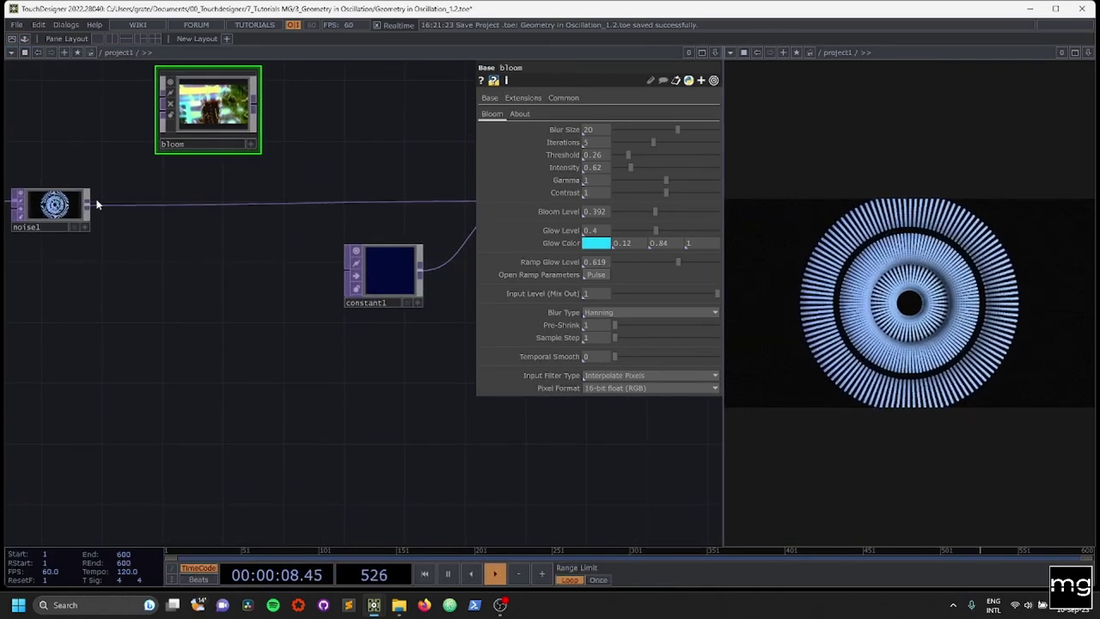
pyautogui.moveTo(90, 208); pyautogui.dragTo(158, 103)
pyautogui.moveTo(257, 103); pyautogui.dragTo(322, 206)
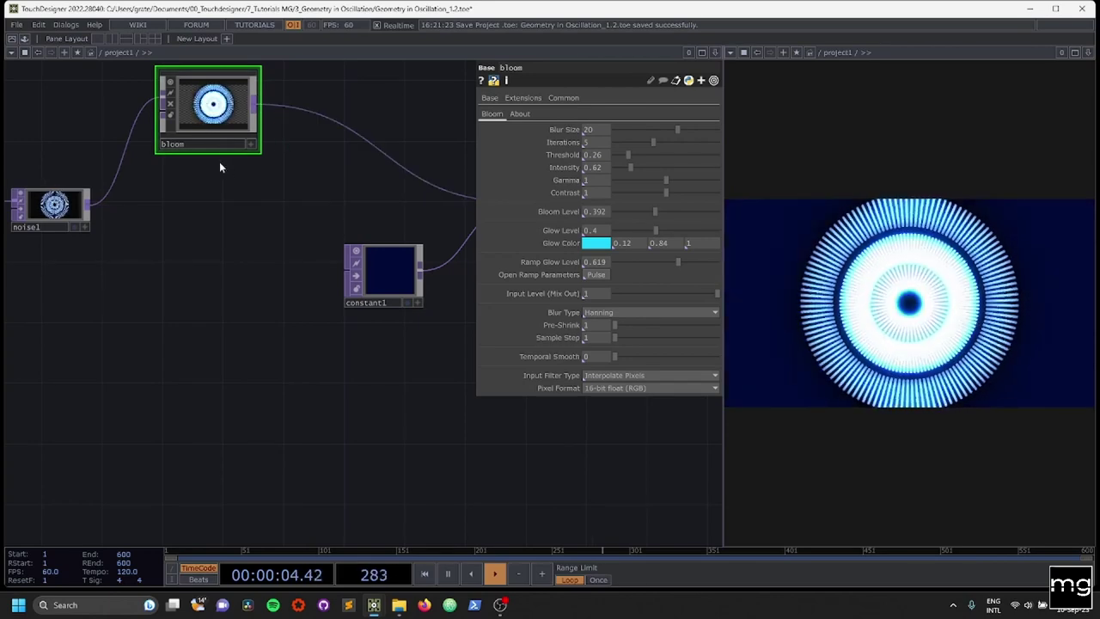
pyautogui.moveTo(215, 129); pyautogui.dragTo(188, 226)
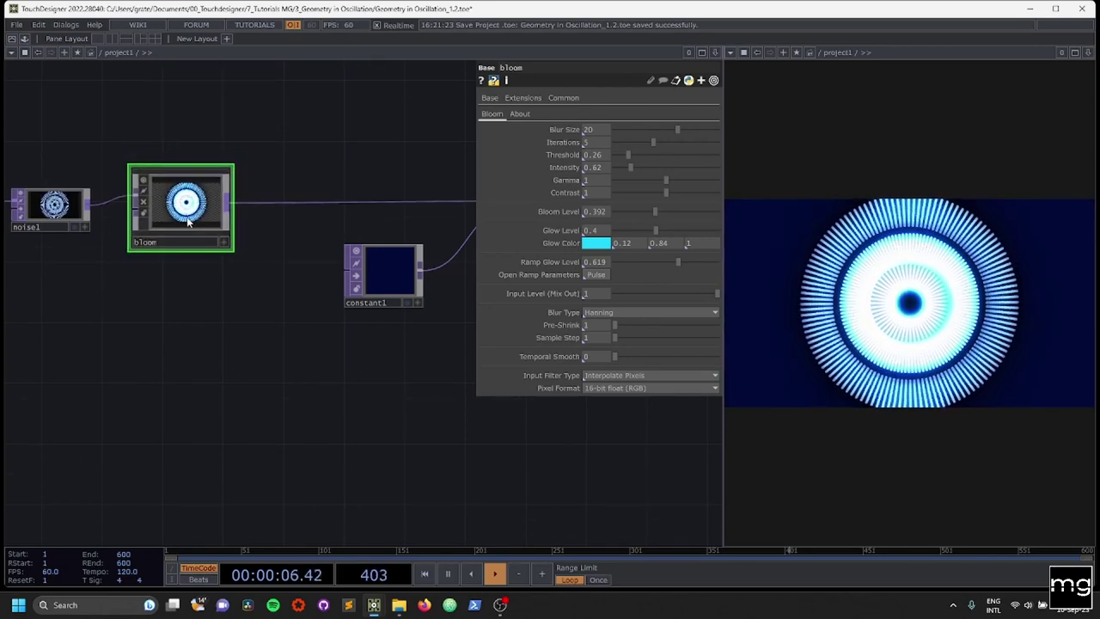
# Set bloom's Blur Size to 7 and Iterations to 10
pyautogui.scroll(-3, 343, 173)
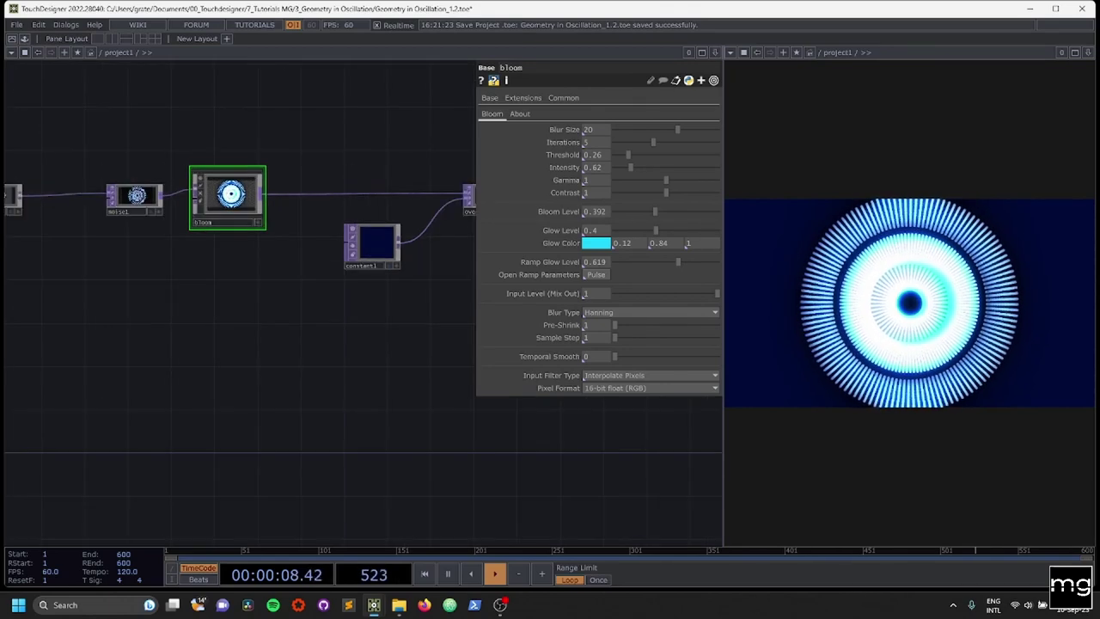
pyautogui.moveTo(245, 346); pyautogui.dragTo(205, 385)
pyautogui.scroll(1, 188, 257)
pyautogui.scroll(3, 187, 258)
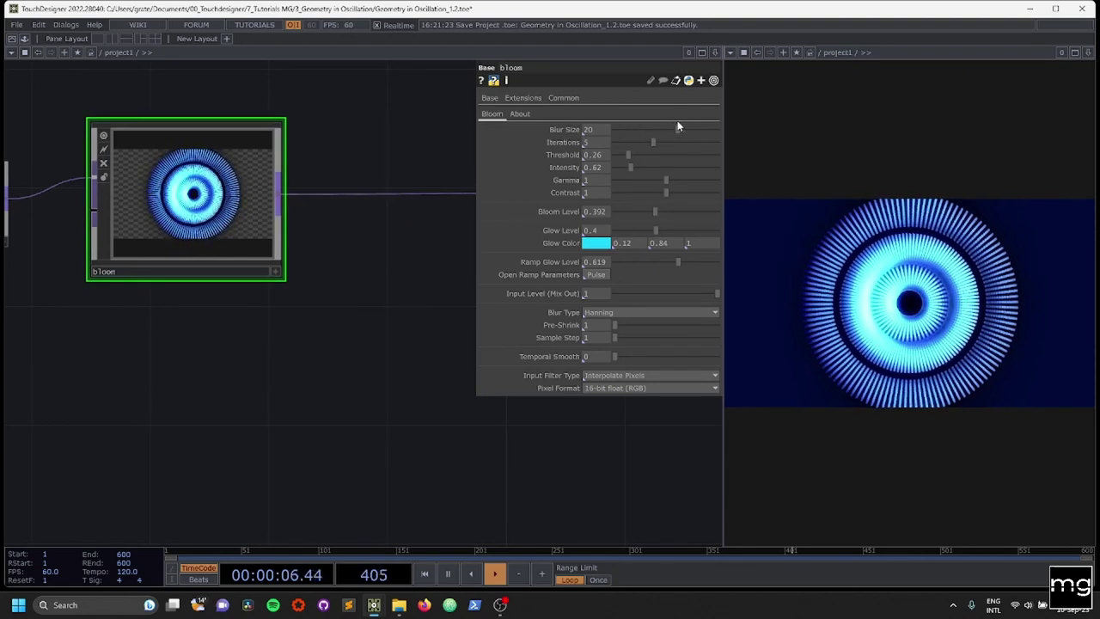
pyautogui.moveTo(676, 129); pyautogui.dragTo(635, 125)
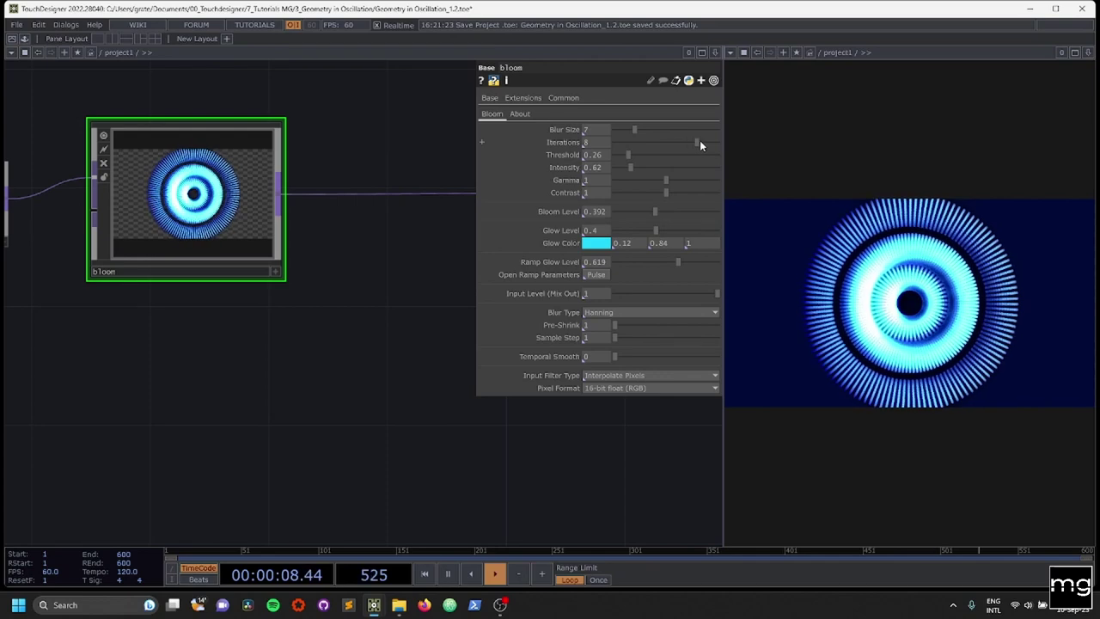
pyautogui.moveTo(706, 142); pyautogui.dragTo(714, 141)
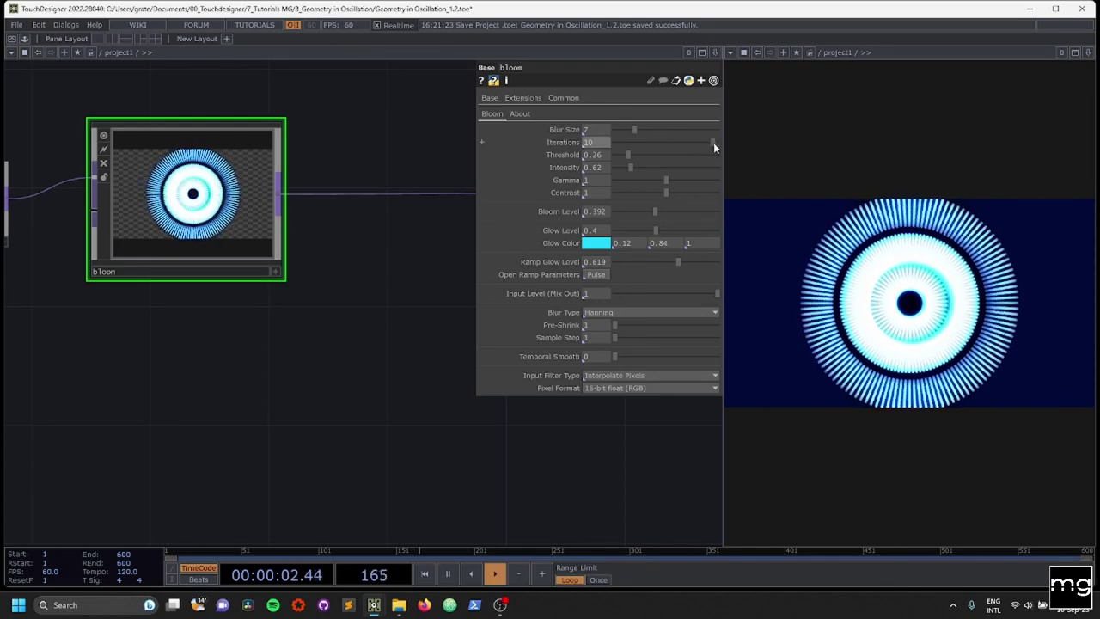
# Set bloom's Glow Color to black
pyautogui.click(605, 244)
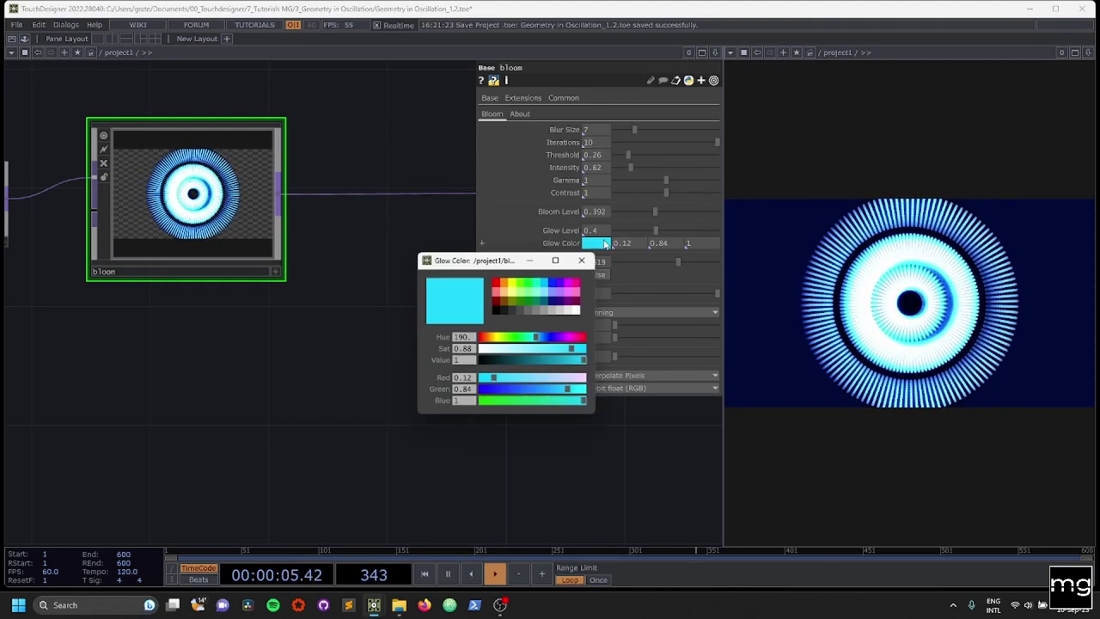
pyautogui.click(495, 311)
pyautogui.click(582, 260)
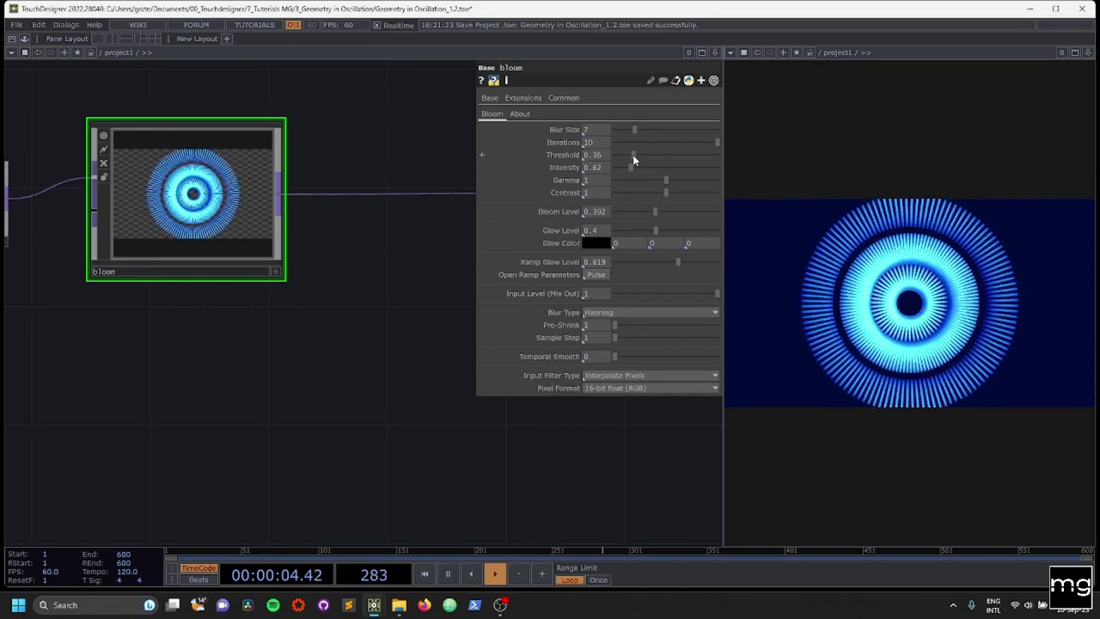
# Set bloom's Threshold to 0.49, Intensity to 0.51 and Ramp Glow Level to about 0.061
pyautogui.moveTo(635, 154); pyautogui.dragTo(639, 152)
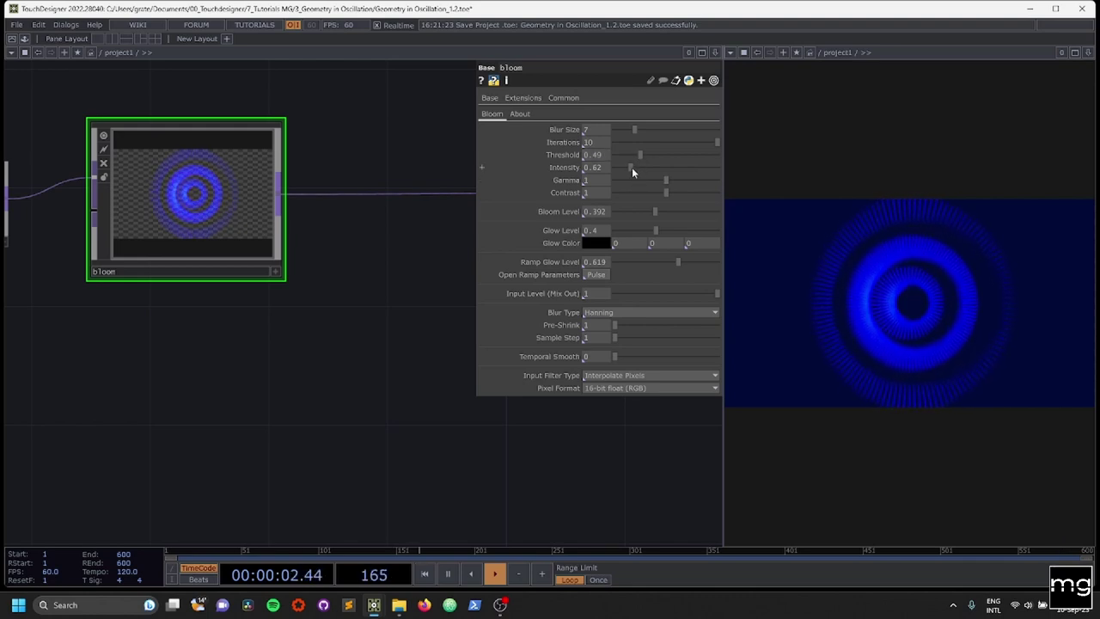
pyautogui.click(629, 168)
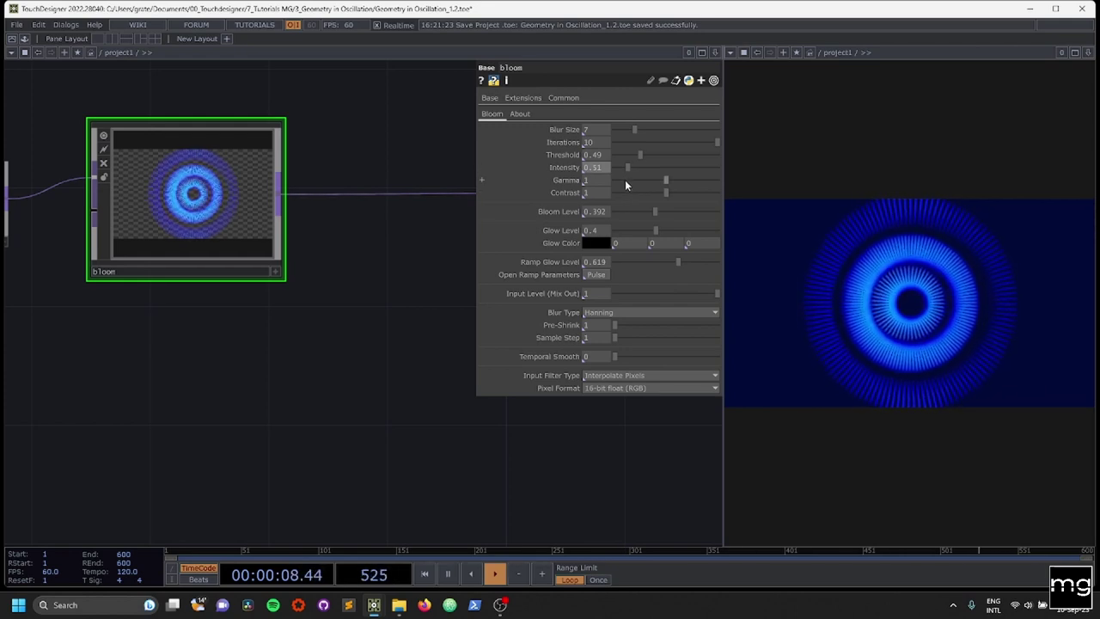
pyautogui.click(626, 263)
pyautogui.moveTo(626, 263); pyautogui.dragTo(623, 264)
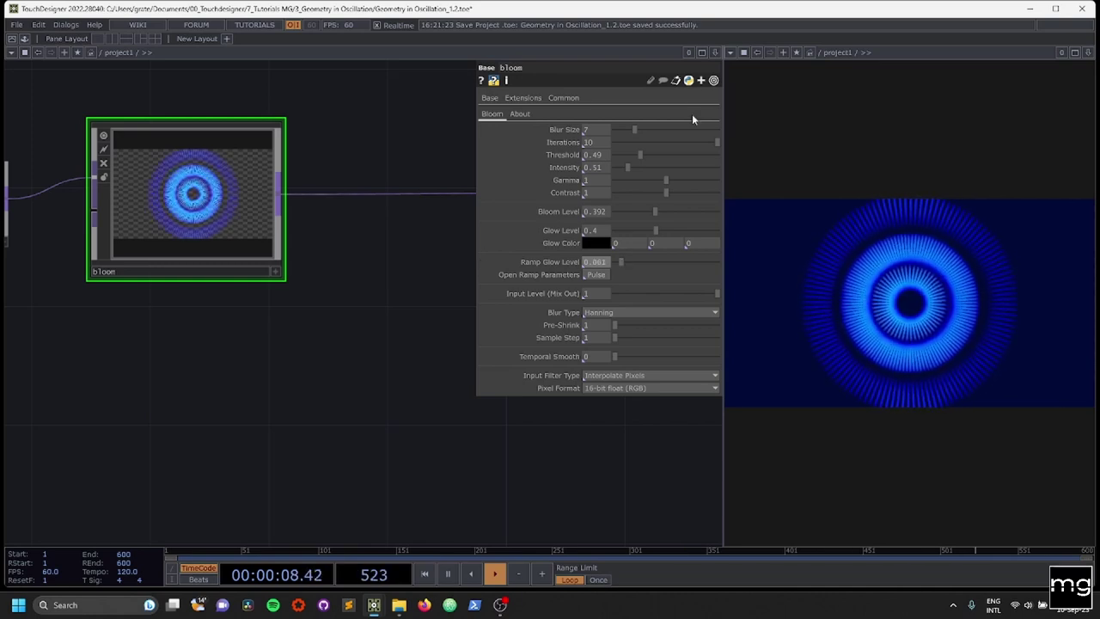
# Filter bloom's parameters to the non-default ones, set Blur Type to Catmull-Rom, and restore the full parameter list
pyautogui.click(713, 81)
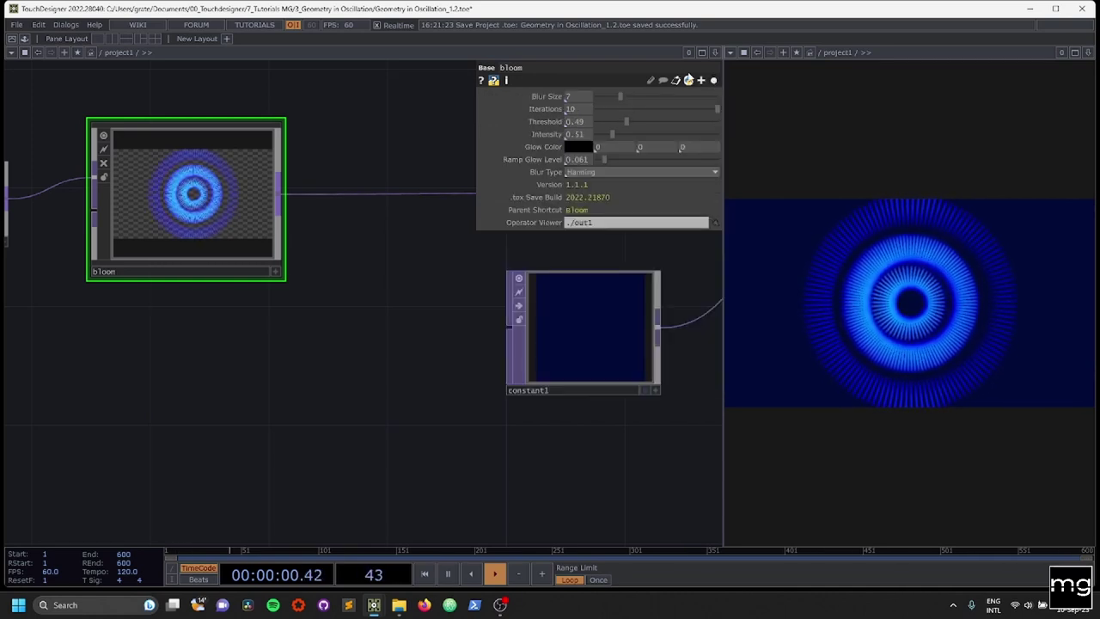
pyautogui.click(676, 80)
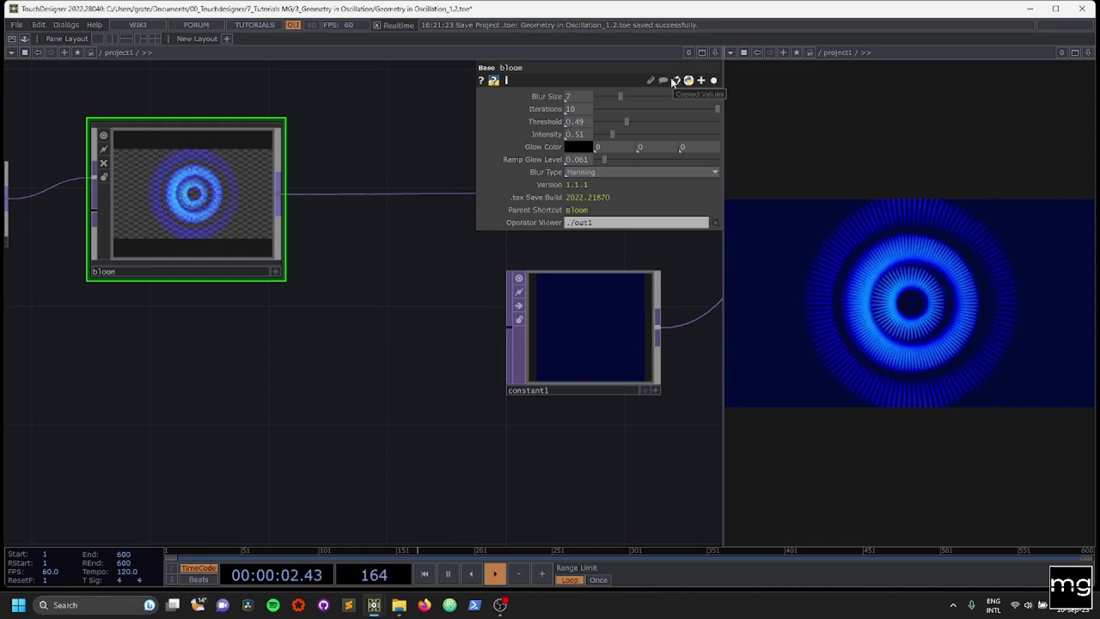
pyautogui.click(650, 171)
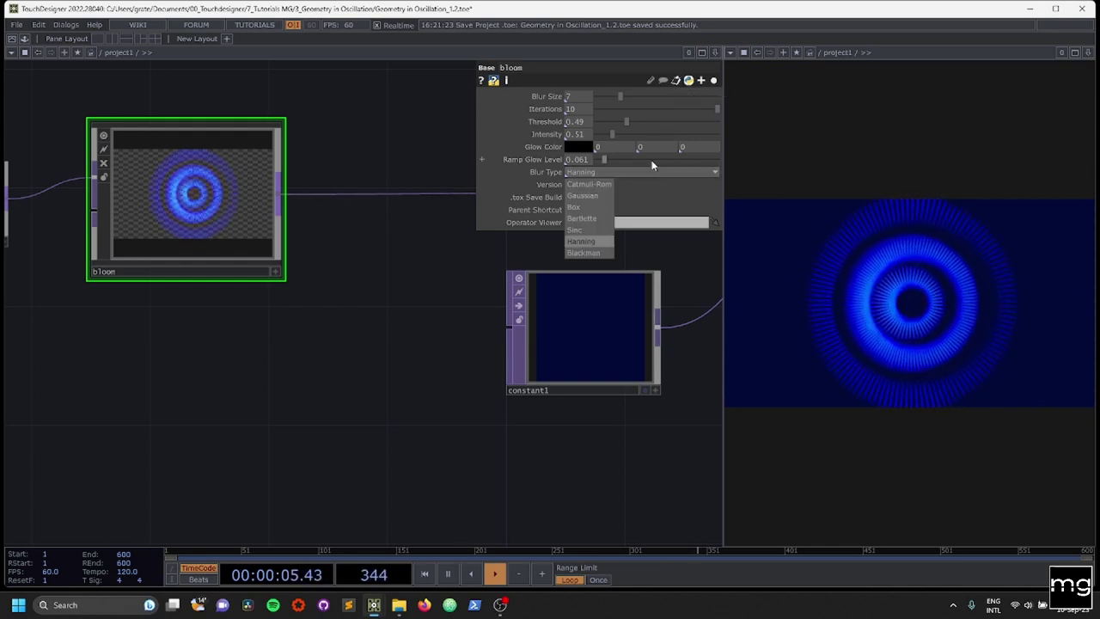
pyautogui.click(609, 184)
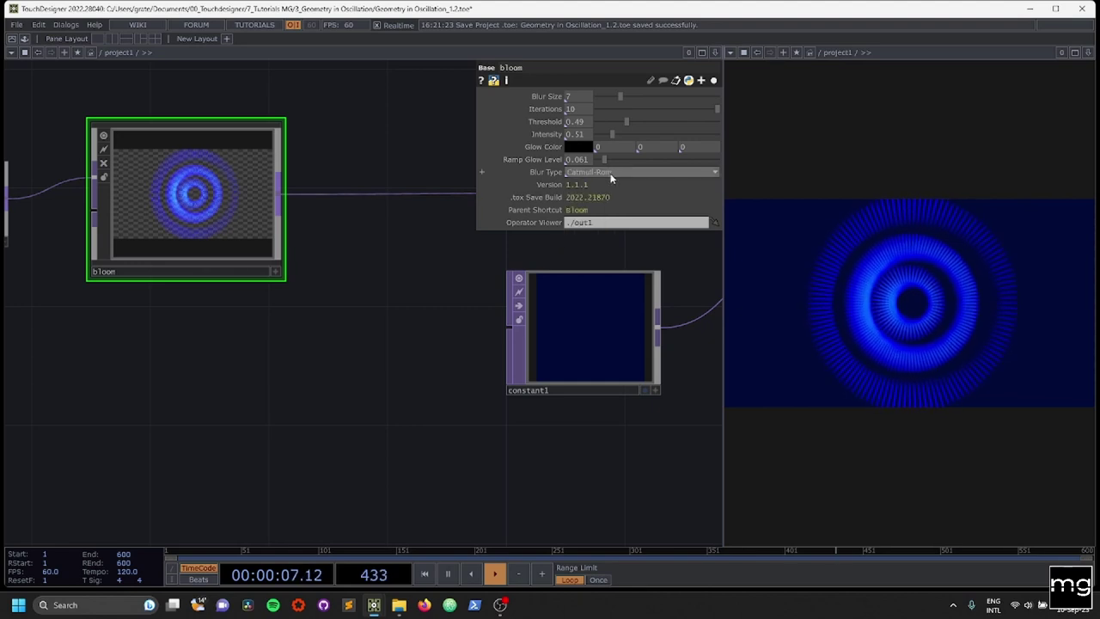
pyautogui.click(713, 80)
# Examine the type and frequency parameters of lfo1, which drives the torus rotation
pyautogui.scroll(-6, 430, 297)
pyautogui.scroll(5, 310, 357)
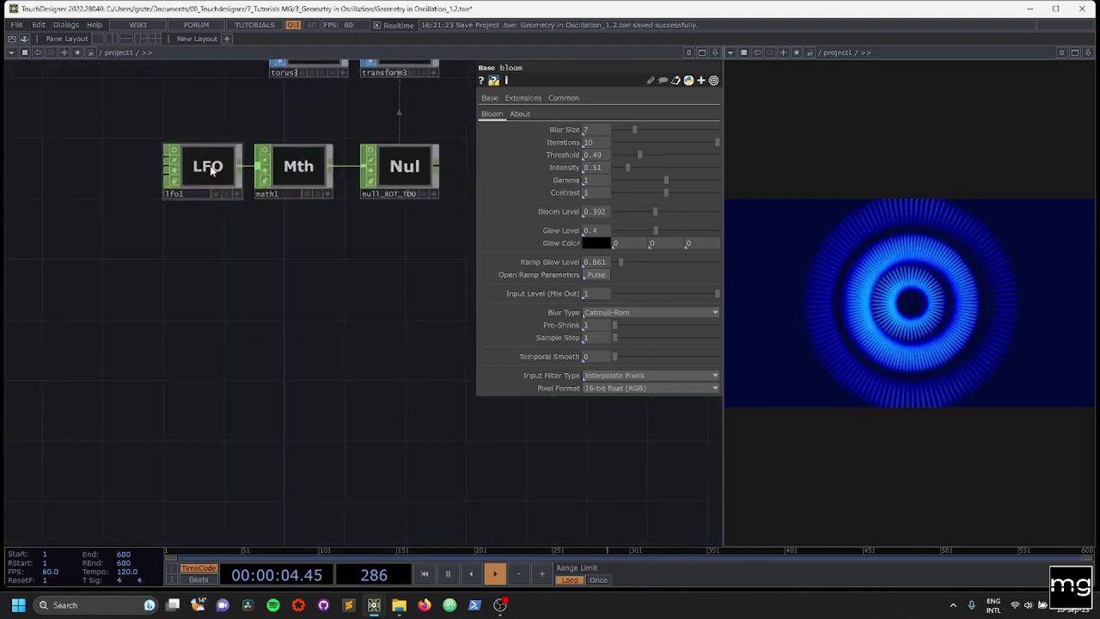
pyautogui.click(212, 169)
pyautogui.scroll(-3, 287, 189)
pyautogui.scroll(-3, 477, 354)
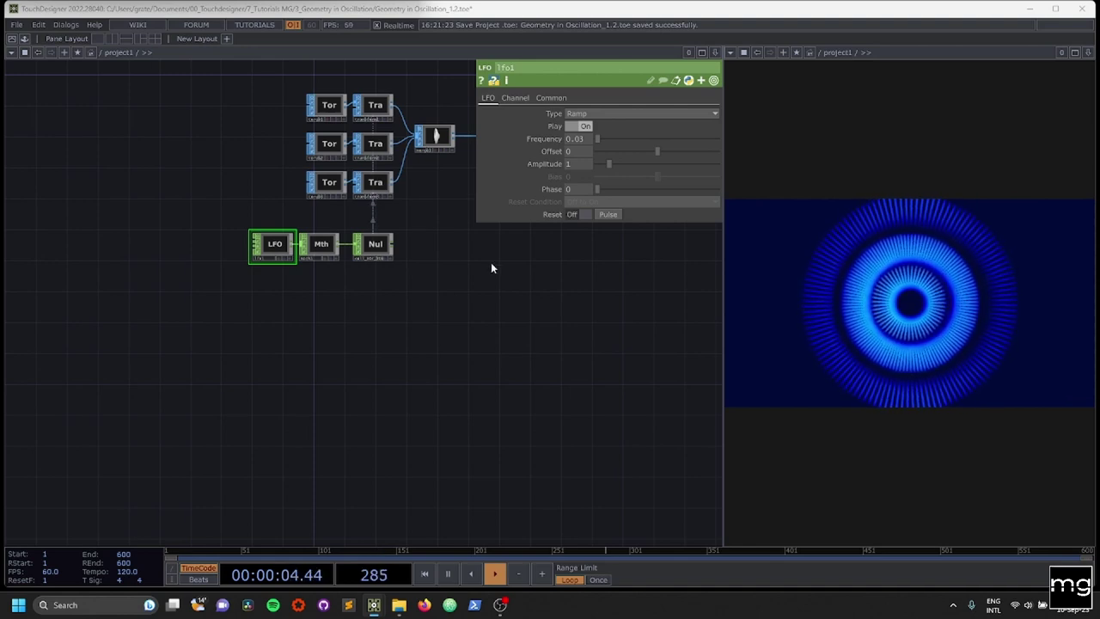
# Try the Sine wave type on lfo1 and restore it to Ramp
pyautogui.scroll(2, 558, 154)
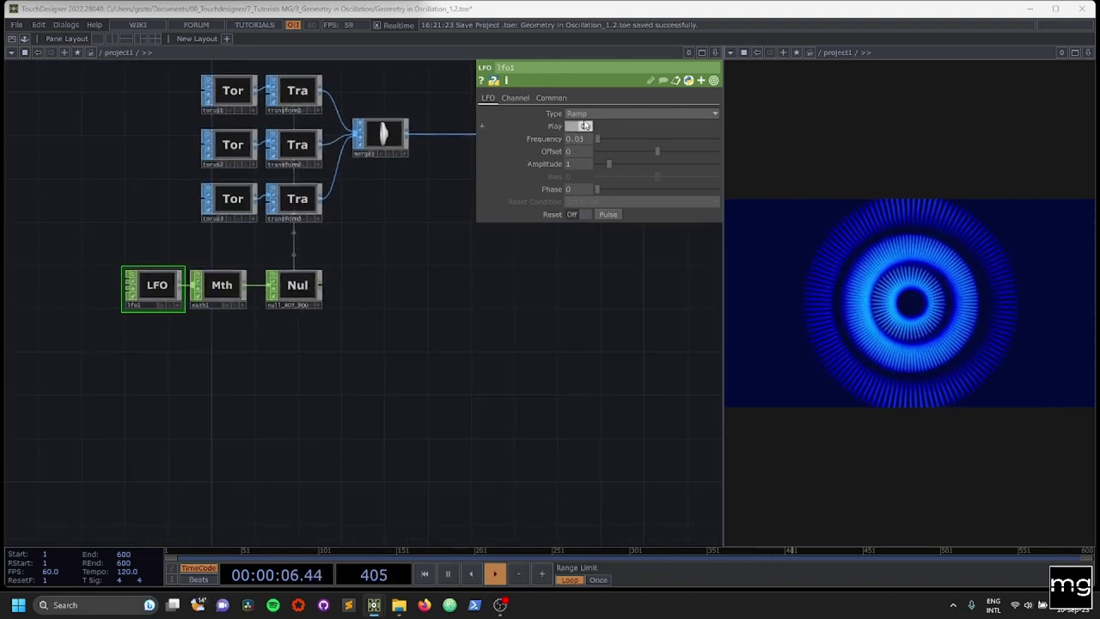
pyautogui.click(588, 112)
pyautogui.click(587, 128)
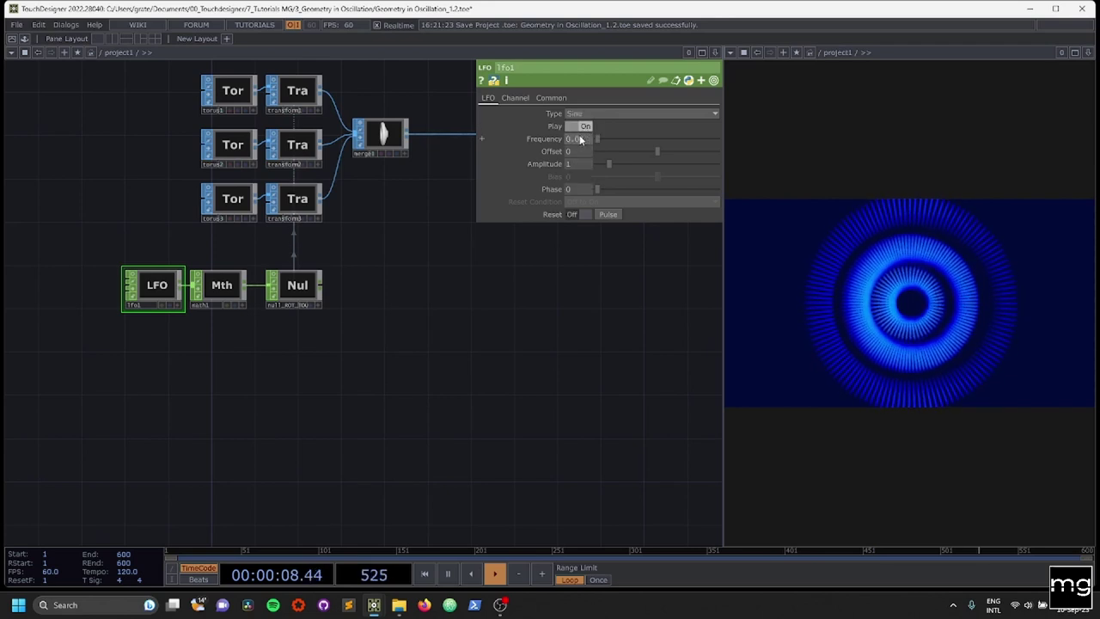
pyautogui.click(606, 114)
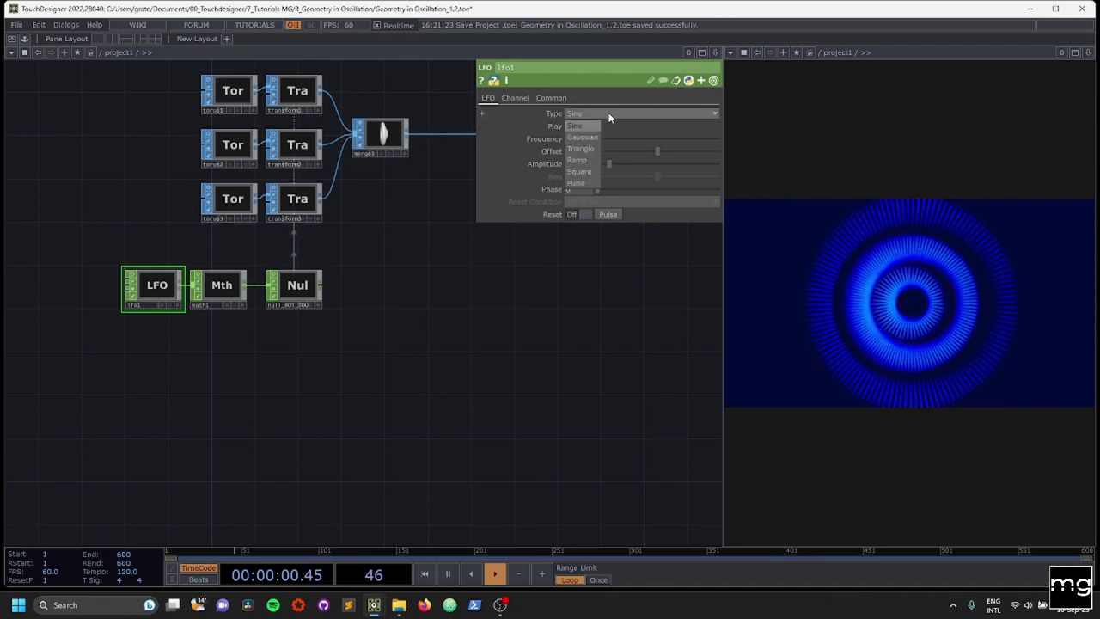
pyautogui.click(593, 159)
pyautogui.scroll(-3, 541, 252)
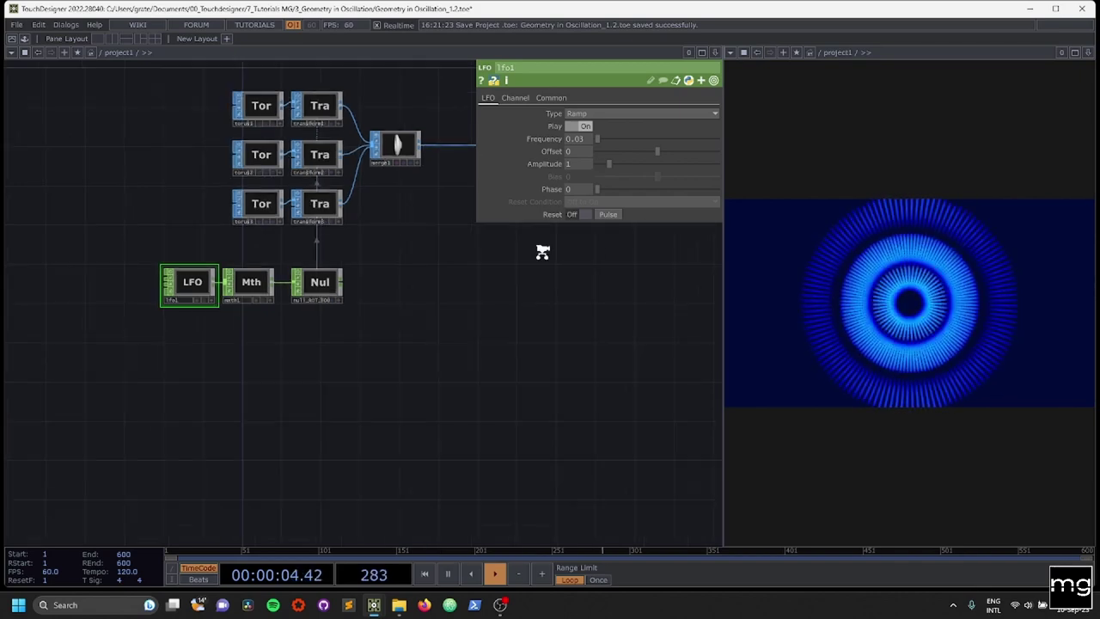
# Set the wave type of lfo2, which drives the instance rotation, to Sine
pyautogui.moveTo(512, 300); pyautogui.dragTo(430, 395)
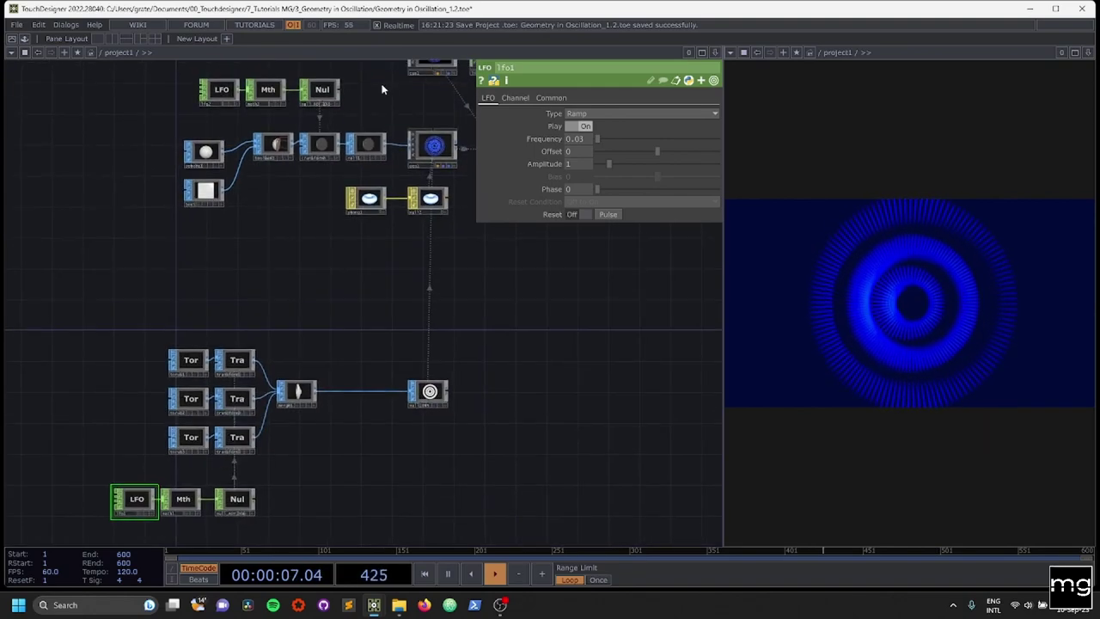
pyautogui.scroll(4, 298, 80)
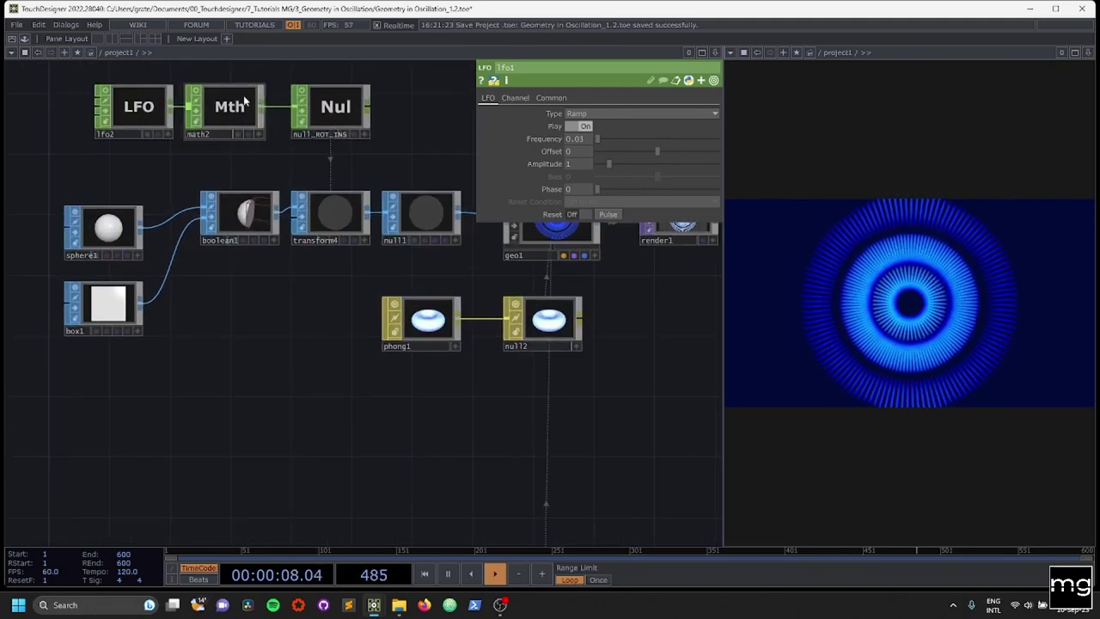
pyautogui.click(245, 102)
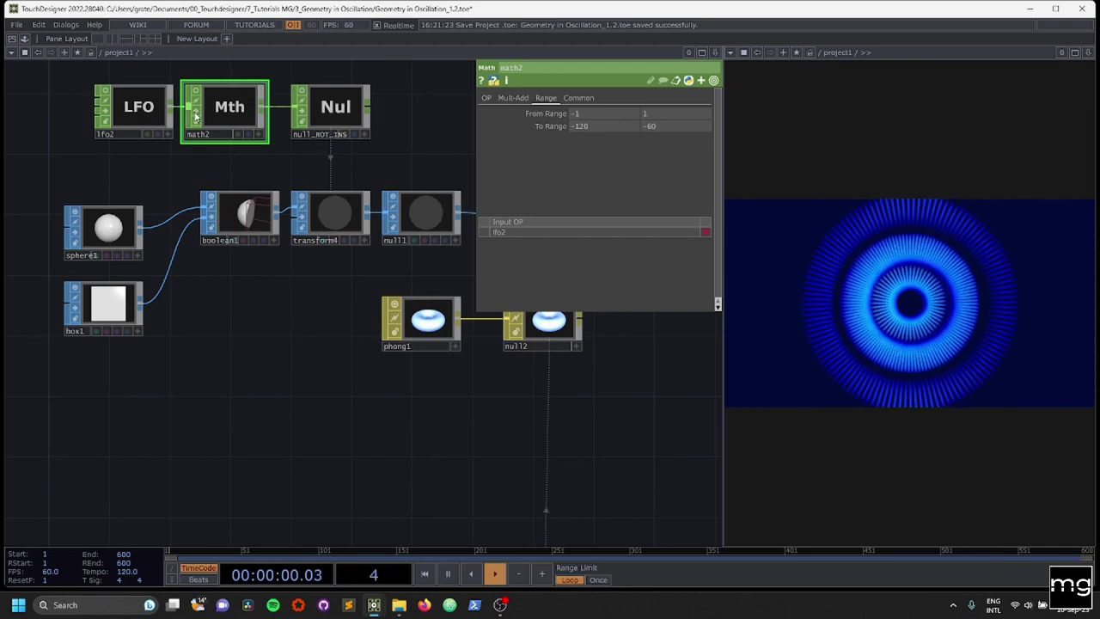
pyautogui.click(148, 117)
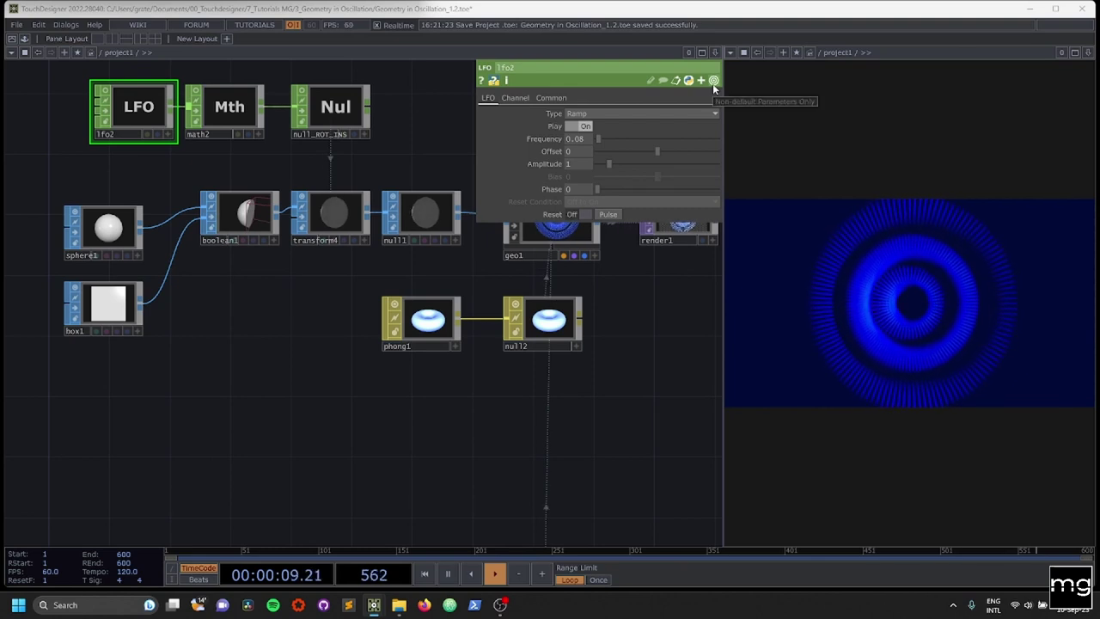
pyautogui.click(602, 113)
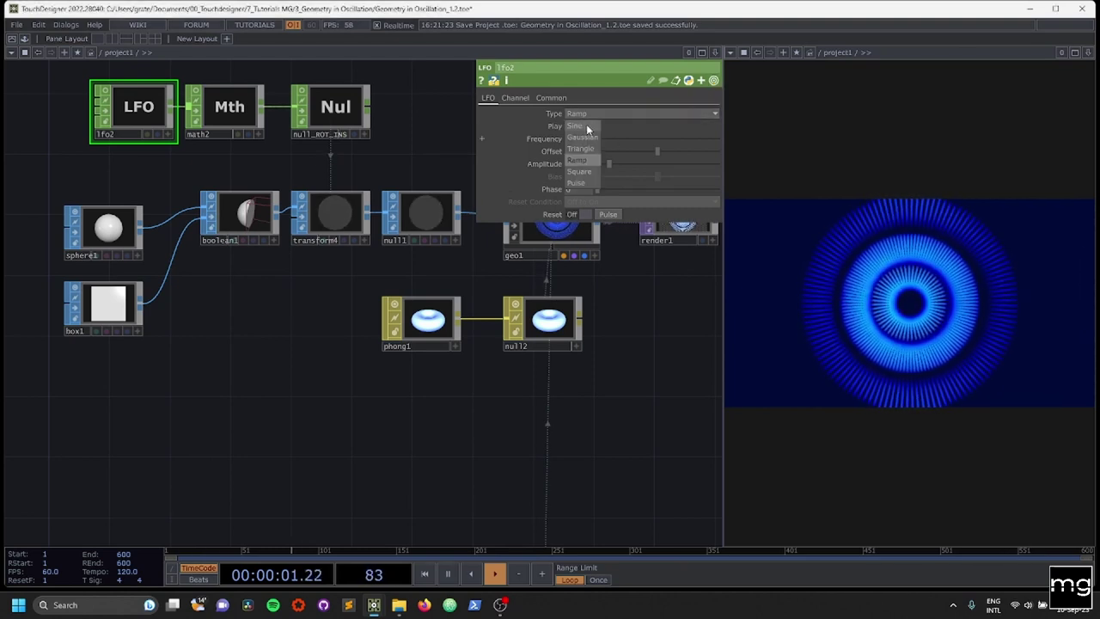
pyautogui.click(586, 127)
# Reopen the parameters of lfo1 in the torus rotation chain and save the project
pyautogui.scroll(-3, 277, 341)
pyautogui.moveTo(272, 339); pyautogui.dragTo(304, 194)
pyautogui.click(108, 418)
pyautogui.scroll(5, 108, 412)
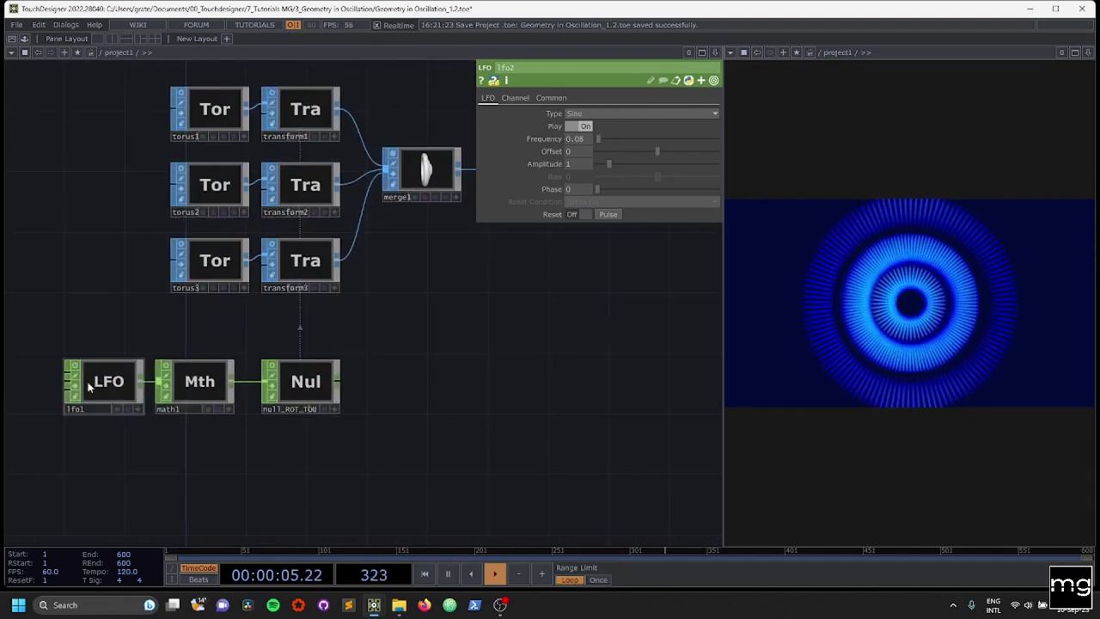
pyautogui.moveTo(534, 345); pyautogui.dragTo(290, 344)
pyautogui.scroll(-3, 290, 342)
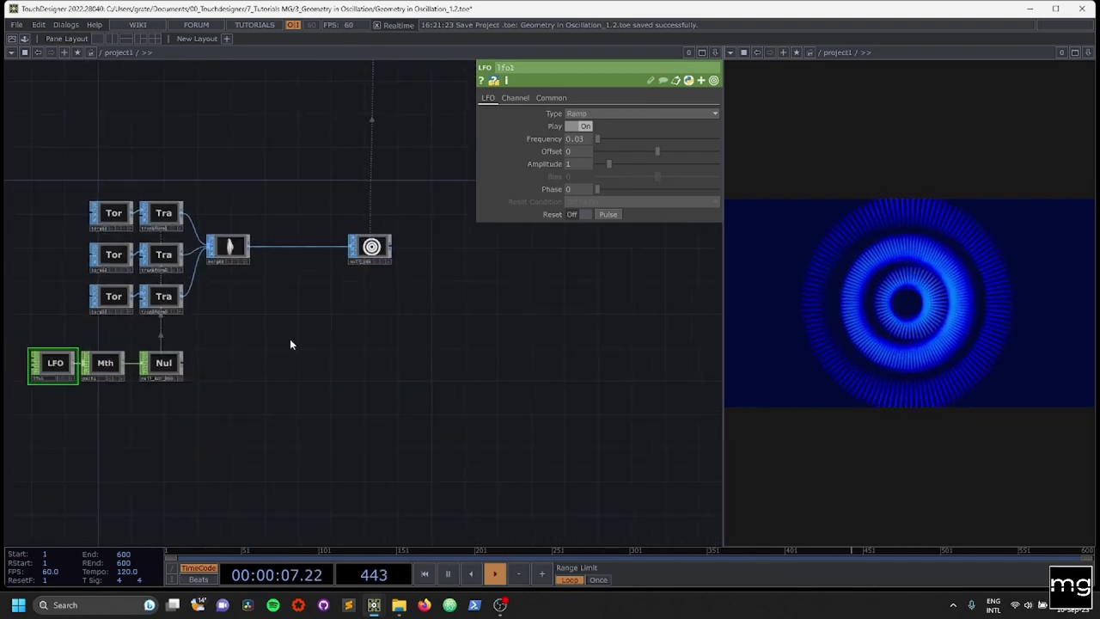
pyautogui.hotkey('ctrl', 's')
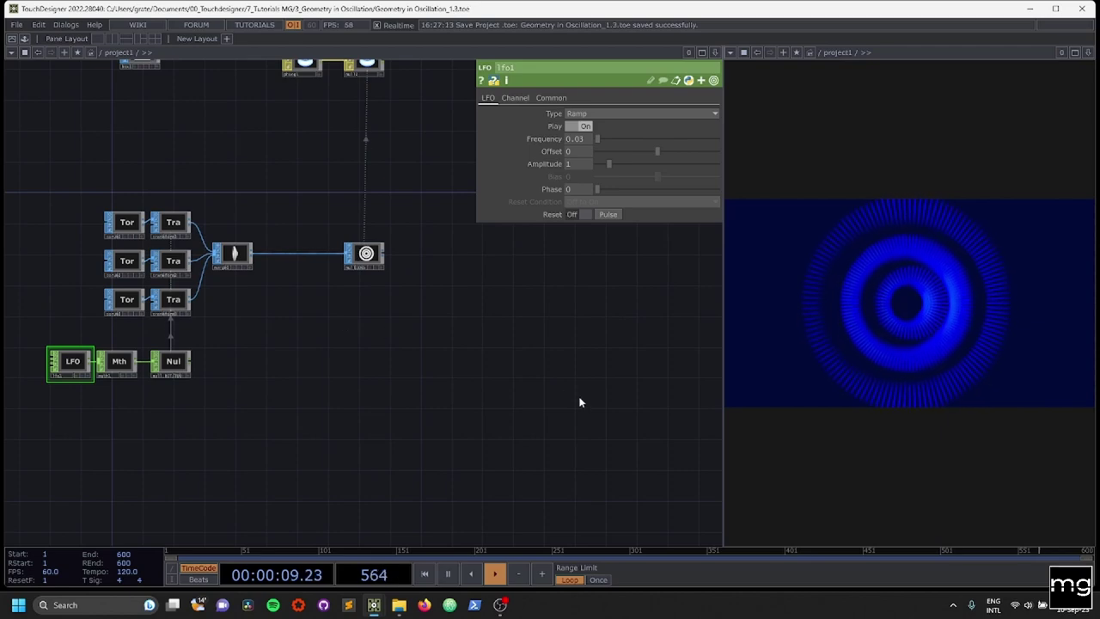
# Survey the complete operator network, from the torus chains through the camera and light to the final output
pyautogui.scroll(-4, 525, 383)
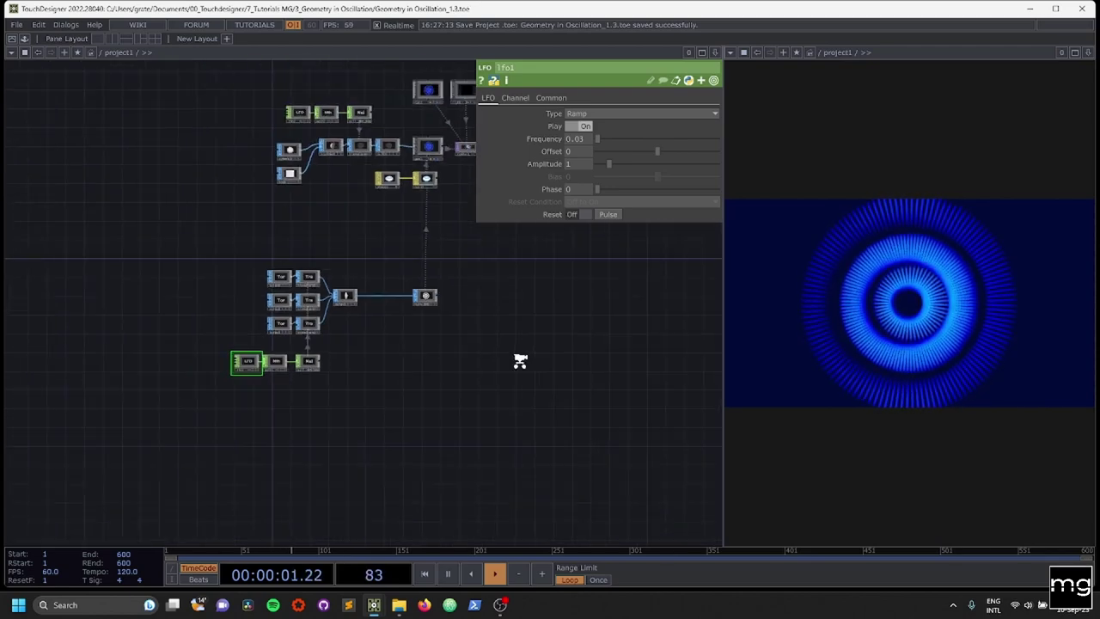
pyautogui.moveTo(533, 373); pyautogui.dragTo(354, 349)
pyautogui.scroll(-2, 368, 265)
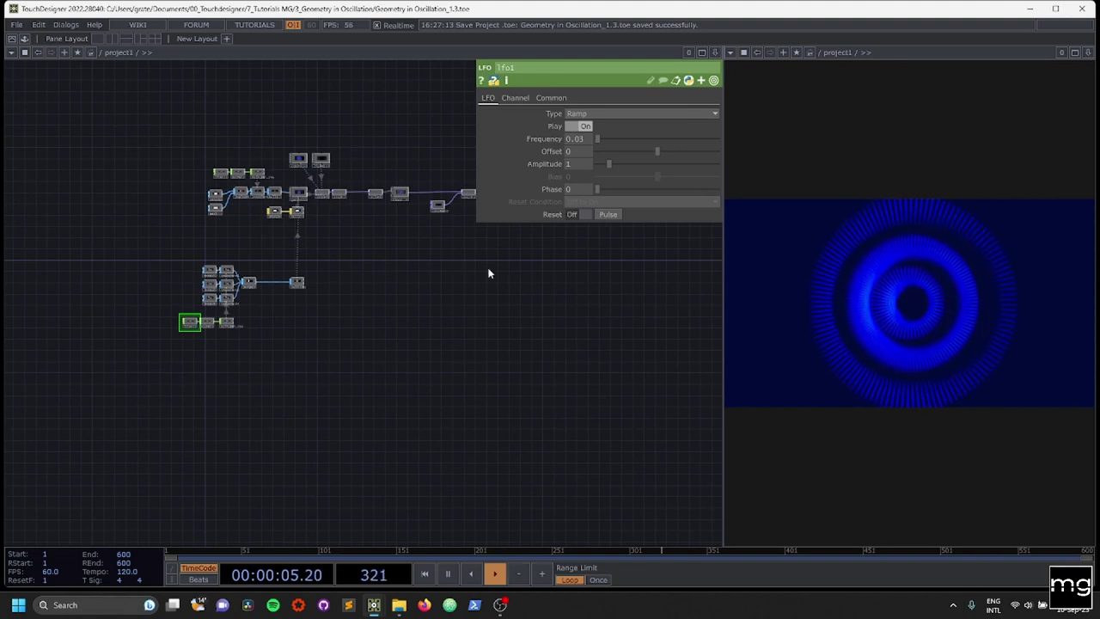
pyautogui.scroll(-2, 488, 273)
pyautogui.moveTo(489, 272); pyautogui.dragTo(333, 400)
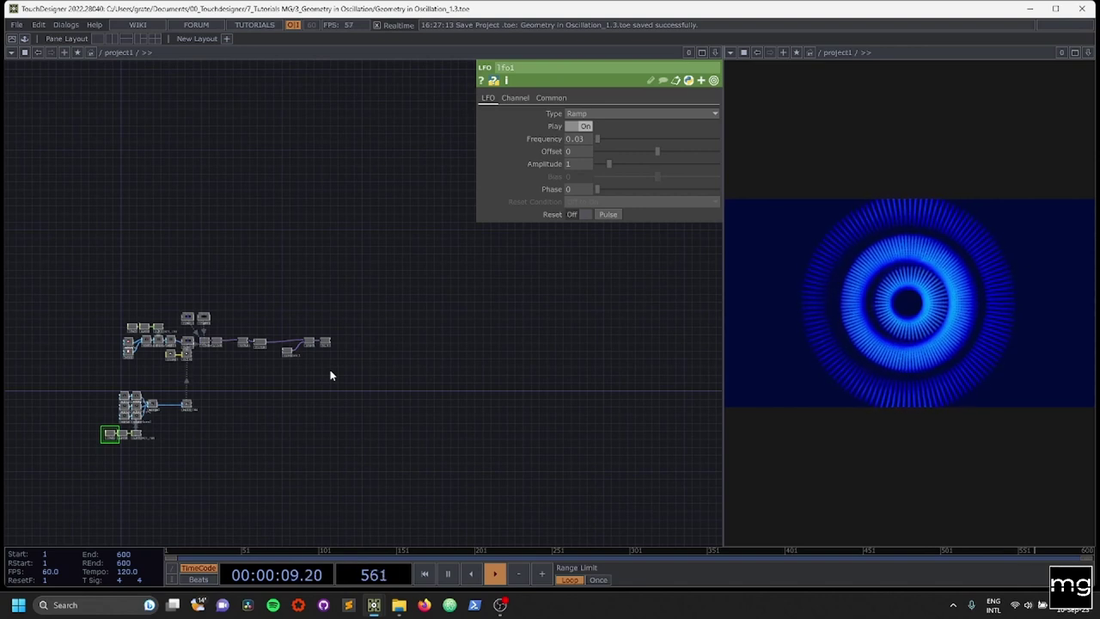
pyautogui.scroll(5, 204, 346)
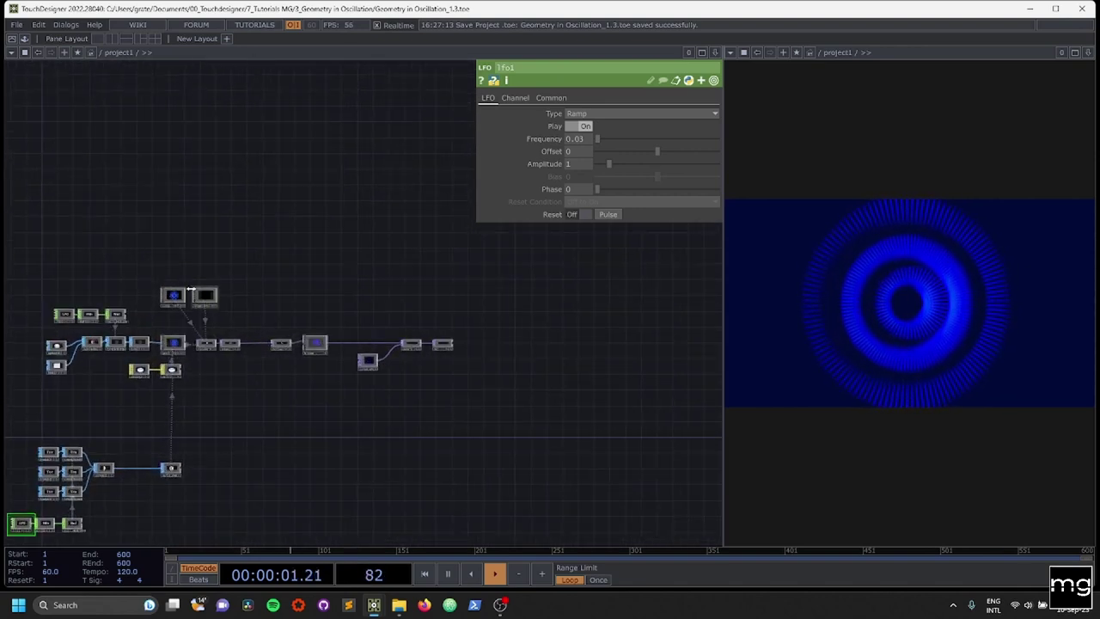
pyautogui.scroll(-2, 236, 216)
pyautogui.scroll(5, 237, 221)
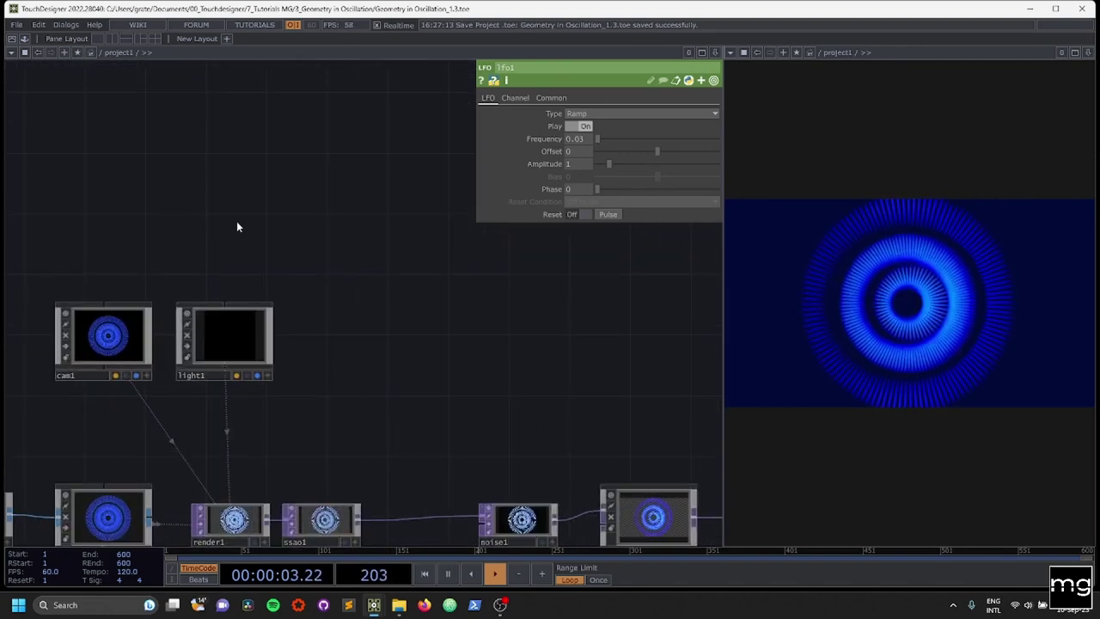
pyautogui.scroll(-4, 238, 221)
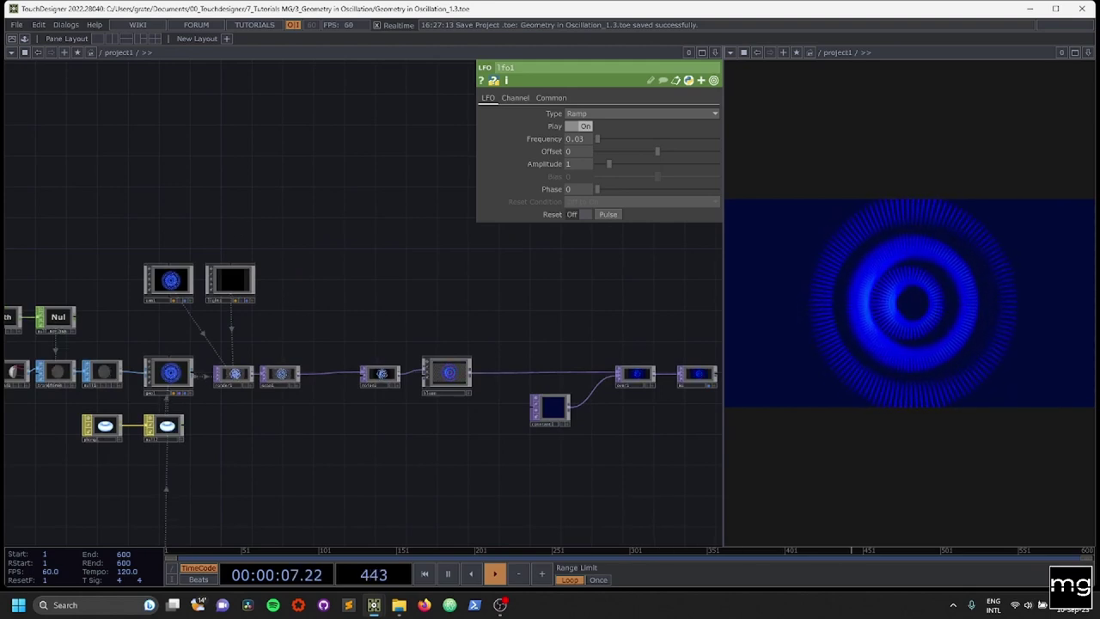
# Move cam1 higher in the network, place a Camera Blend COMP beneath it and connect cam1 as its parent
pyautogui.scroll(2, 252, 318)
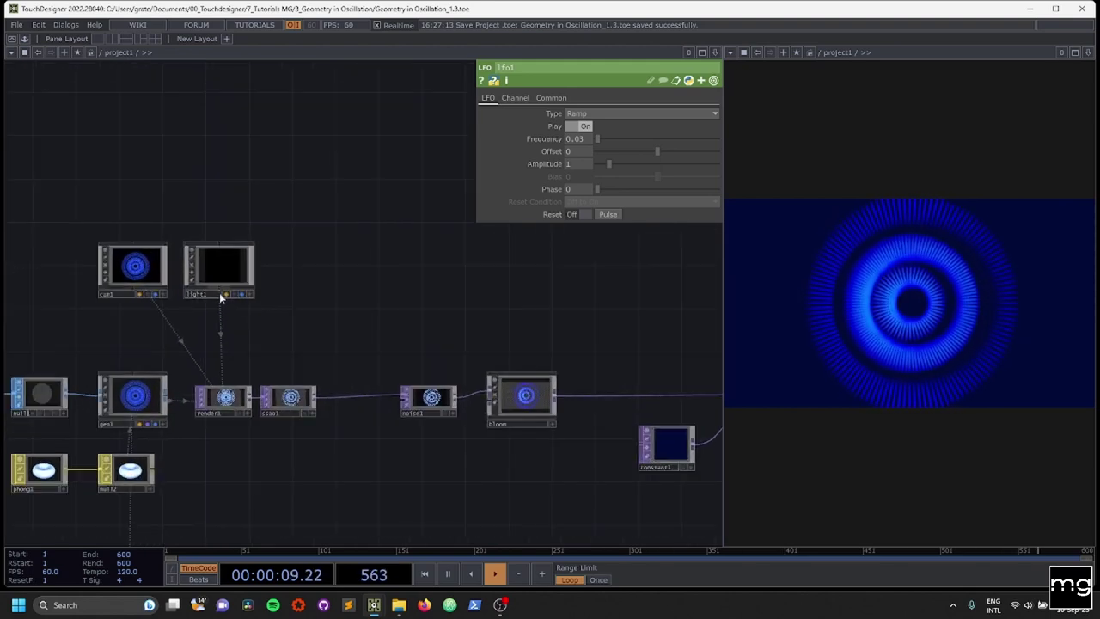
pyautogui.moveTo(135, 271); pyautogui.dragTo(132, 183)
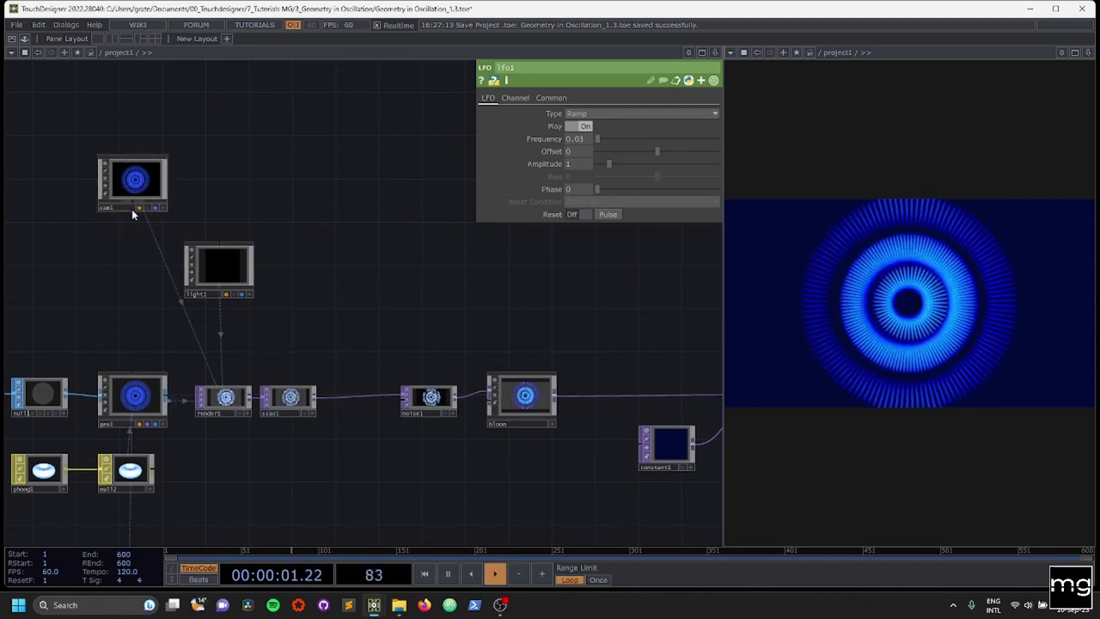
pyautogui.doubleClick(125, 247)
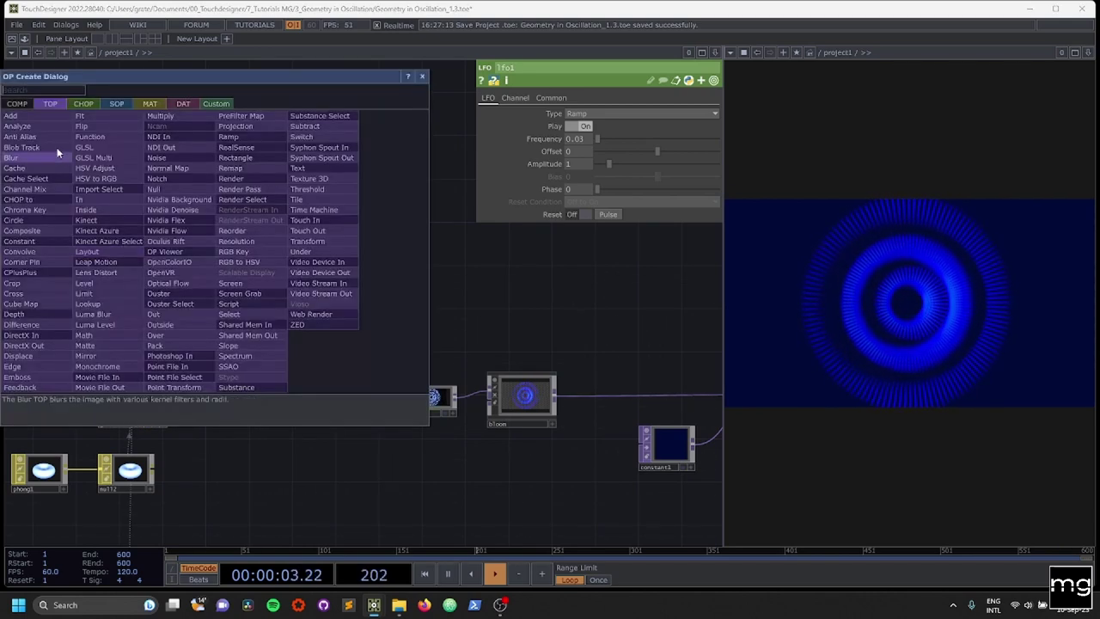
pyautogui.click(26, 104)
pyautogui.press('Escape')
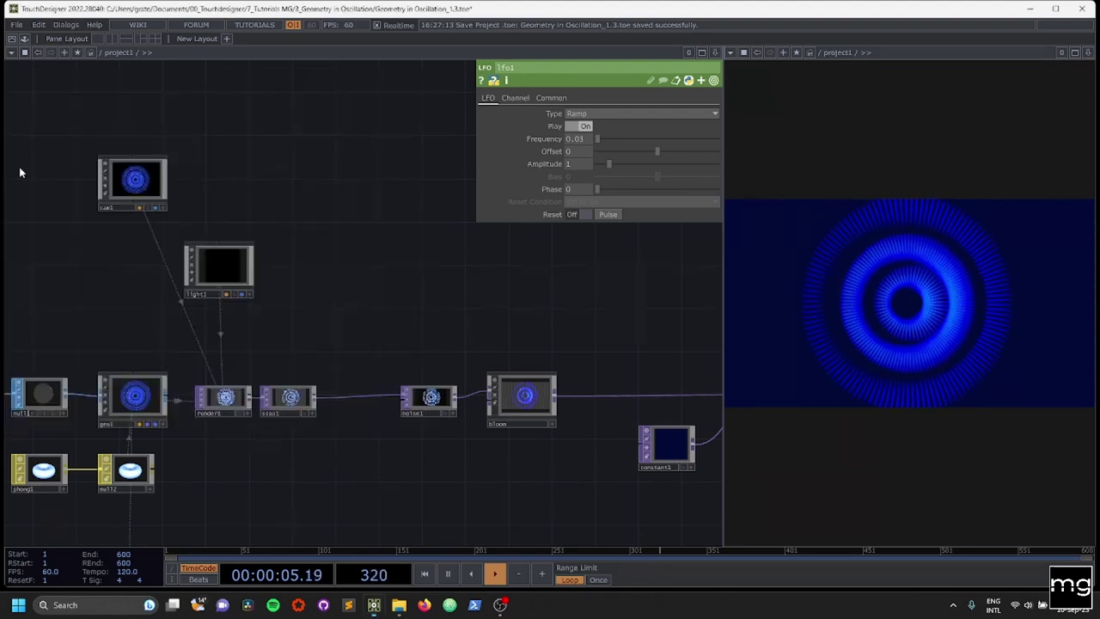
pyautogui.click(132, 269)
pyautogui.moveTo(133, 208); pyautogui.dragTo(132, 243)
# Duplicate cam1, place the copy beside it and connect the copy to camblend1 as a second camera
pyautogui.click(148, 182)
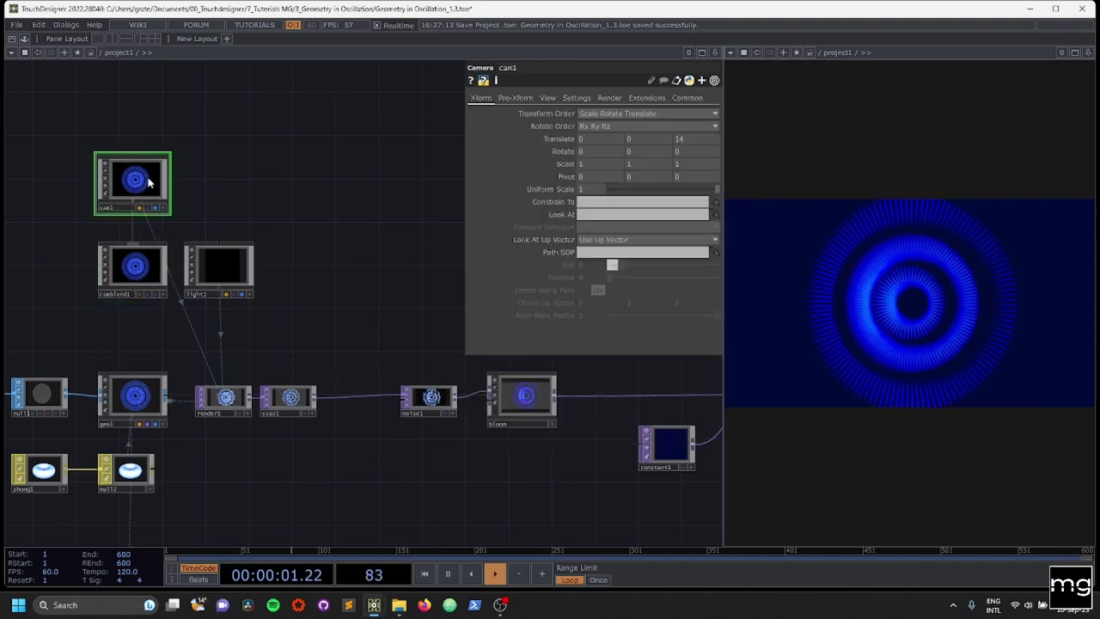
pyautogui.hotkey('ctrl', 'v')
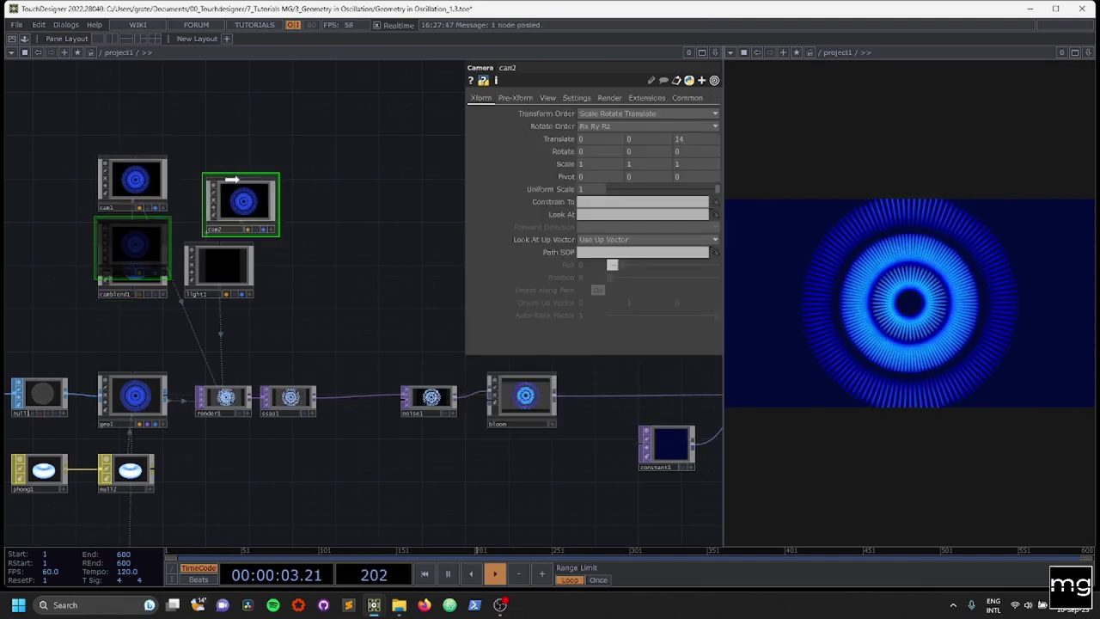
pyautogui.click(203, 171)
pyautogui.scroll(5, 203, 171)
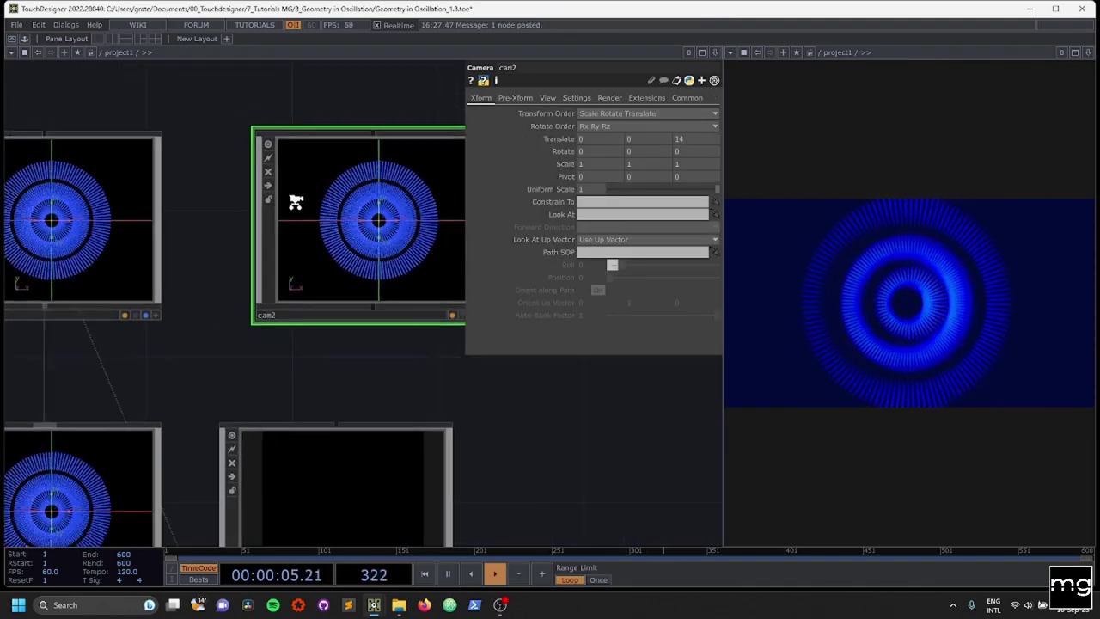
pyautogui.moveTo(351, 287); pyautogui.dragTo(101, 369)
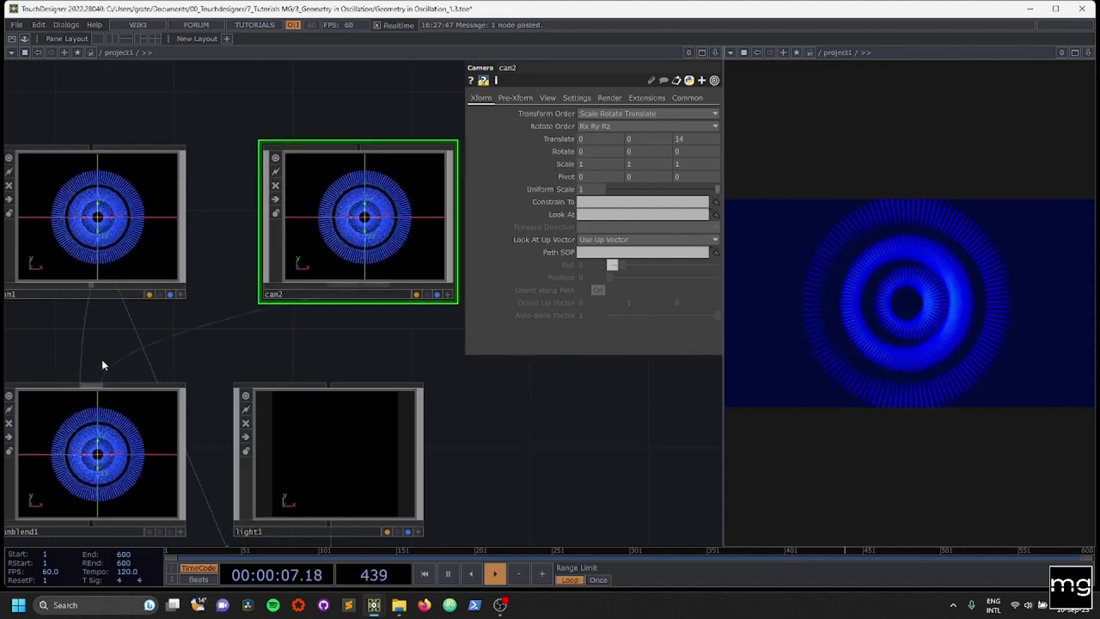
# Set the Z translation of cam2 to 1.5
pyautogui.moveTo(684, 138); pyautogui.dragTo(664, 140)
pyautogui.write('1.5')
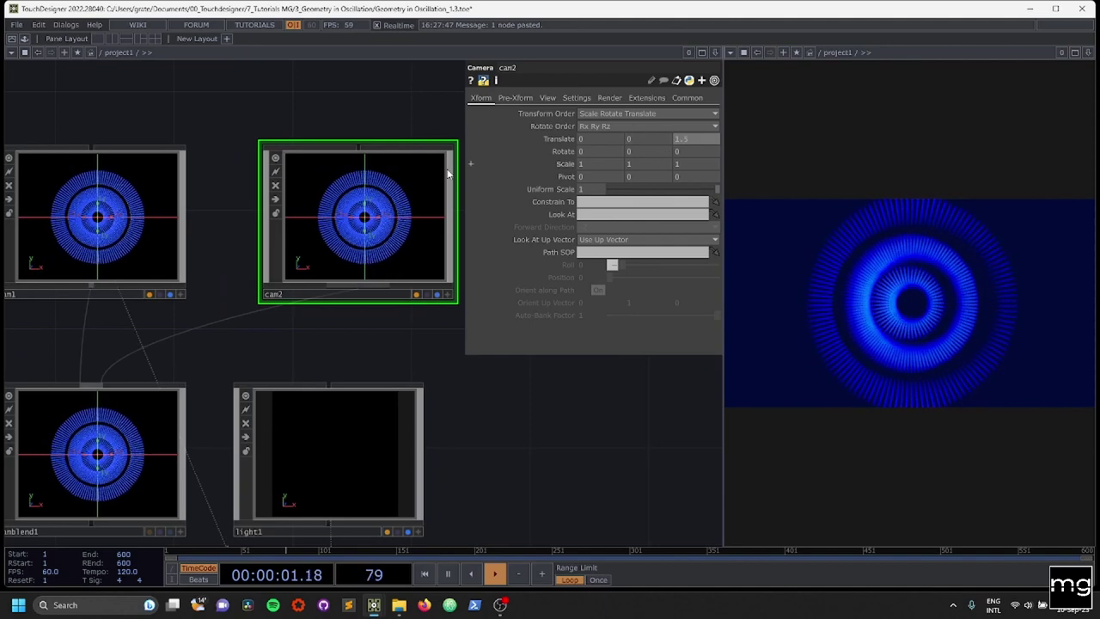
pyautogui.press('Return')
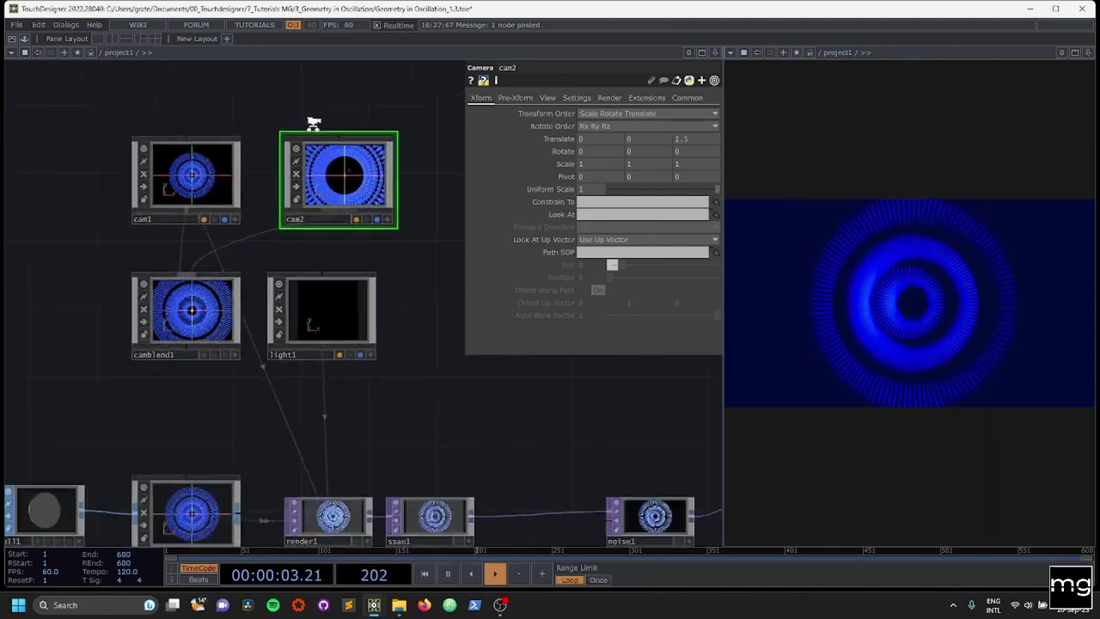
# Duplicate the lfo2, math2 and null_ROT_INS chain and place the copy above the two cameras
pyautogui.scroll(-5, 313, 125)
pyautogui.moveTo(310, 88); pyautogui.dragTo(383, 151)
pyautogui.scroll(-3, 223, 172)
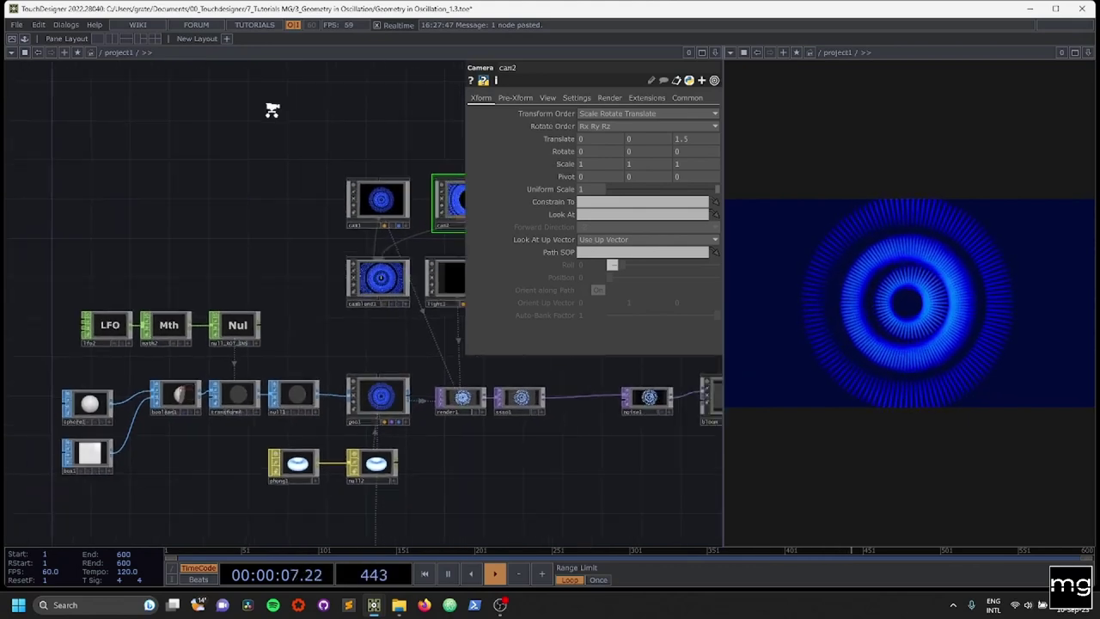
pyautogui.moveTo(125, 282); pyautogui.dragTo(126, 285, button='right')
pyautogui.hotkey('ctrl', 'c')
pyautogui.hotkey('ctrl', 'v')
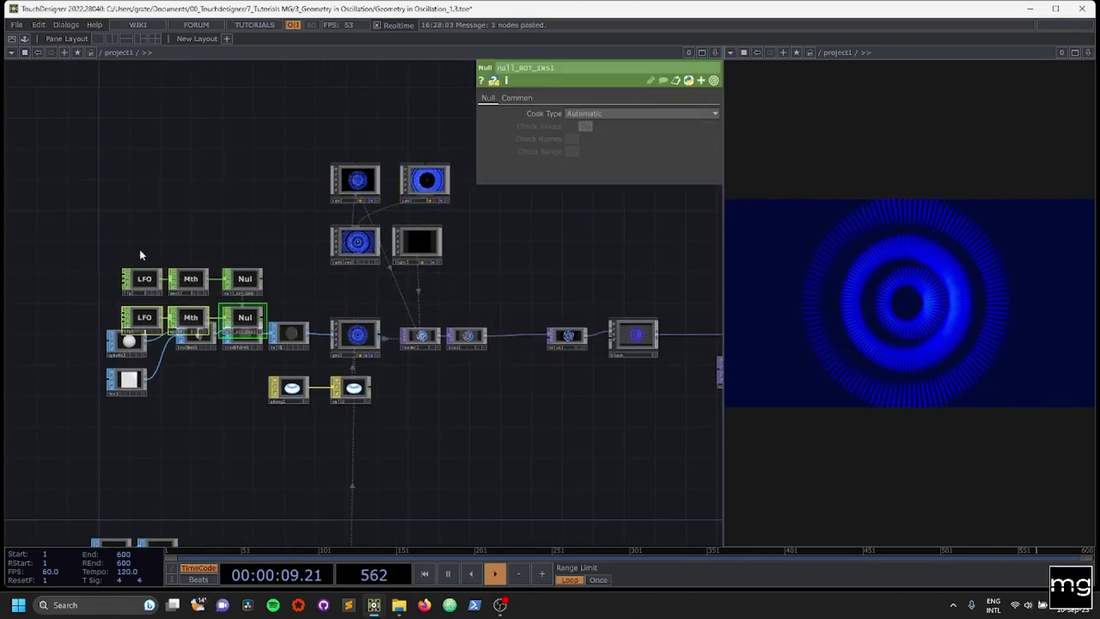
pyautogui.moveTo(144, 316); pyautogui.dragTo(258, 108)
# Rename the duplicated chain's Null CHOP to null_CAM_BLEND
pyautogui.scroll(6, 389, 105)
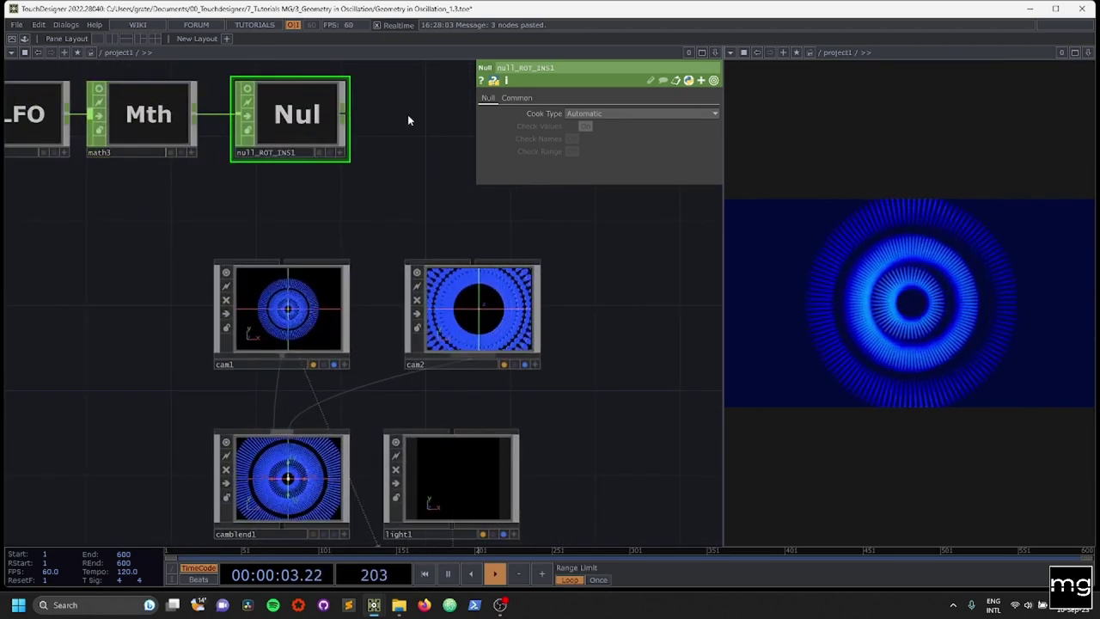
pyautogui.doubleClick(293, 163)
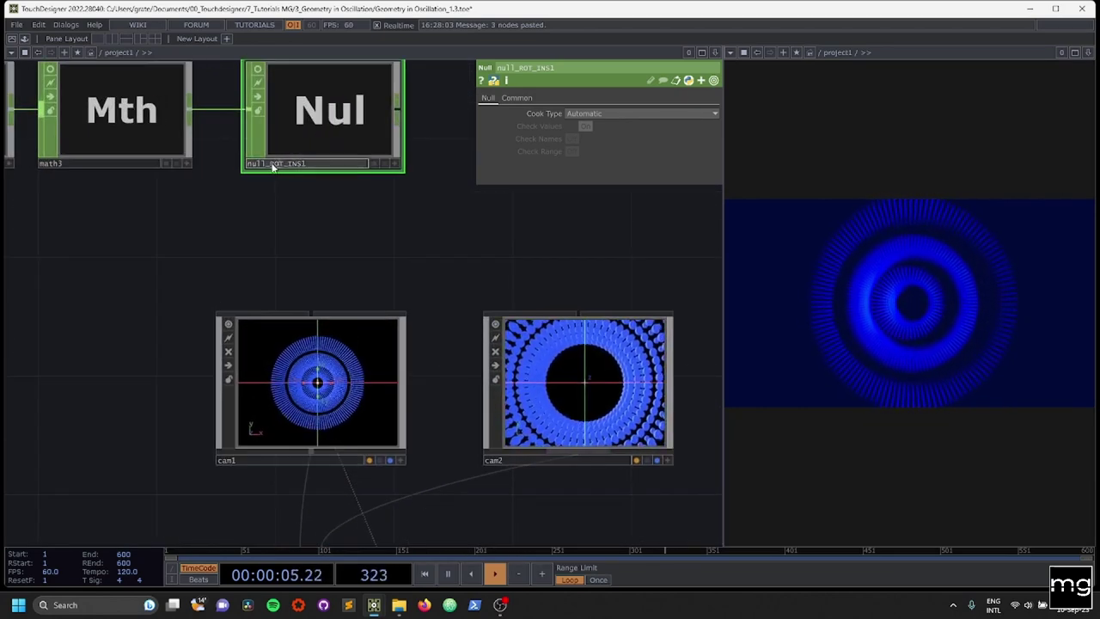
pyautogui.write('null_')
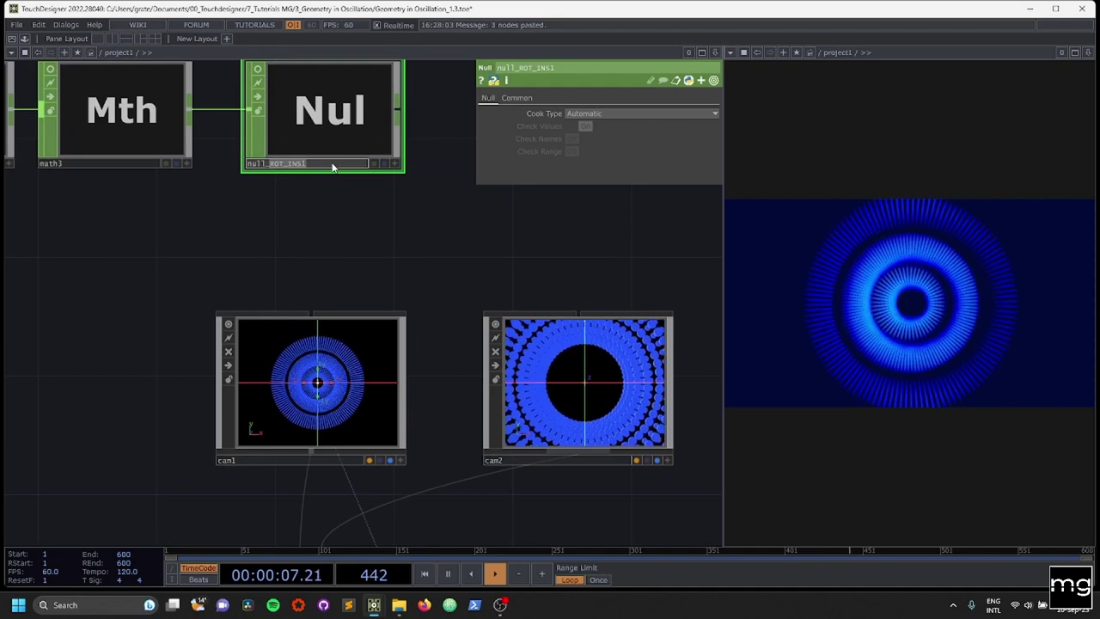
pyautogui.write('CAM_')
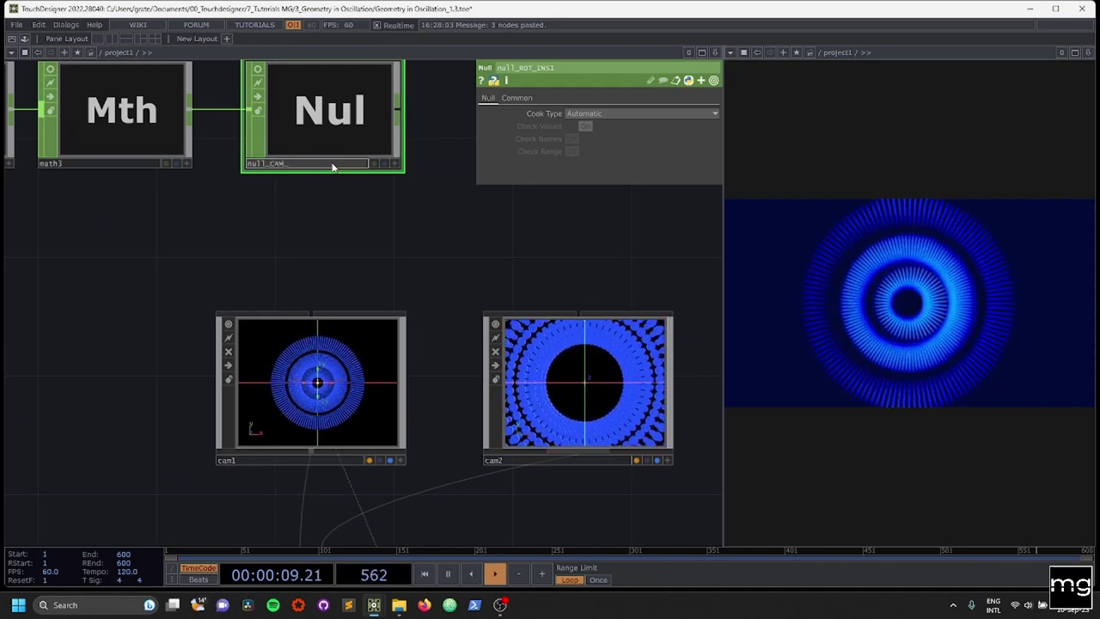
pyautogui.write('BLEND')
pyautogui.press('Return')
# Set the camera of render1 to camblend1
pyautogui.scroll(-2, 359, 224)
pyautogui.scroll(-2, 358, 223)
pyautogui.moveTo(175, 314); pyautogui.dragTo(164, 139)
pyautogui.click(407, 486)
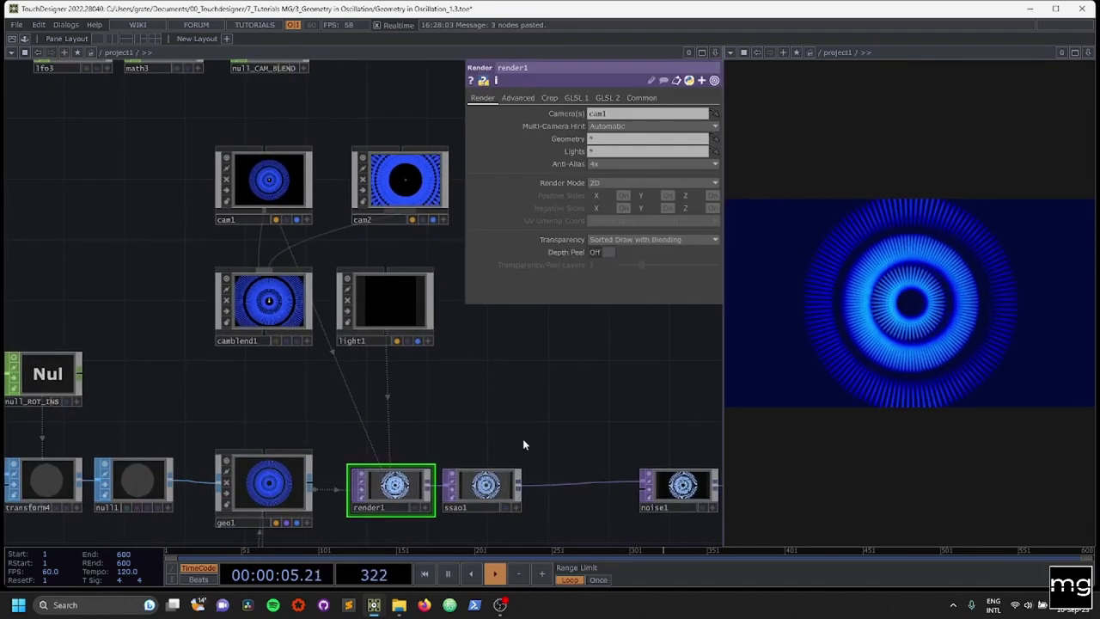
pyautogui.click(606, 115)
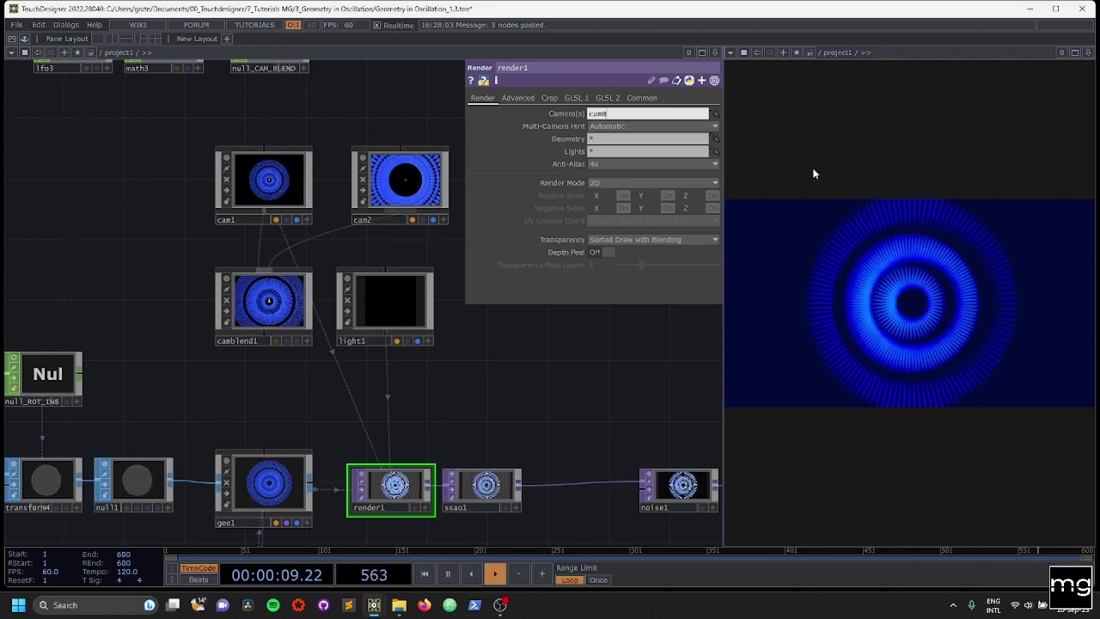
pyautogui.write('camblend')
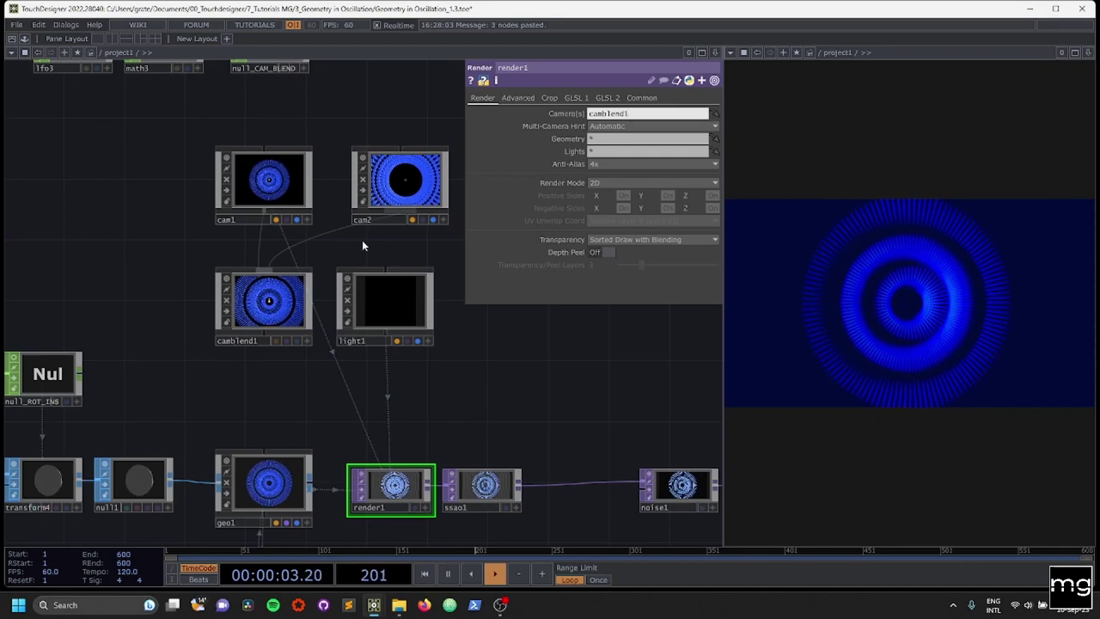
pyautogui.write('1')
pyautogui.press('Return')
# Switch the blend type of camblend1 to Sequence
pyautogui.scroll(-5, 141, 251)
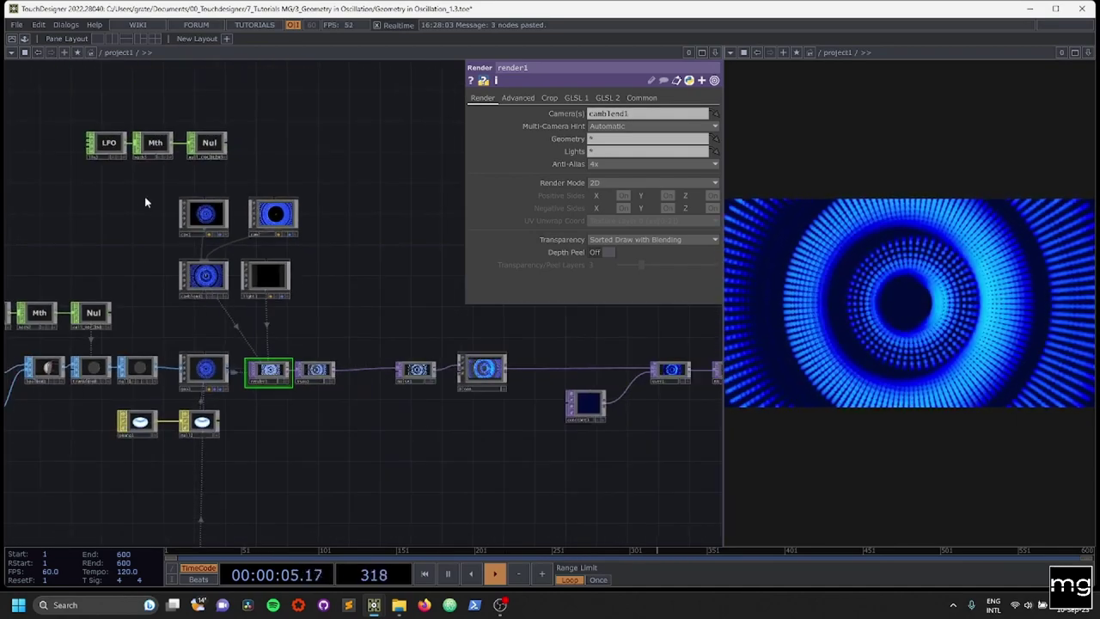
pyautogui.scroll(2, 159, 206)
pyautogui.scroll(4, 226, 287)
pyautogui.click(227, 307)
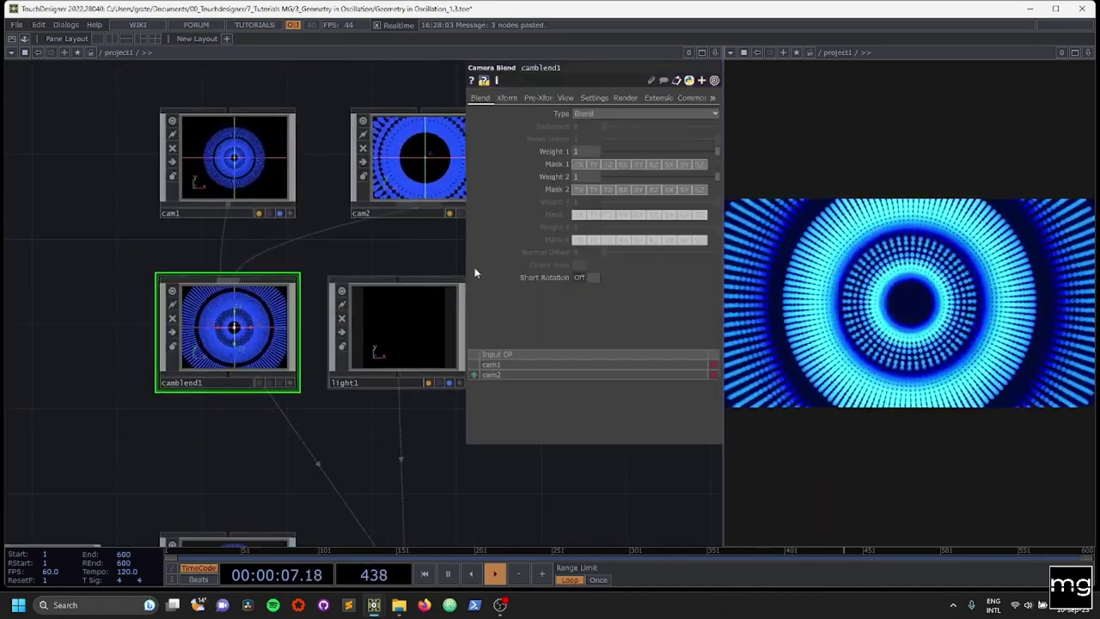
pyautogui.click(608, 113)
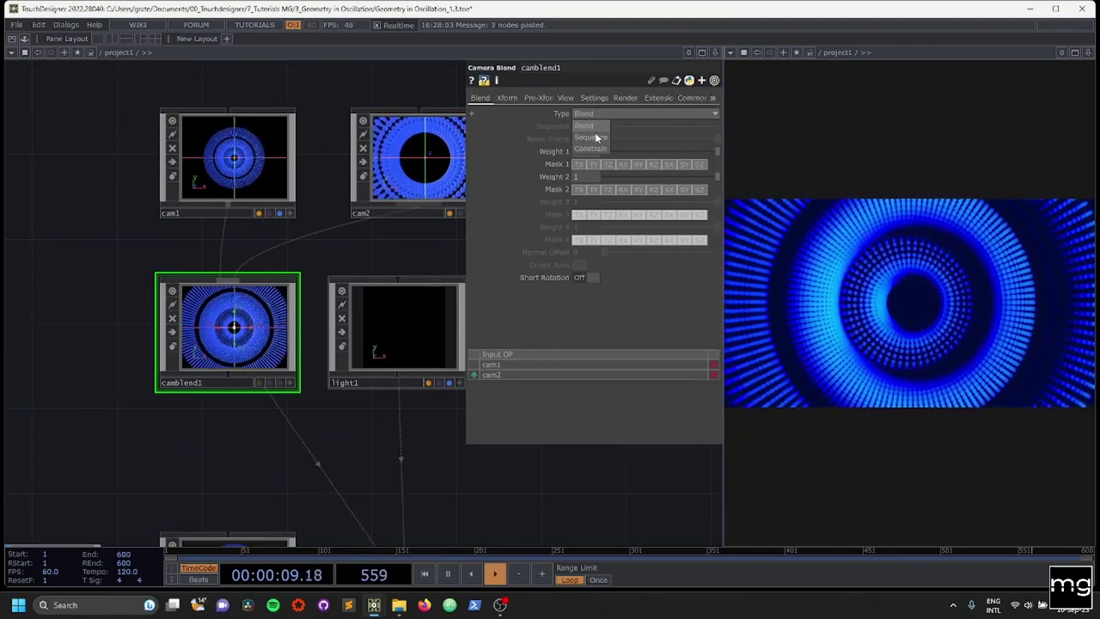
pyautogui.click(595, 140)
# Set the To Range of math3 to 0 and 1 in the camera-blend LFO chain
pyautogui.scroll(-3, 382, 210)
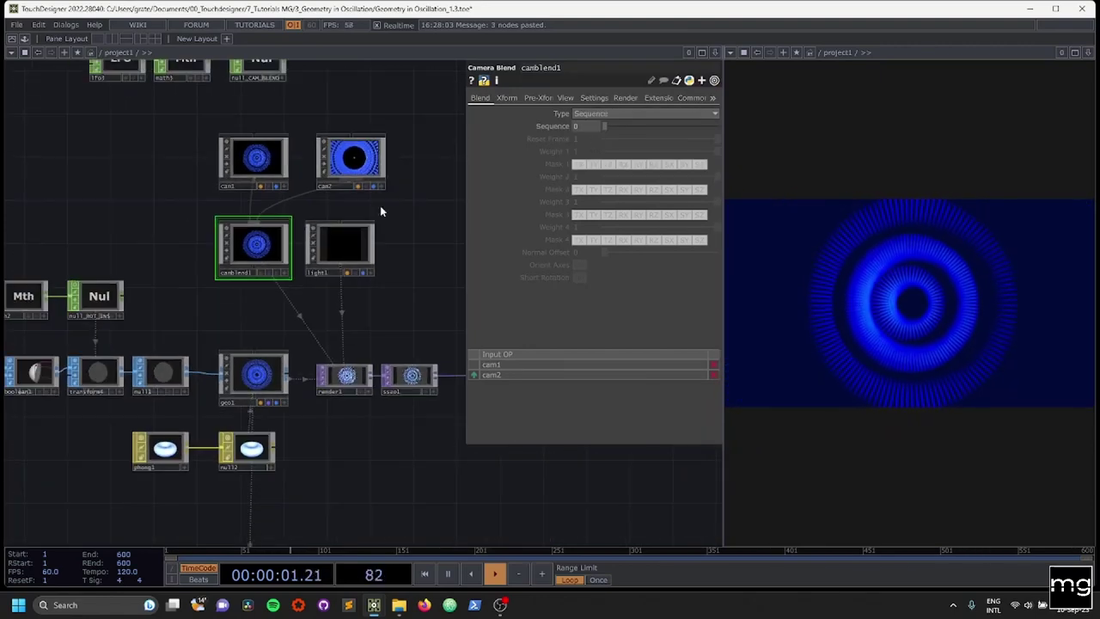
pyautogui.moveTo(332, 104); pyautogui.dragTo(346, 131)
pyautogui.scroll(4, 286, 96)
pyautogui.moveTo(203, 199); pyautogui.dragTo(404, 233)
pyautogui.click(119, 118)
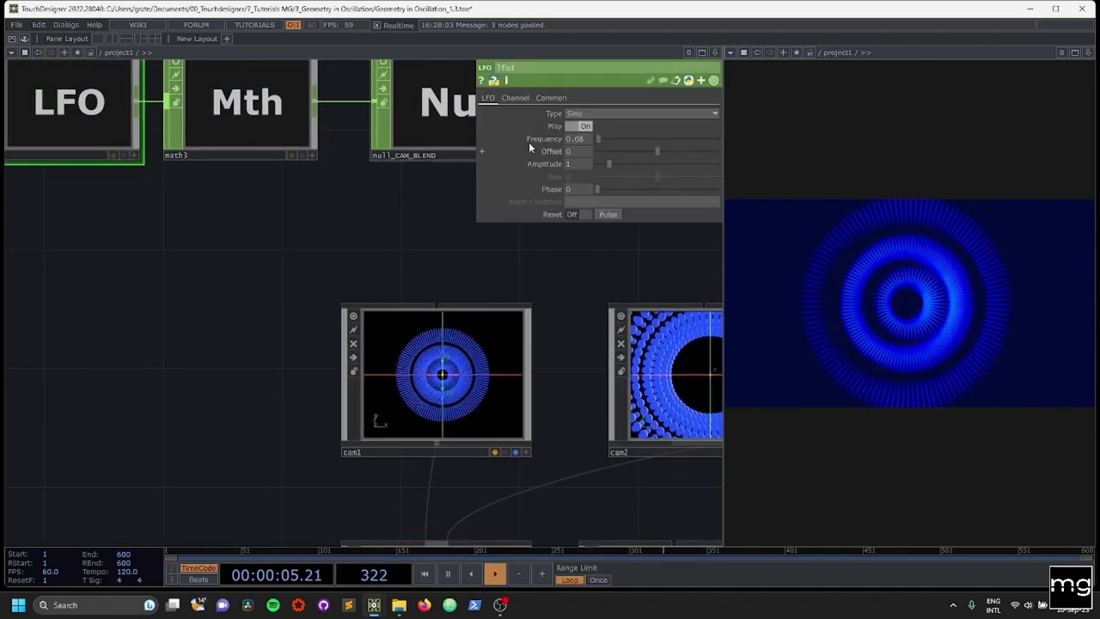
pyautogui.click(250, 103)
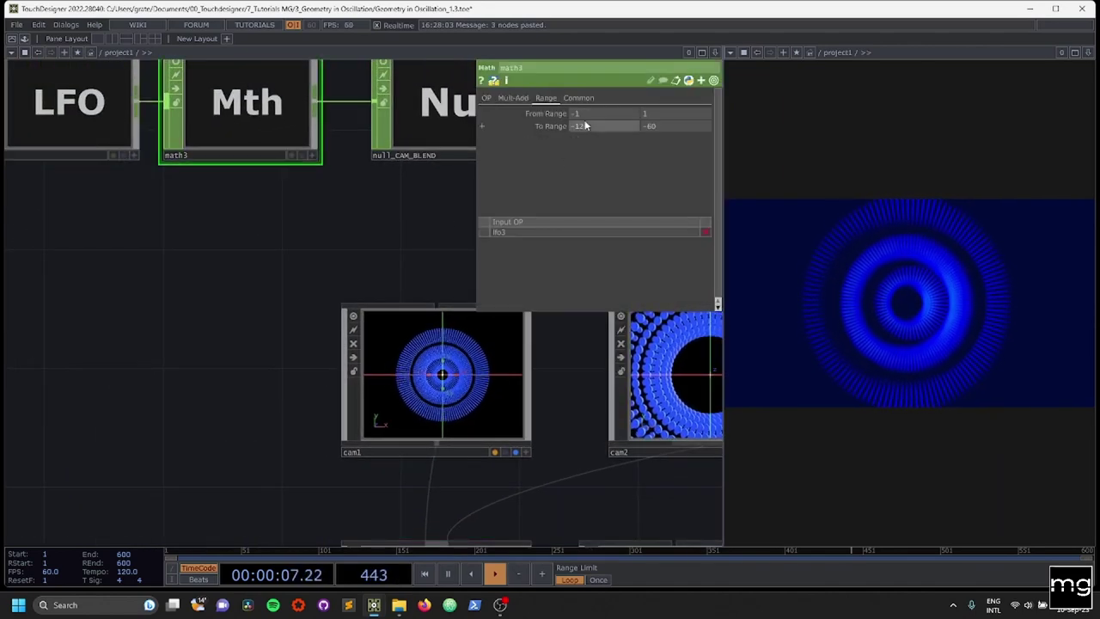
pyautogui.moveTo(590, 126); pyautogui.dragTo(539, 126)
pyautogui.write('0')
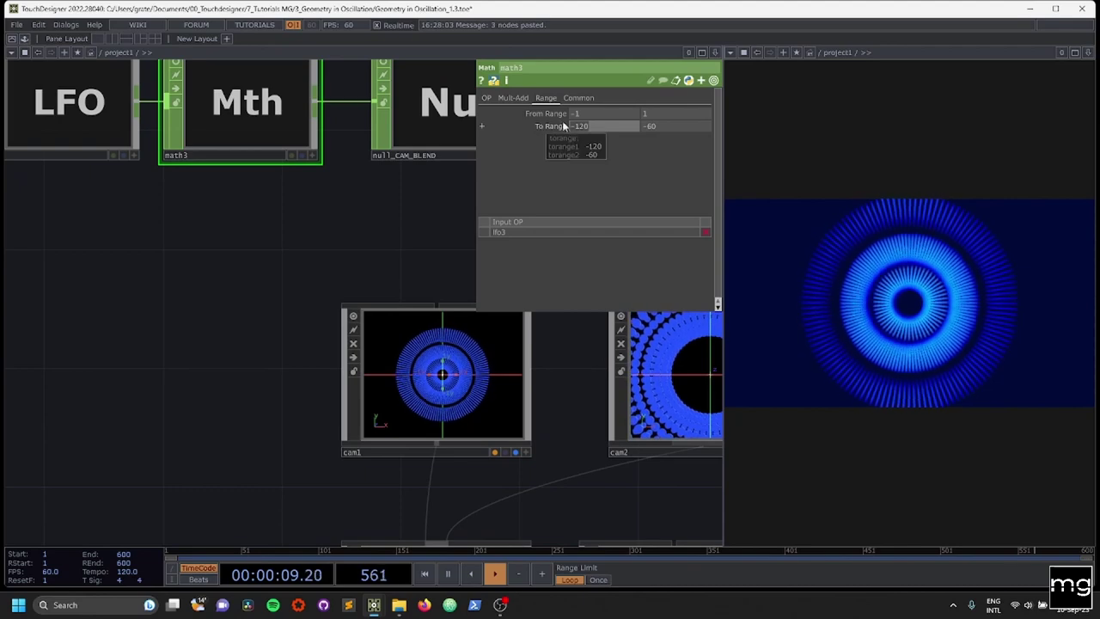
pyautogui.moveTo(665, 129); pyautogui.dragTo(584, 130)
pyautogui.write('1')
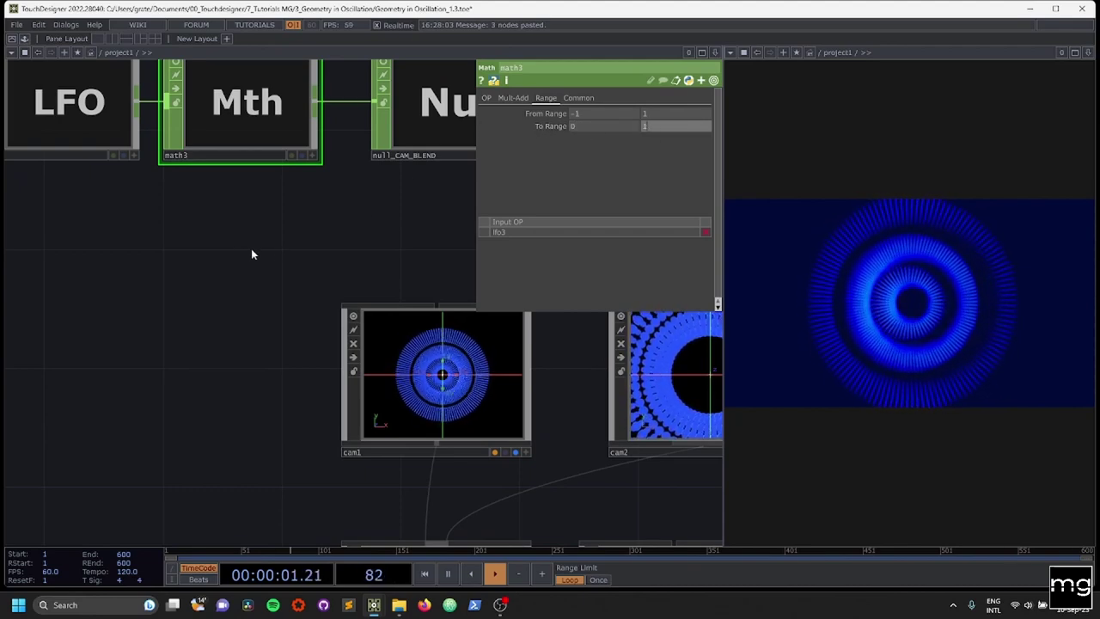
# Export the null_CAM_BLEND channel to the Sequence parameter of camblend1
pyautogui.scroll(-4, 245, 246)
pyautogui.click(356, 405)
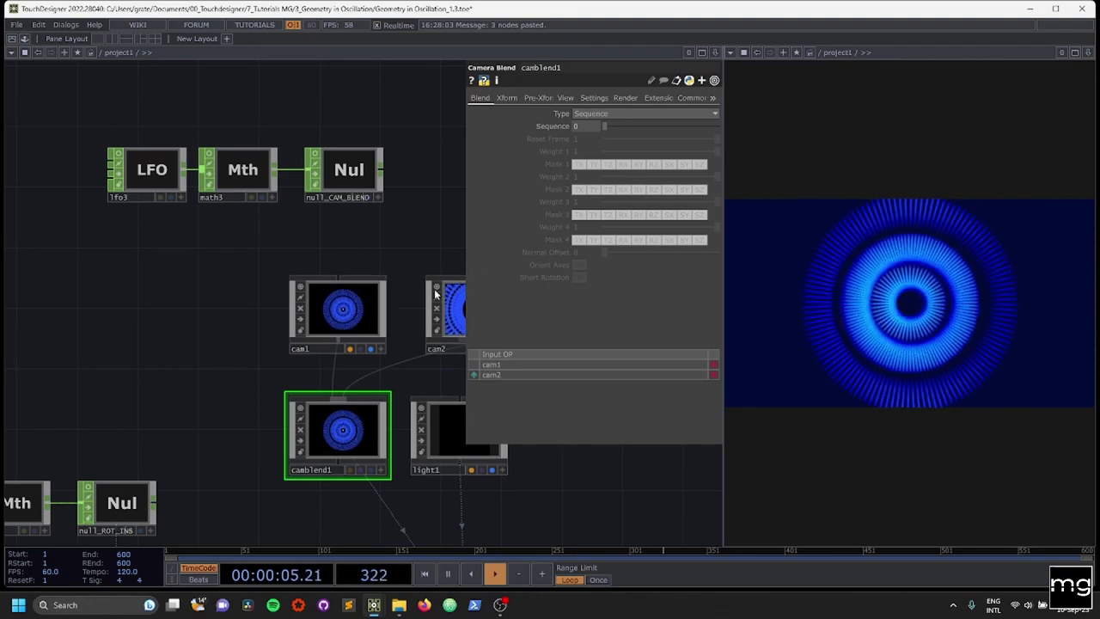
pyautogui.click(588, 121)
pyautogui.click(379, 196)
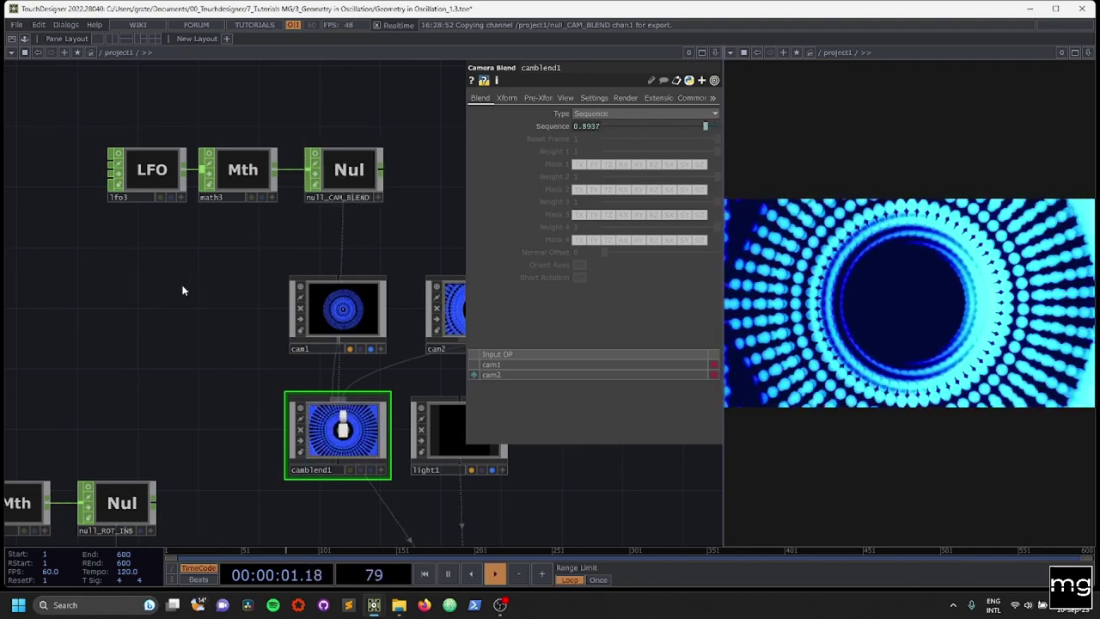
# Set the frequency of lfo3 to 0.01 to slow the camera blend
pyautogui.click(161, 174)
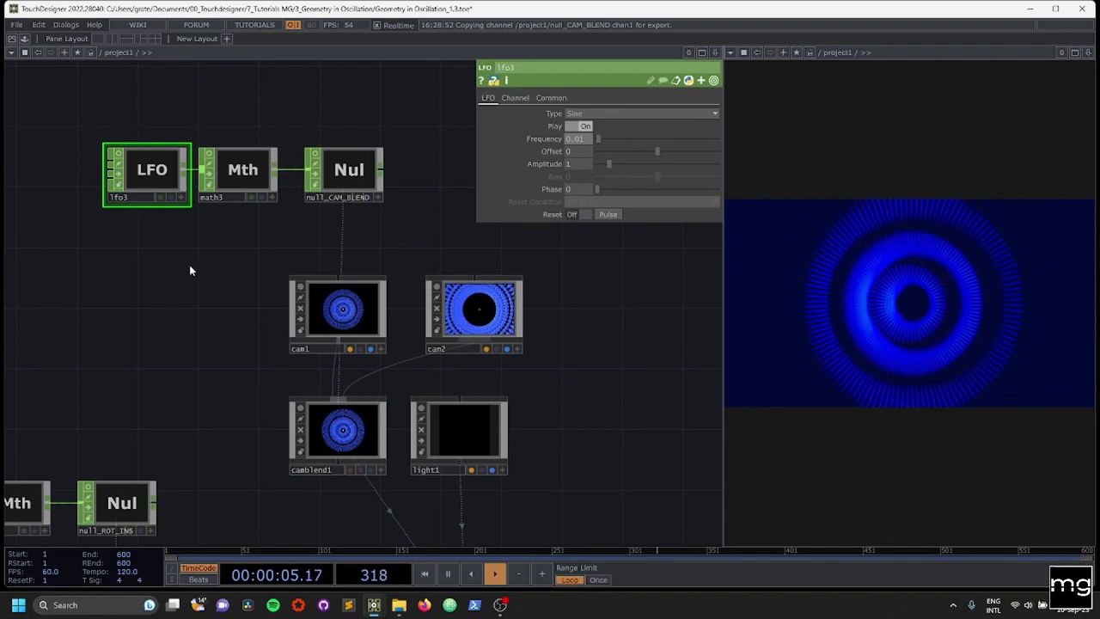
pyautogui.scroll(-2, 159, 277)
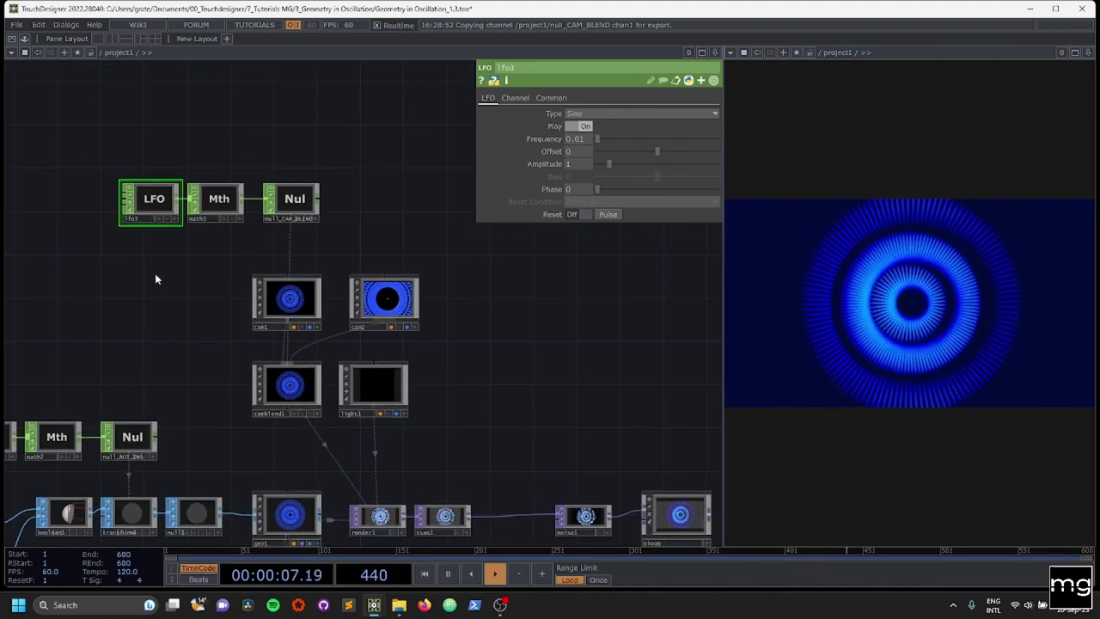
pyautogui.scroll(-2, 120, 282)
pyautogui.scroll(-2, 115, 284)
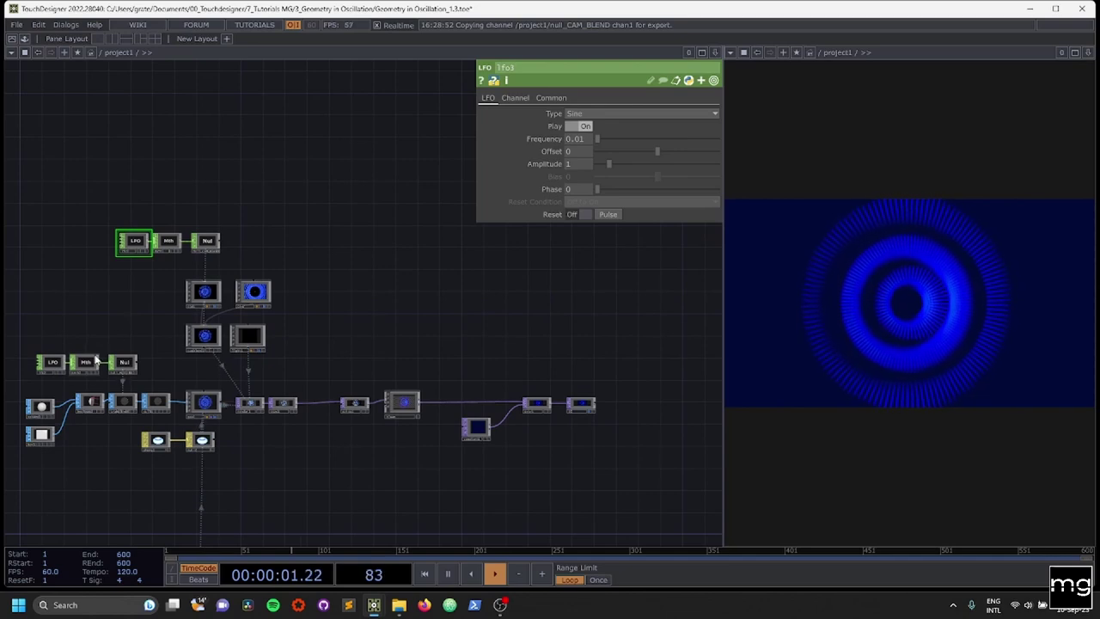
# Darken the blue background color of constant1 by lowering its color value
pyautogui.scroll(6, 581, 400)
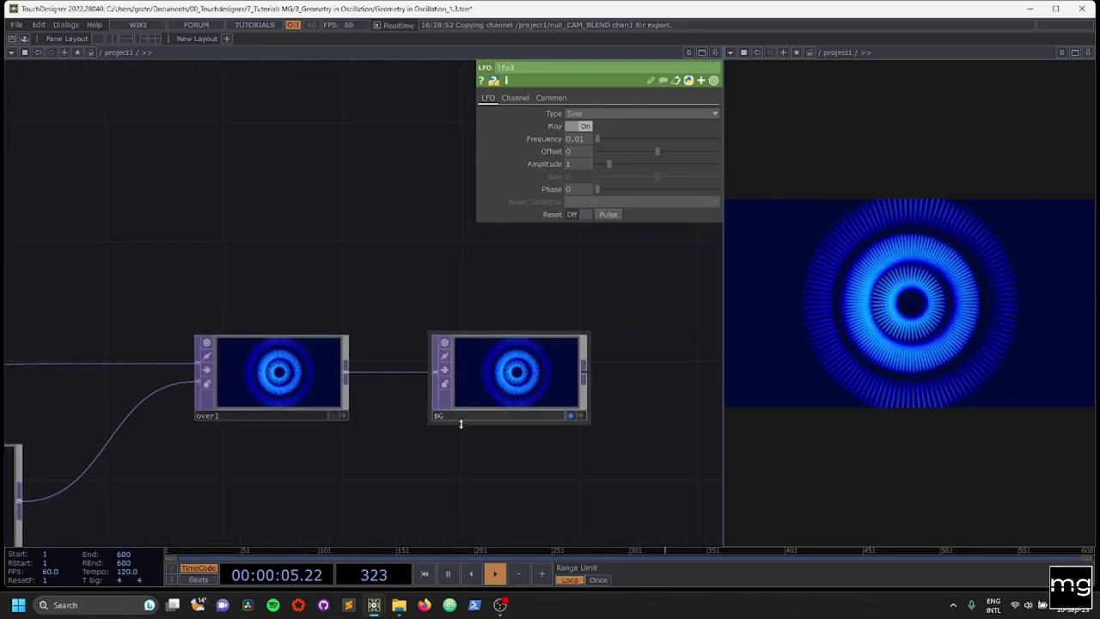
pyautogui.scroll(3, 602, 424)
pyautogui.scroll(-4, 612, 311)
pyautogui.scroll(2, 194, 391)
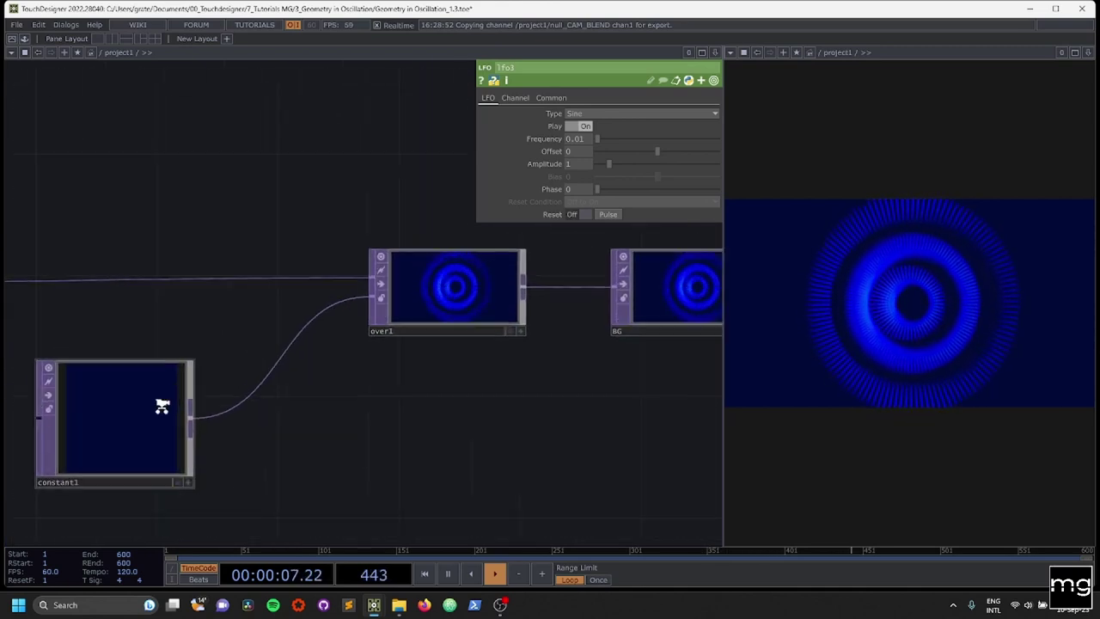
pyautogui.click(161, 406)
pyautogui.scroll(1, 191, 389)
pyautogui.click(591, 119)
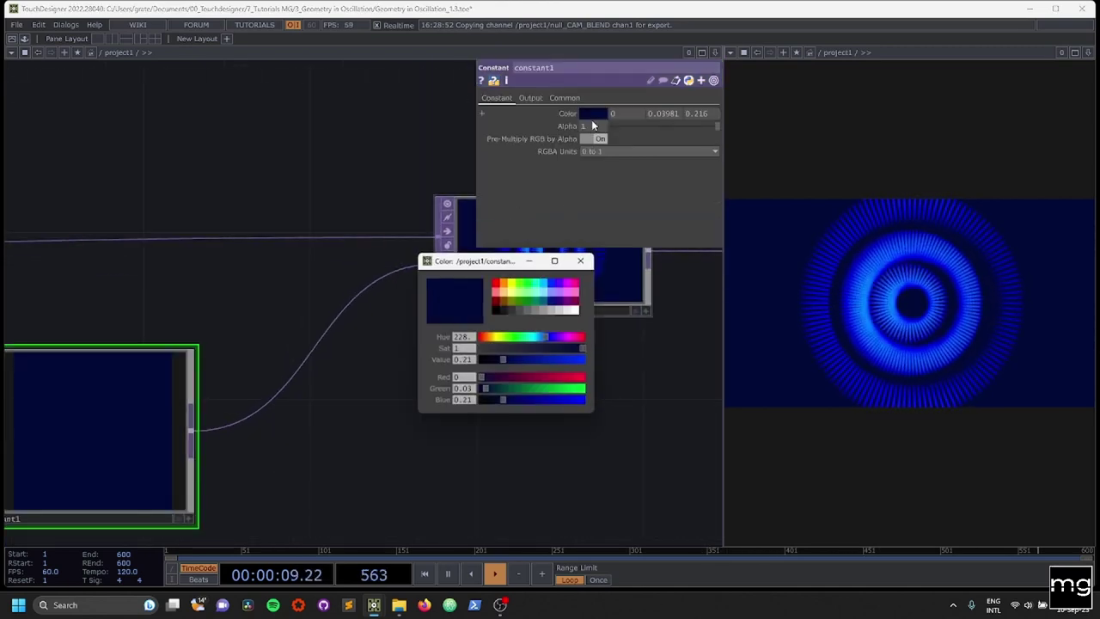
pyautogui.moveTo(493, 362); pyautogui.dragTo(490, 361)
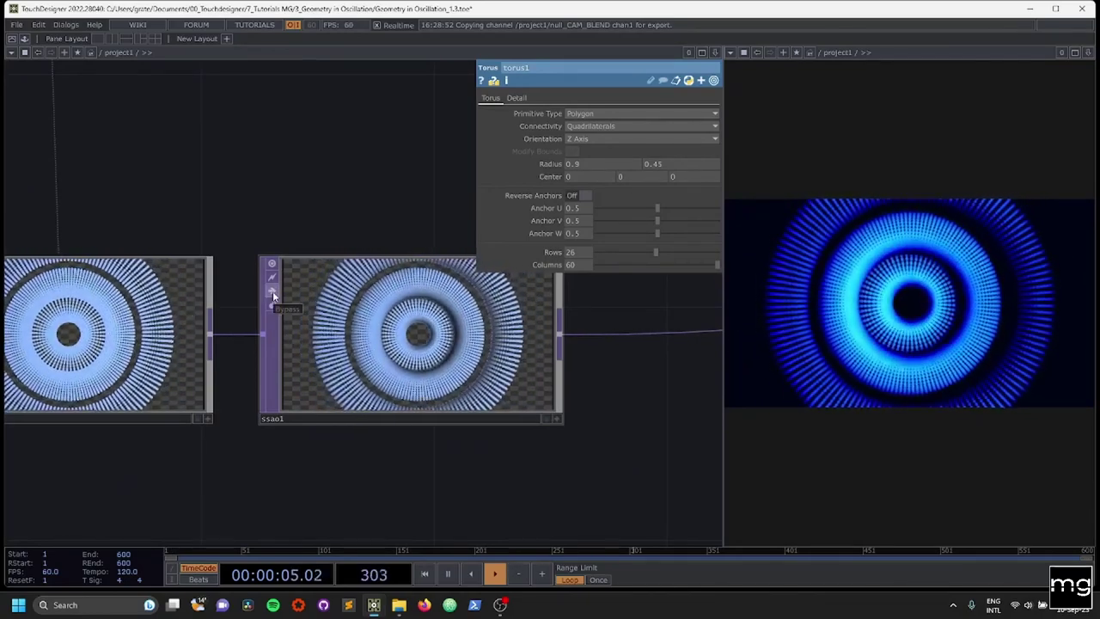
# Bypass ssao1 to compare the render without ambient occlusion and re-enable it
pyautogui.click(272, 291)
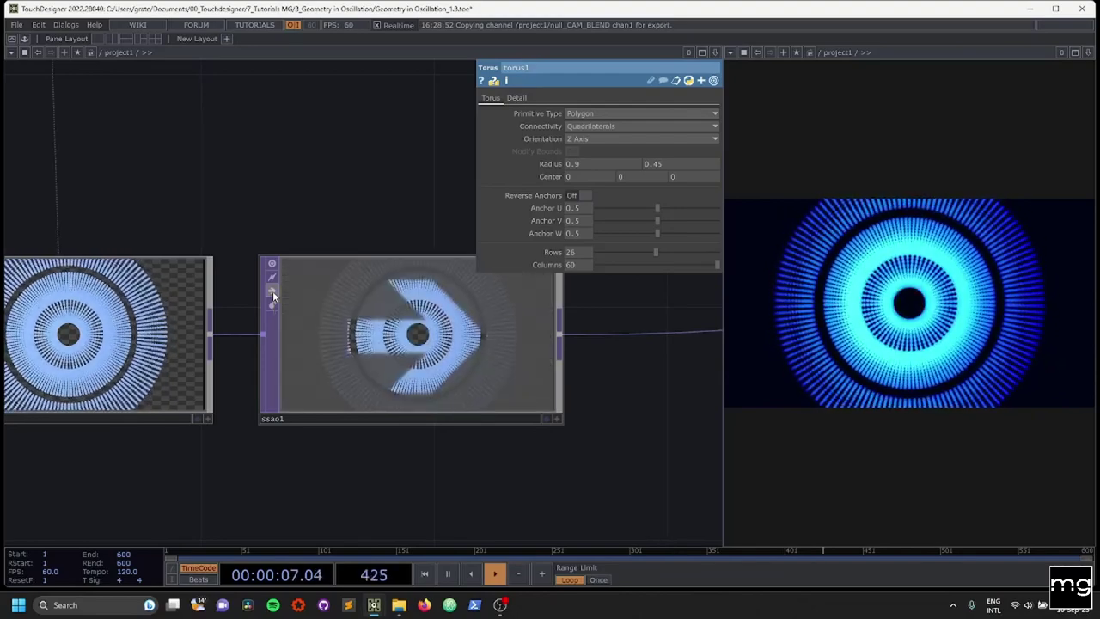
pyautogui.click(273, 290)
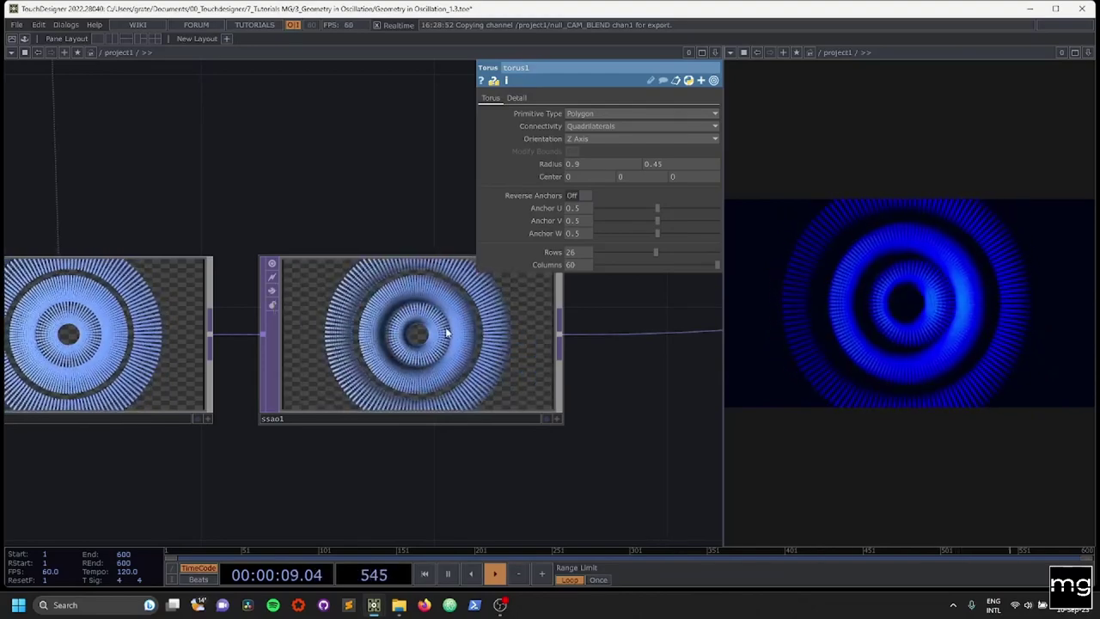
# Set the Contrast of ssao1 to 5.4 and its SSAO Radius to 0.2
pyautogui.click(452, 332)
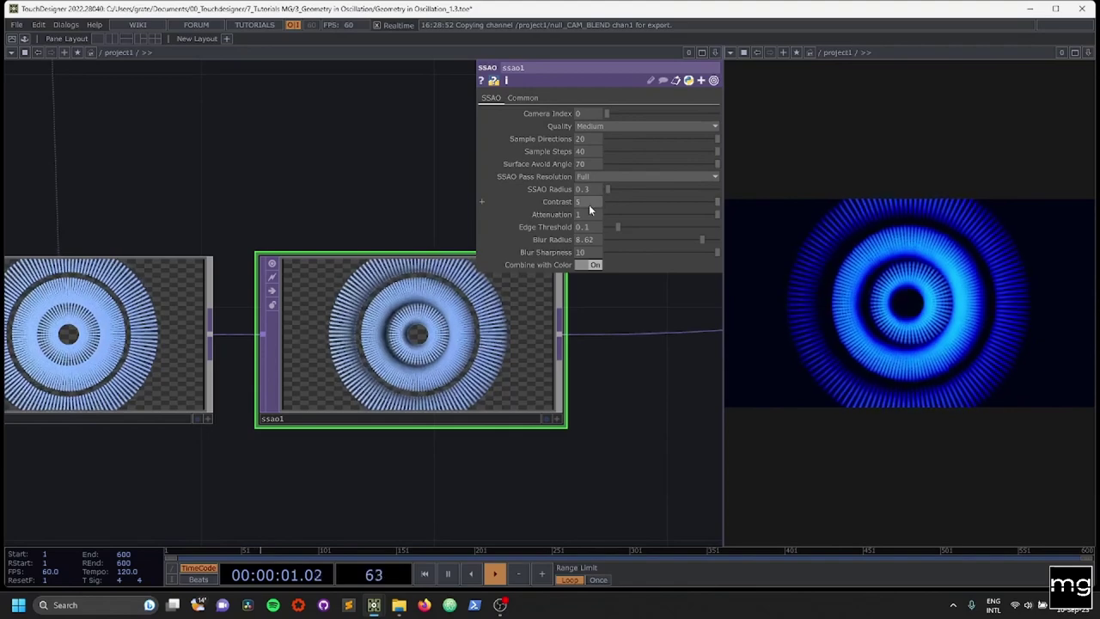
pyautogui.moveTo(590, 203)
pyautogui.mouseDown()
pyautogui.moveTo(592, 180)
pyautogui.moveTo(592, 201)
pyautogui.mouseUp()
pyautogui.moveTo(592, 187)
pyautogui.mouseDown(button='middle')
pyautogui.moveTo(607, 188)
pyautogui.moveTo(586, 188)
pyautogui.mouseUp(button='middle')
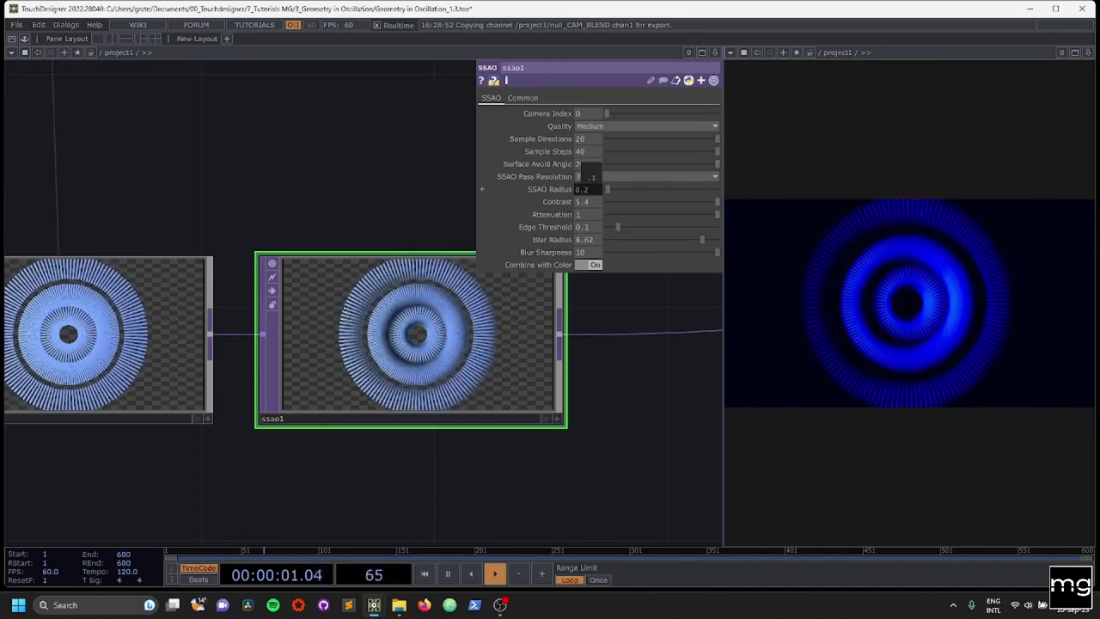
# Set the Z translation of cam2 to 2, checking cam1's transform for reference
pyautogui.scroll(-5, 245, 226)
pyautogui.scroll(-1, 316, 232)
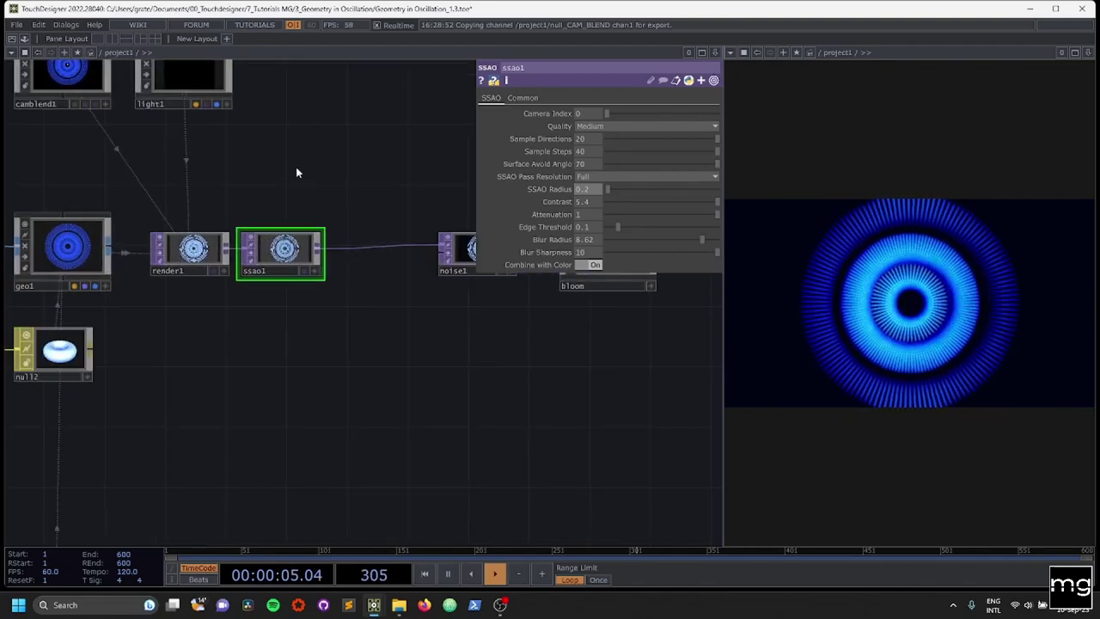
pyautogui.moveTo(293, 184); pyautogui.dragTo(414, 306)
pyautogui.moveTo(68, 166); pyautogui.dragTo(66, 287)
pyautogui.click(217, 183)
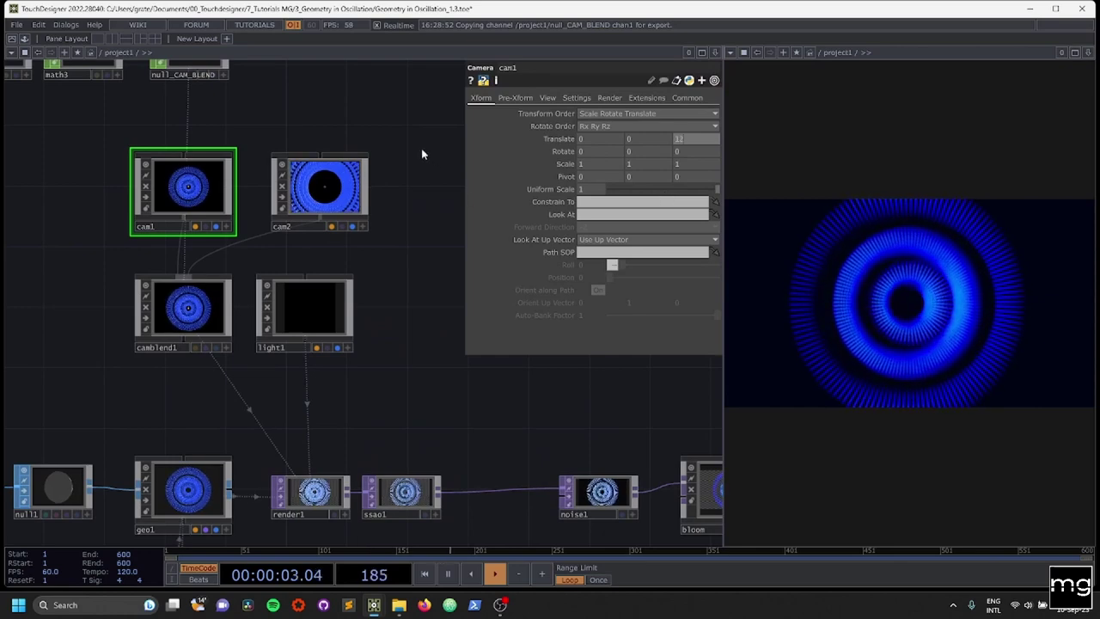
pyautogui.click(361, 182)
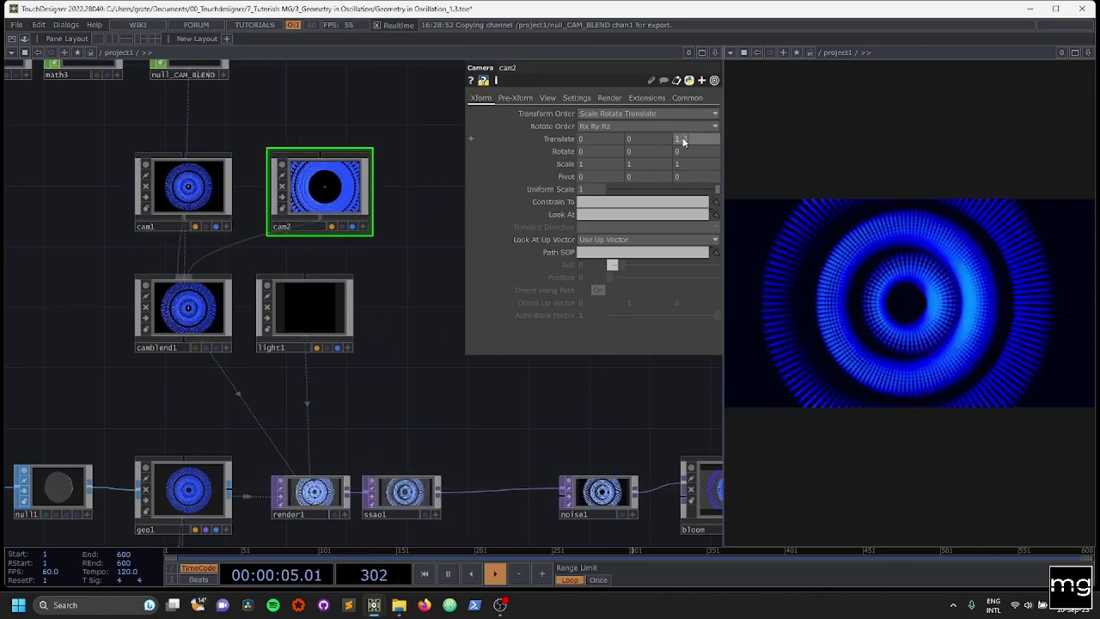
pyautogui.press('Return')
pyautogui.moveTo(388, 136); pyautogui.dragTo(390, 199)
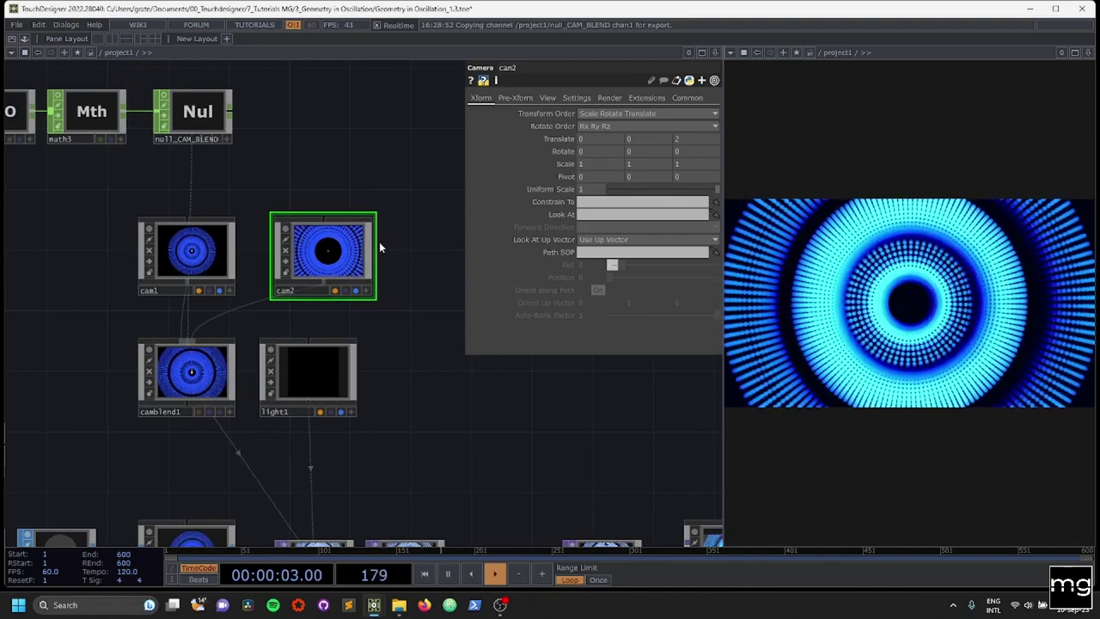
# Try magenta, light blue and pink as the Emit color of phong1 and return it to blue
pyautogui.scroll(-5, 278, 110)
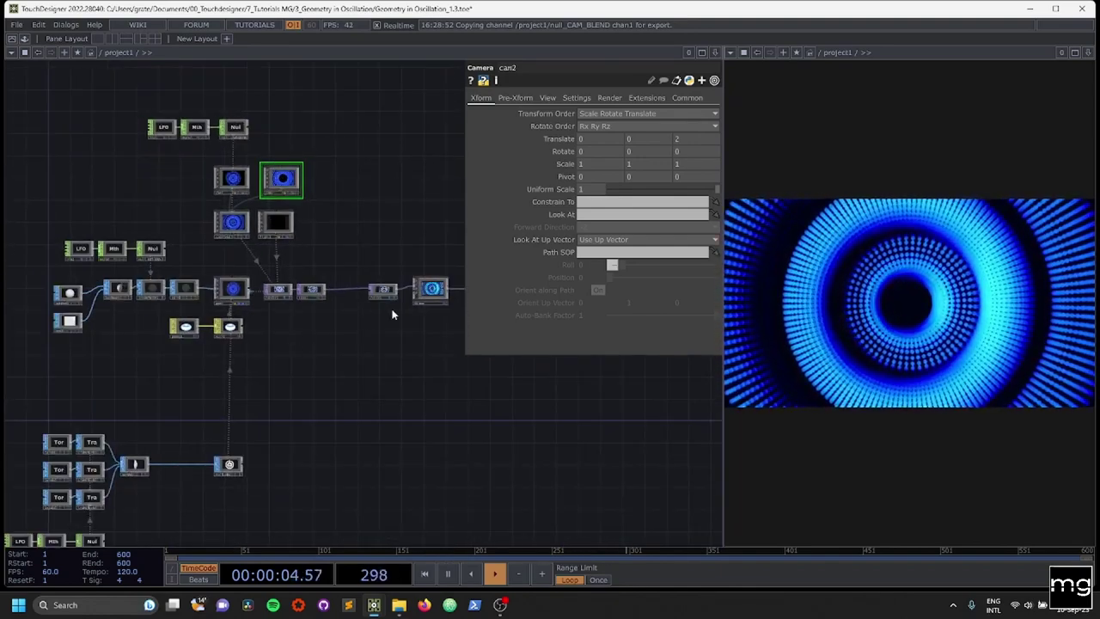
pyautogui.scroll(4, 304, 318)
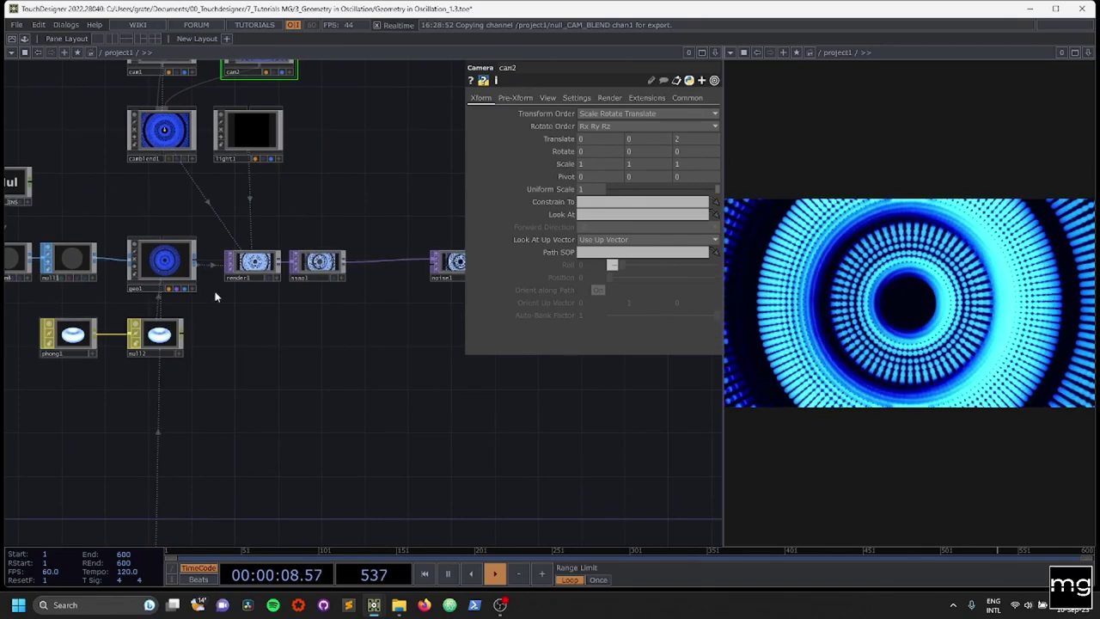
pyautogui.click(71, 335)
pyautogui.click(611, 166)
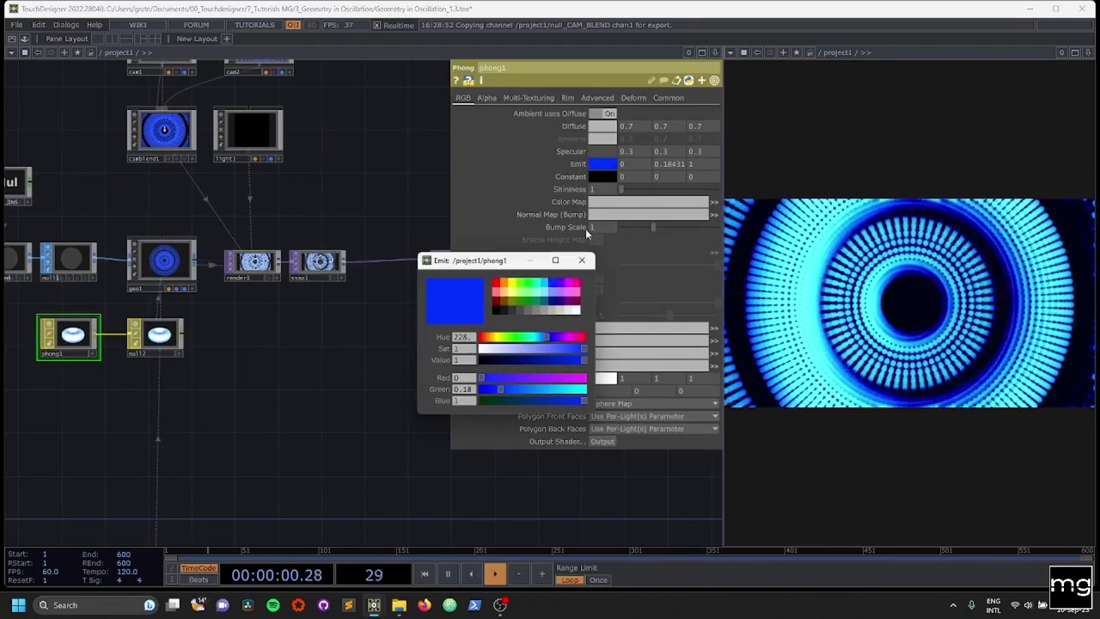
pyautogui.click(567, 288)
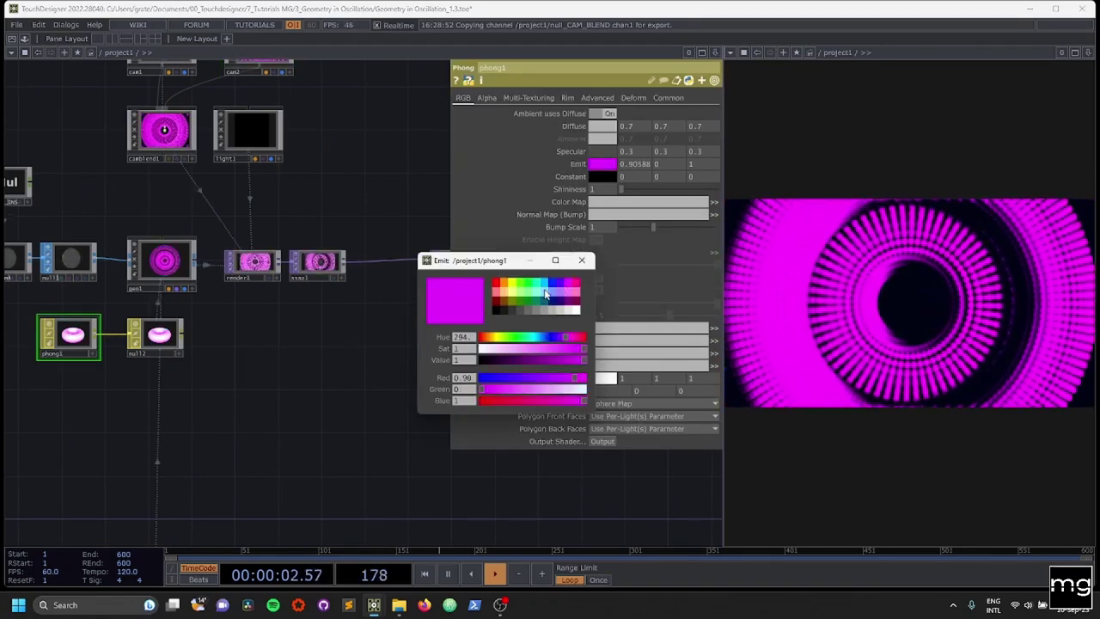
pyautogui.click(553, 296)
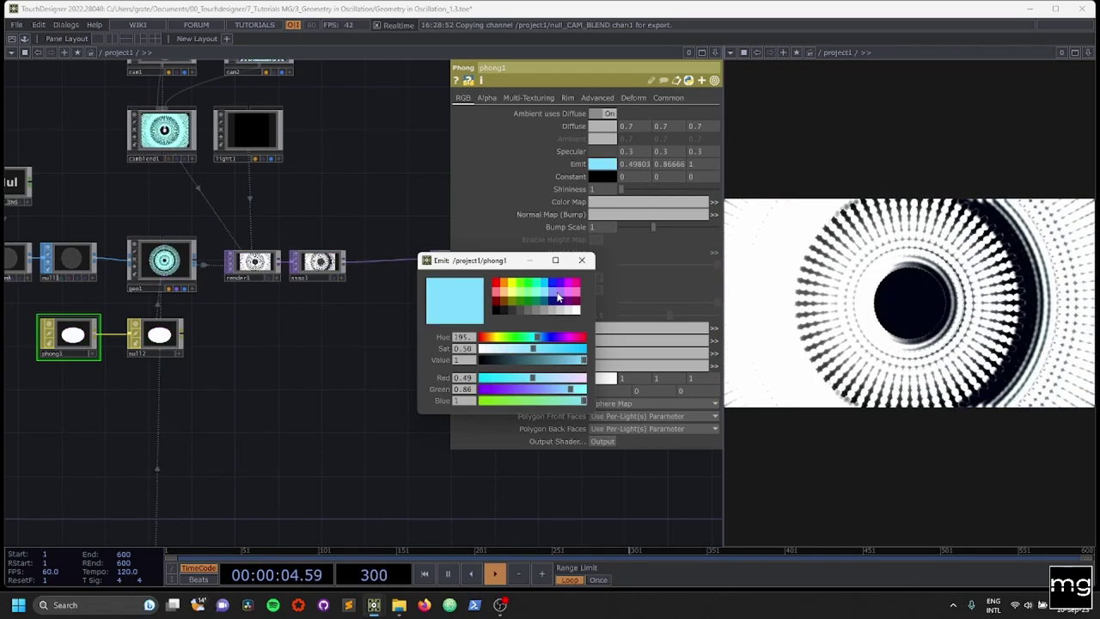
pyautogui.click(551, 291)
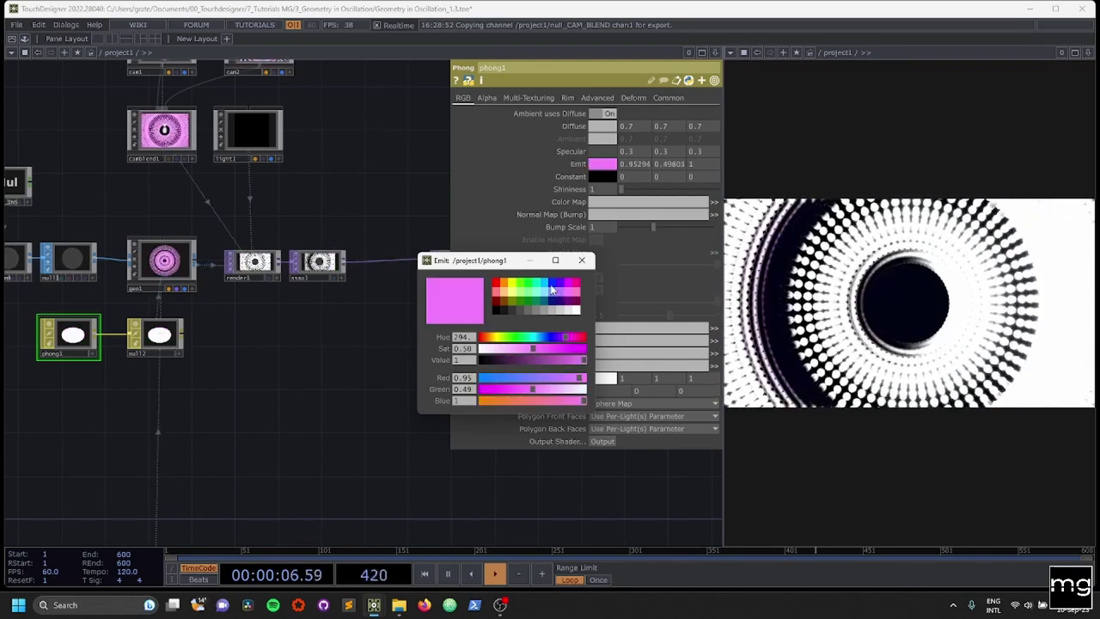
pyautogui.click(551, 292)
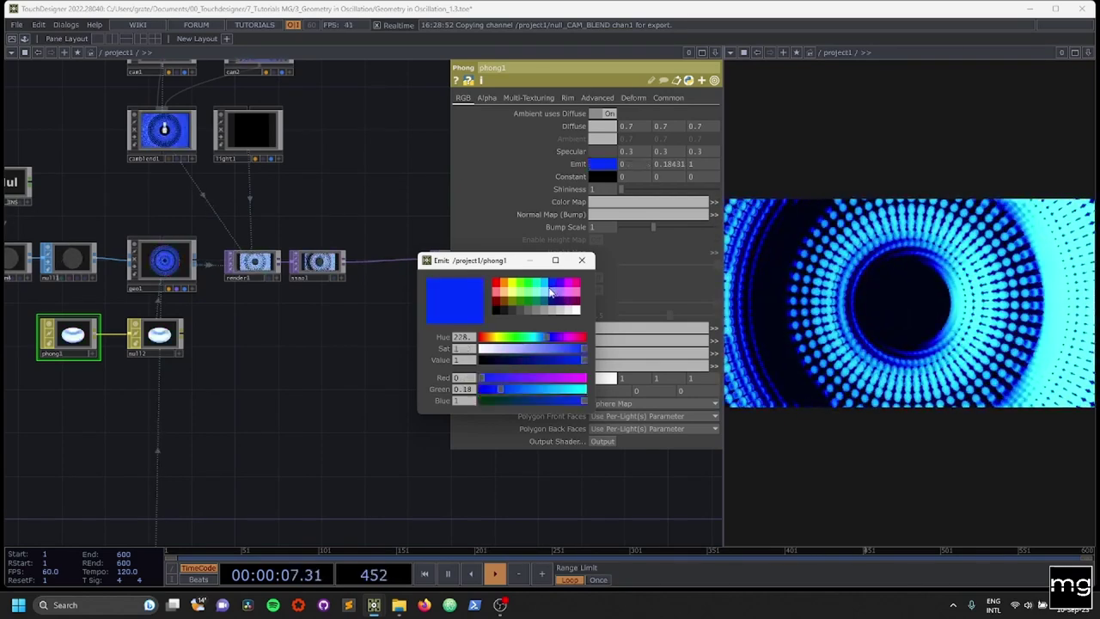
# Try red, light orange and orange as the Emit color of phong1, and set it to the dark orange-brown swatch
pyautogui.click(495, 292)
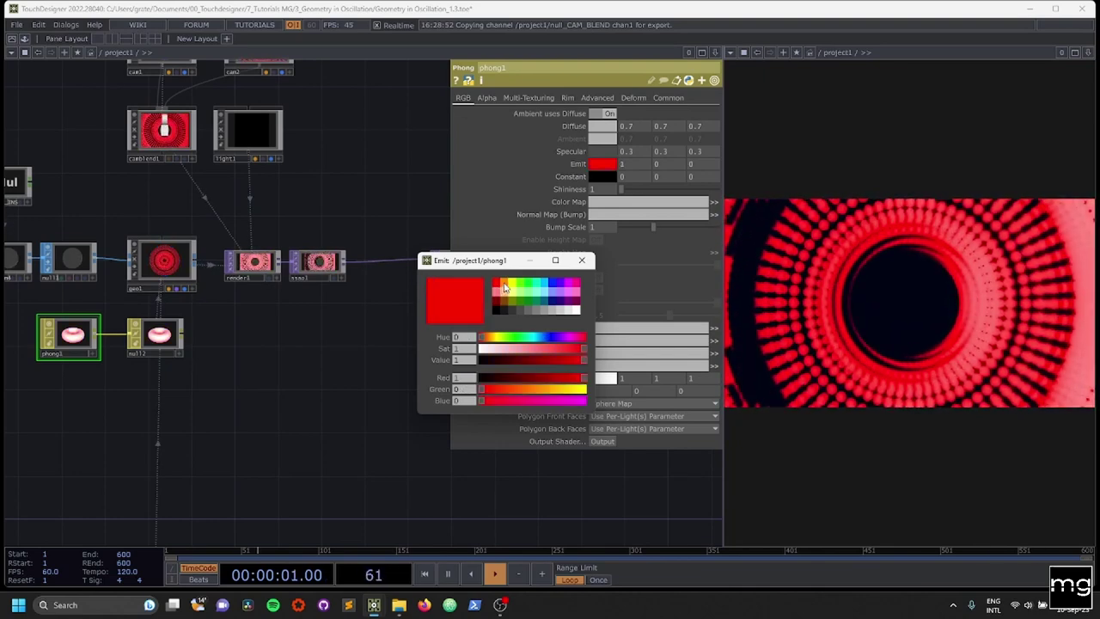
pyautogui.click(504, 286)
pyautogui.click(506, 291)
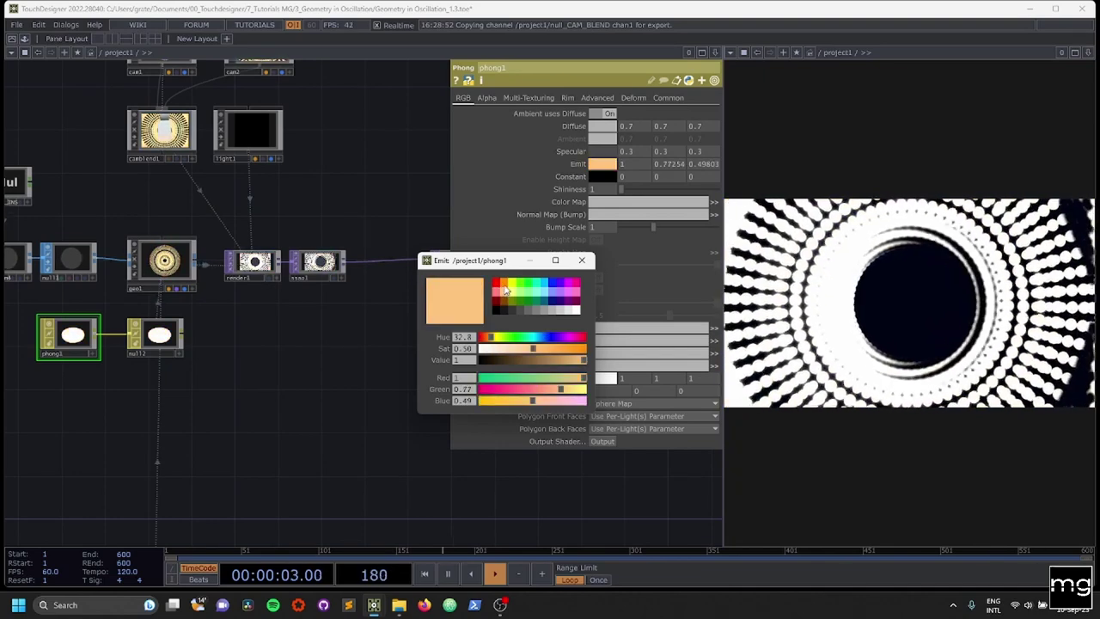
pyautogui.click(506, 285)
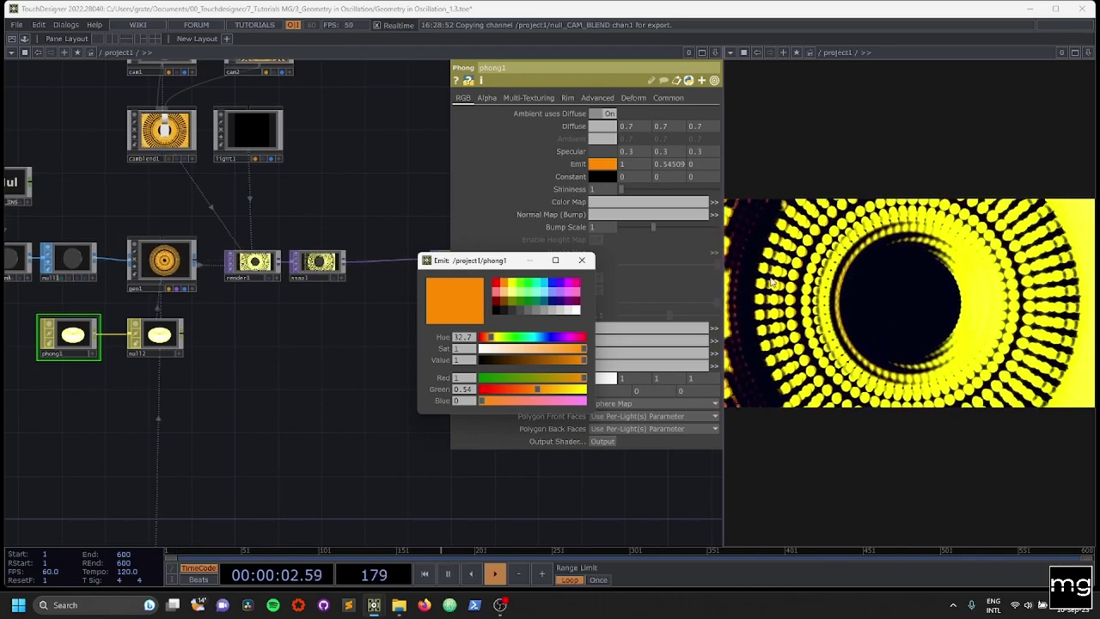
pyautogui.scroll(-4, 346, 410)
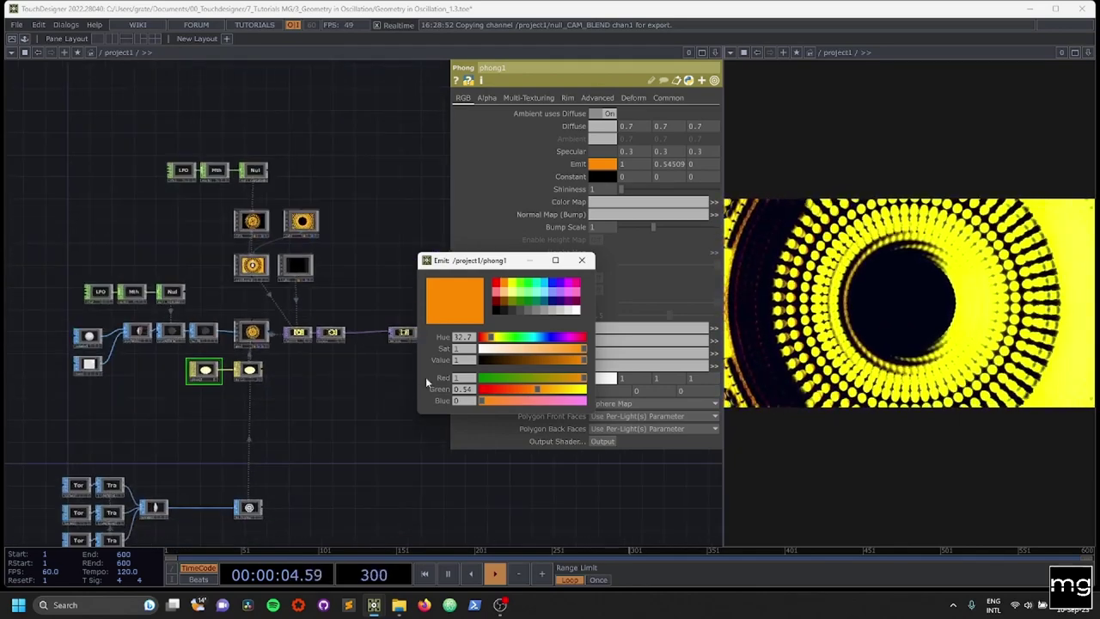
pyautogui.scroll(5, 241, 336)
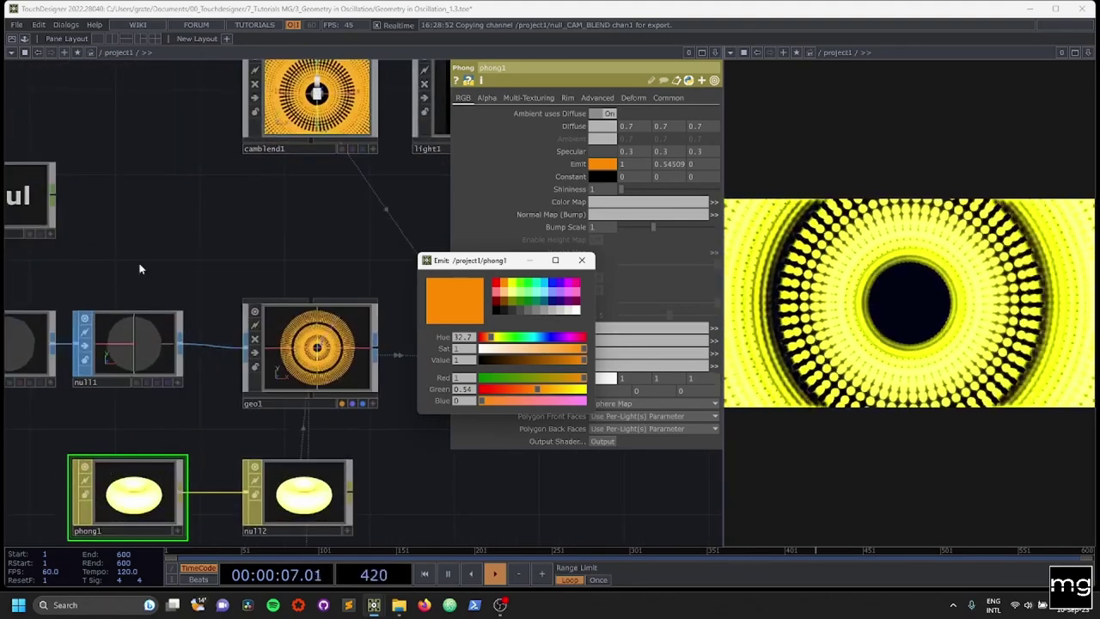
pyautogui.click(502, 301)
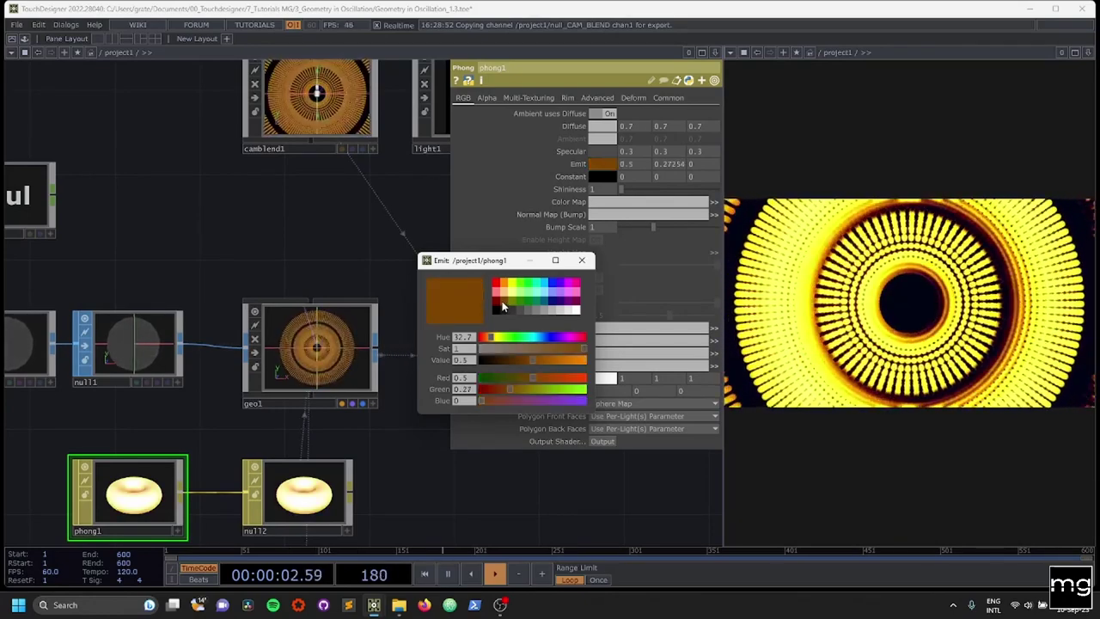